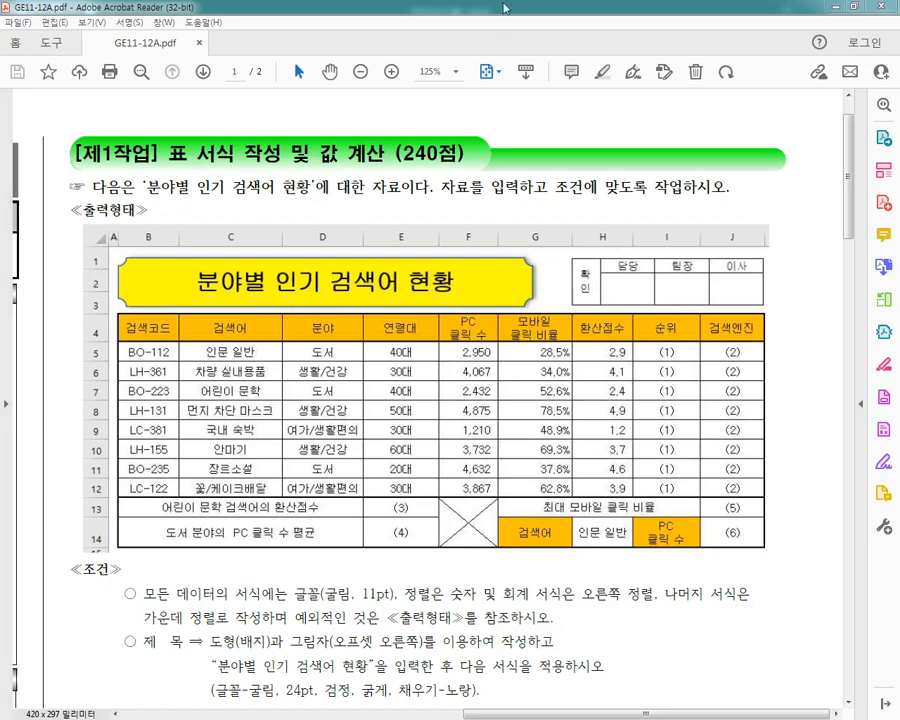
# Examine the cells numbered (1) to (6) in the output table that must be filled with functions.
pyautogui.click(505, 6)
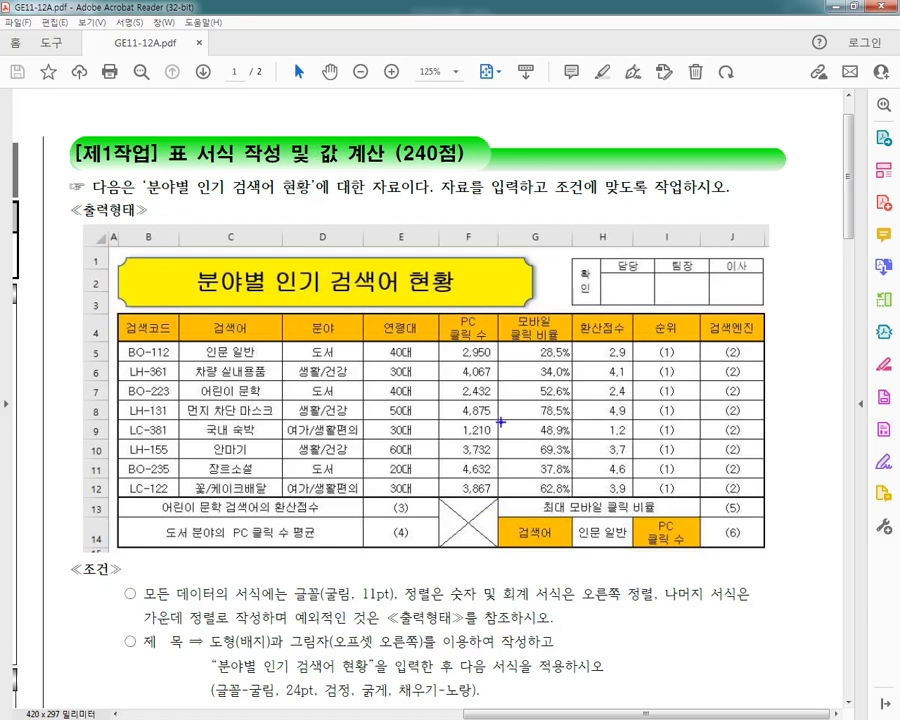
pyautogui.moveTo(640, 340)
pyautogui.mouseDown()
pyautogui.moveTo(710, 424)
pyautogui.moveTo(751, 493)
pyautogui.moveTo(753, 552)
pyautogui.mouseUp()
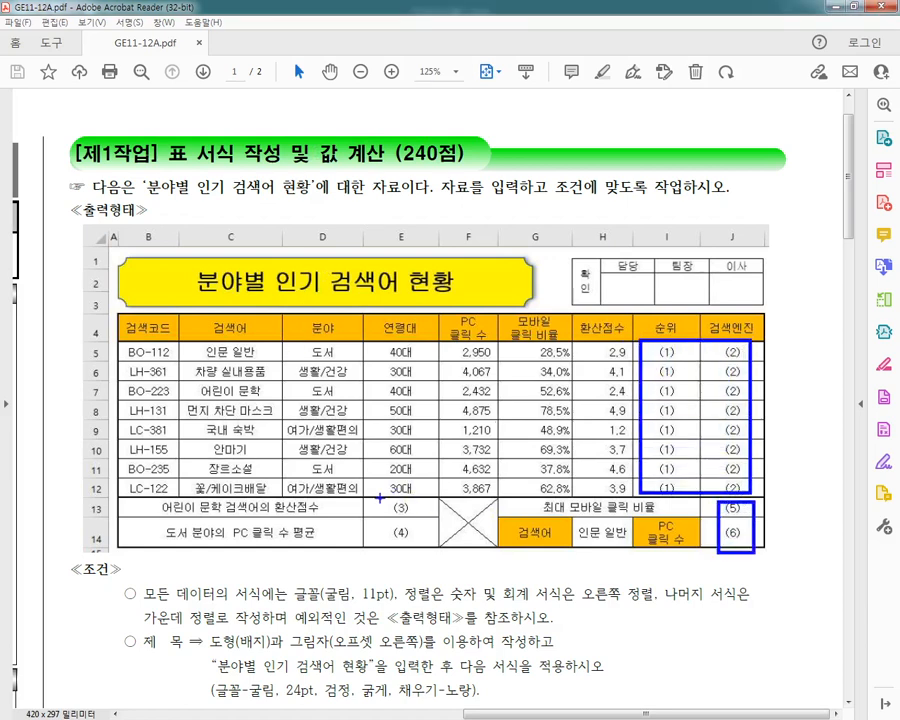
pyautogui.moveTo(381, 499); pyautogui.dragTo(418, 546)
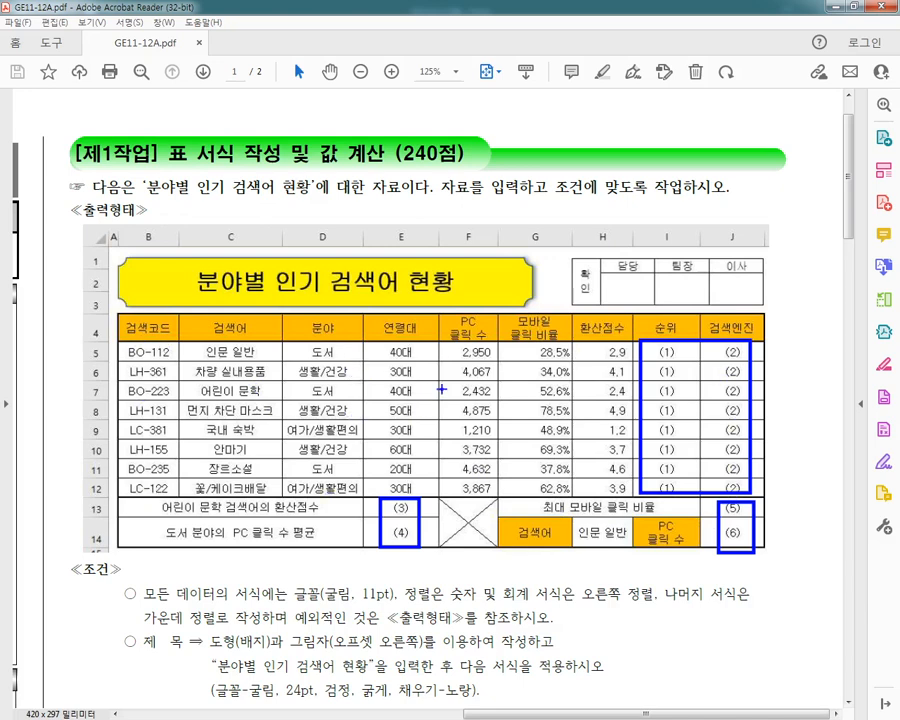
pyautogui.press('Escape')
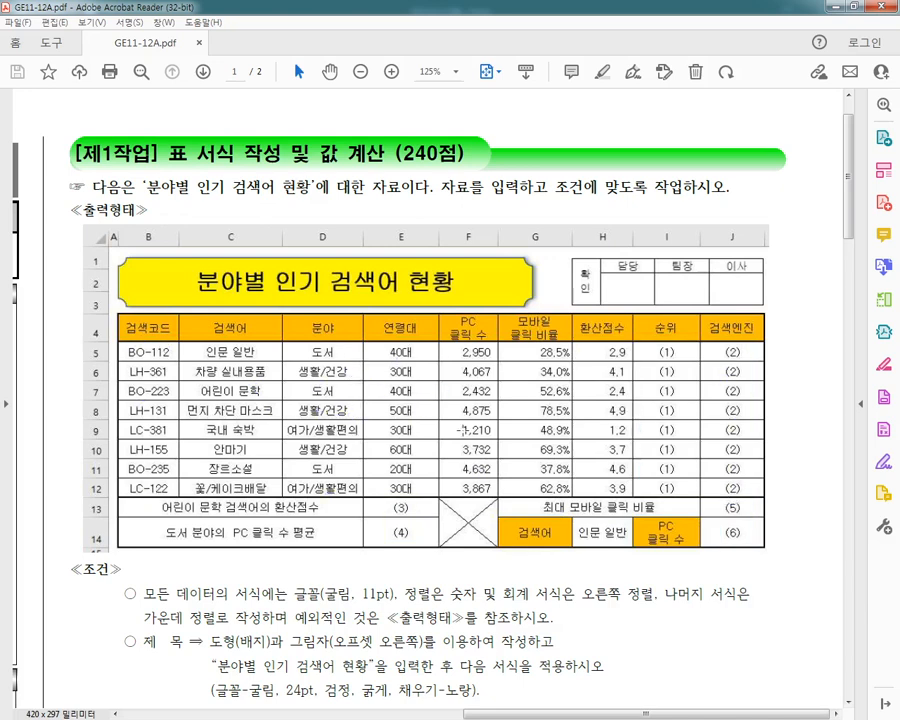
# Read condition (1) on ranking with RANK.EQ and examine how the 환산점수 column relates to the 순위 column in the table.
pyautogui.moveTo(848, 180); pyautogui.dragTo(843, 303)
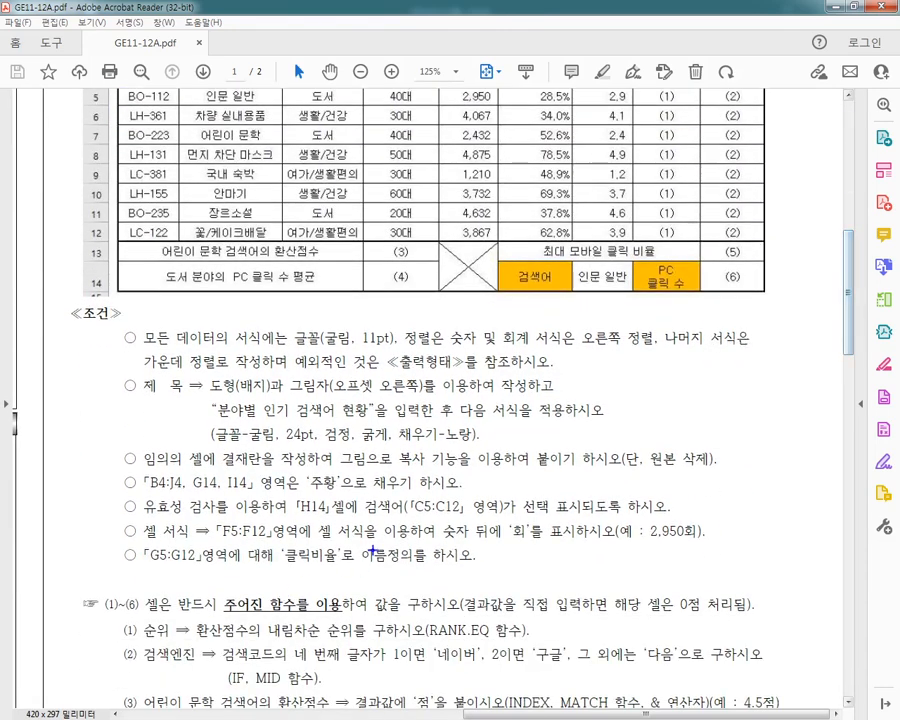
pyautogui.moveTo(125, 643); pyautogui.dragTo(176, 643)
pyautogui.moveTo(222, 643); pyautogui.dragTo(545, 648)
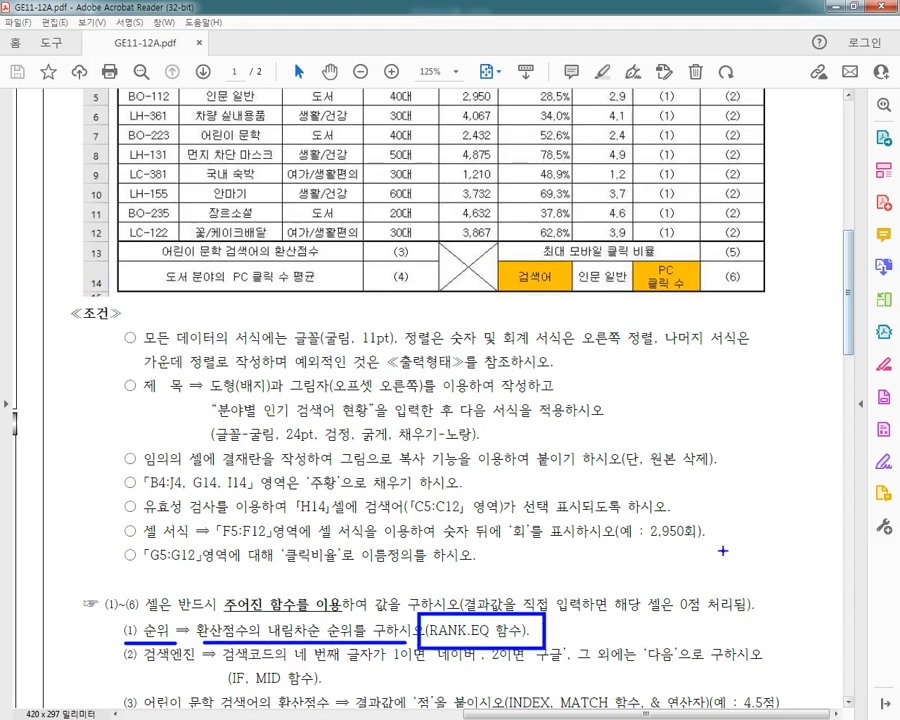
pyautogui.press('Escape')
pyautogui.moveTo(853, 320); pyautogui.dragTo(853, 225)
pyautogui.moveTo(572, 266)
pyautogui.mouseDown()
pyautogui.moveTo(598, 286)
pyautogui.moveTo(634, 374)
pyautogui.moveTo(632, 449)
pyautogui.mouseUp()
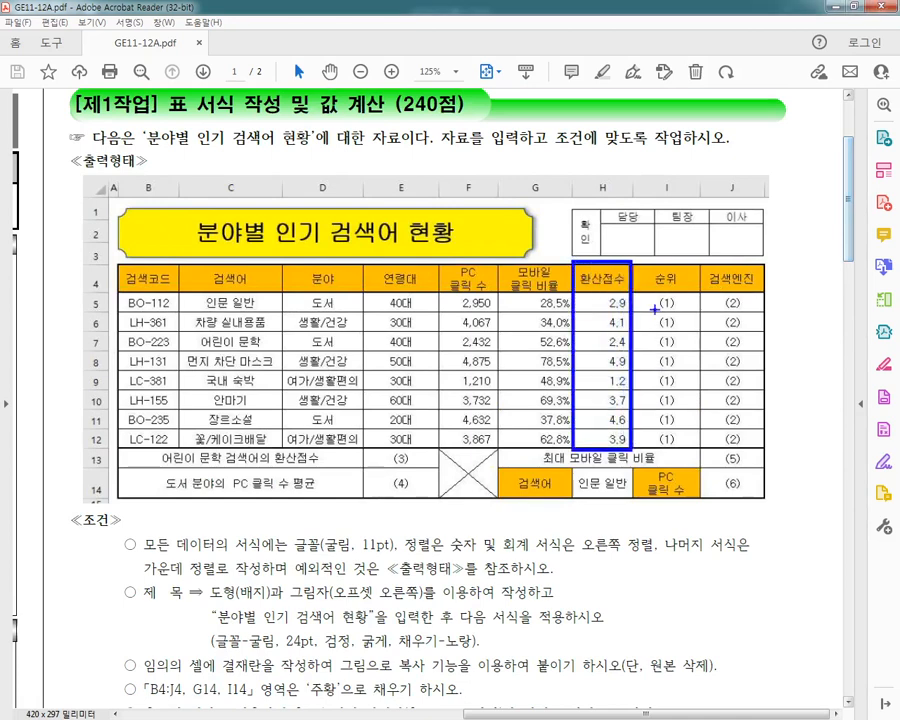
pyautogui.moveTo(637, 303)
pyautogui.mouseDown()
pyautogui.moveTo(659, 303)
pyautogui.moveTo(636, 321)
pyautogui.moveTo(638, 421)
pyautogui.mouseUp()
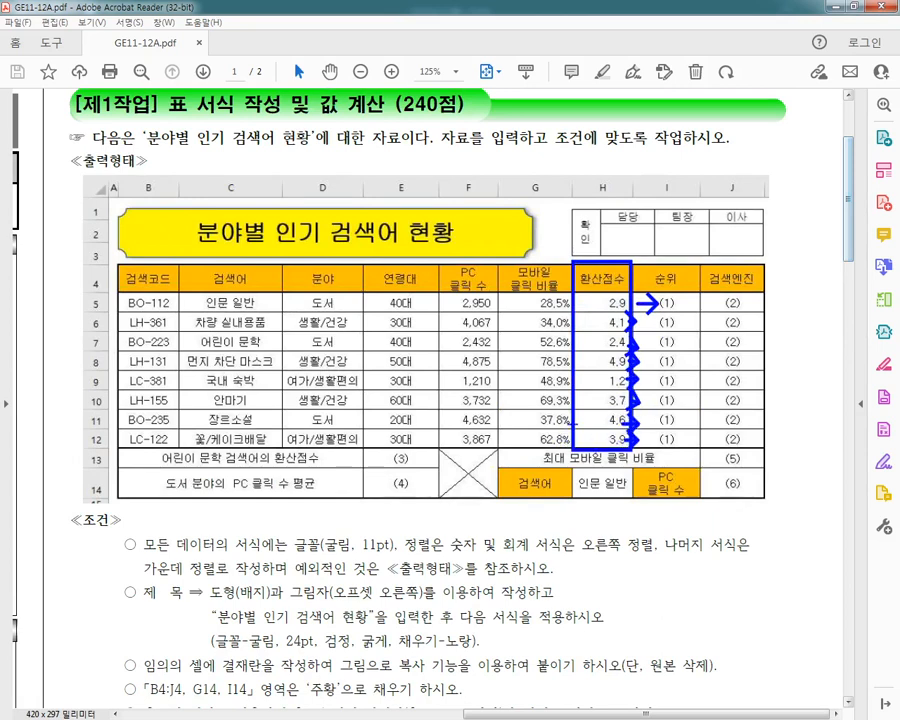
pyautogui.press('Escape')
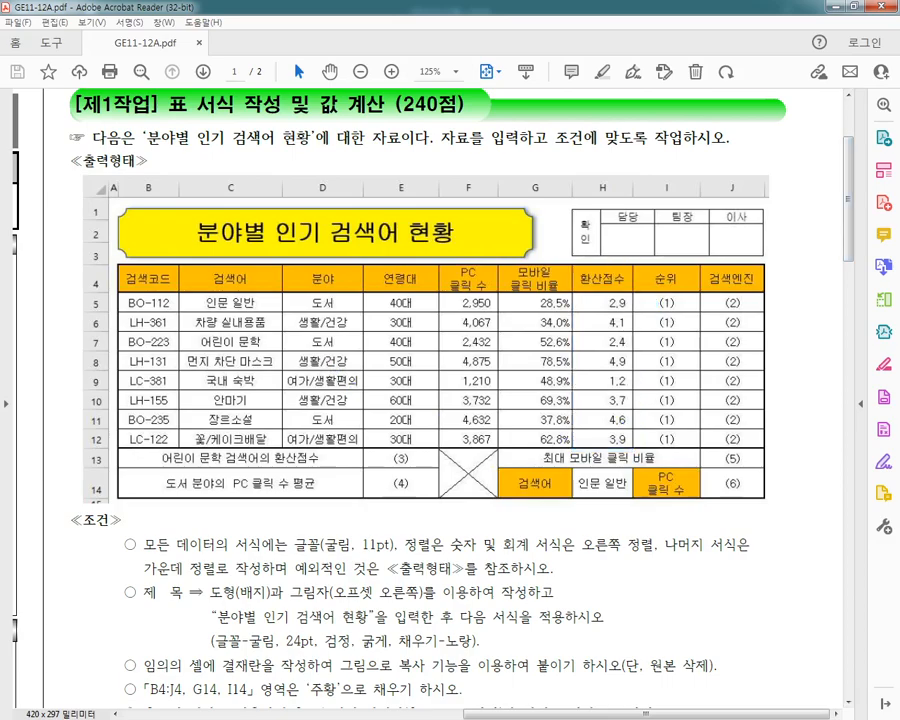
# Switch to Notepad and write the line "내림차순 : 큰수가 1등 작은수가 마지막 등수".
pyautogui.hotkey('alt', 'Tab')
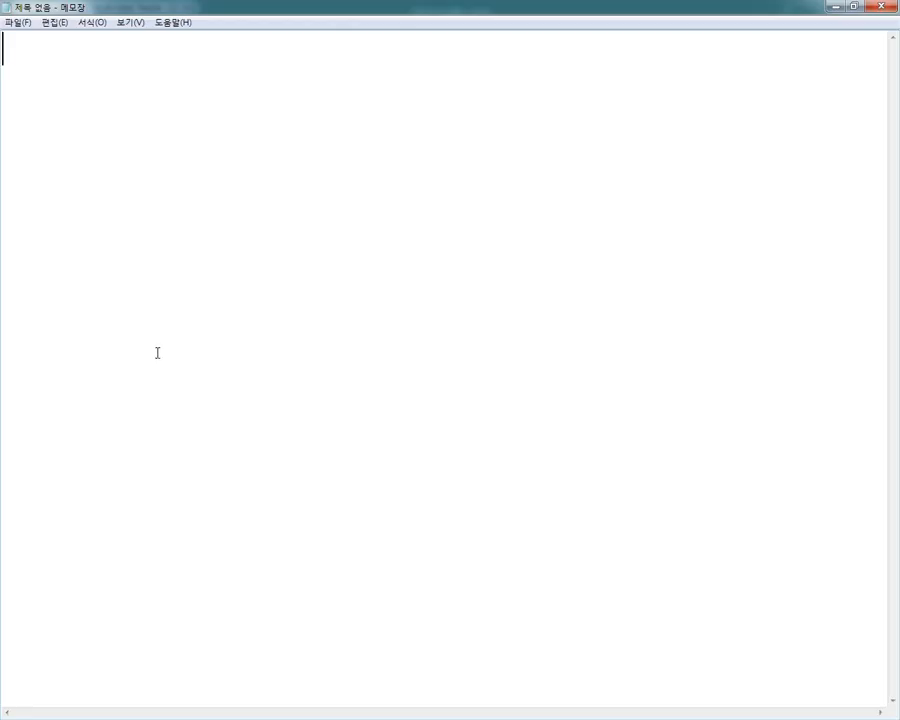
pyautogui.write('so')
pyautogui.press('BackSpace')
pyautogui.press('BackSpace')
pyautogui.press('Hangul')
pyautogui.write('ㄴㅇㄹ')
pyautogui.press('BackSpace')
pyautogui.press('BackSpace')
pyautogui.write('ㅐ림차순 : ')
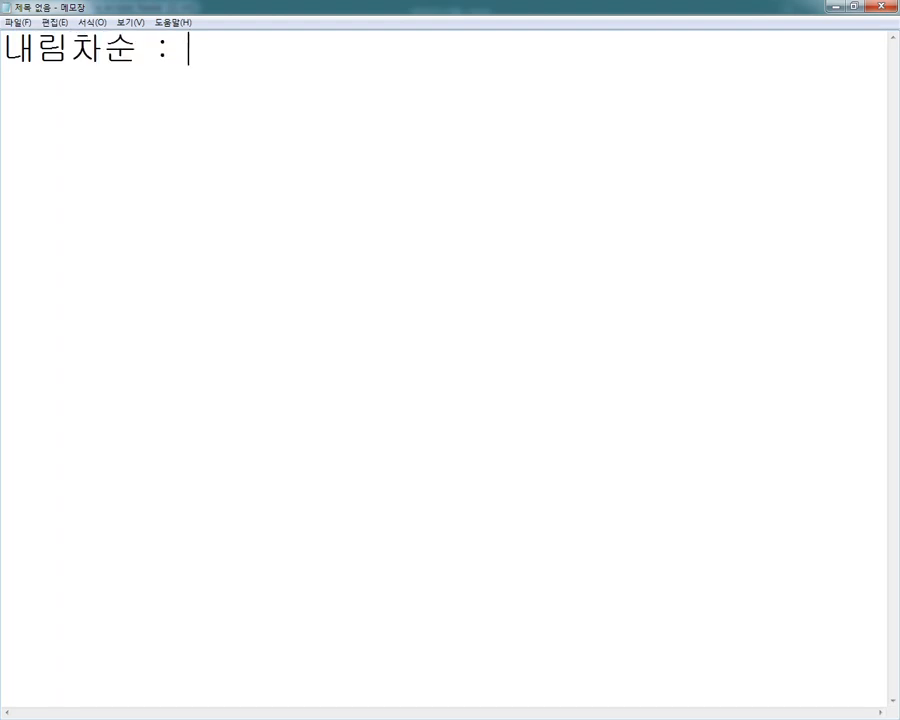
pyautogui.write('큰수')
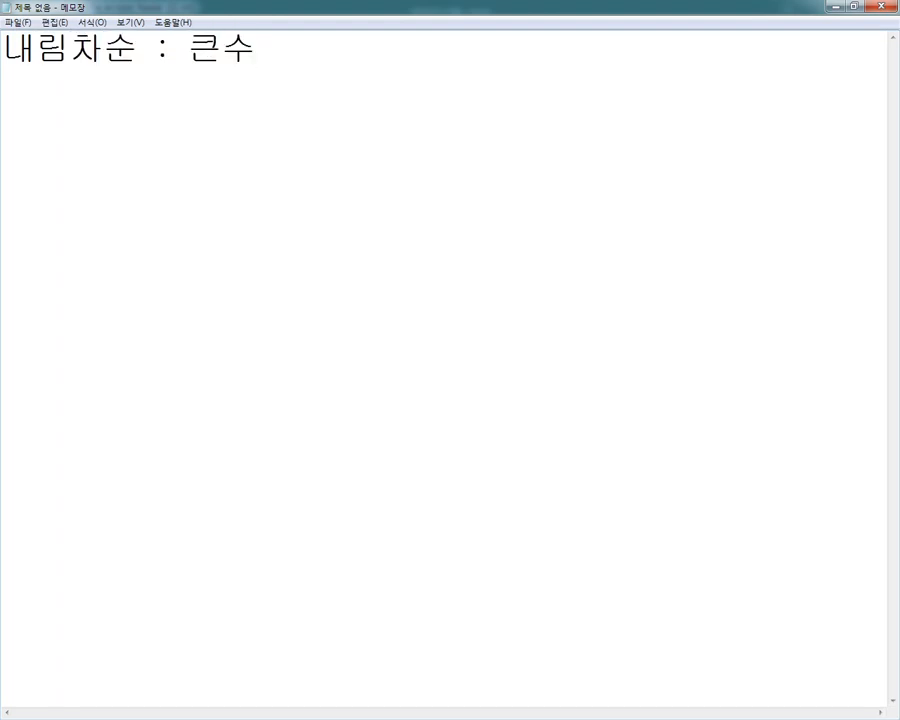
pyautogui.write('가 1등 ㅈ')
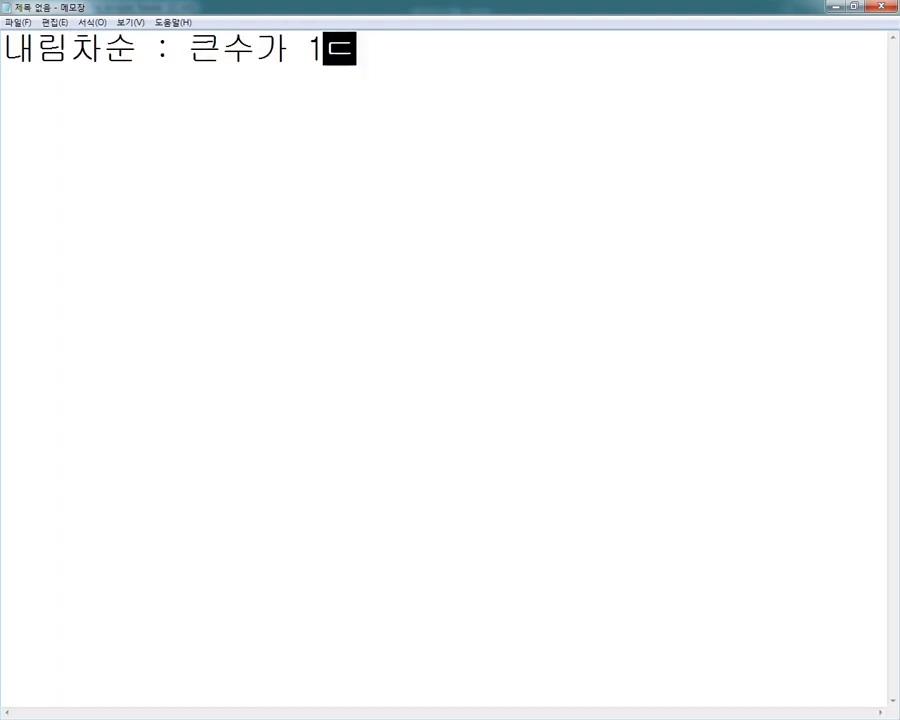
pyautogui.write('ㅏㄱ은수가 ')
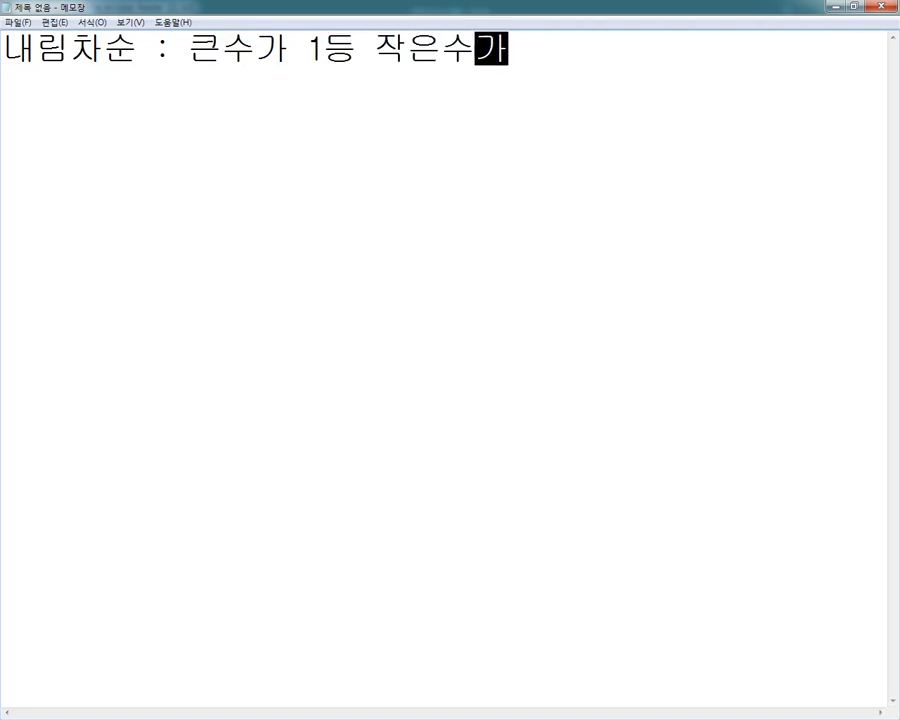
pyautogui.write('마지막 등수')
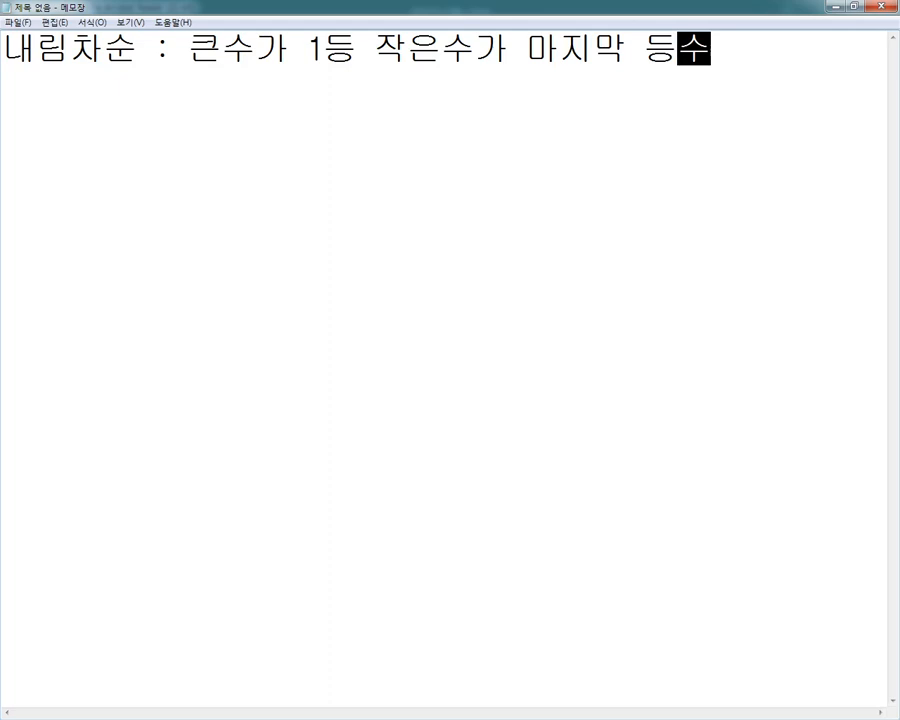
# Add a second line reading "오른차순 : 작은수가 1등 큰수가 마지막 등수".
pyautogui.press('Return')
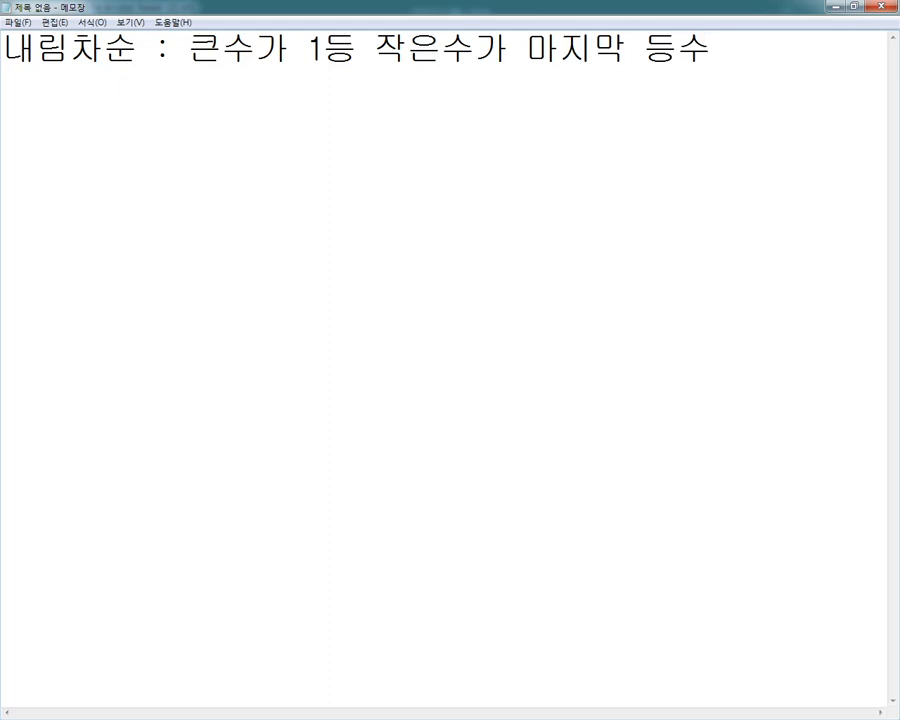
pyautogui.write('오른차순 : wkrd')
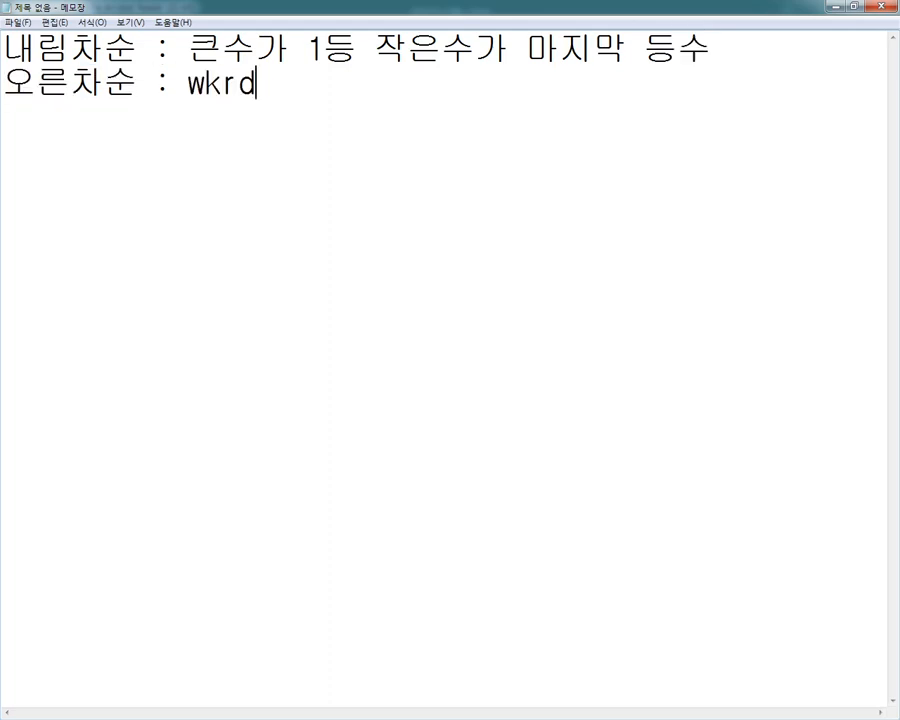
pyautogui.press('BackSpace')
pyautogui.press('BackSpace')
pyautogui.press('BackSpace')
pyautogui.press('BackSpace')
pyautogui.press('Hangul')
pyautogui.write('작ㅇ은수가 1ㄷㅈ')
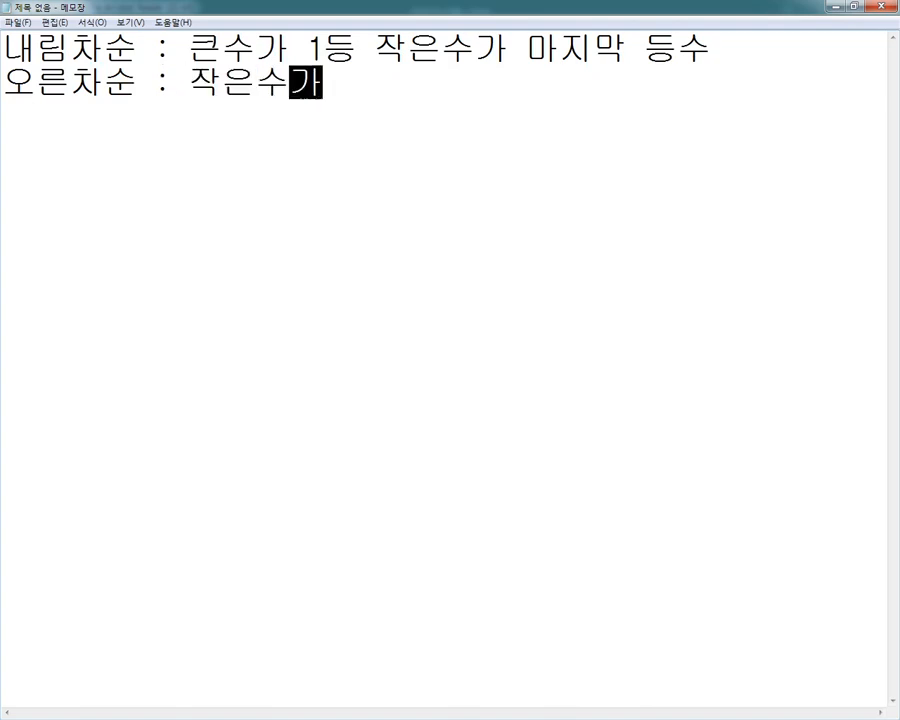
pyautogui.press('BackSpace')
pyautogui.press('BackSpace')
pyautogui.write('등 ')
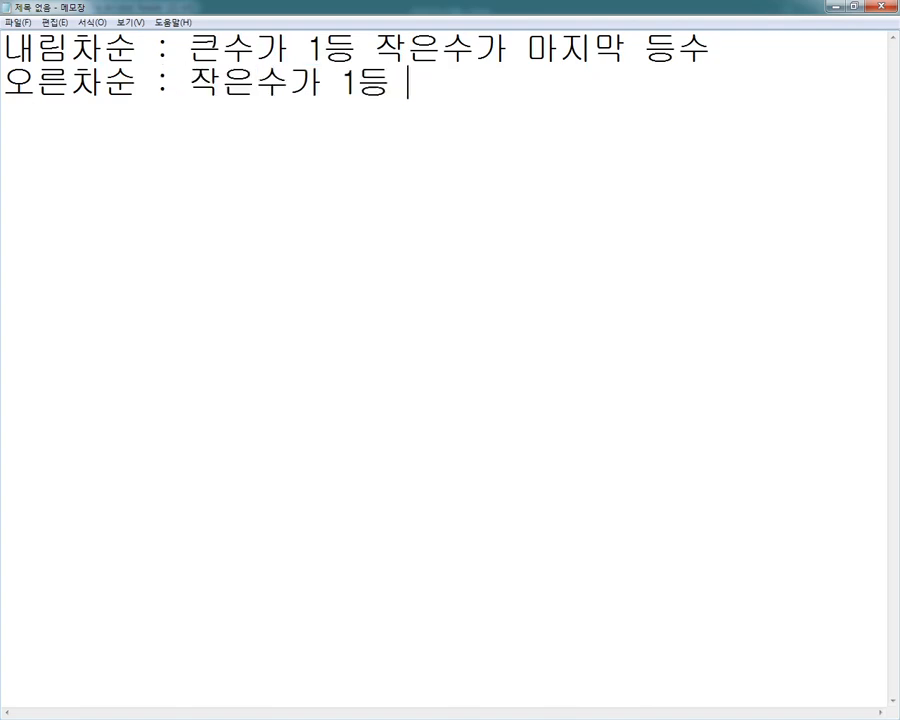
pyautogui.write('큰수가 ')
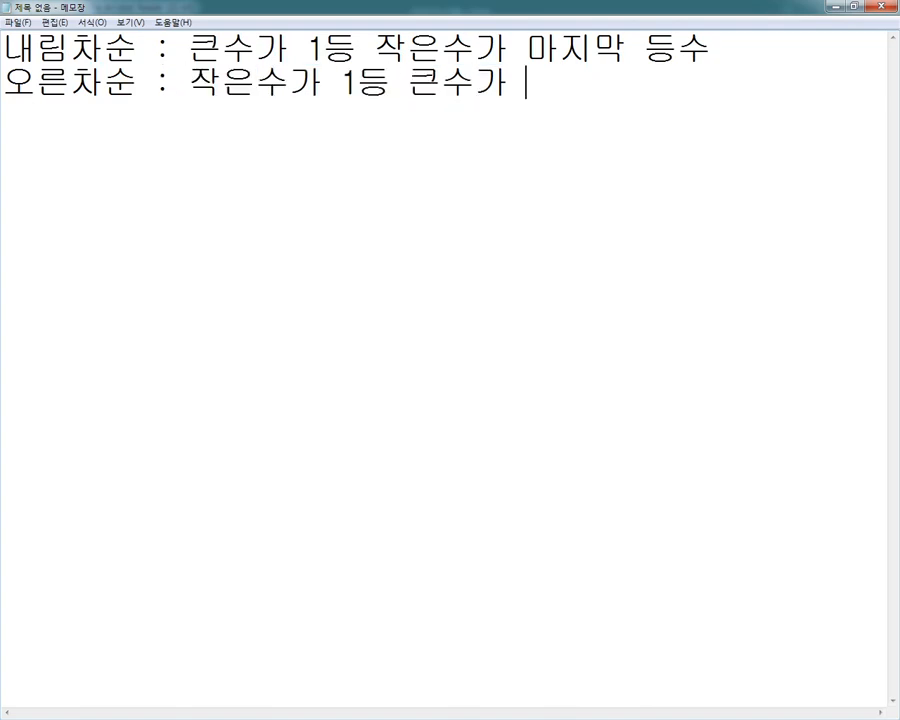
pyautogui.write('마지막 등수')
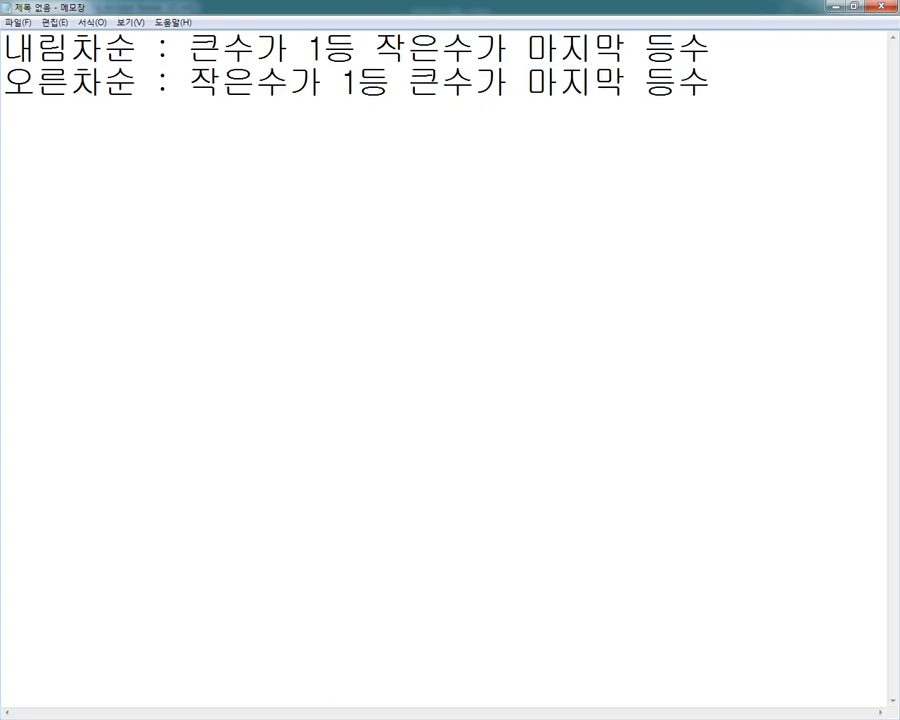
# Leave a blank line and write "RANK.EQ : 순위를 추출하는 함수(3줄)".
pyautogui.write('r')
pyautogui.press('BackSpace')
pyautogui.press('Return')
pyautogui.write('RAN')
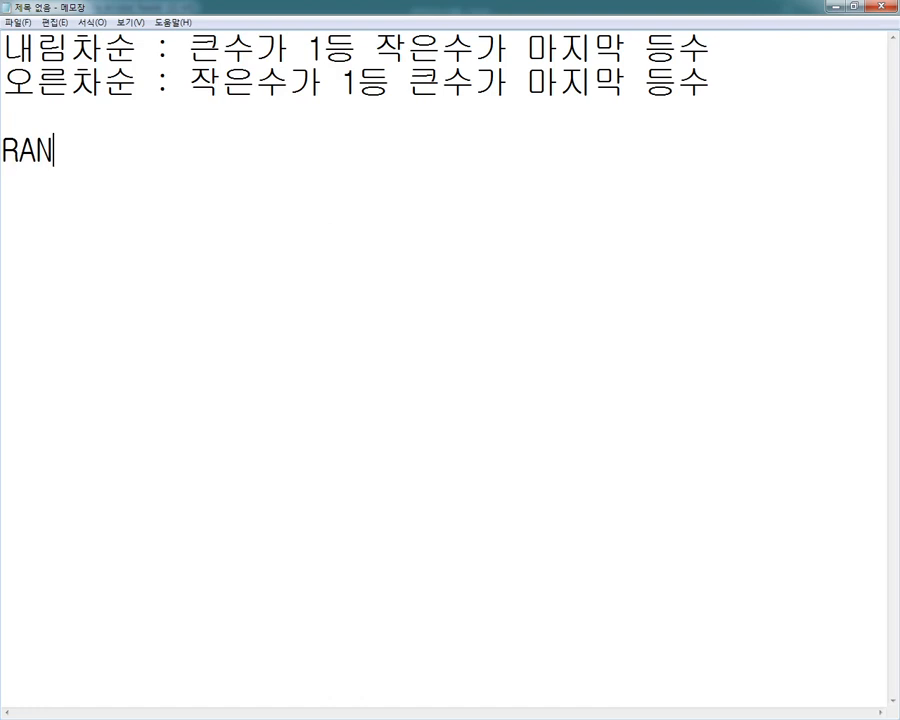
pyautogui.write('K.EQ')
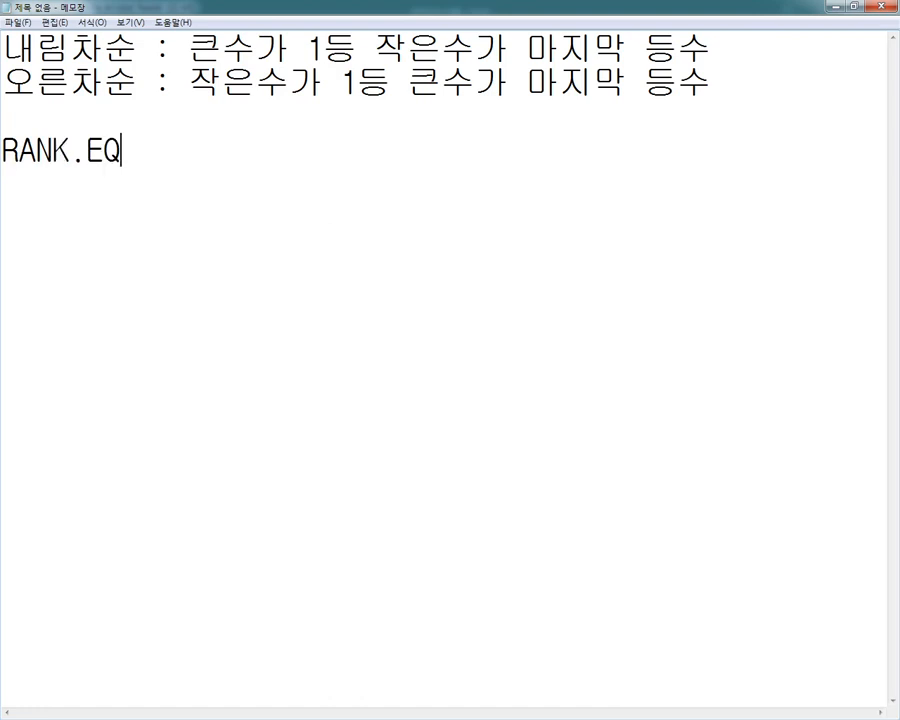
pyautogui.write(' :')
pyautogui.write('순우')
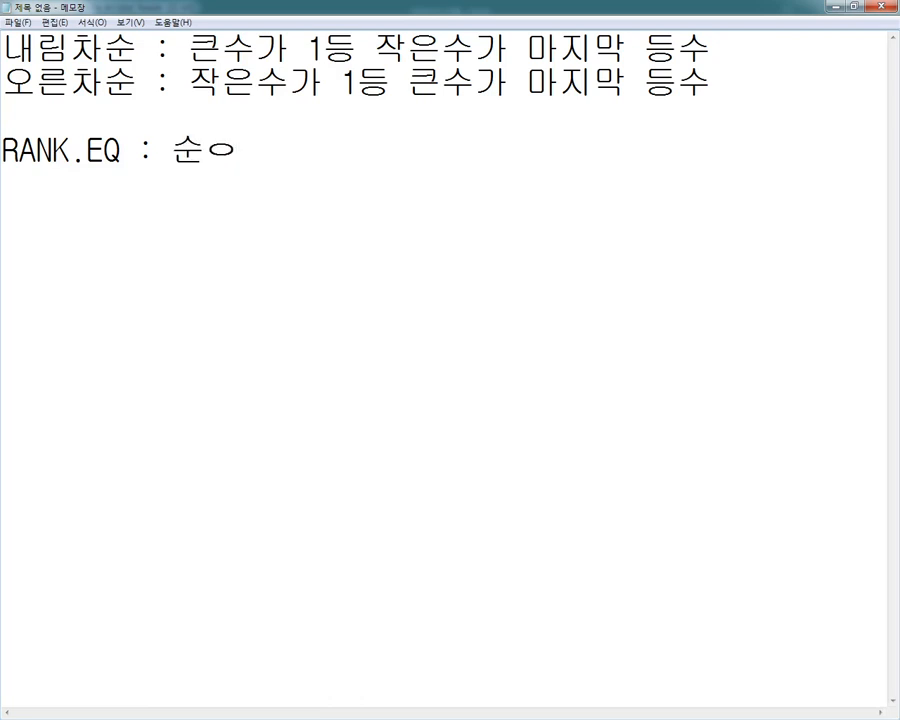
pyautogui.write('를 ')
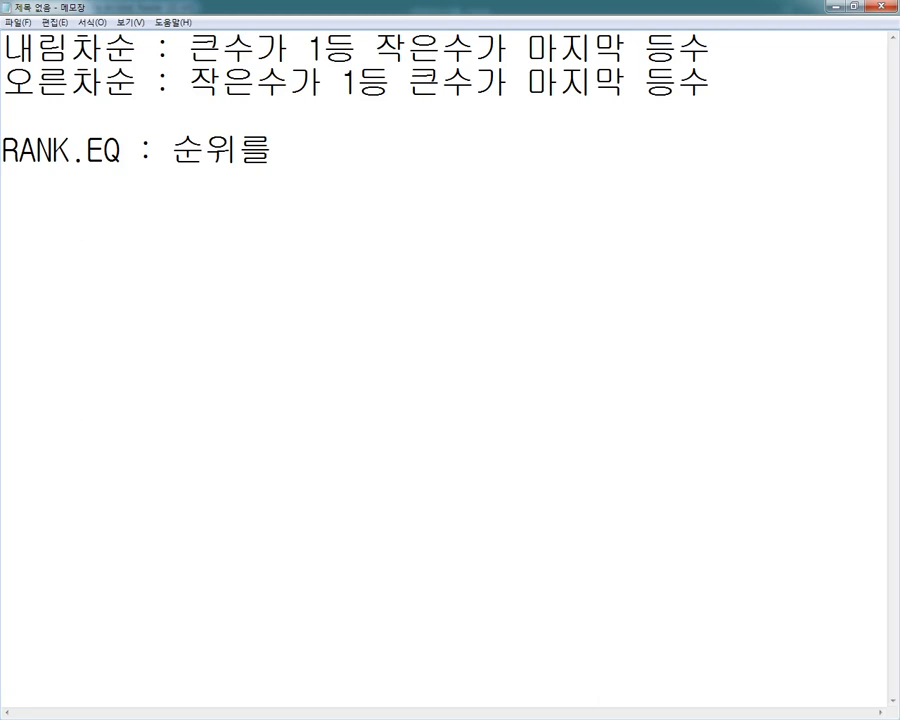
pyautogui.write('추출하는 함수')
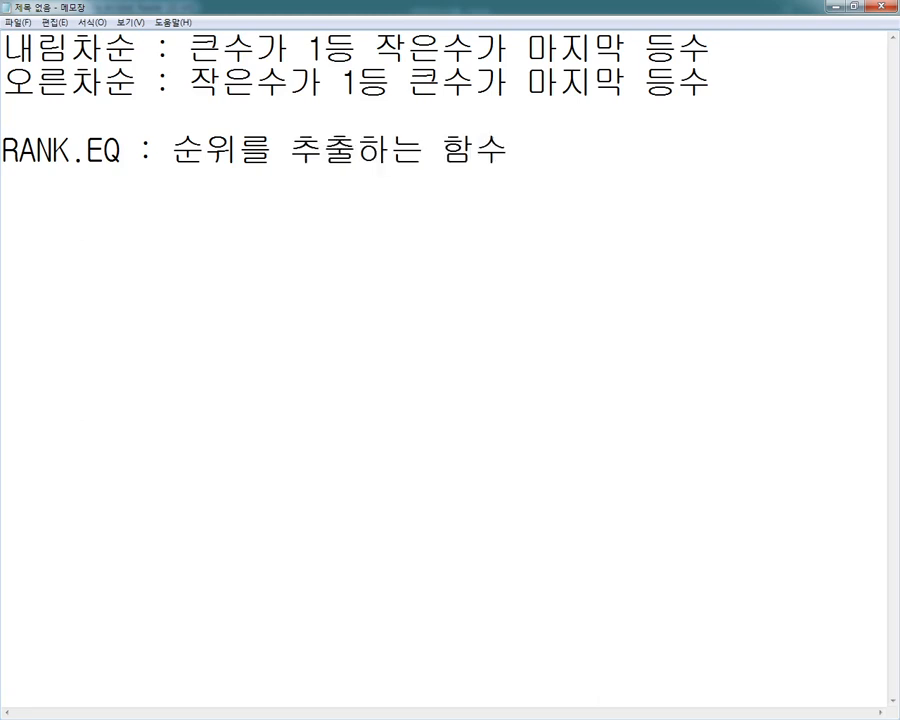
pyautogui.write('(3줄')
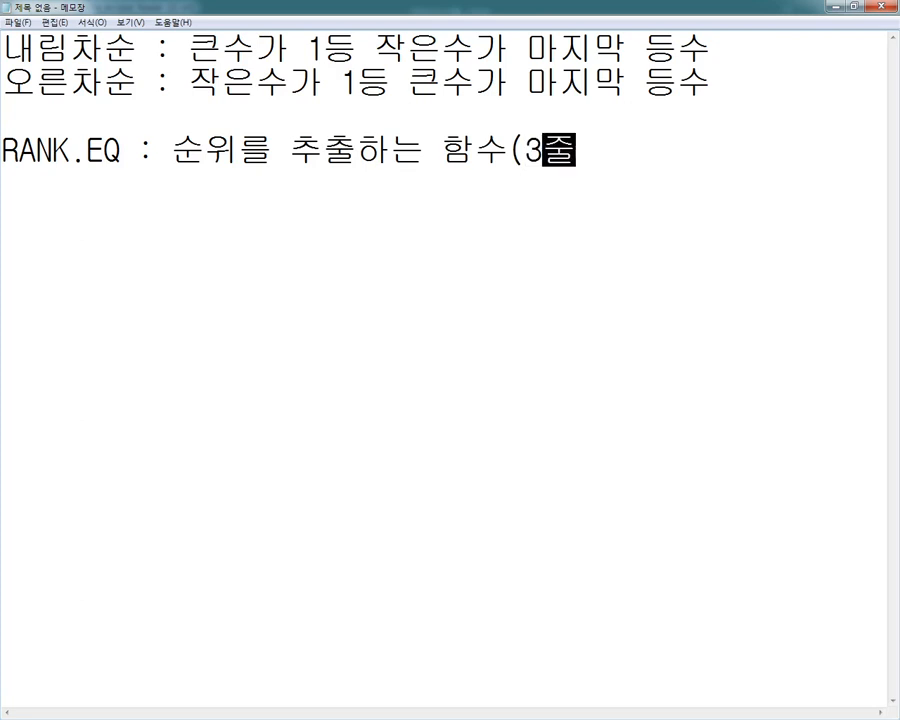
pyautogui.write(')')
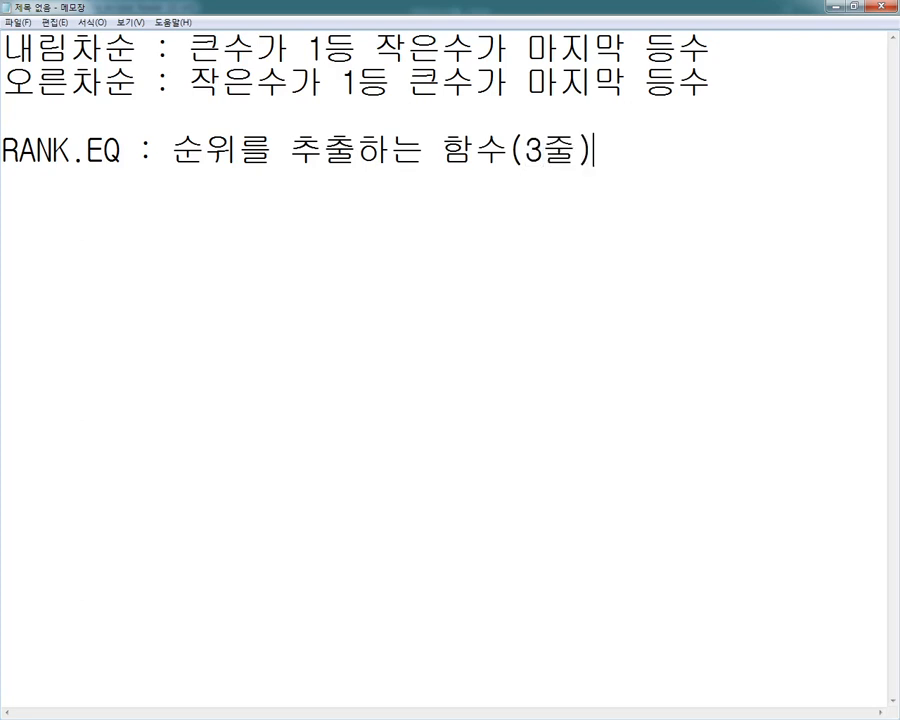
# Start a line below the RANK.EQ description with the argument label "1줄(NUMBER) :".
pyautogui.press('Return')
pyautogui.write('1줄 ;')
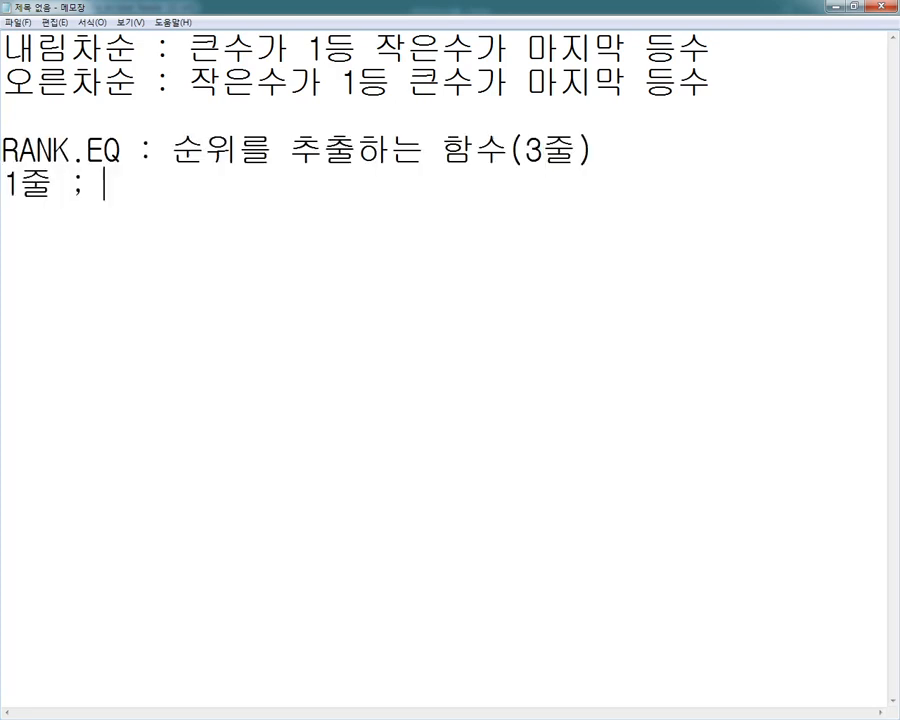
pyautogui.press('BackSpace')
pyautogui.press('BackSpace')
pyautogui.write(':')
pyautogui.press('Left')
pyautogui.press('Left')
pyautogui.press('Left')
pyautogui.write('(n')
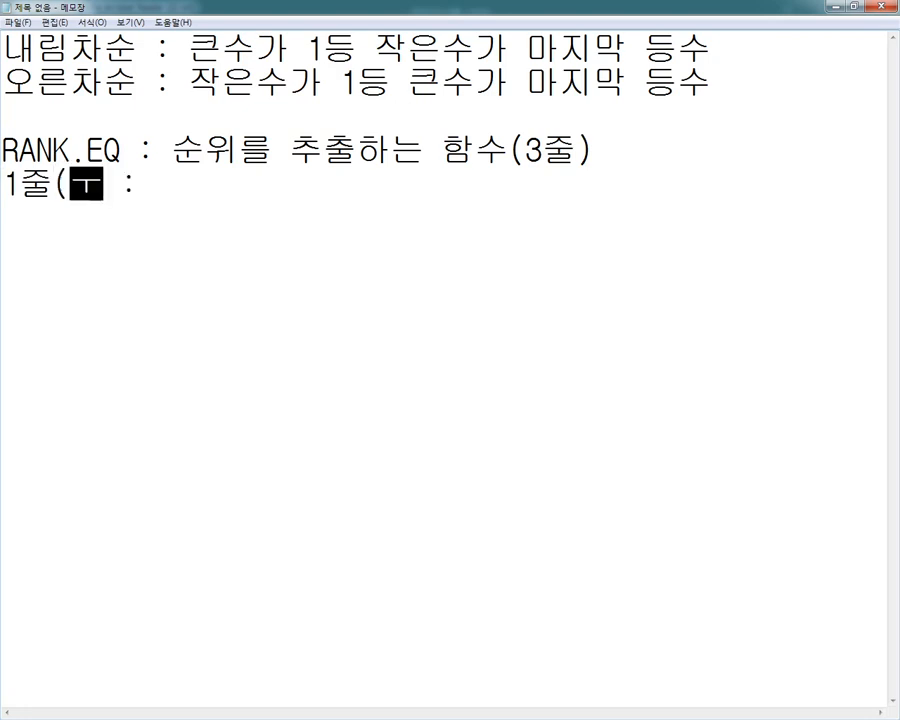
pyautogui.press('BackSpace')
pyautogui.press('Hangul')
pyautogui.write('NE')
pyautogui.press('BackSpace')
pyautogui.write('UMBER)')
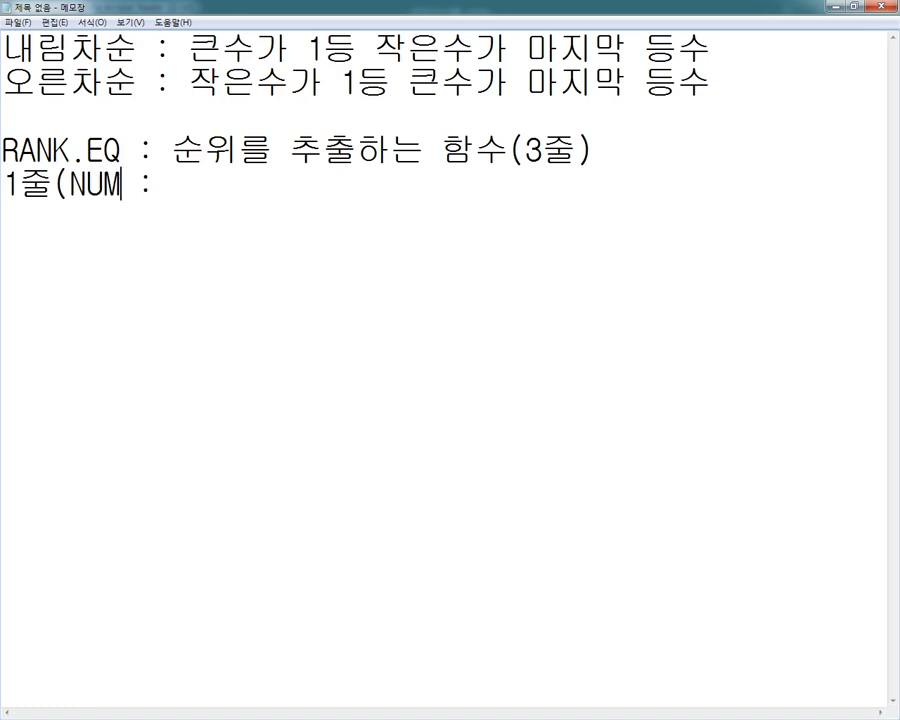
pyautogui.press('End')
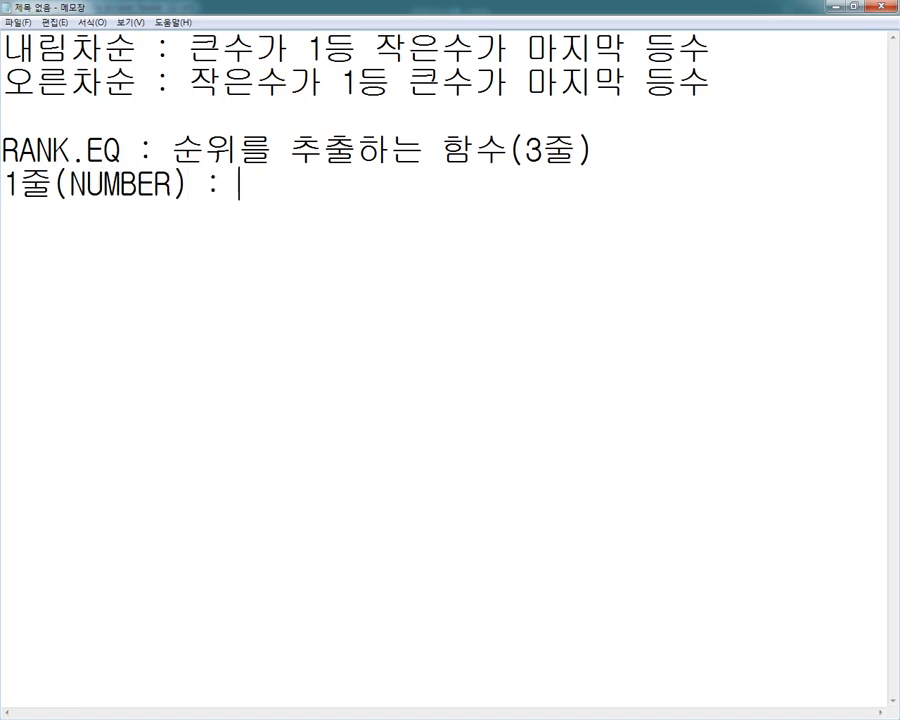
# Describe the NUMBER argument as "순위를 구해야 하는 숫자".
pyautogui.write('순위를 ㄱ')
pyautogui.press('BackSpace')
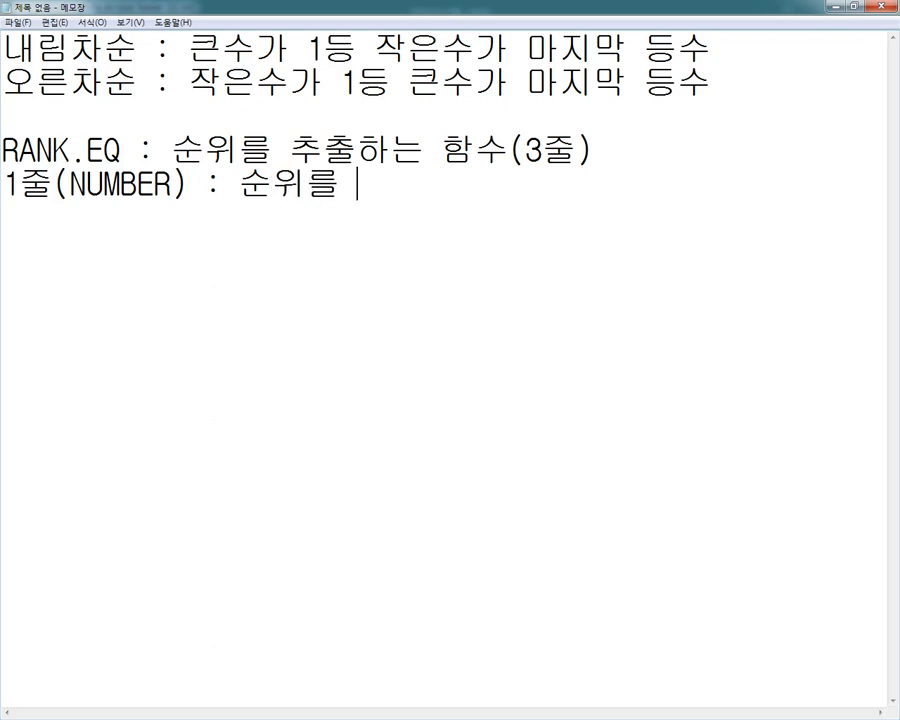
pyautogui.write('구해야 하는 ')
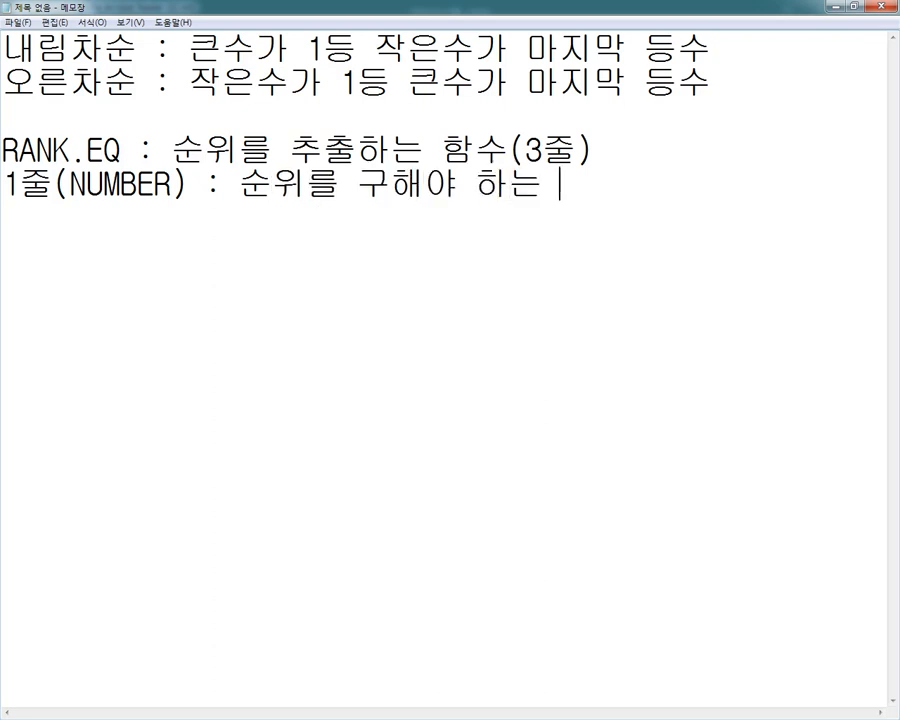
pyautogui.write('ㅅ숫자')
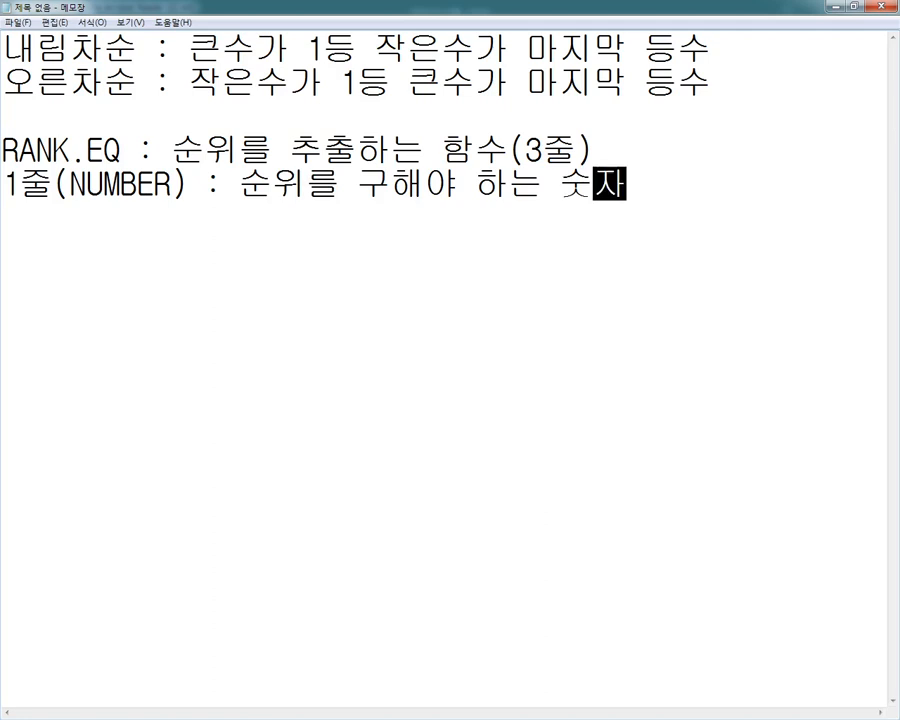
# Complete the NUMBER description with "입력" and start the next line with the argument label "2줄(REF) :".
pyautogui.write(' 입력')
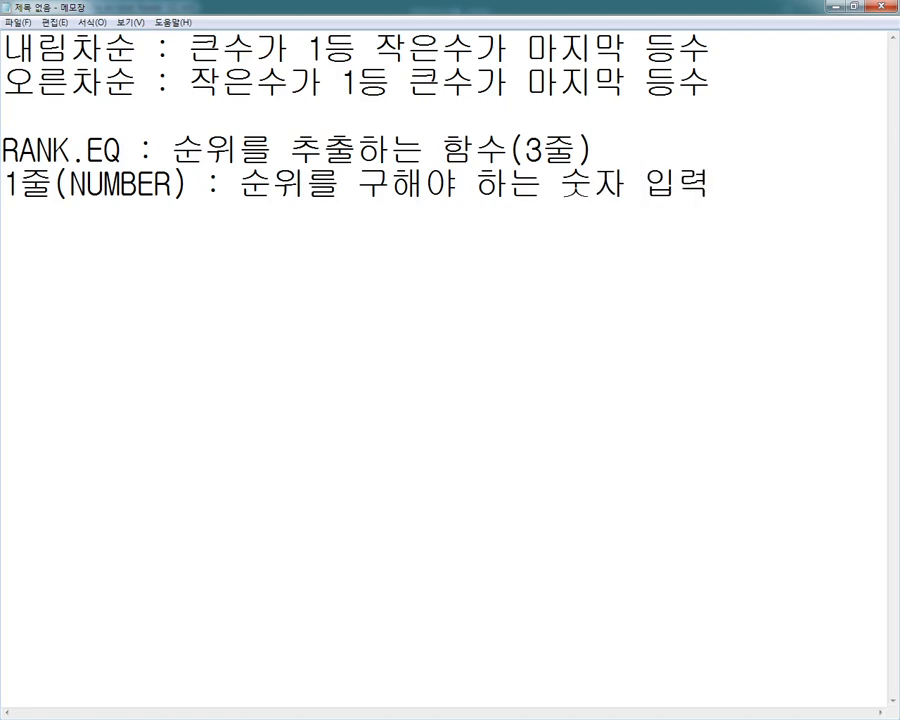
pyautogui.press('Return')
pyautogui.write('2줄(R')
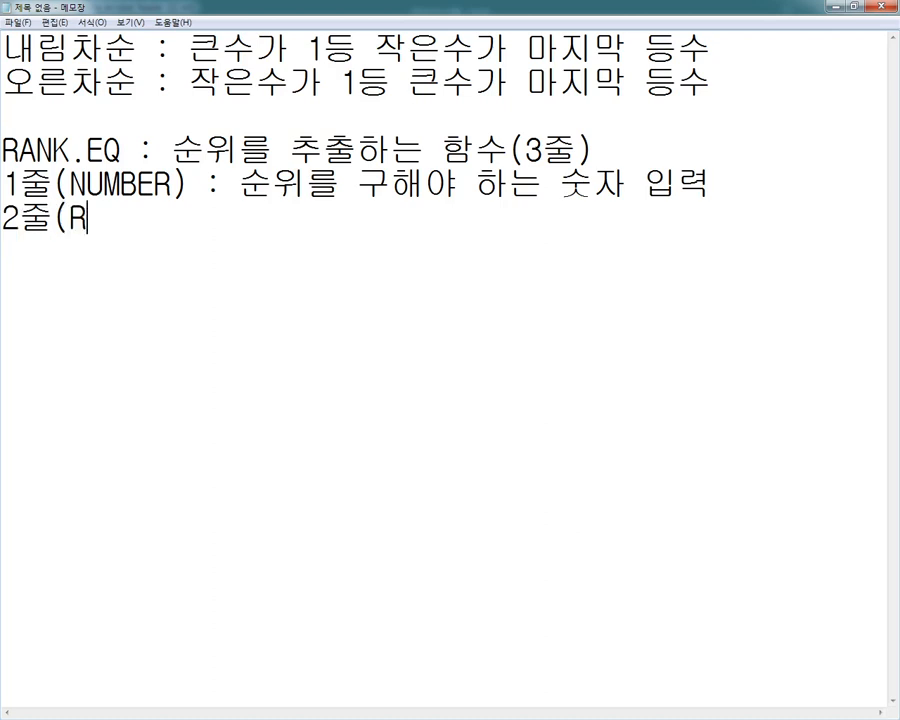
pyautogui.write('EF) :')
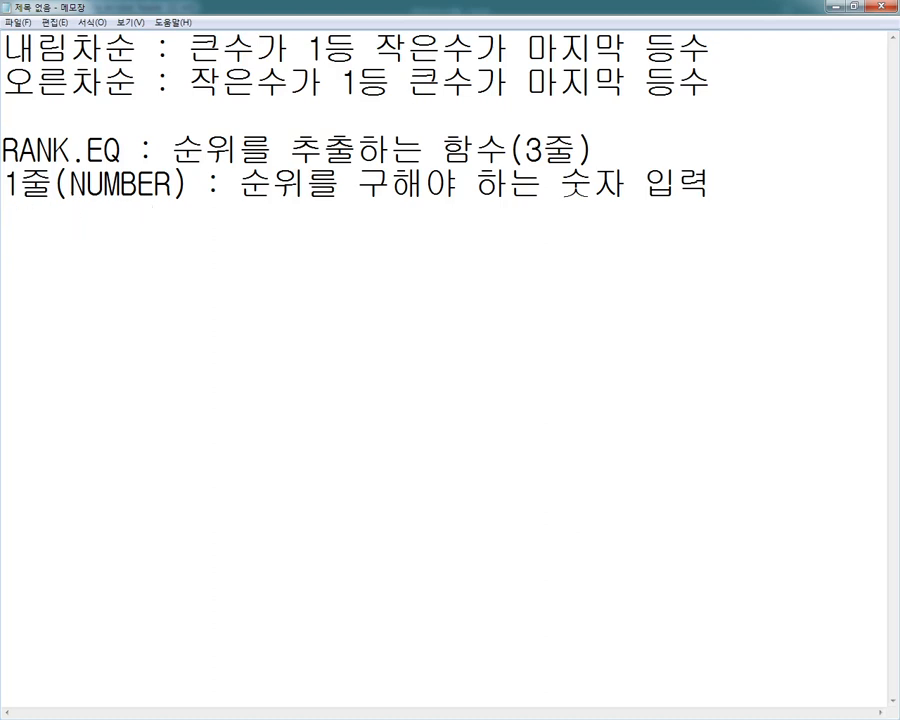
pyautogui.press('BackSpace')
pyautogui.write(': CKAWH')
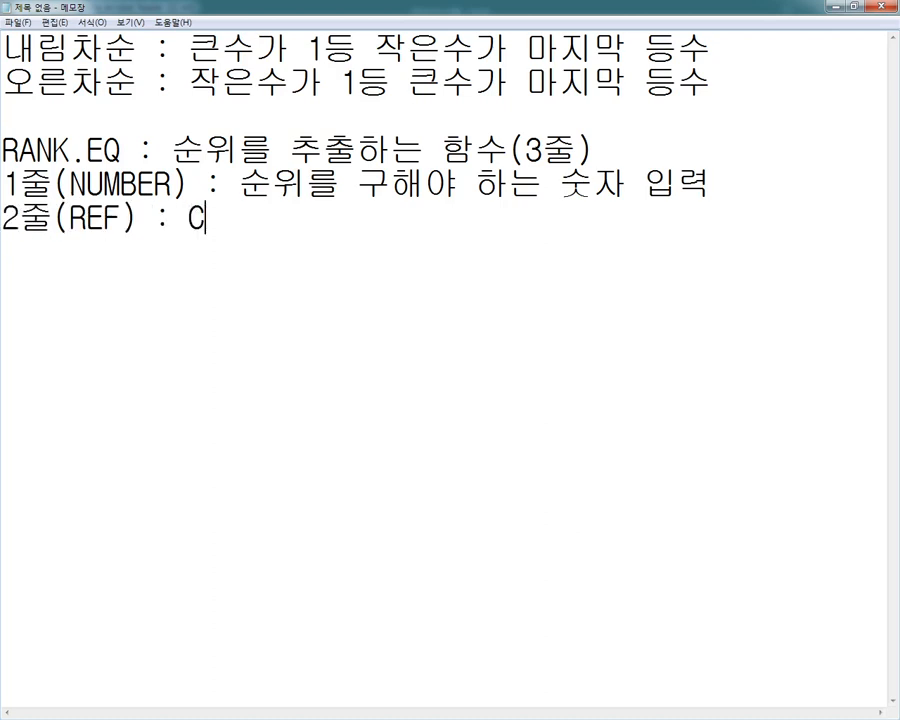
pyautogui.press('BackSpace')
pyautogui.press('BackSpace')
pyautogui.press('BackSpace')
pyautogui.press('BackSpace')
pyautogui.press('BackSpace')
pyautogui.press('Hangul')
# Describe the REF argument as "참조값(순위를 위해 비교숫자 범위)".
pyautogui.write('참조가')
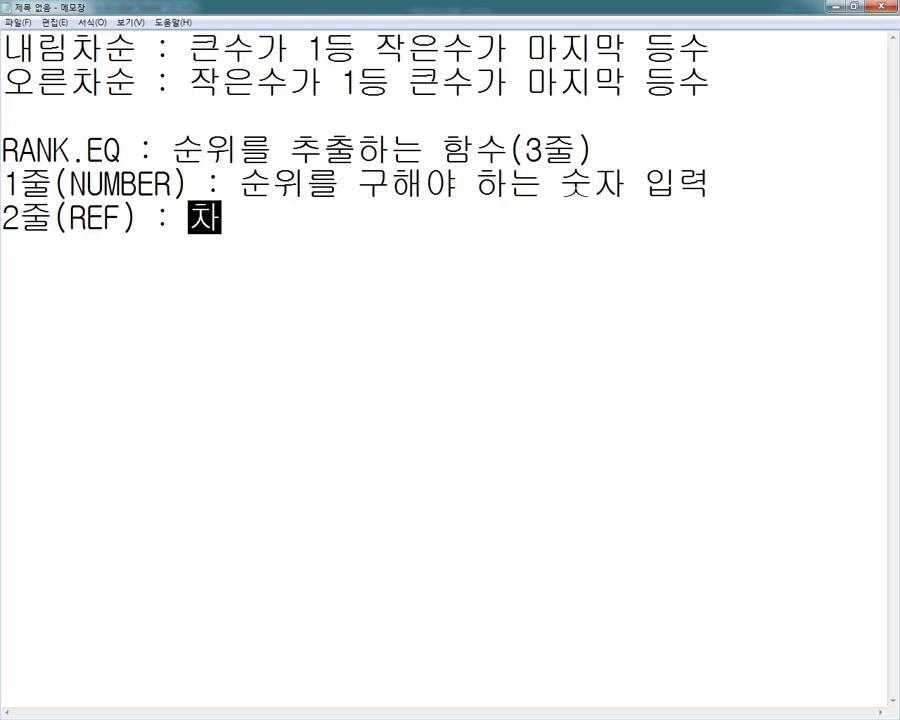
pyautogui.write('ㅂㅅ(')
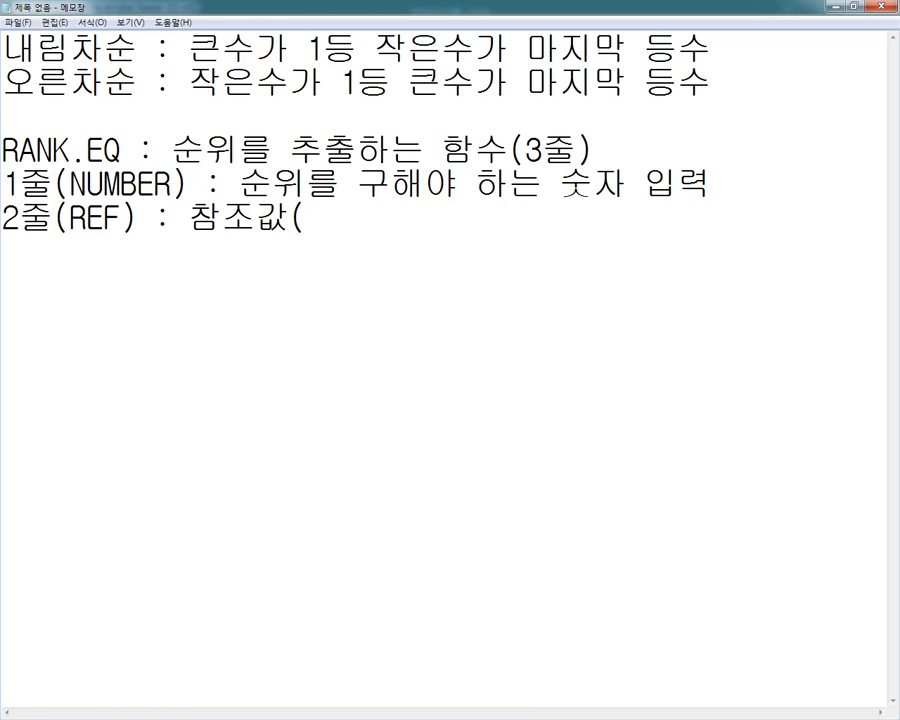
pyautogui.write('순위를')
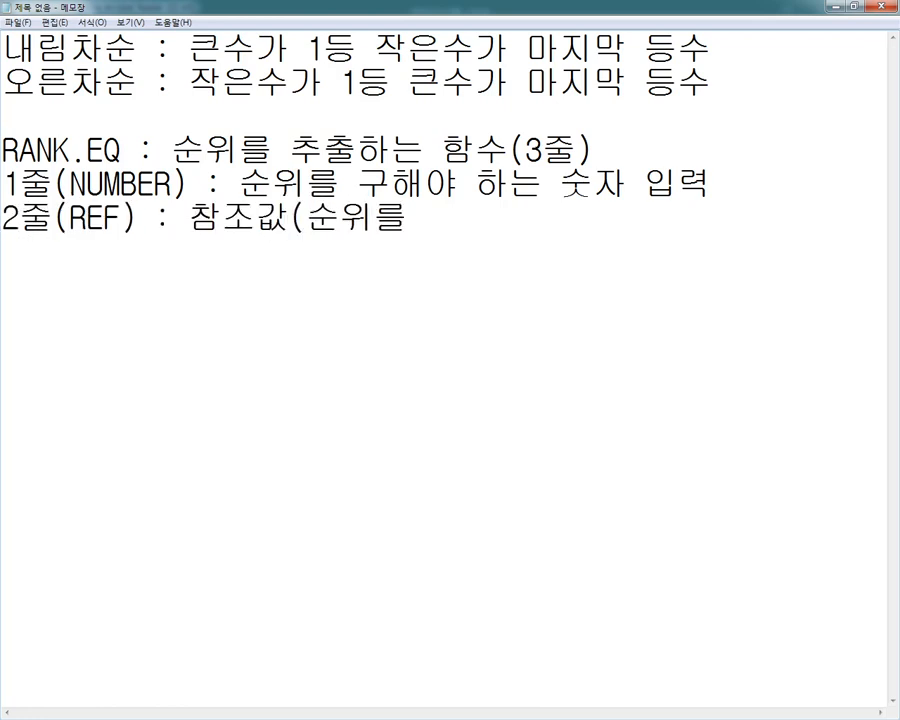
pyautogui.write(' 위해 비교')
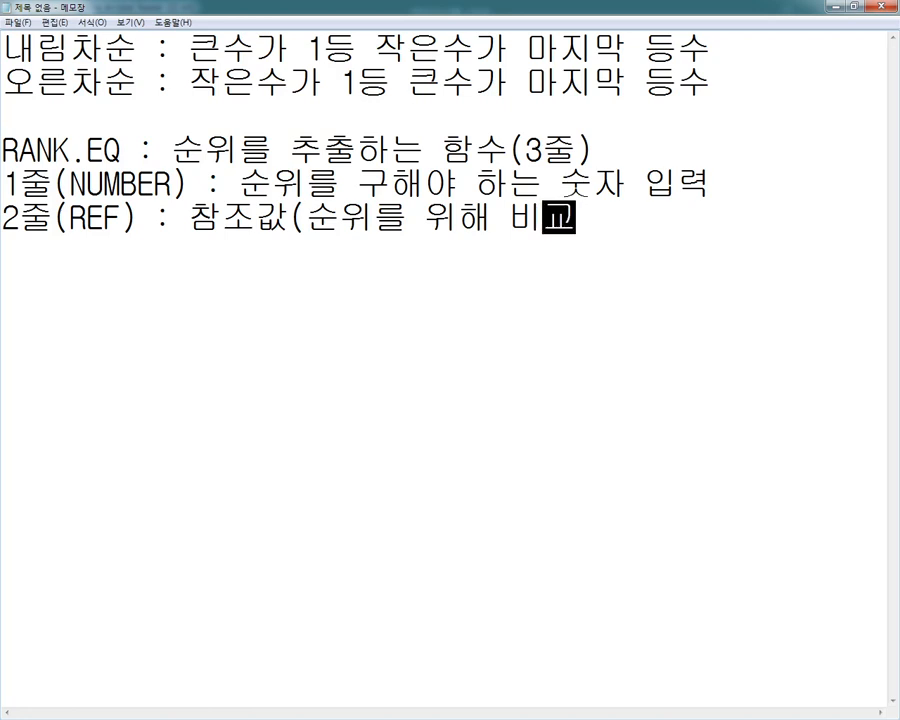
pyautogui.write('점')
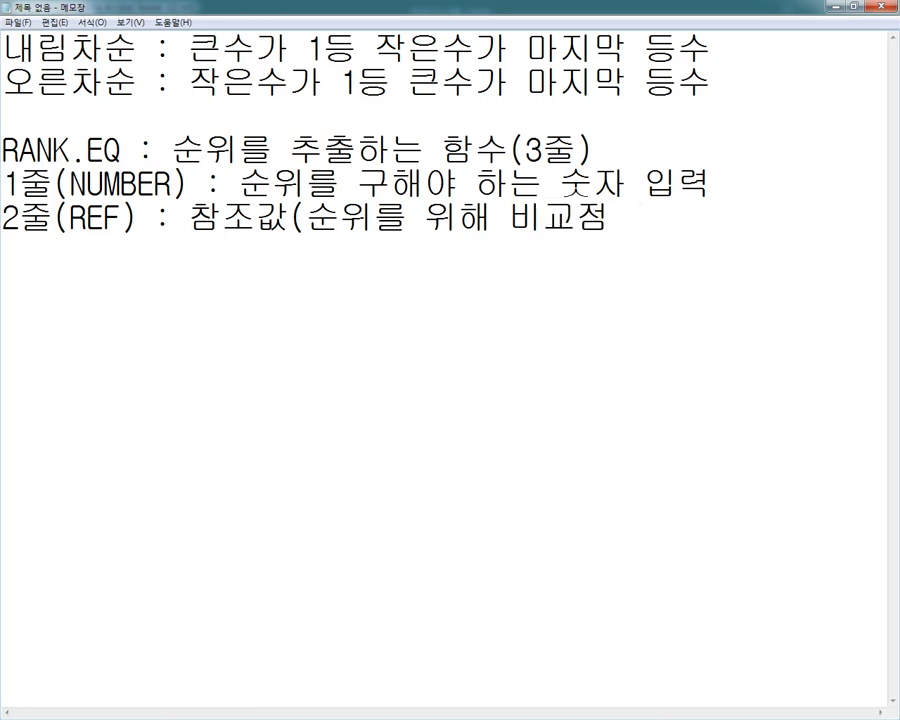
pyautogui.write('수')
pyautogui.press('BackSpace')
pyautogui.press('BackSpace')
pyautogui.write('숫자 범위')
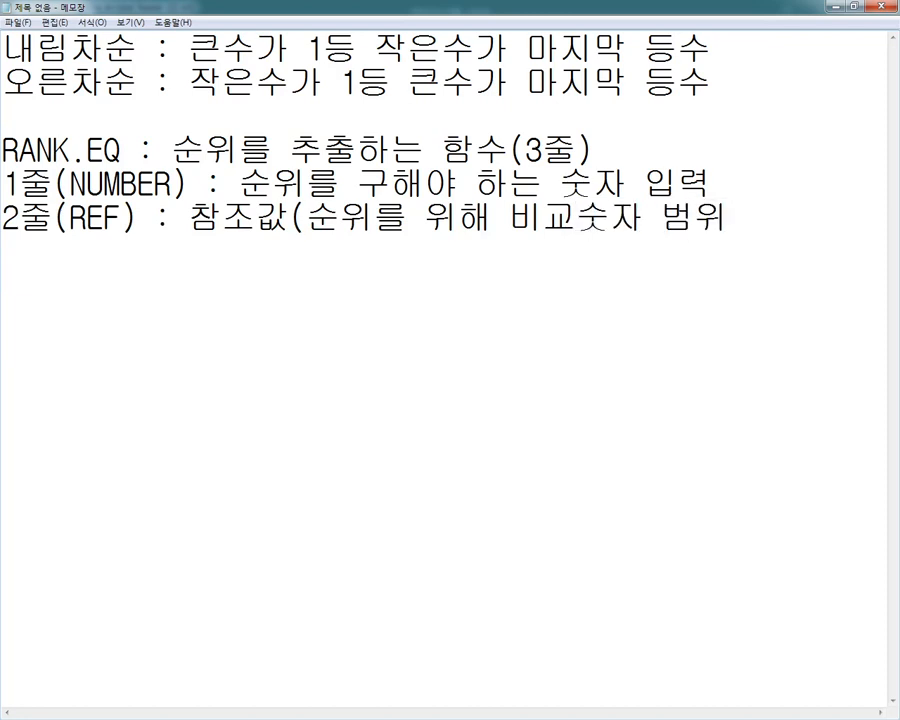
pyautogui.write(')')
# Add a third argument line reading "3줄(ORDER) : 내림차순, 오름차순 선택".
pyautogui.press('Return')
pyautogui.write('3줄')
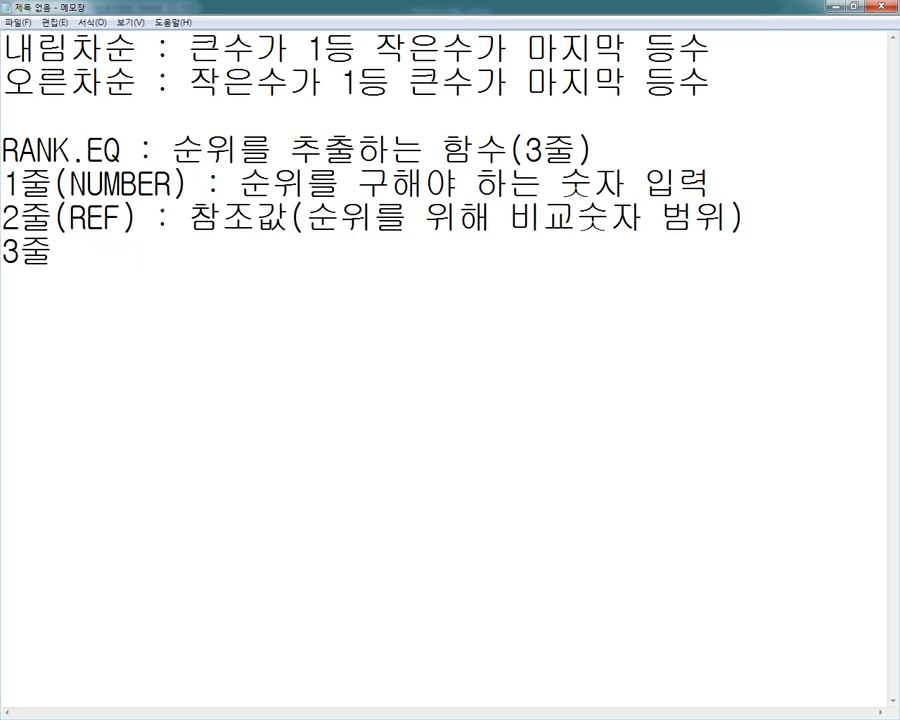
pyautogui.write('(ORDE')
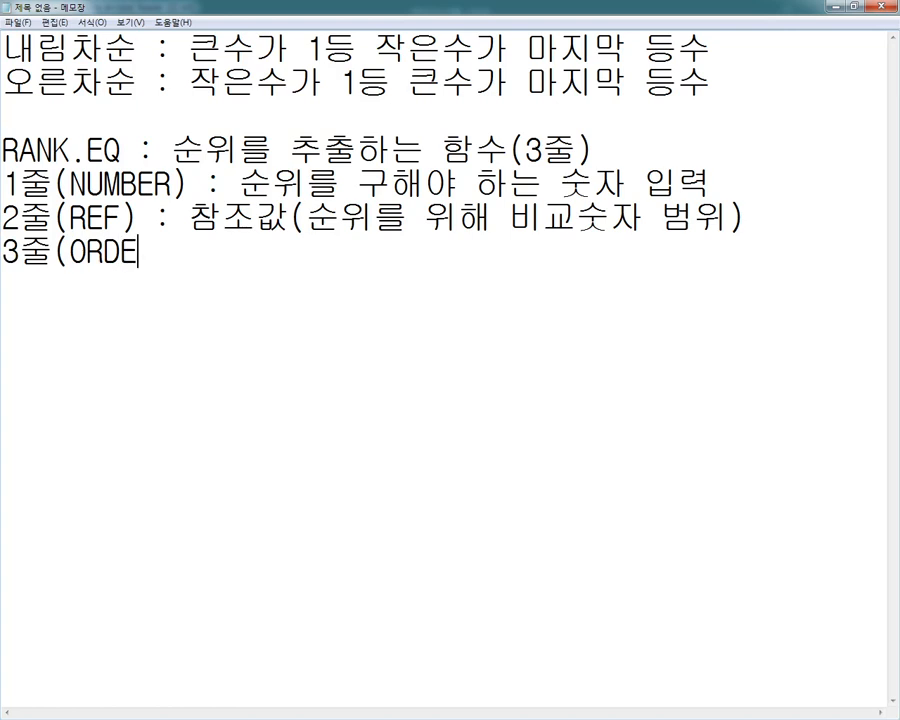
pyautogui.write('R) : 내')
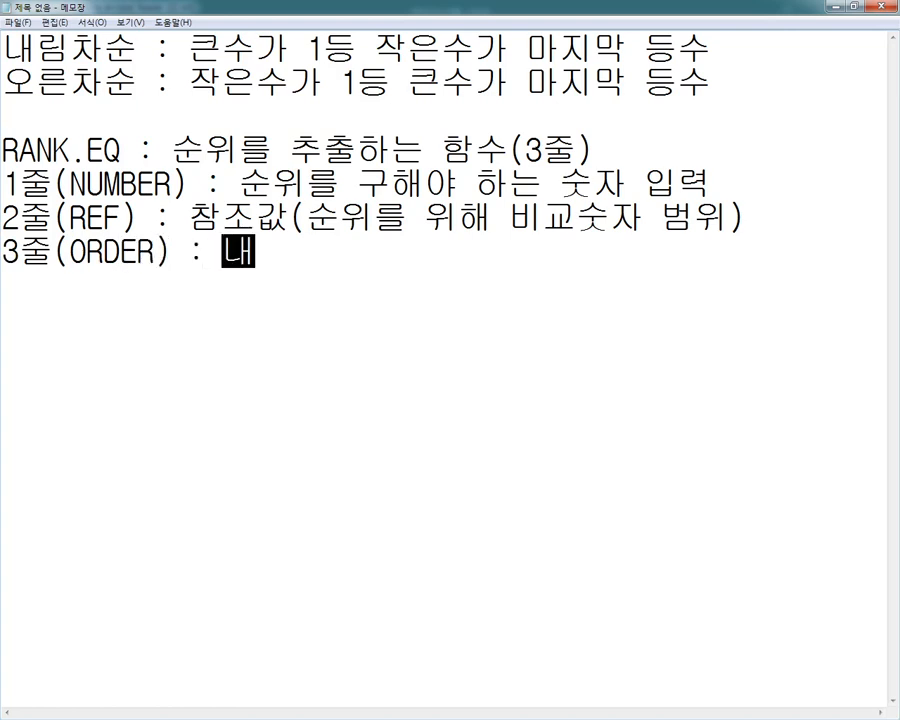
pyautogui.write('림차수ㄴ, 오름')
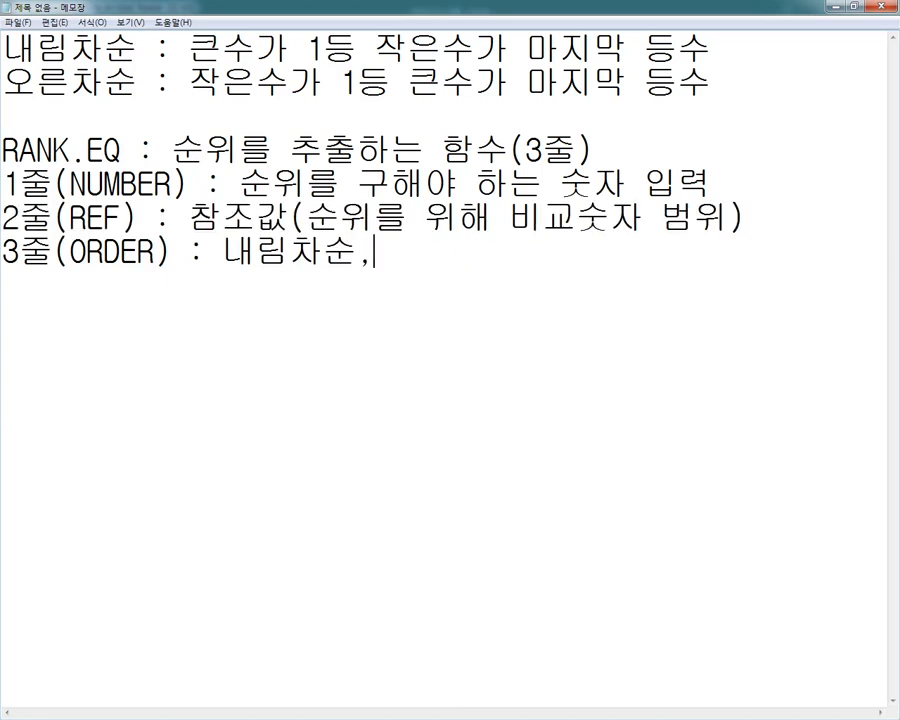
pyautogui.write('차순 선택')
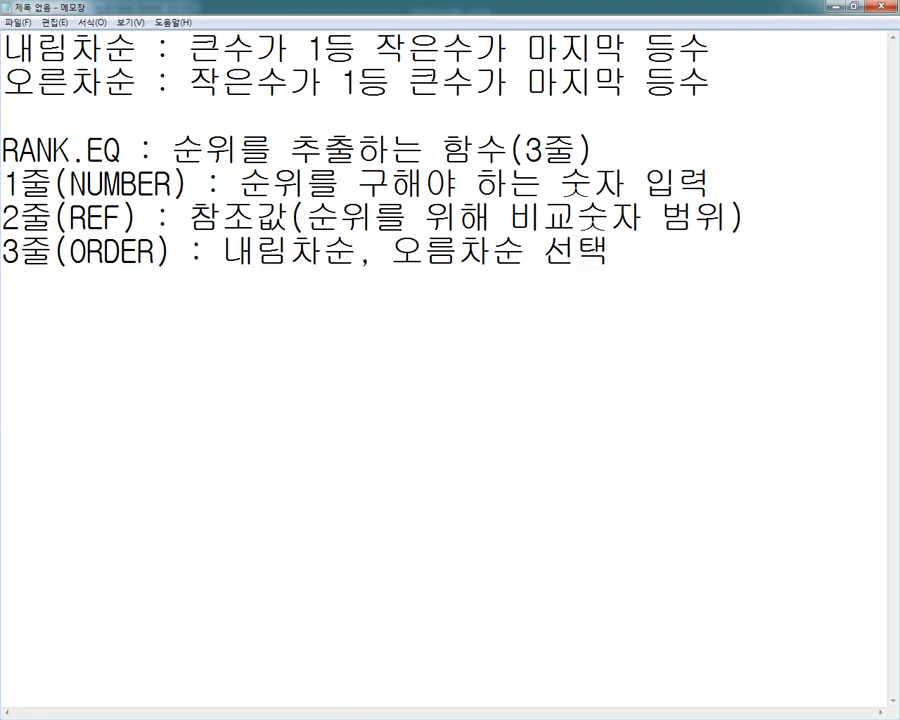
# Insert "(빈칸, 0)" directly after 내림차순 in the ORDER line.
pyautogui.press('Left')
pyautogui.press('Left')
pyautogui.press('Left')
pyautogui.press('Left')
pyautogui.press('Left')
pyautogui.press('Left')
pyautogui.press('Left')
pyautogui.press('Left')
pyautogui.press('Left')
pyautogui.press('Left')
pyautogui.press('Left')
pyautogui.press('Right')
pyautogui.press('Right')
pyautogui.write('(')
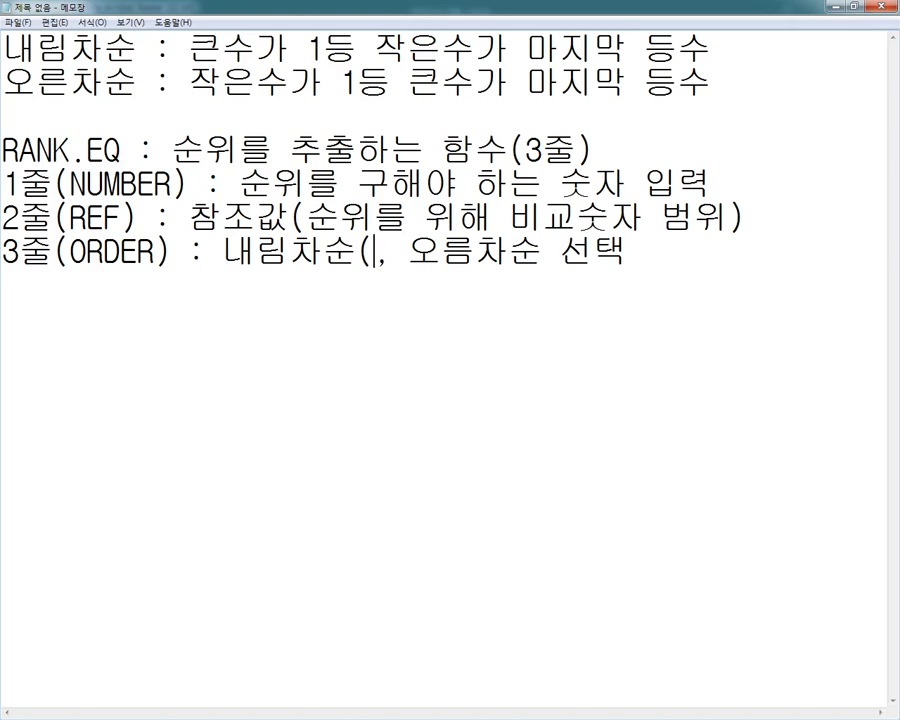
pyautogui.write('빈칸')
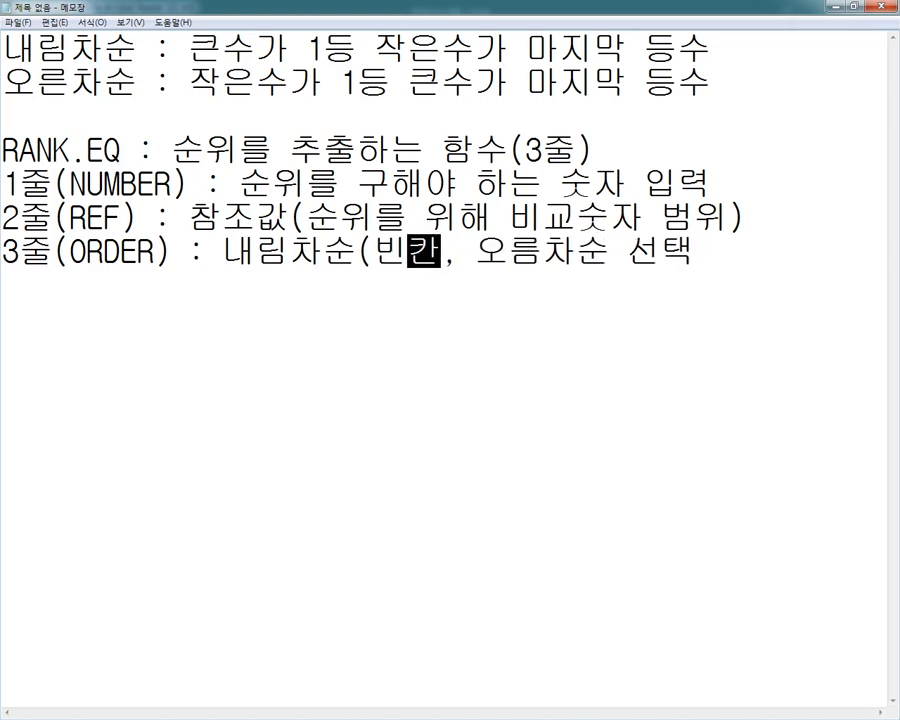
pyautogui.write(', 0),')
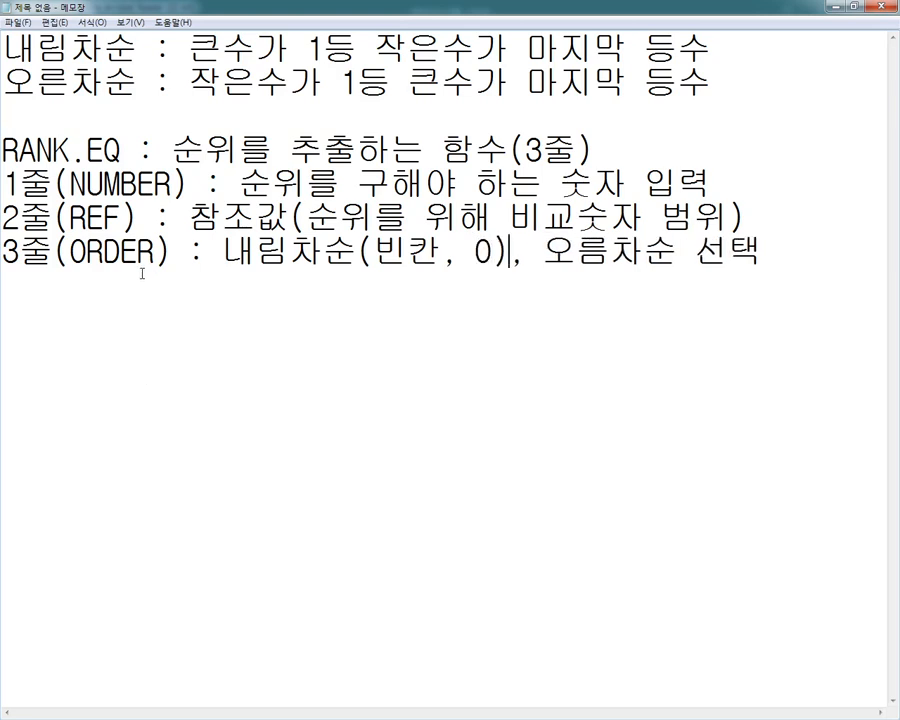
# Mark up the NUMBER, REF and ORDER lines and the 오른차순 rule with a box and underlines, and clear the markings.
pyautogui.moveTo(2, 166)
pyautogui.mouseDown()
pyautogui.moveTo(189, 239)
pyautogui.moveTo(705, 243)
pyautogui.moveTo(730, 233)
pyautogui.mouseUp()
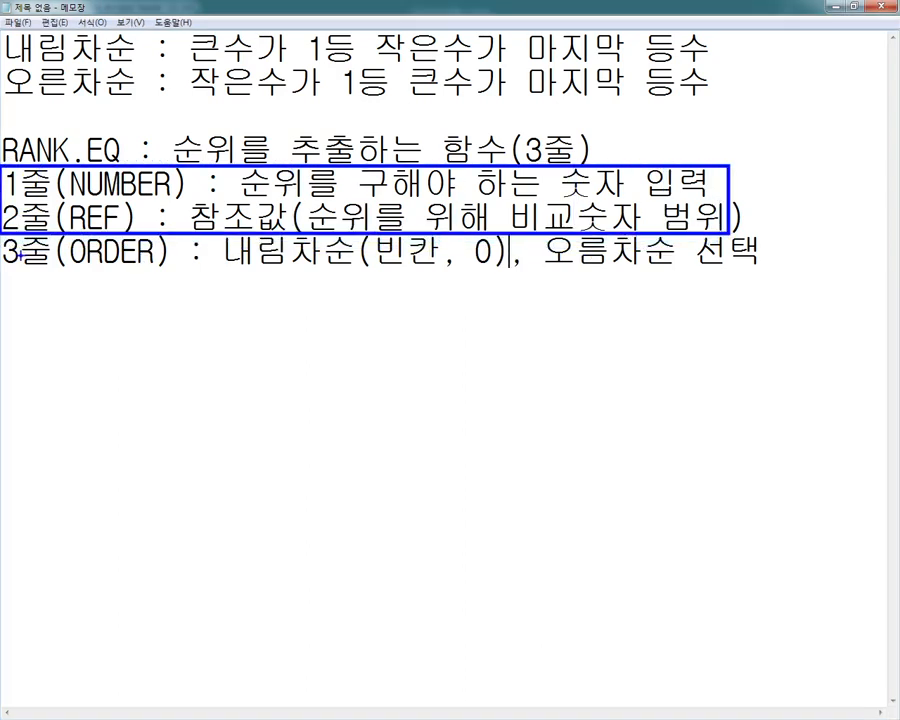
pyautogui.moveTo(13, 255)
pyautogui.mouseDown()
pyautogui.moveTo(123, 255)
pyautogui.moveTo(188, 242)
pyautogui.mouseUp()
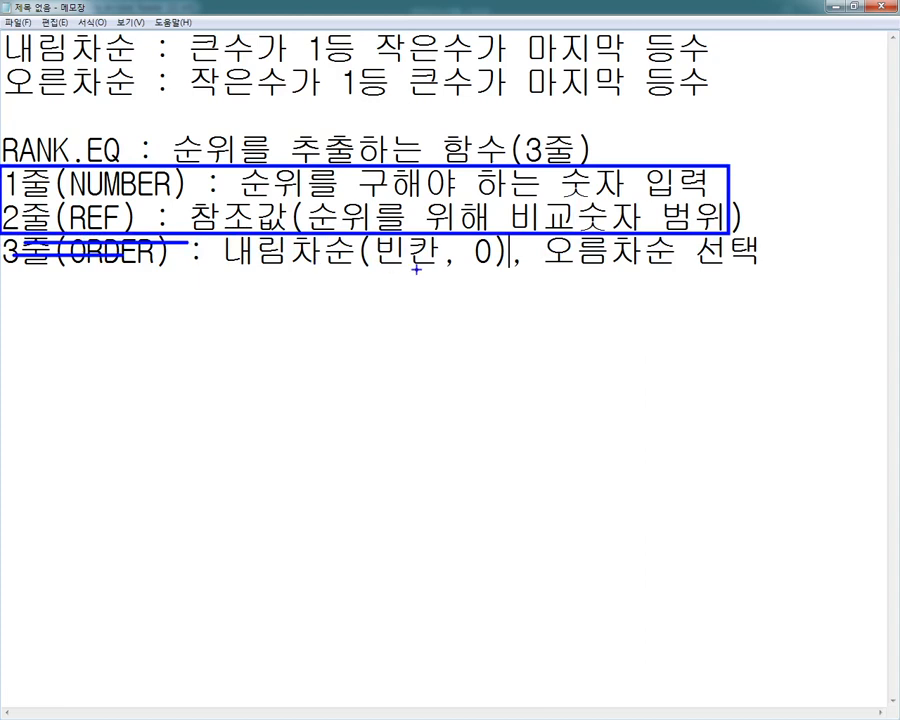
pyautogui.moveTo(358, 268); pyautogui.dragTo(490, 268)
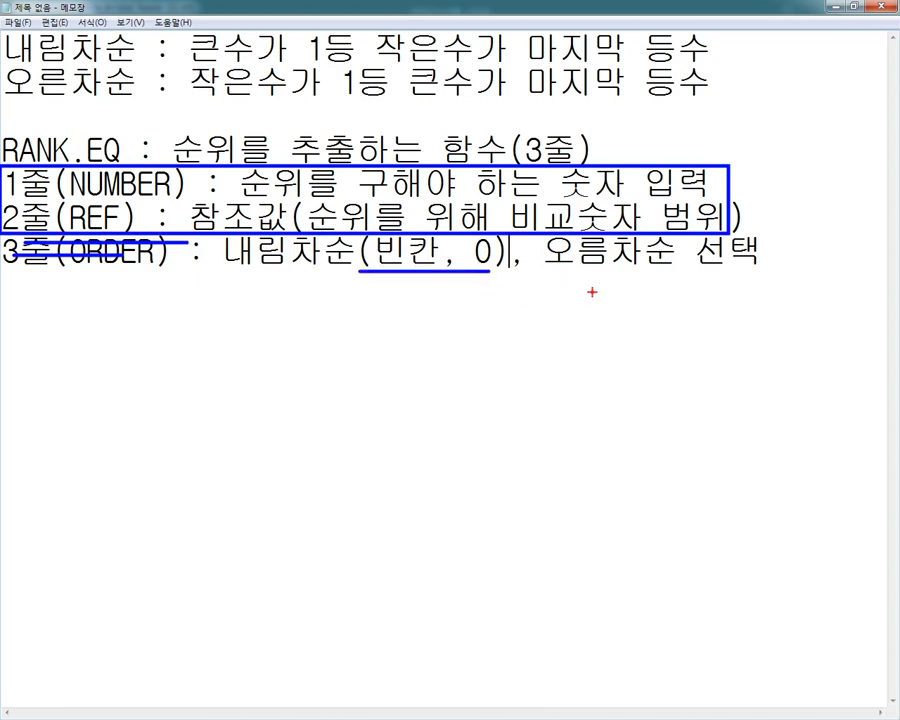
pyautogui.moveTo(548, 272); pyautogui.dragTo(768, 272)
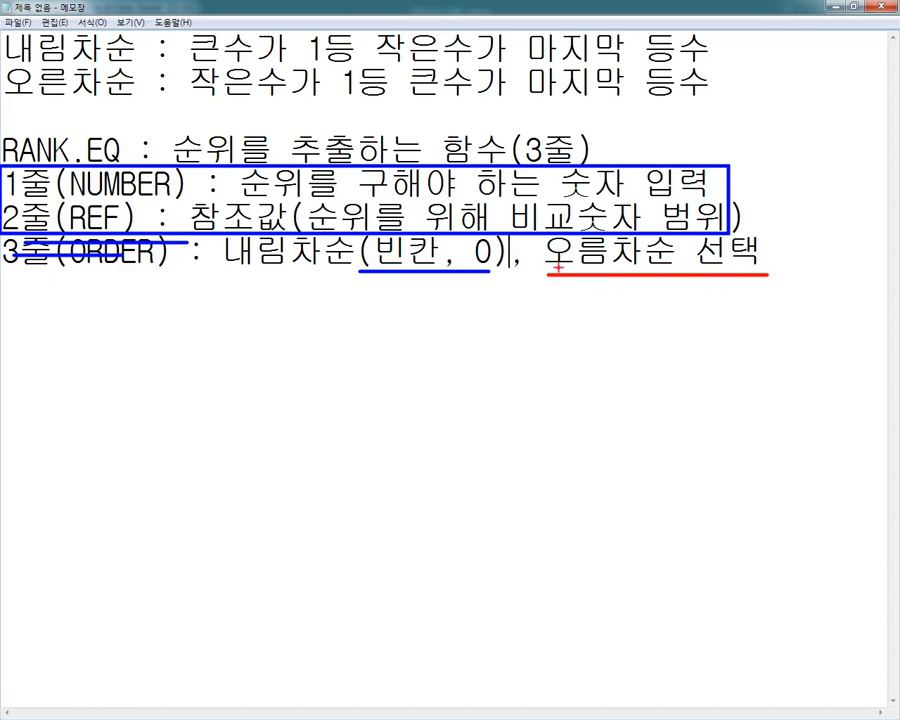
pyautogui.moveTo(192, 99); pyautogui.dragTo(718, 101)
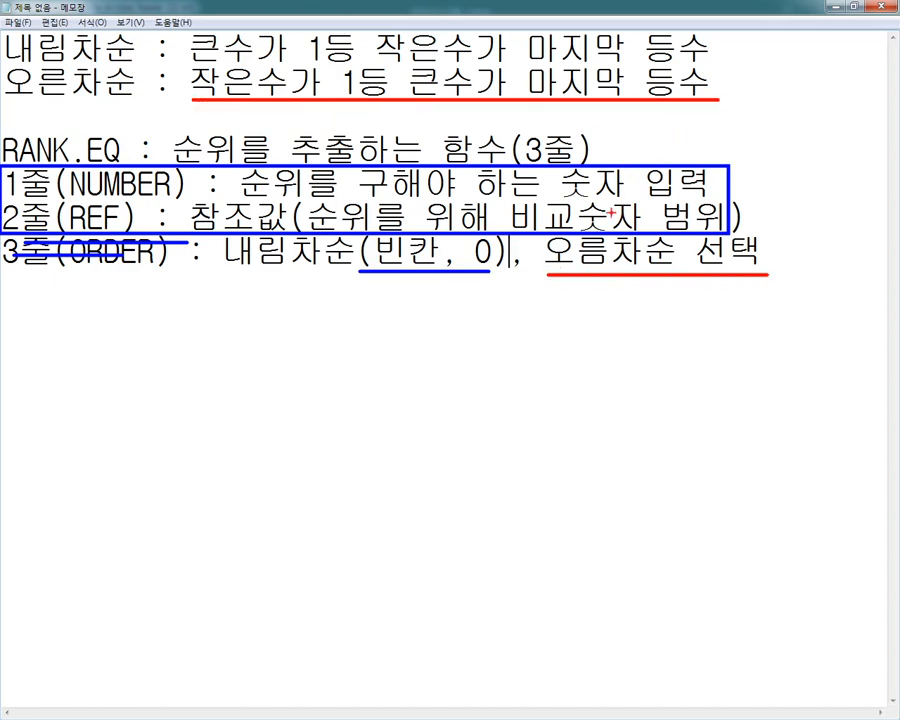
pyautogui.press('Escape')
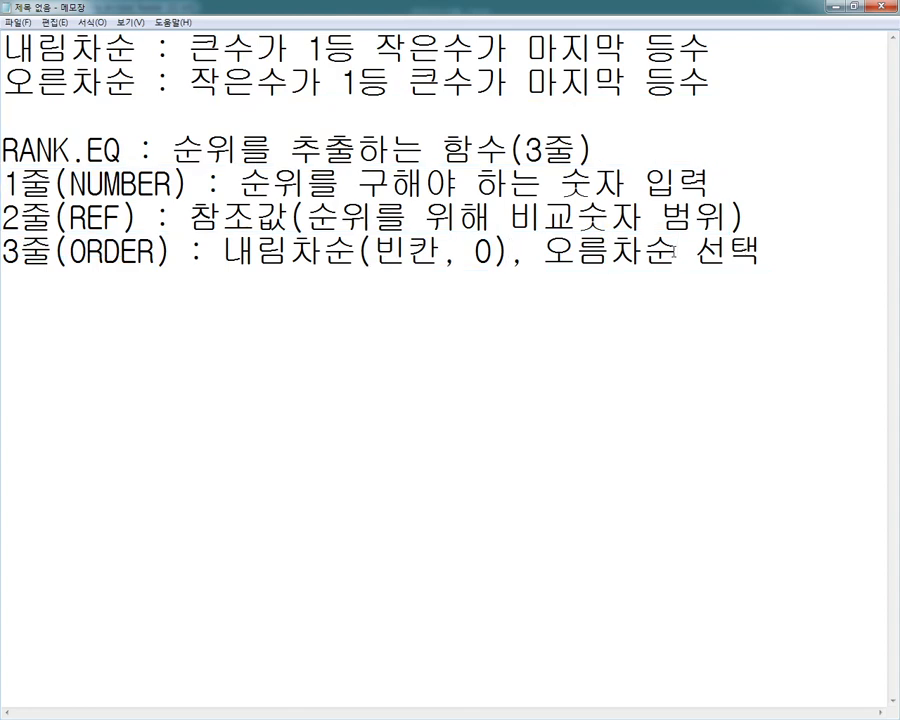
# Insert "(1)" directly after 오름차순 in the ORDER line.
pyautogui.click(675, 252)
pyautogui.write('(')
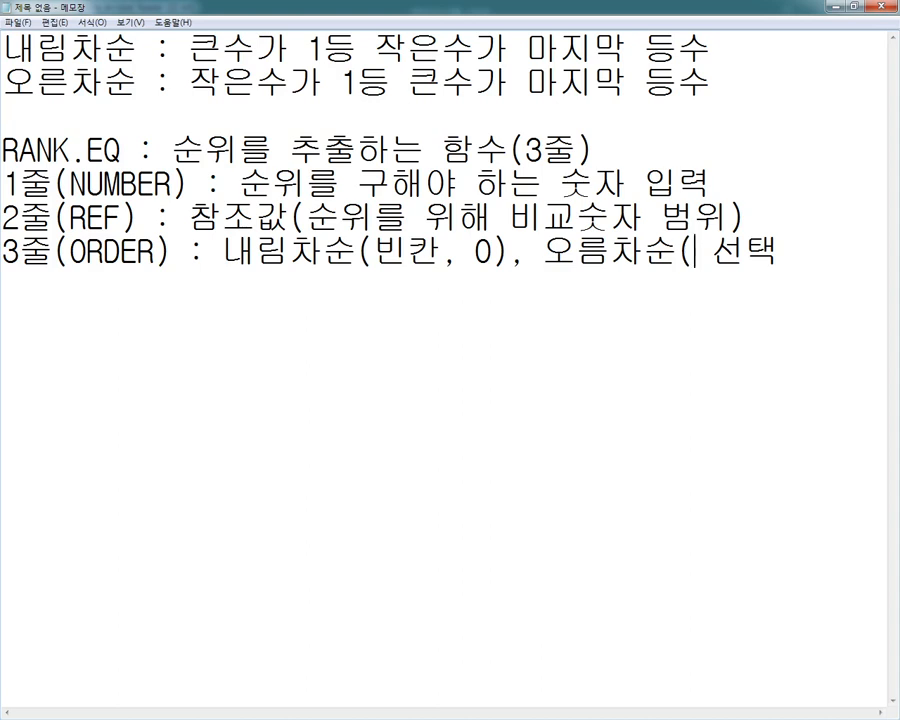
pyautogui.write('1)')
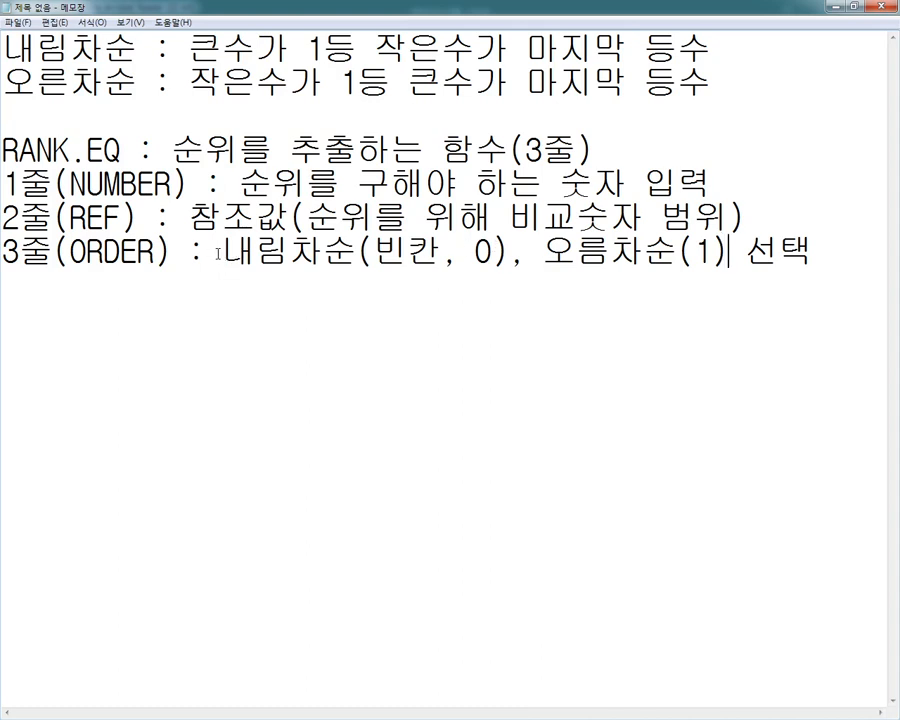
pyautogui.moveTo(224, 252); pyautogui.dragTo(727, 252)
pyautogui.click(744, 252)
# Mark the sort-order rules with arrows and underlines, circle the ORDER value (1), and clear the markings.
pyautogui.moveTo(236, 114)
pyautogui.mouseDown()
pyautogui.moveTo(352, 94)
pyautogui.moveTo(345, 108)
pyautogui.mouseUp()
pyautogui.moveTo(5, 96); pyautogui.dragTo(121, 94)
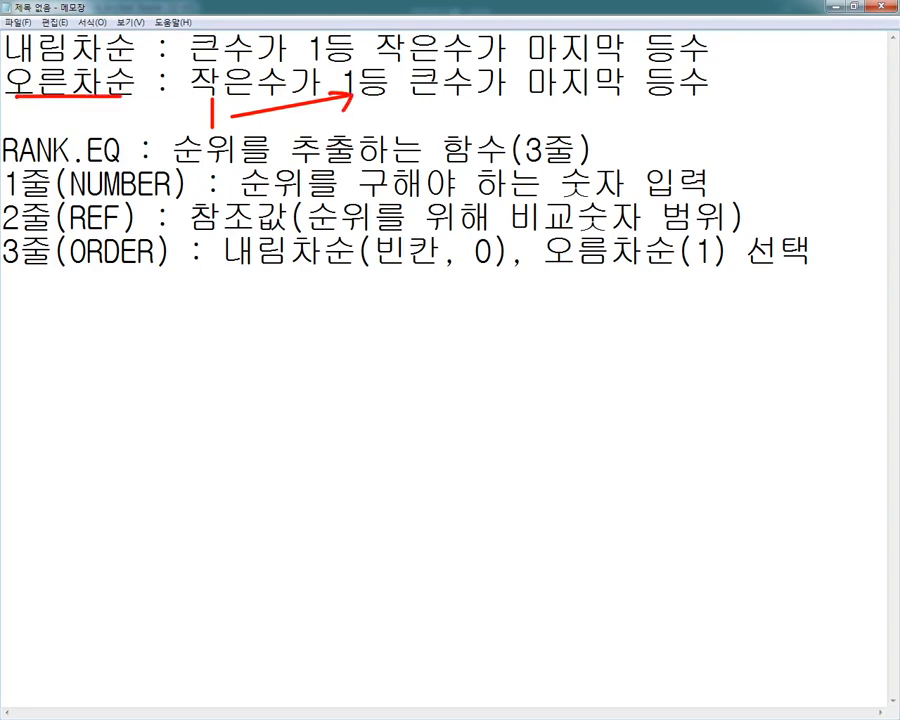
pyautogui.moveTo(194, 12)
pyautogui.mouseDown()
pyautogui.moveTo(186, 27)
pyautogui.moveTo(247, 10)
pyautogui.mouseUp()
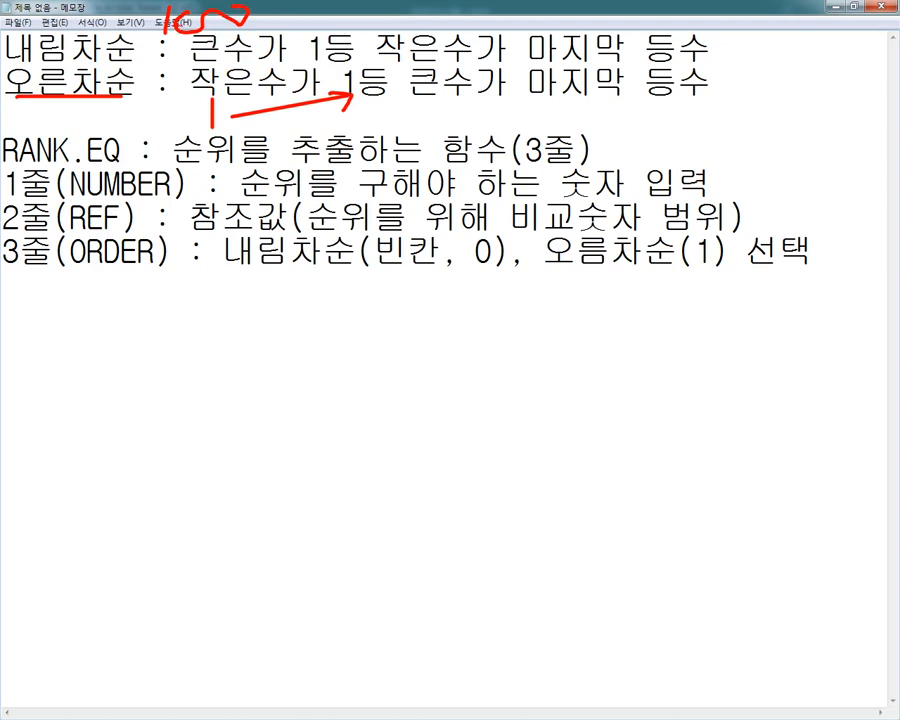
pyautogui.moveTo(267, 14); pyautogui.dragTo(310, 34)
pyautogui.moveTo(248, 273); pyautogui.dragTo(465, 276)
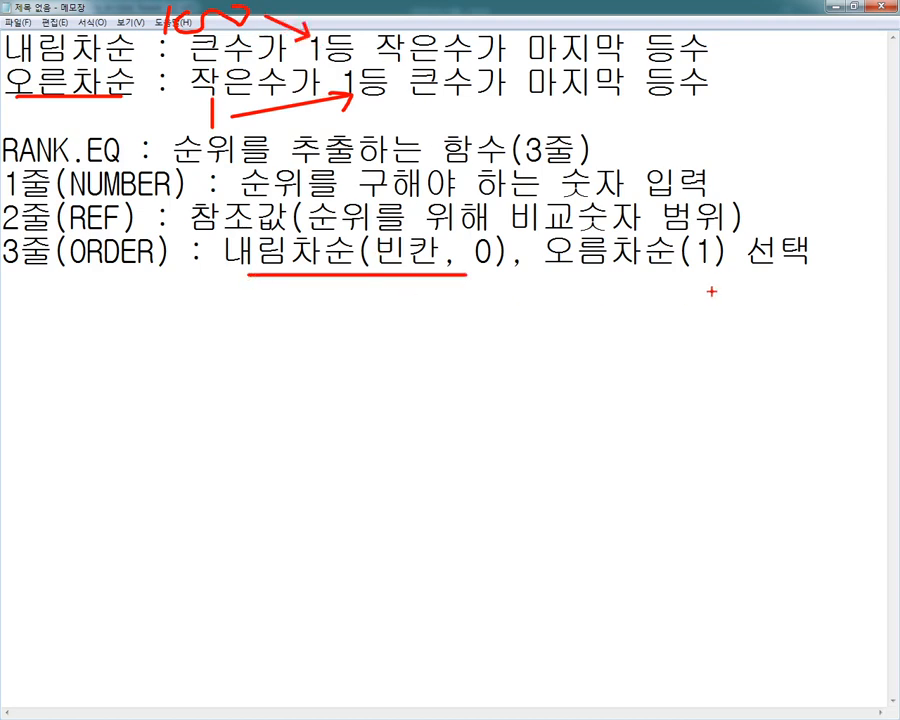
pyautogui.moveTo(712, 238)
pyautogui.mouseDown()
pyautogui.moveTo(690, 250)
pyautogui.moveTo(668, 285)
pyautogui.moveTo(742, 270)
pyautogui.moveTo(752, 212)
pyautogui.moveTo(673, 270)
pyautogui.moveTo(754, 266)
pyautogui.moveTo(712, 273)
pyautogui.mouseUp()
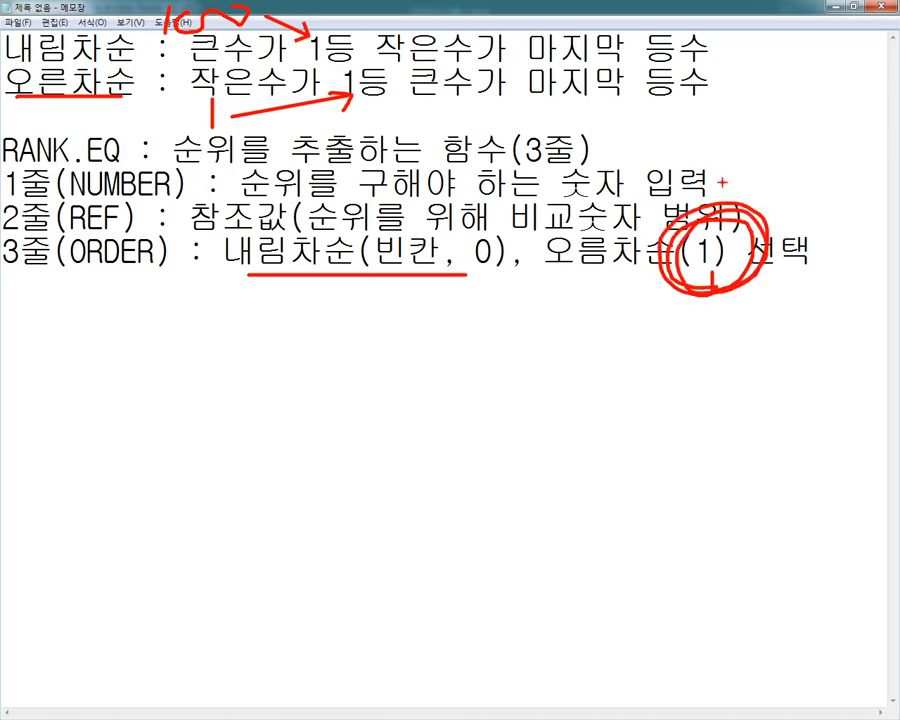
pyautogui.moveTo(723, 183); pyautogui.dragTo(769, 164)
pyautogui.press('Escape')
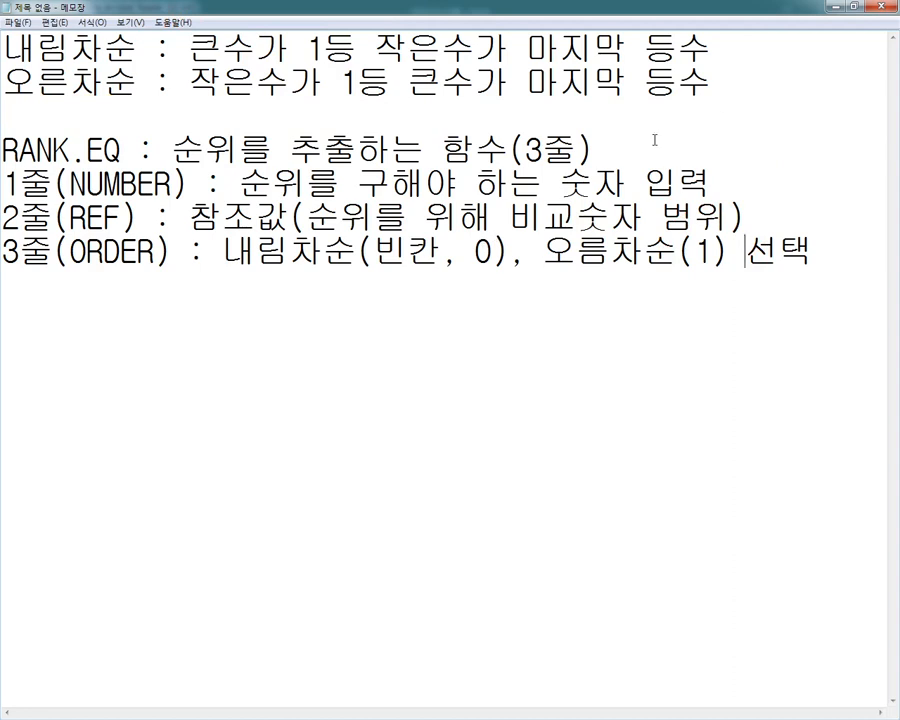
# Switch to the Excel workbook, start a RANK.EQ formula in cell I5 of the 순위 column, and open its function arguments dialog.
pyautogui.hotkey('alt', 'Tab')
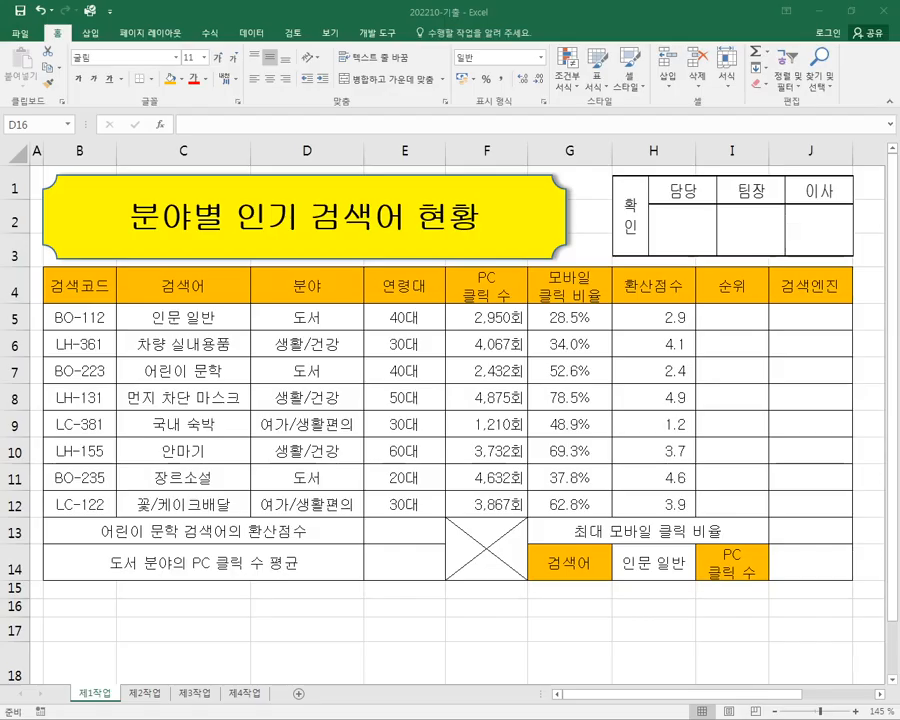
pyautogui.click(741, 316)
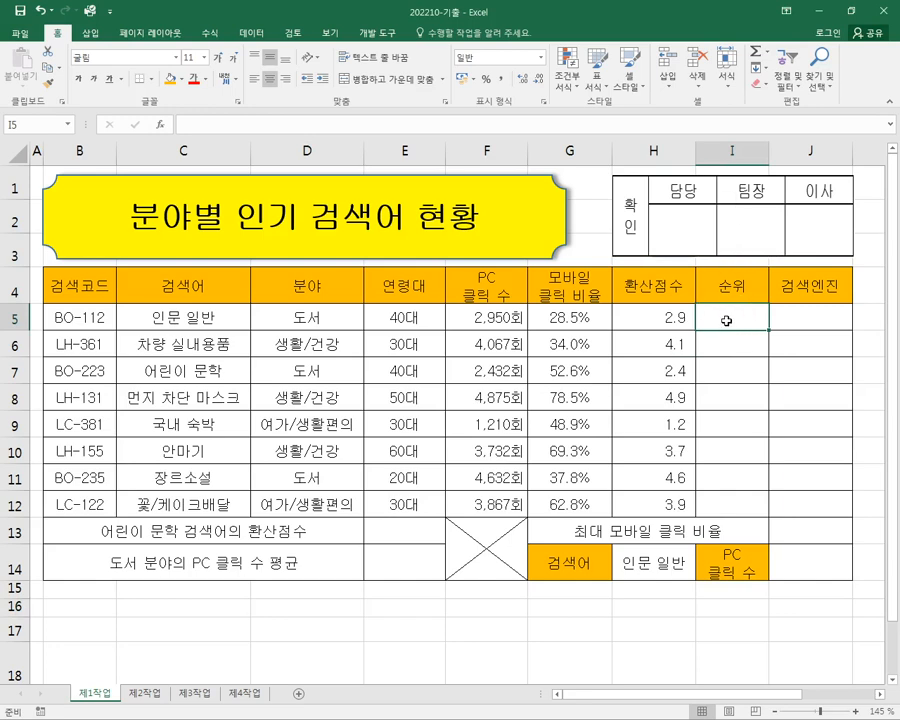
pyautogui.write('=')
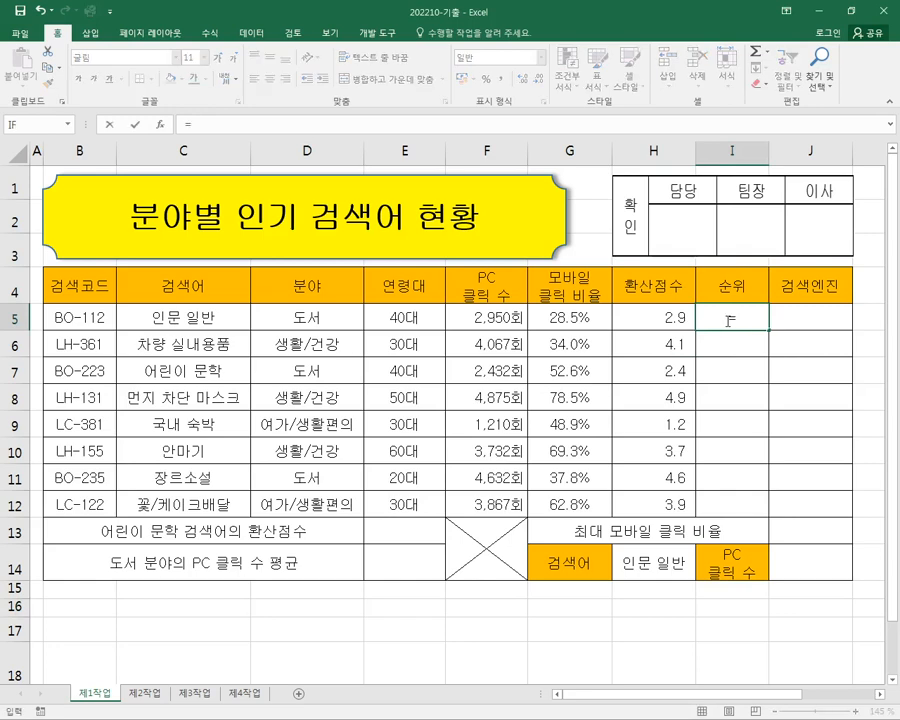
pyautogui.write('R')
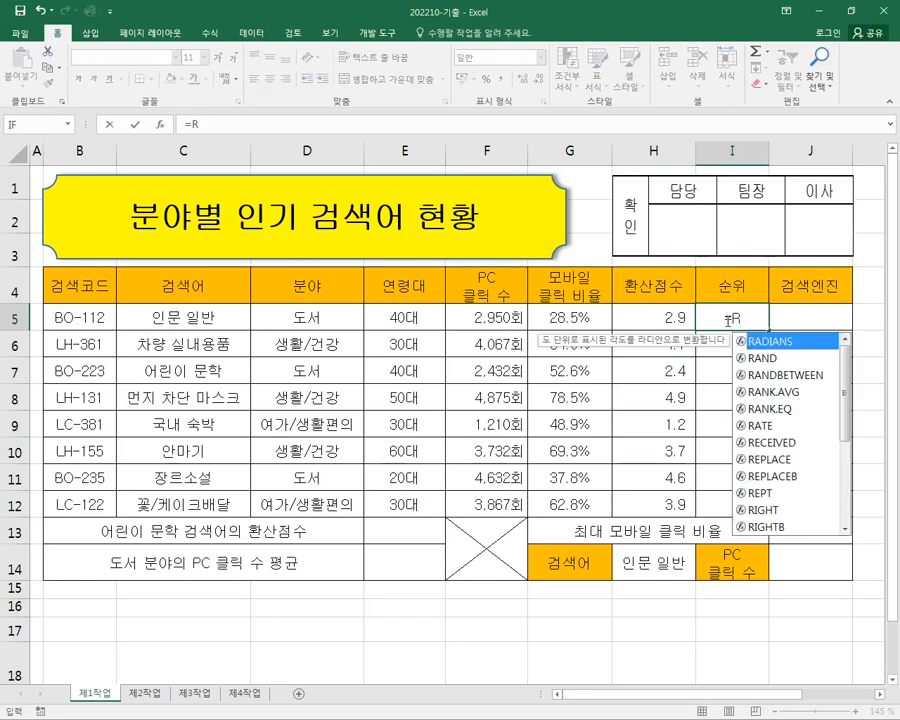
pyautogui.write('AN')
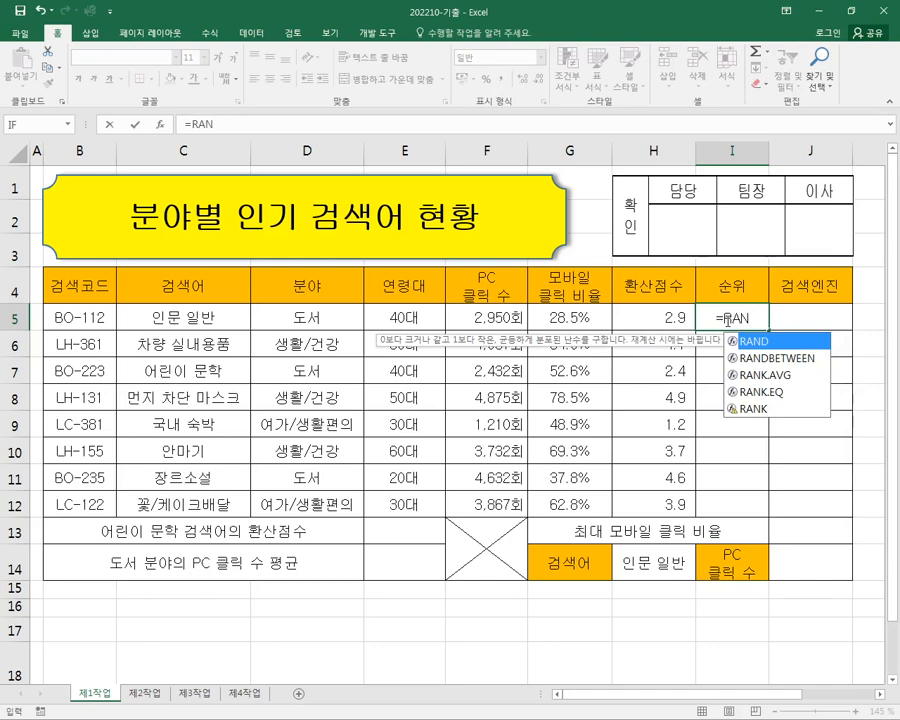
pyautogui.click(755, 394)
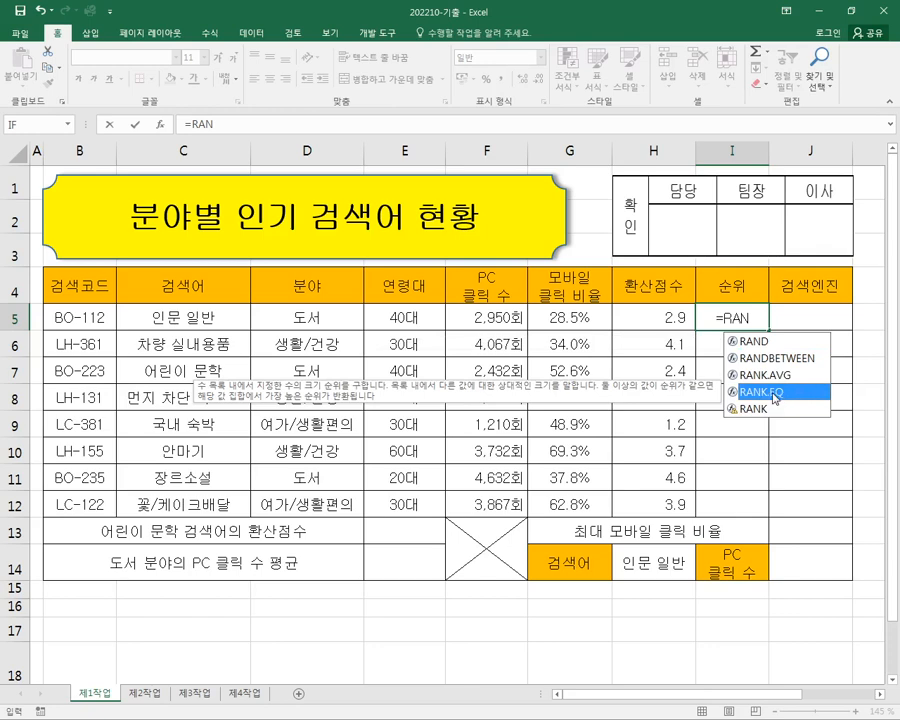
pyautogui.doubleClick(776, 398)
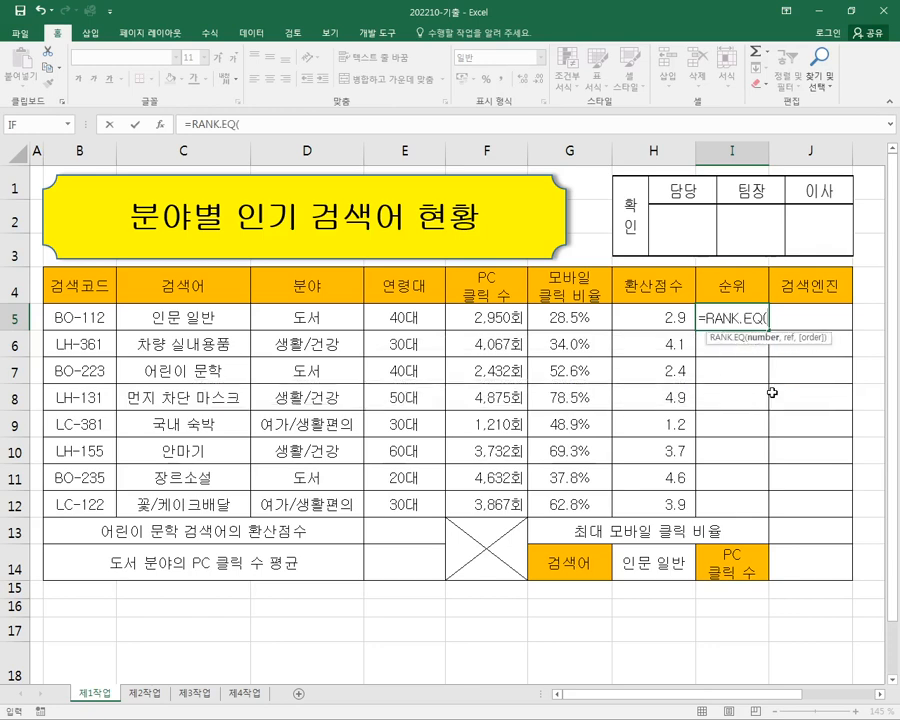
pyautogui.click(159, 125)
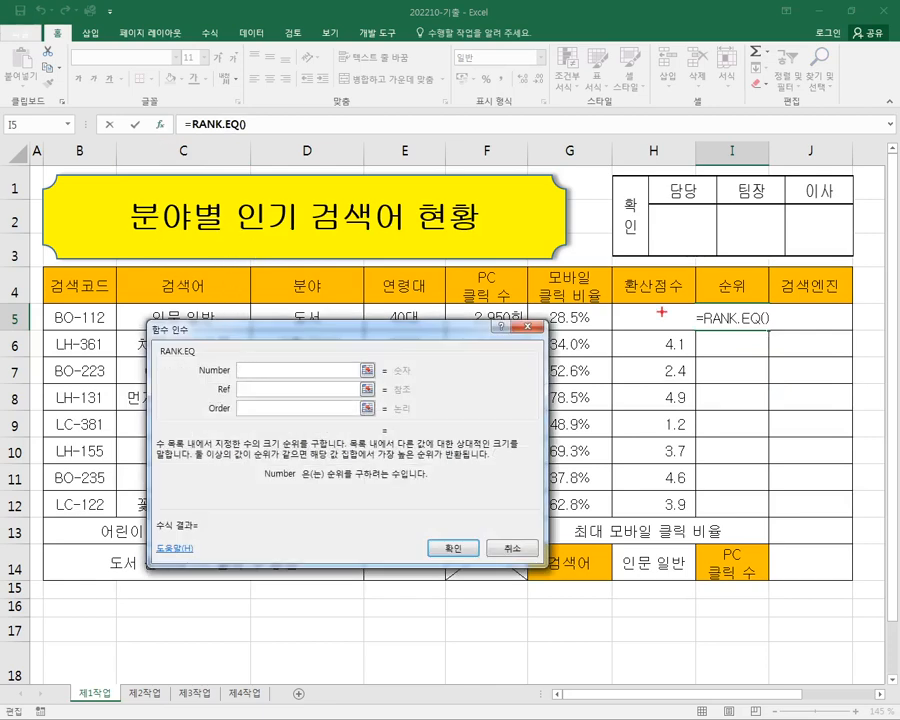
# Mark up the I5 formula, the Insert Function control and the arguments dialog with boxes and arrows, and clear the markings.
pyautogui.moveTo(680, 297); pyautogui.dragTo(813, 345)
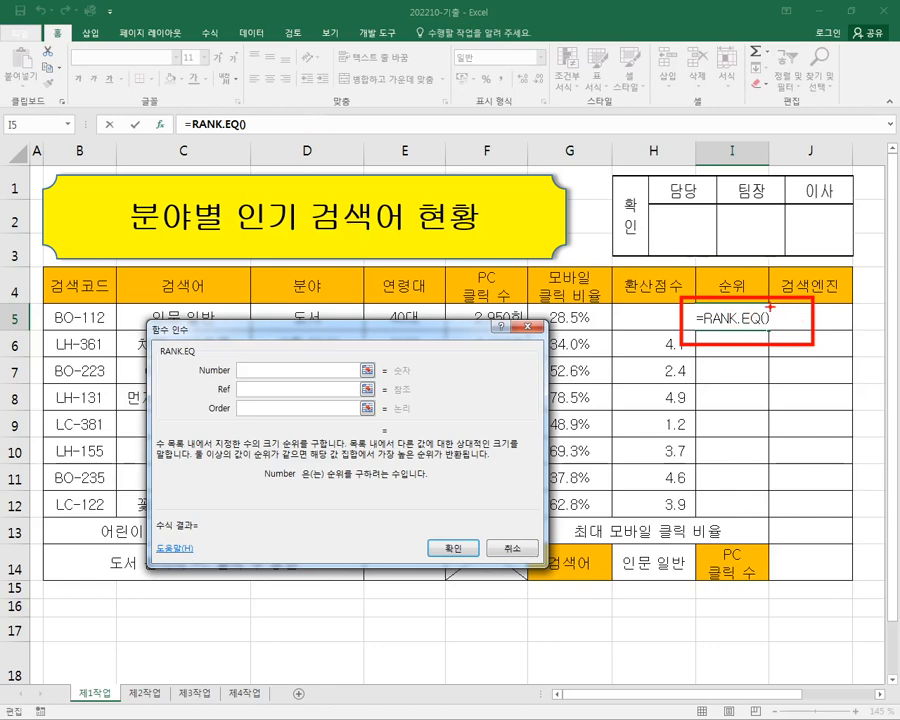
pyautogui.moveTo(152, 112)
pyautogui.mouseDown()
pyautogui.moveTo(148, 125)
pyautogui.moveTo(174, 137)
pyautogui.mouseUp()
pyautogui.press('e')
pyautogui.moveTo(740, 312)
pyautogui.mouseDown()
pyautogui.moveTo(178, 132)
pyautogui.moveTo(186, 137)
pyautogui.moveTo(165, 455)
pyautogui.moveTo(590, 572)
pyautogui.moveTo(578, 583)
pyautogui.mouseUp()
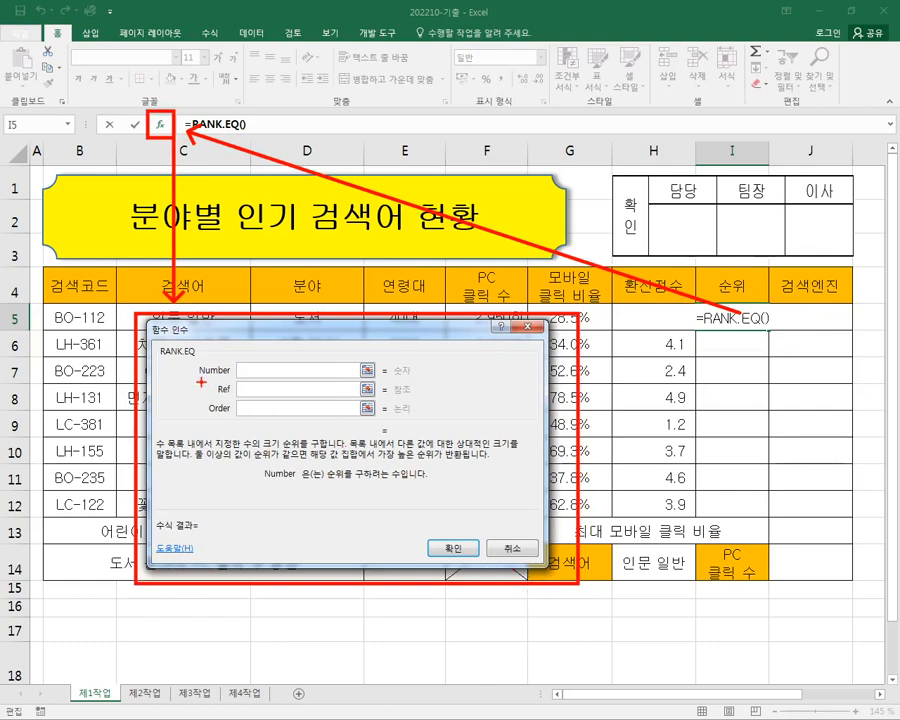
pyautogui.press('e')
pyautogui.press('Escape')
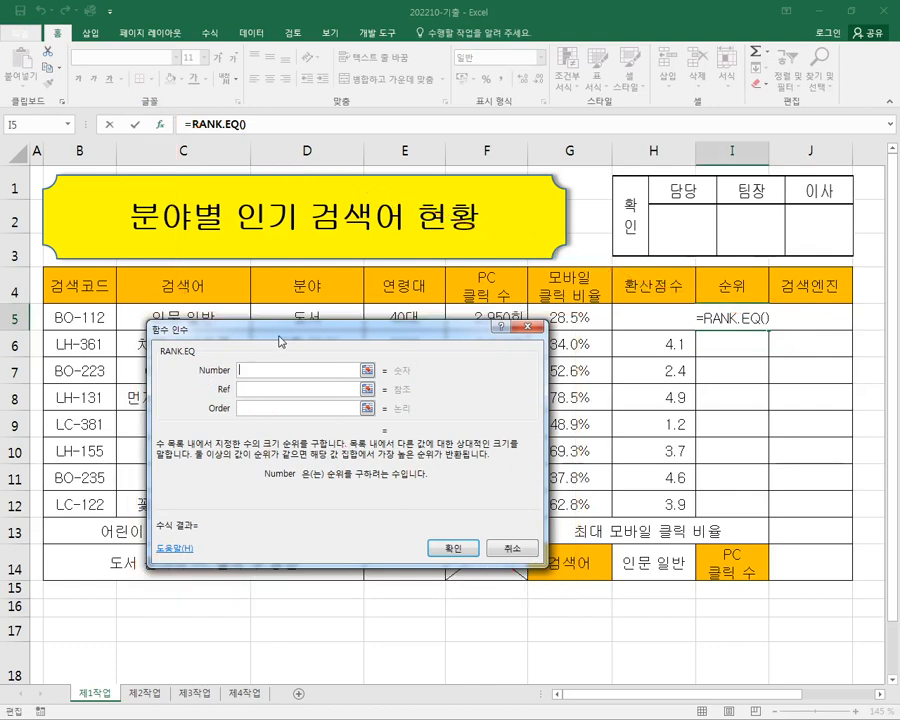
# Move the function arguments dialog higher over the sheet, box the Number, Ref and Order labels, and clear the boxes.
pyautogui.moveTo(280, 338)
pyautogui.mouseDown()
pyautogui.moveTo(315, 307)
pyautogui.moveTo(293, 280)
pyautogui.moveTo(255, 277)
pyautogui.mouseUp()
pyautogui.hotkey('ctrl', '2')
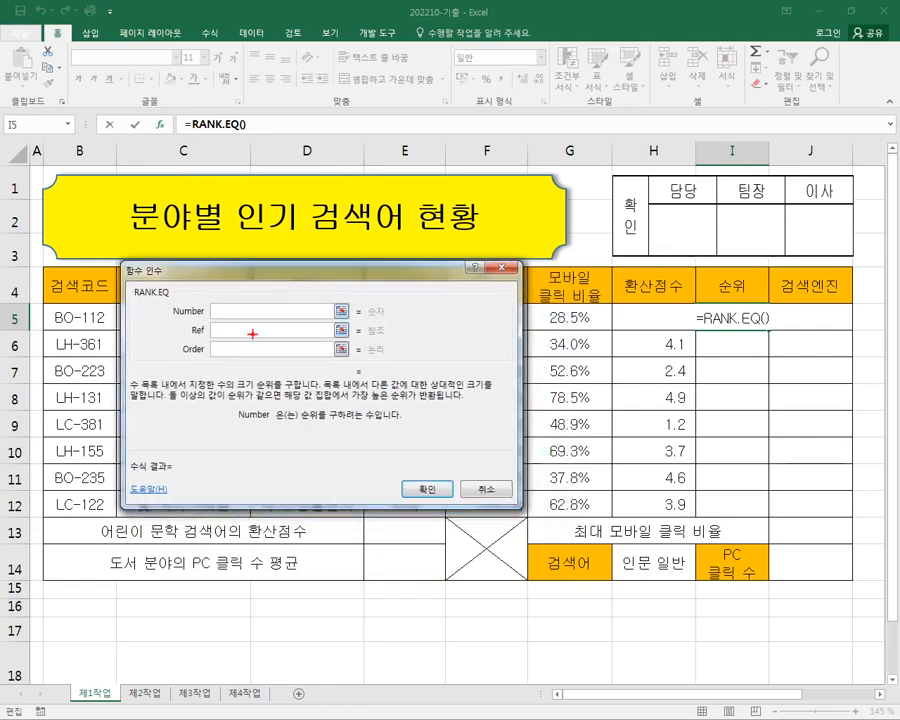
pyautogui.moveTo(161, 300)
pyautogui.mouseDown()
pyautogui.moveTo(213, 322)
pyautogui.moveTo(213, 338)
pyautogui.mouseUp()
pyautogui.moveTo(155, 339); pyautogui.dragTo(212, 361)
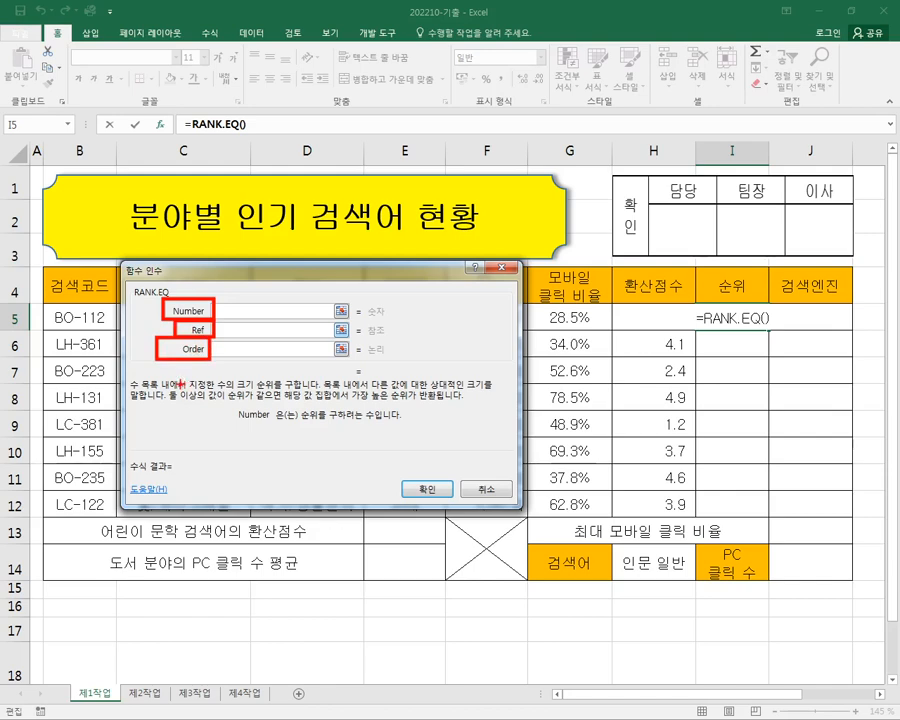
pyautogui.press('e')
# Mark the Number argument and draw arrows from the first two 순위 cells to their 환산점수 cells, and clear the markings.
pyautogui.moveTo(160, 323)
pyautogui.mouseDown()
pyautogui.moveTo(205, 323)
pyautogui.moveTo(257, 290)
pyautogui.mouseUp()
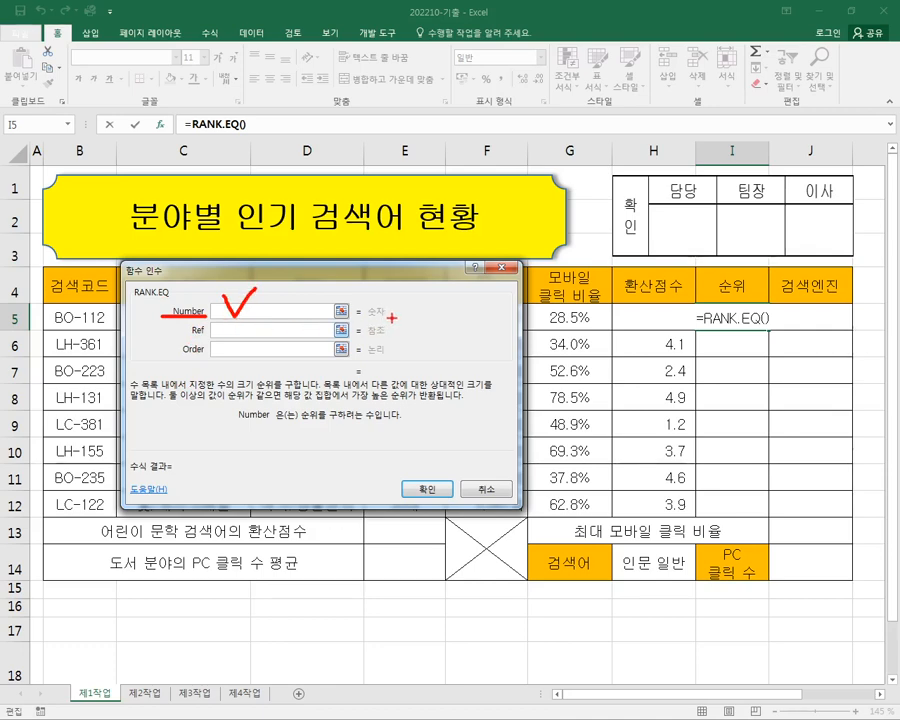
pyautogui.moveTo(700, 302); pyautogui.dragTo(764, 331)
pyautogui.moveTo(700, 316); pyautogui.dragTo(642, 323)
pyautogui.moveTo(736, 352)
pyautogui.mouseDown()
pyautogui.moveTo(737, 341)
pyautogui.moveTo(683, 348)
pyautogui.mouseUp()
pyautogui.moveTo(697, 337)
pyautogui.mouseDown()
pyautogui.moveTo(683, 347)
pyautogui.moveTo(704, 361)
pyautogui.mouseUp()
pyautogui.moveTo(678, 359)
pyautogui.mouseDown()
pyautogui.moveTo(667, 360)
pyautogui.moveTo(676, 356)
pyautogui.mouseUp()
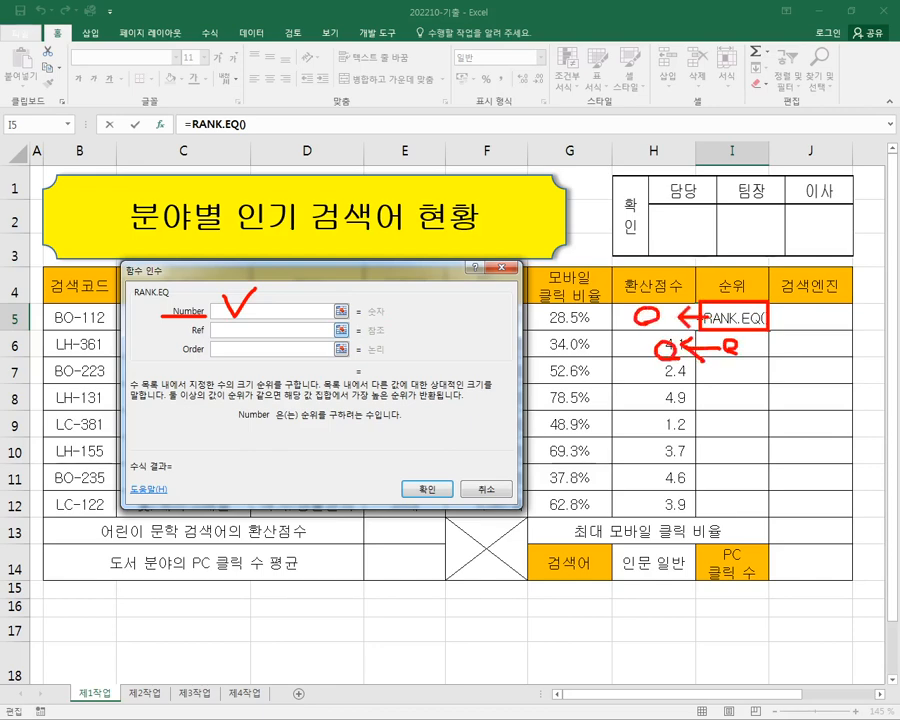
pyautogui.press('Escape')
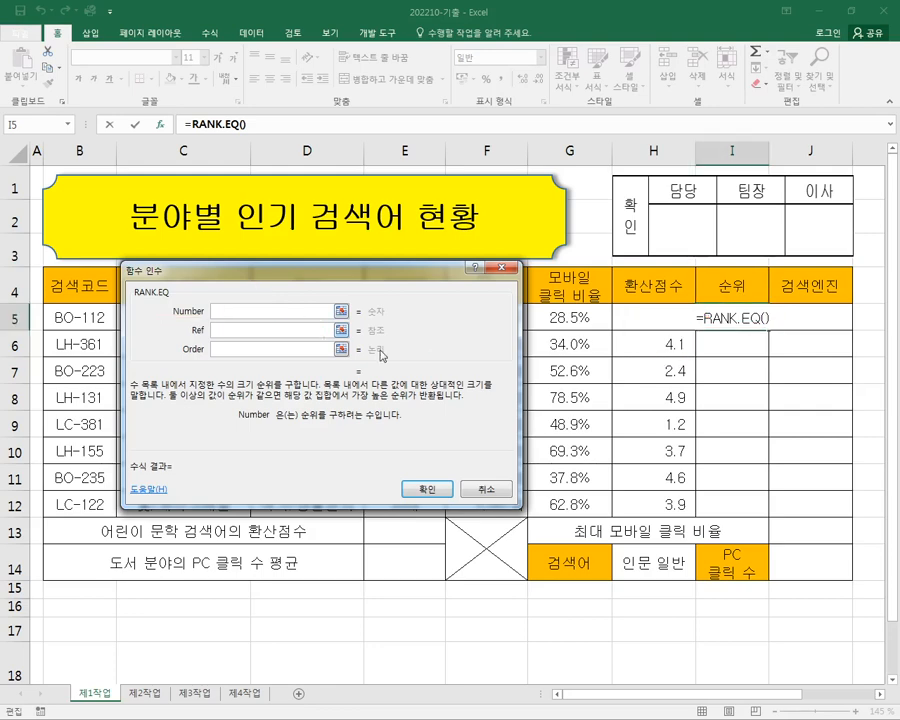
# Set the Number argument to H5 and the Ref argument to the absolute range $H$5:$H$12.
pyautogui.click(674, 316)
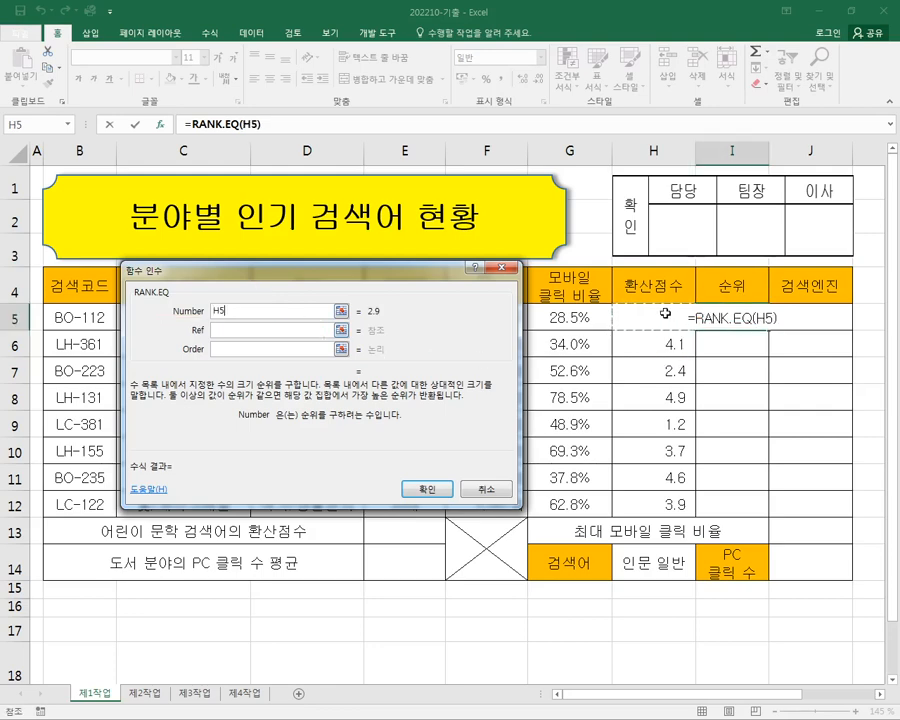
pyautogui.click(232, 331)
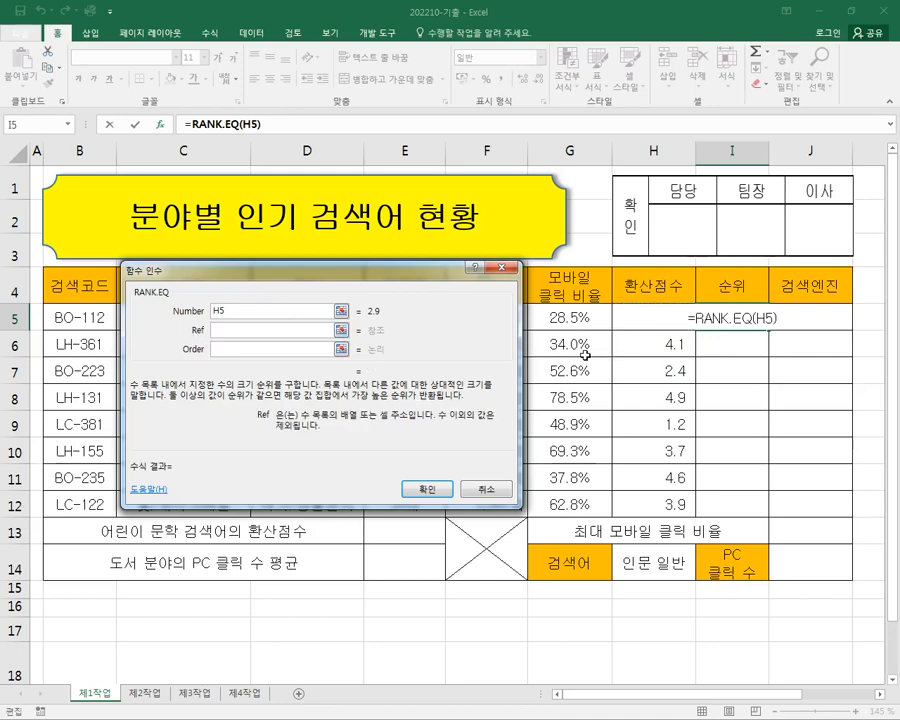
pyautogui.moveTo(625, 318); pyautogui.dragTo(698, 506)
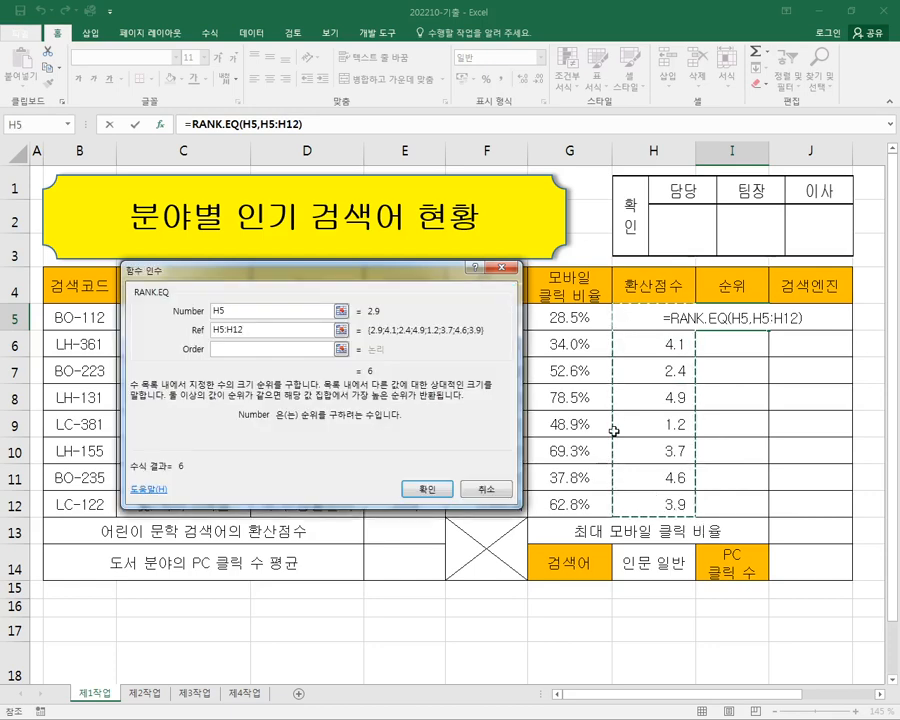
pyautogui.moveTo(681, 454); pyautogui.dragTo(683, 477)
pyautogui.click(683, 478)
pyautogui.moveTo(650, 318); pyautogui.dragTo(625, 500)
pyautogui.press('F4')
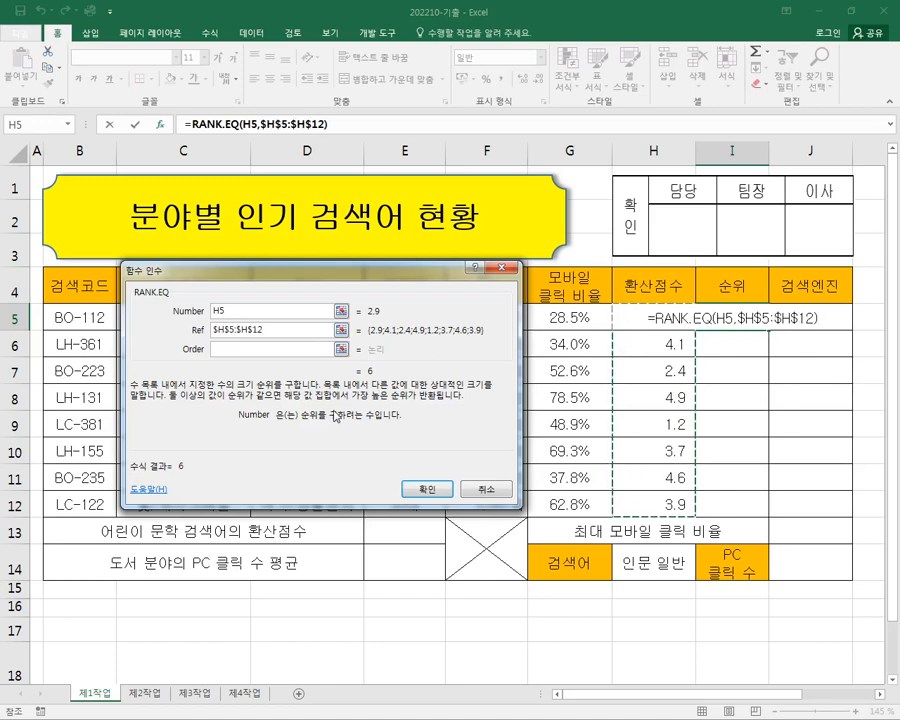
# Mark the dollar signs in the Ref argument with arrows, box and annotate the range H5:H12, and clear the markings.
pyautogui.moveTo(222, 396)
pyautogui.mouseDown()
pyautogui.moveTo(213, 340)
pyautogui.moveTo(226, 345)
pyautogui.mouseUp()
pyautogui.moveTo(260, 391); pyautogui.dragTo(241, 339)
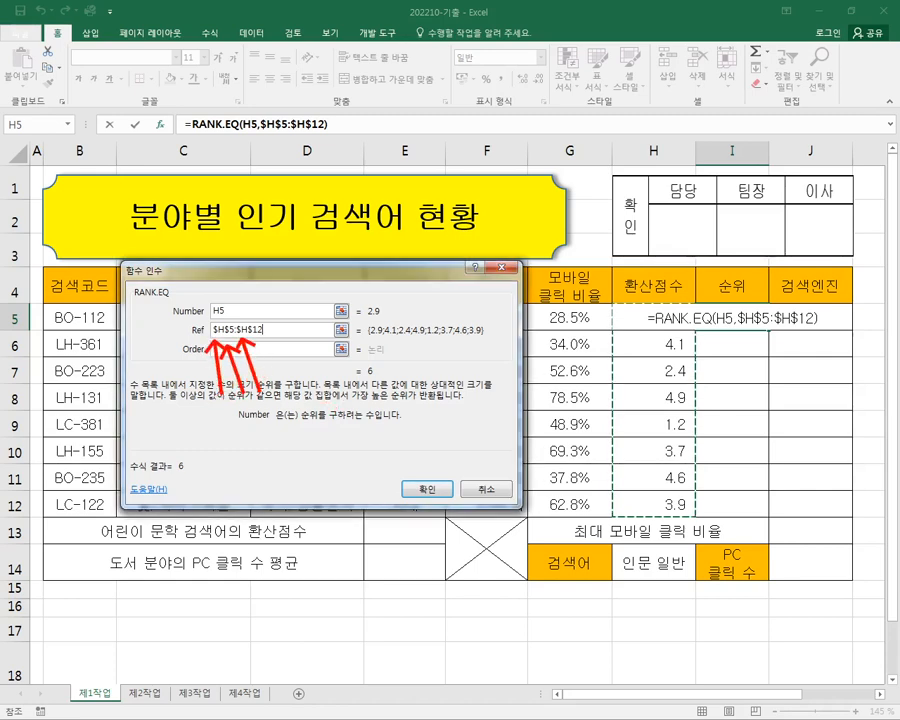
pyautogui.moveTo(273, 377); pyautogui.dragTo(258, 339)
pyautogui.moveTo(601, 299); pyautogui.dragTo(701, 510)
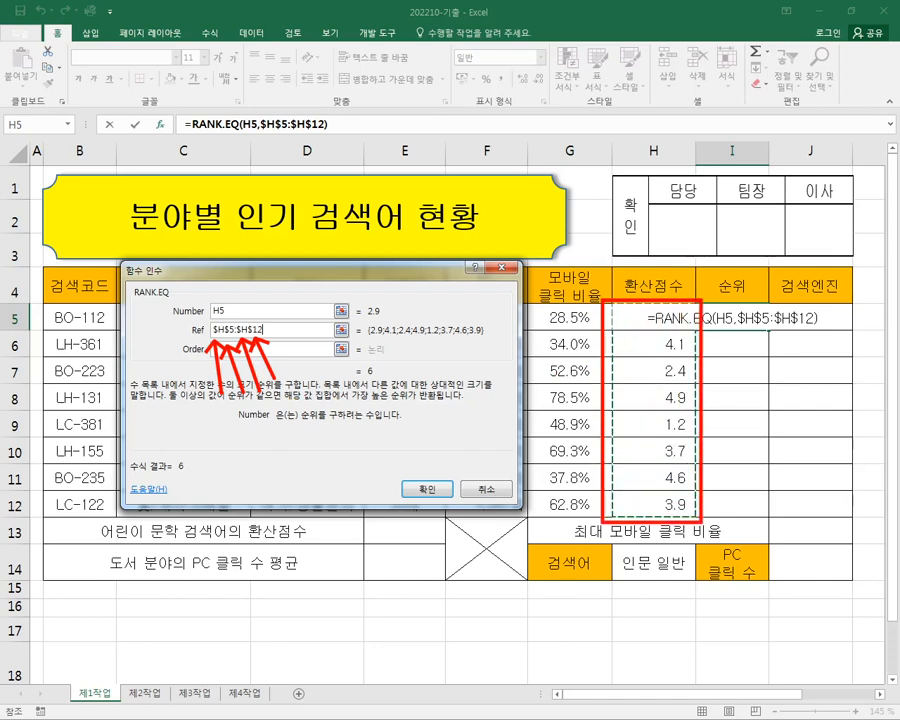
pyautogui.moveTo(607, 214)
pyautogui.mouseDown()
pyautogui.moveTo(601, 298)
pyautogui.moveTo(691, 241)
pyautogui.mouseUp()
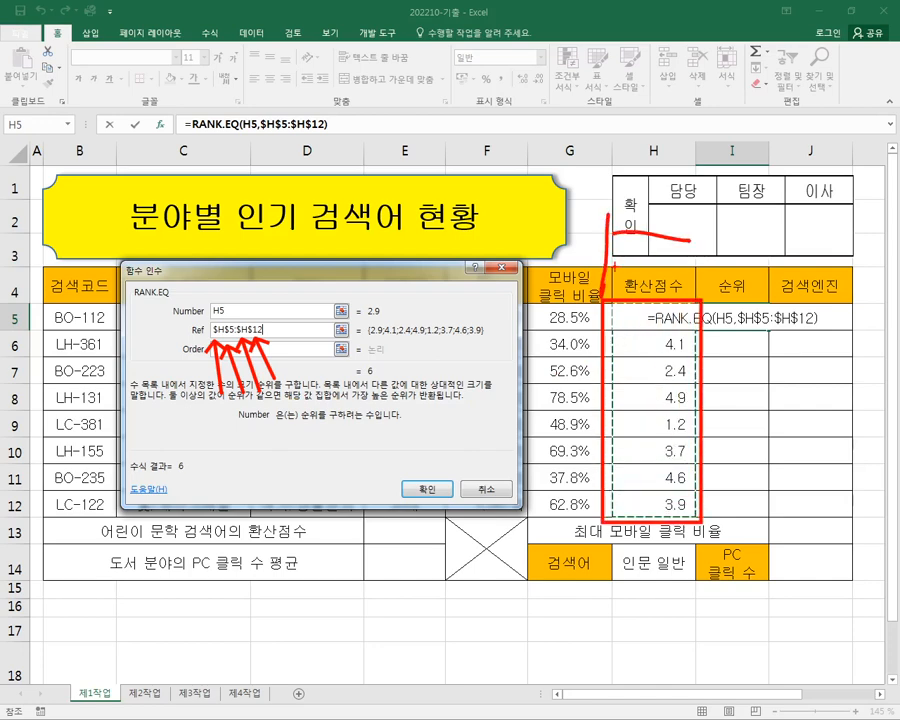
pyautogui.moveTo(614, 268)
pyautogui.mouseDown()
pyautogui.moveTo(673, 278)
pyautogui.moveTo(666, 290)
pyautogui.mouseUp()
pyautogui.moveTo(697, 247)
pyautogui.mouseDown()
pyautogui.moveTo(717, 238)
pyautogui.moveTo(757, 278)
pyautogui.mouseUp()
pyautogui.moveTo(726, 231); pyautogui.dragTo(709, 318)
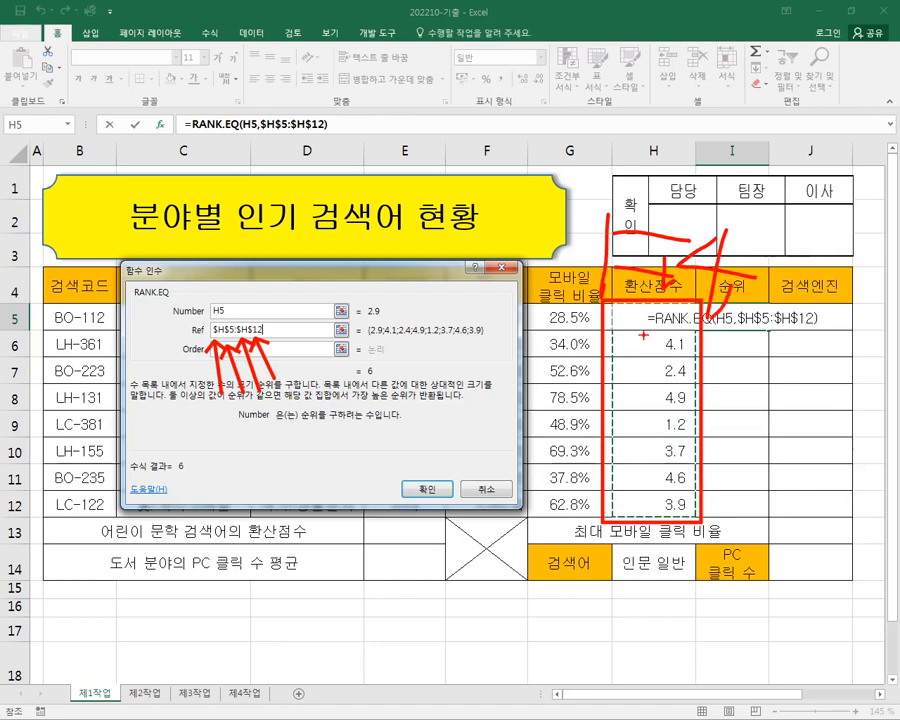
pyautogui.press('e')
pyautogui.press('Escape')
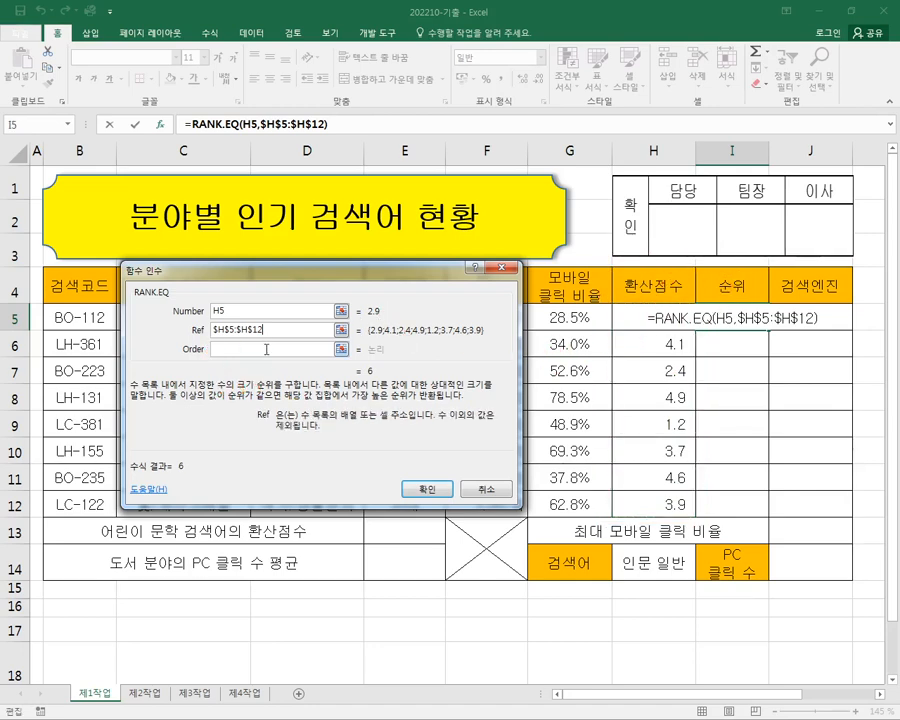
# Show the Order argument's description, underline and circle its descending and ascending rules, and clear the markings.
pyautogui.click(266, 349)
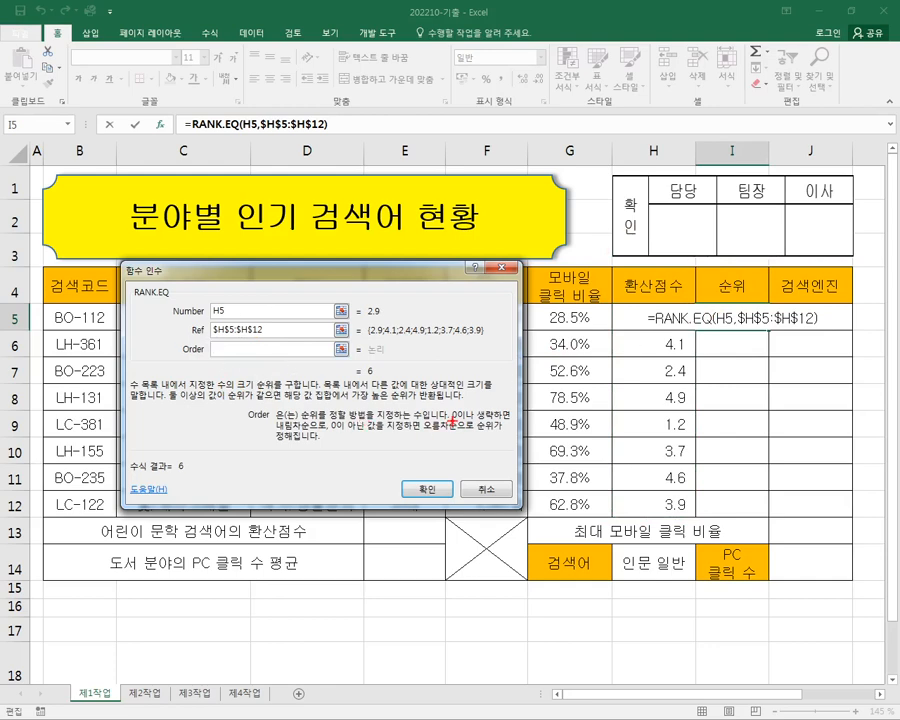
pyautogui.moveTo(452, 423); pyautogui.dragTo(520, 421)
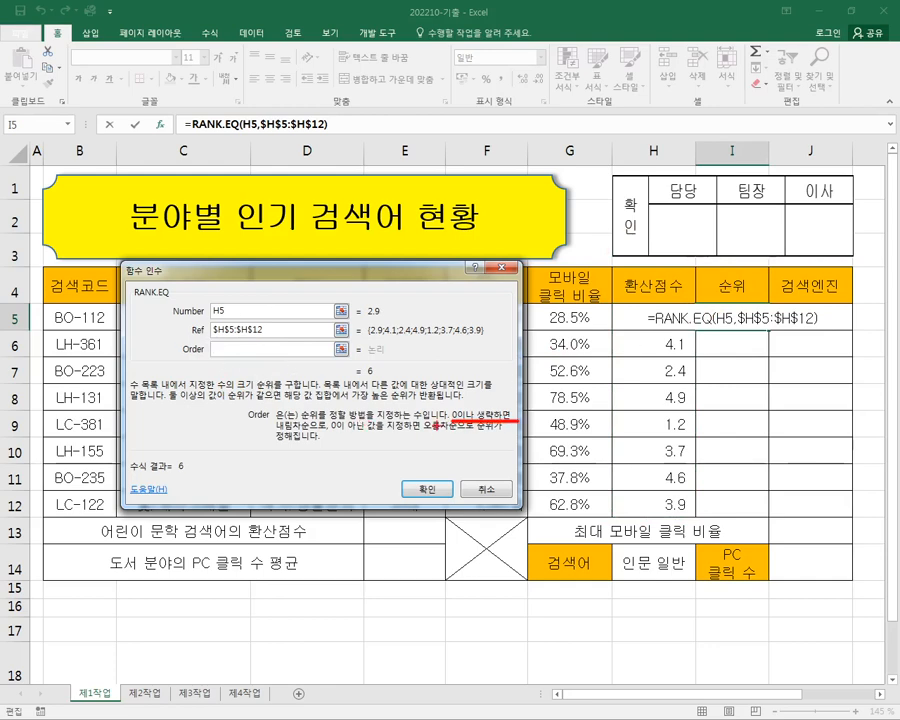
pyautogui.moveTo(270, 432); pyautogui.dragTo(456, 434)
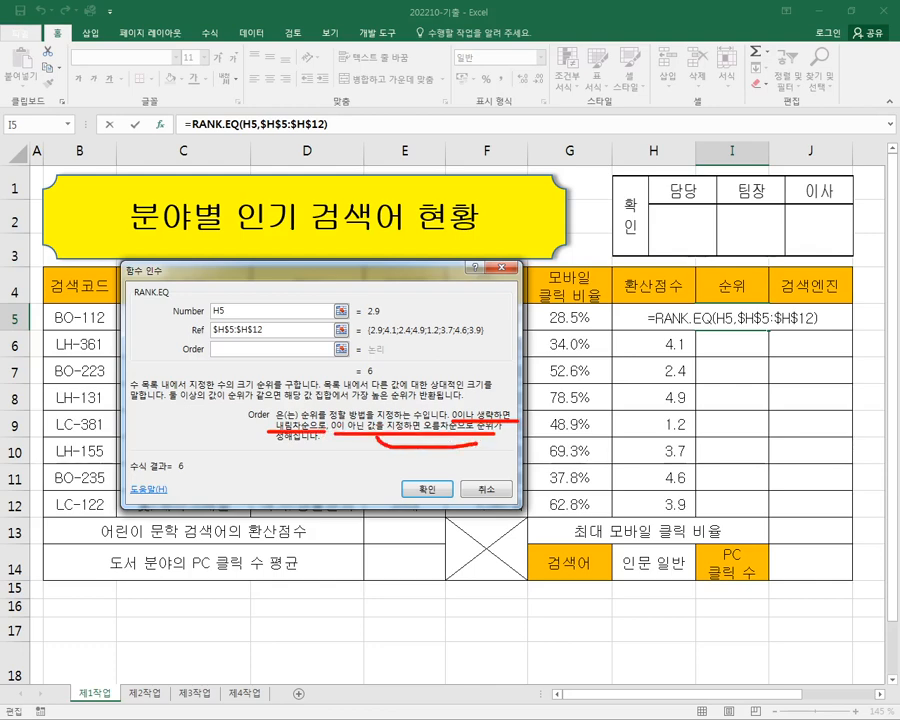
pyautogui.moveTo(430, 418); pyautogui.dragTo(455, 440)
pyautogui.moveTo(285, 350); pyautogui.dragTo(405, 398)
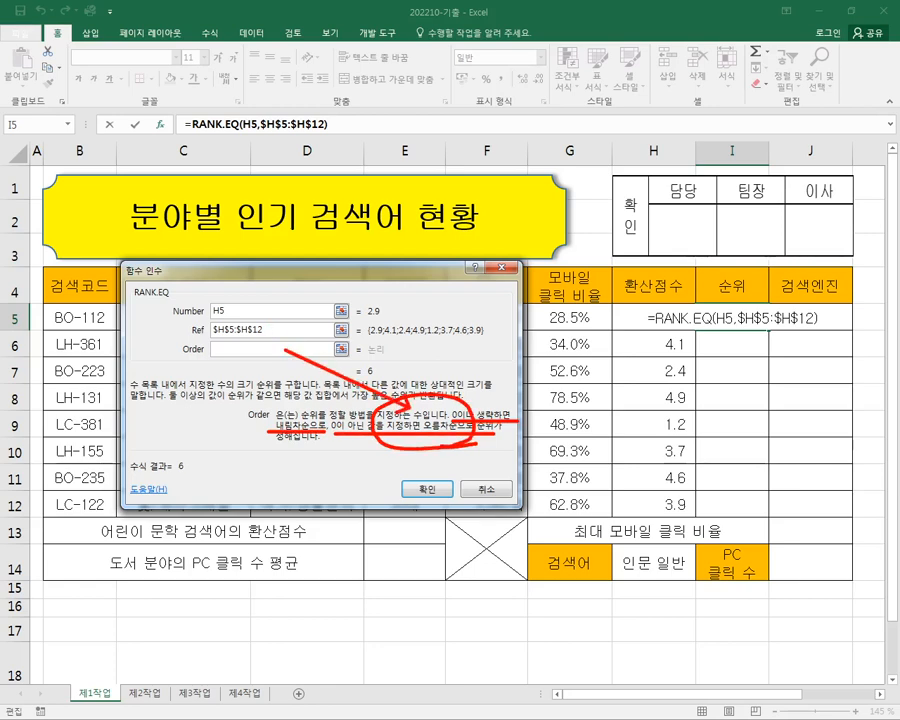
pyautogui.press('Escape')
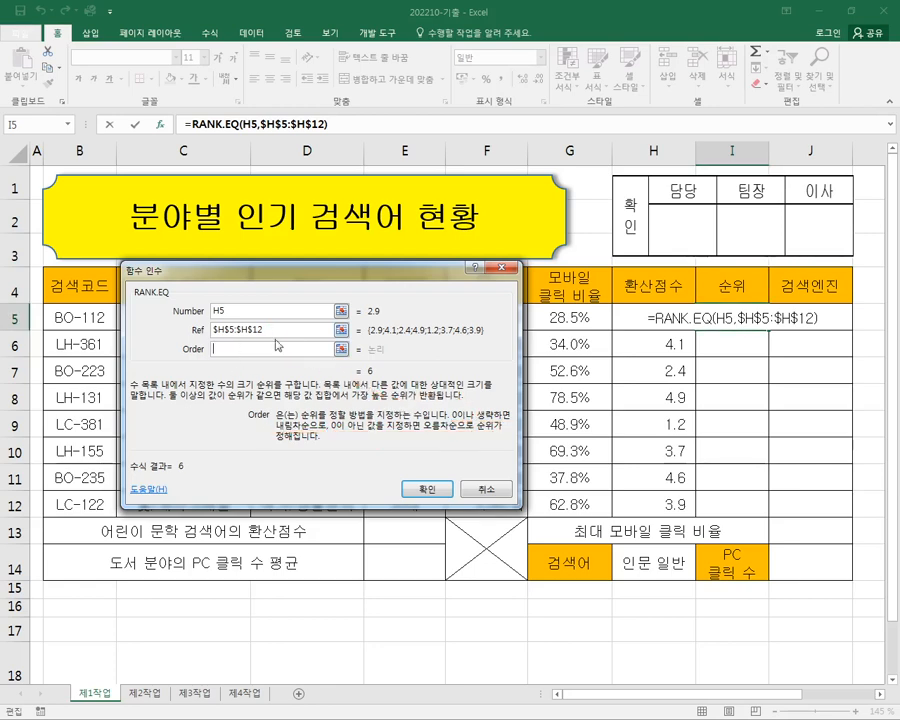
# Show the Ref argument's description, mark it with an arrow and underline, and clear the markings.
pyautogui.click(284, 334)
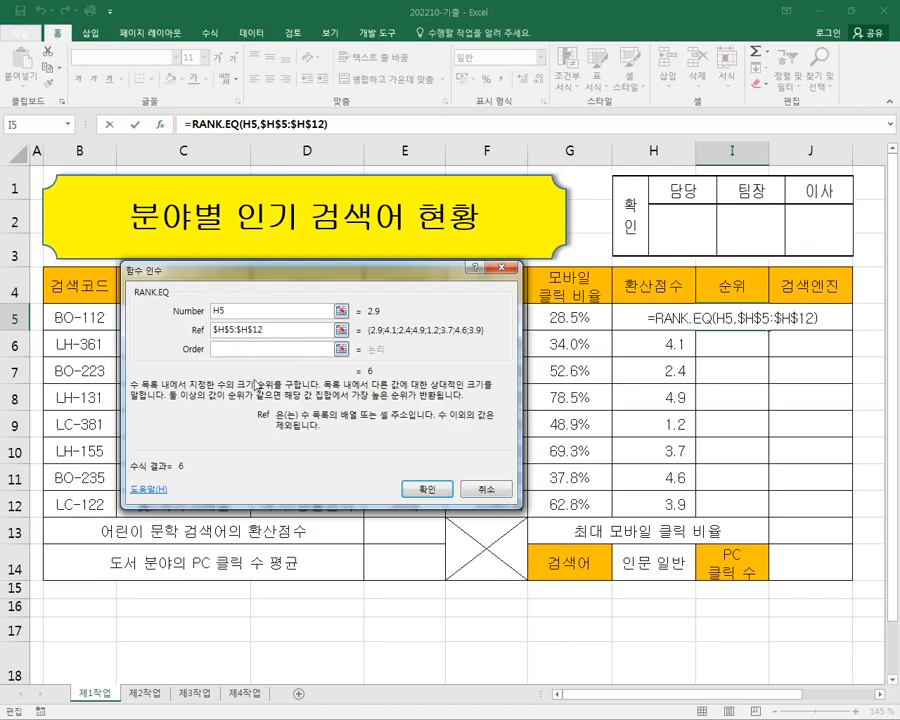
pyautogui.moveTo(285, 339); pyautogui.dragTo(341, 422)
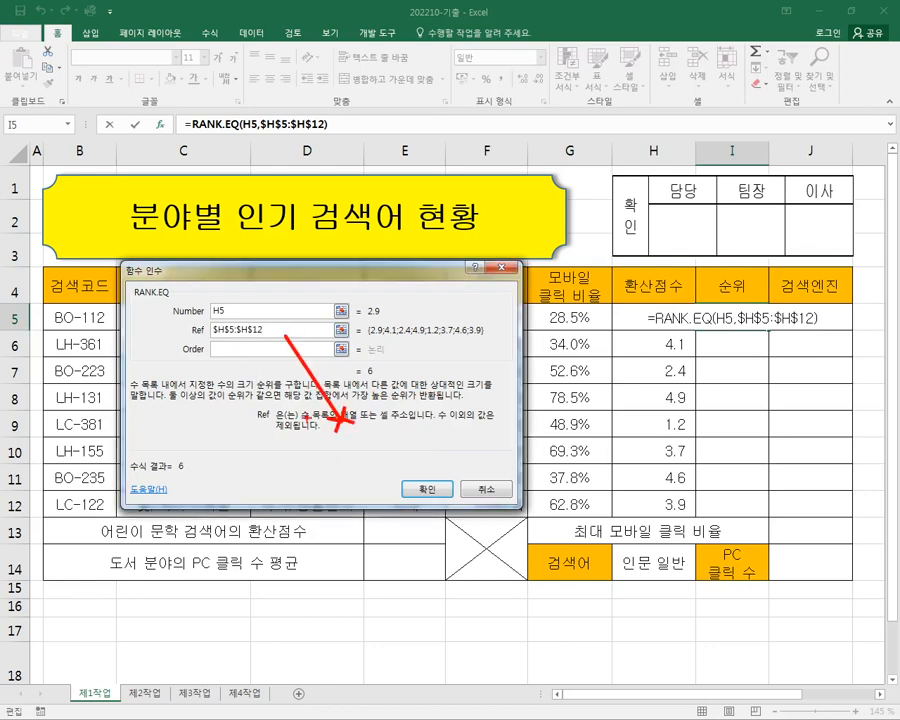
pyautogui.press('e')
pyautogui.moveTo(280, 340)
pyautogui.mouseDown()
pyautogui.moveTo(318, 410)
pyautogui.moveTo(422, 421)
pyautogui.mouseUp()
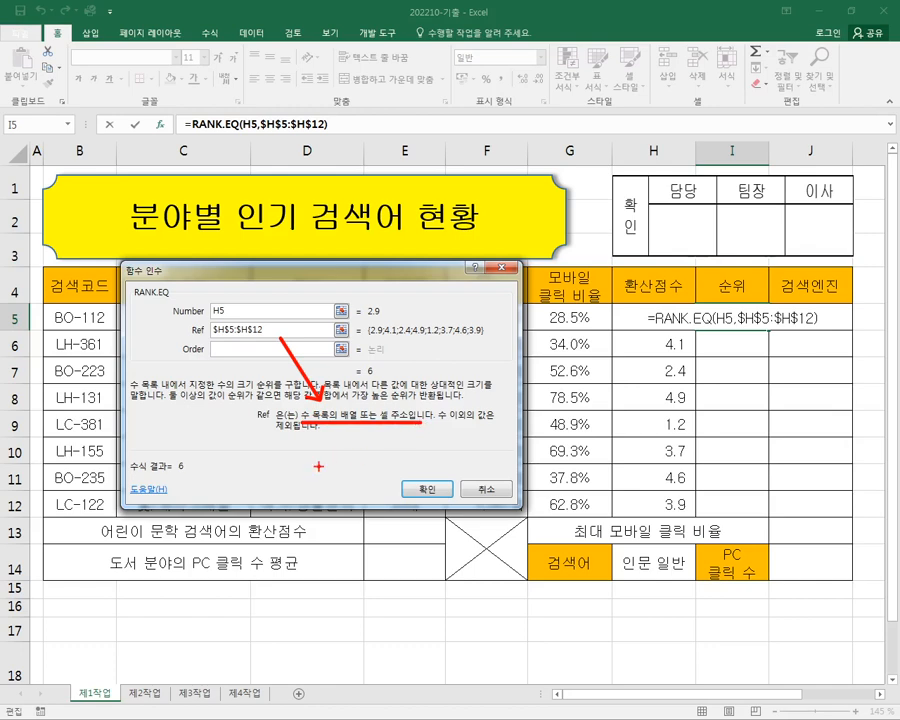
pyautogui.press('Escape')
# Show the Number argument's description and confirm the RANK.EQ formula in I5 with Order left blank.
pyautogui.click(263, 312)
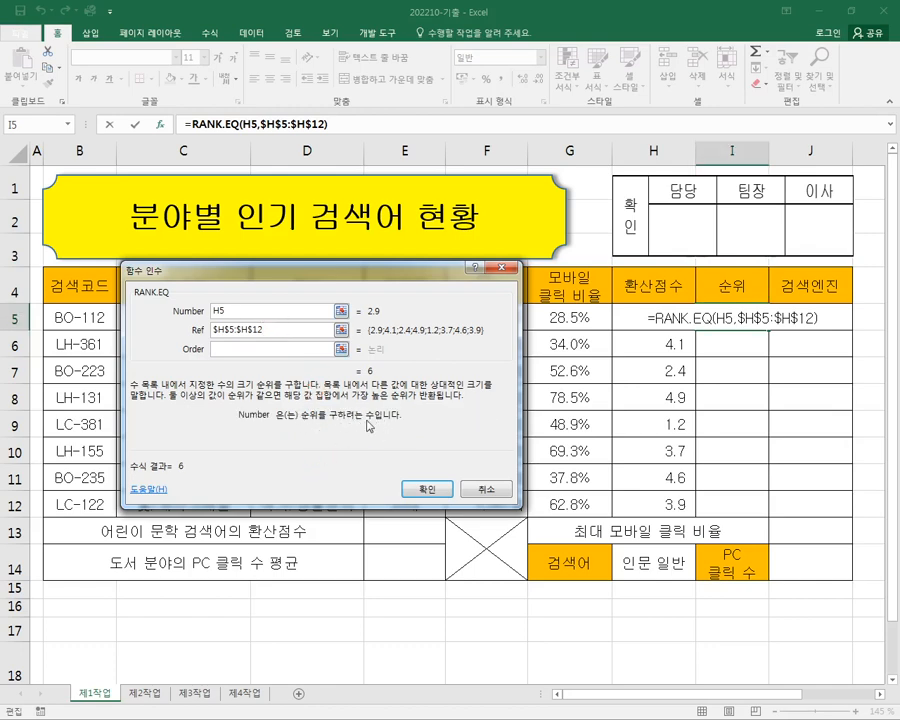
pyautogui.click(426, 488)
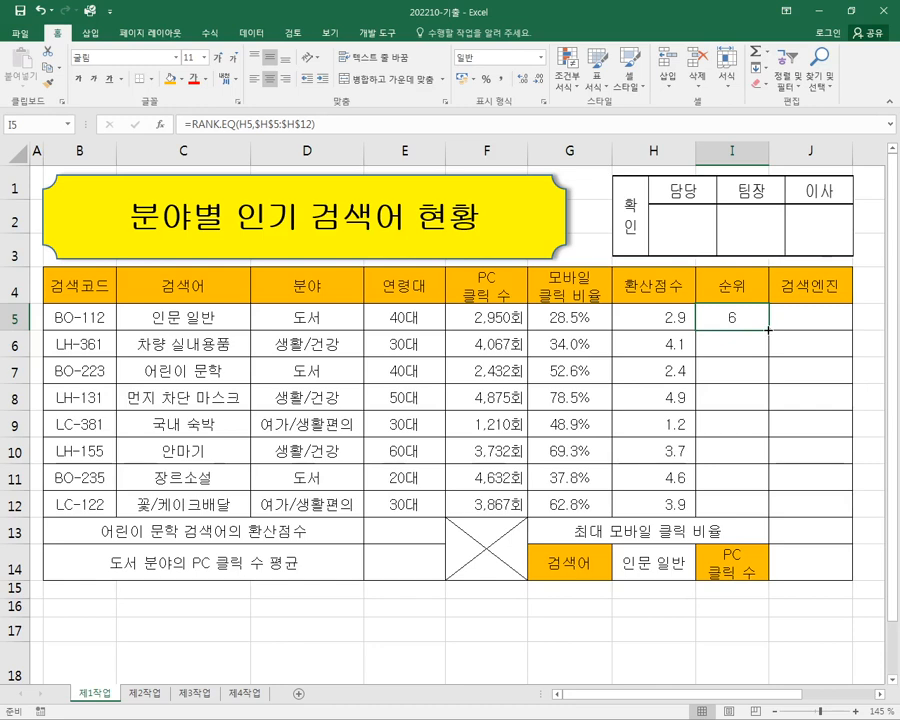
# Fill the RANK.EQ formula from I5 down to I12 and select the first 검색엔진 cell, J5.
pyautogui.moveTo(768, 329); pyautogui.dragTo(771, 509)
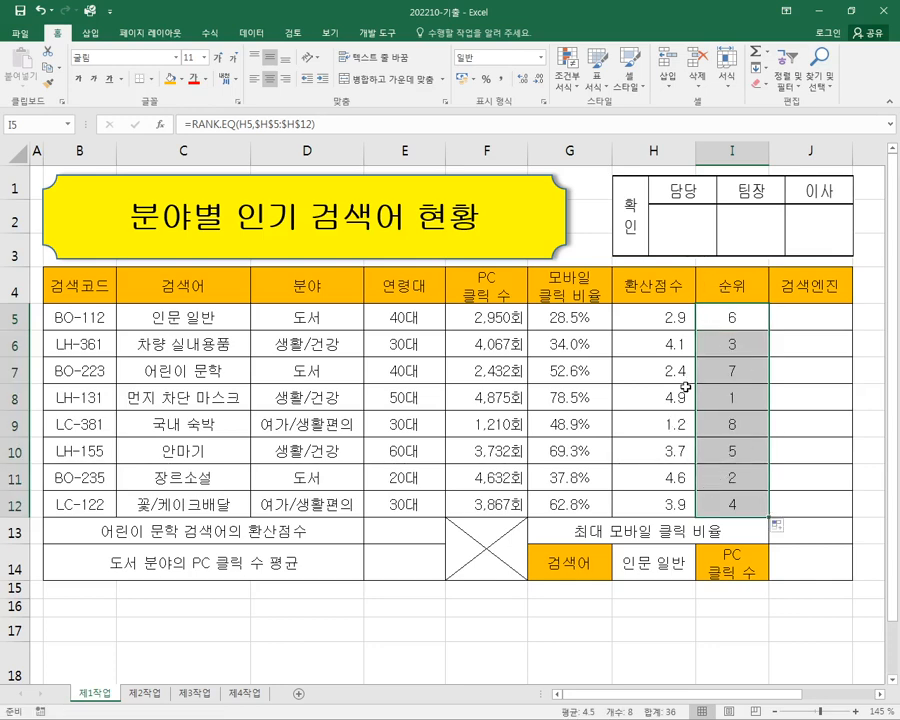
pyautogui.click(746, 326)
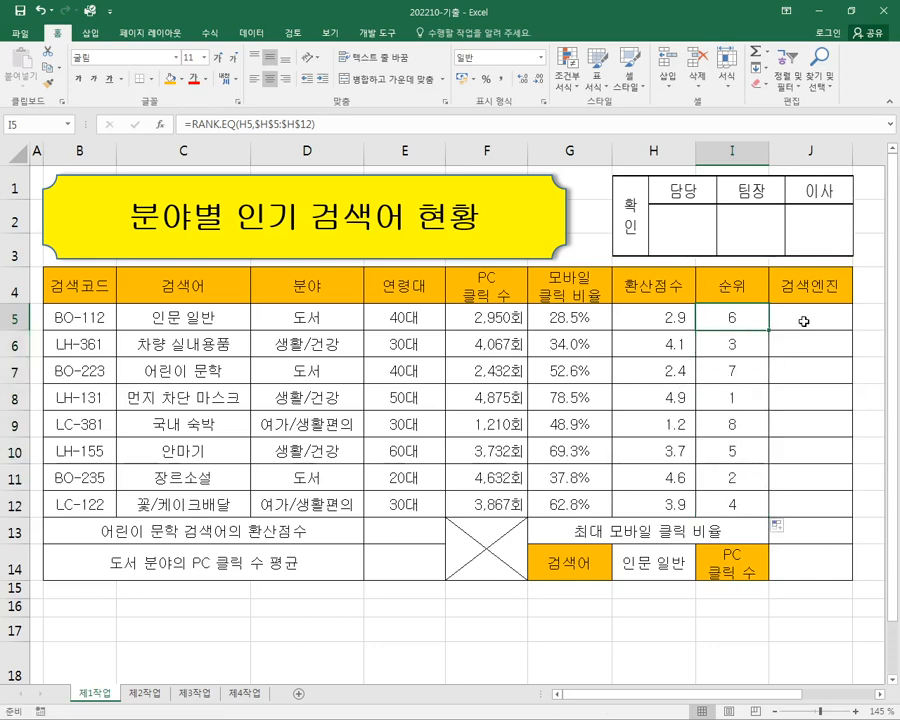
pyautogui.click(798, 316)
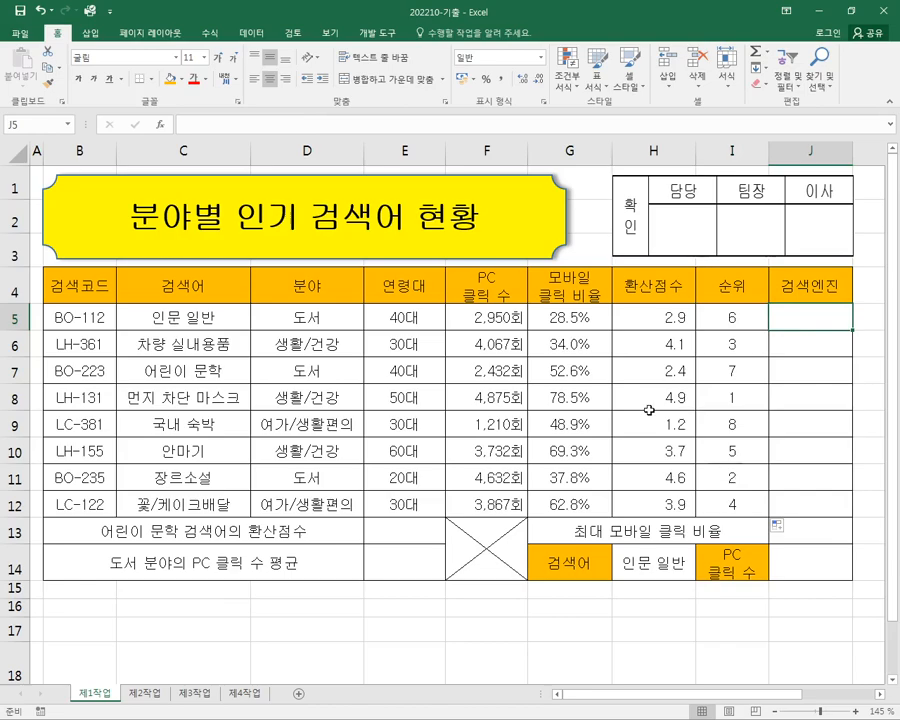
# Switch to Notepad, append "-F4" to the REF line of the RANK.EQ notes, and return to Excel.
pyautogui.hotkey('alt', 'Tab')
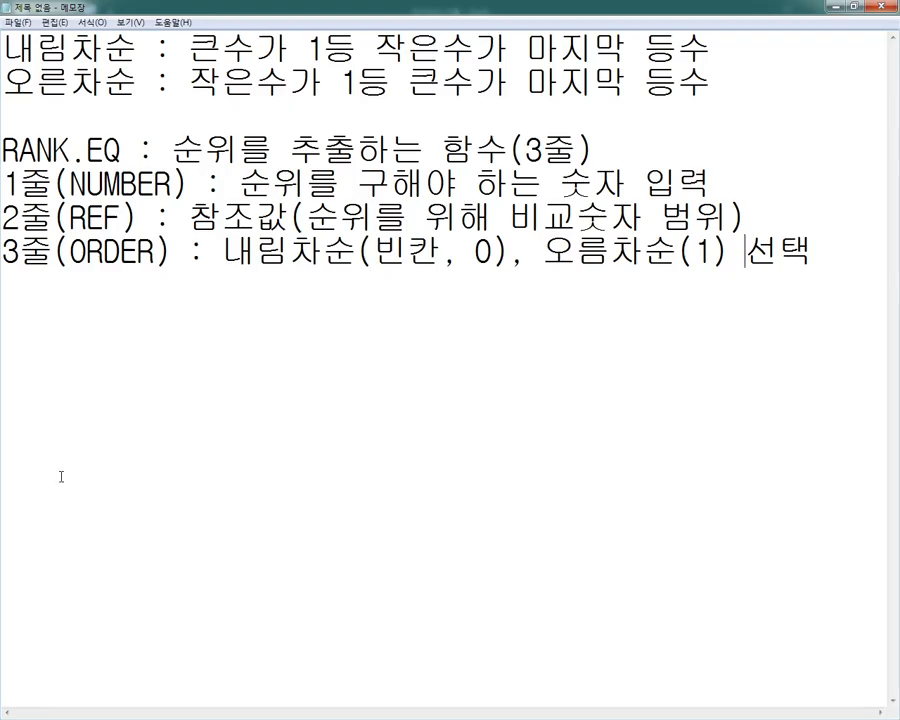
pyautogui.click(776, 219)
pyautogui.write('-f$')
pyautogui.press('BackSpace')
pyautogui.press('BackSpace')
pyautogui.write('F4')
pyautogui.hotkey('alt', 'Tab')
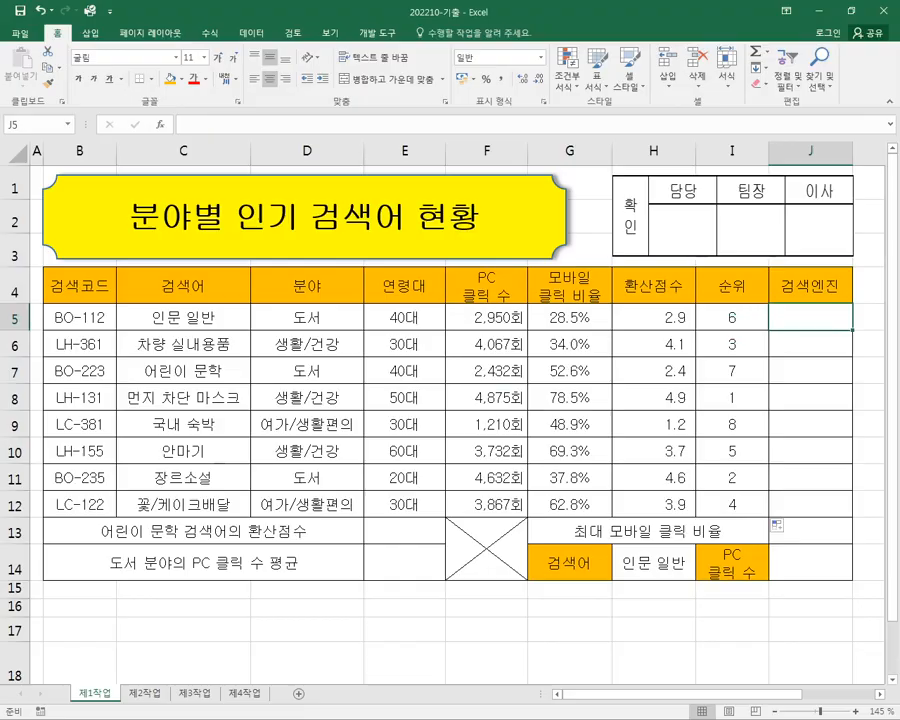
# Show exam task (2) 검색엔진 in the GE11-12A.pdf, mark its fourth-character condition and MID function, and clear the markings.
pyautogui.hotkey('alt', 'Tab')
pyautogui.scroll(-3, 650, 405)
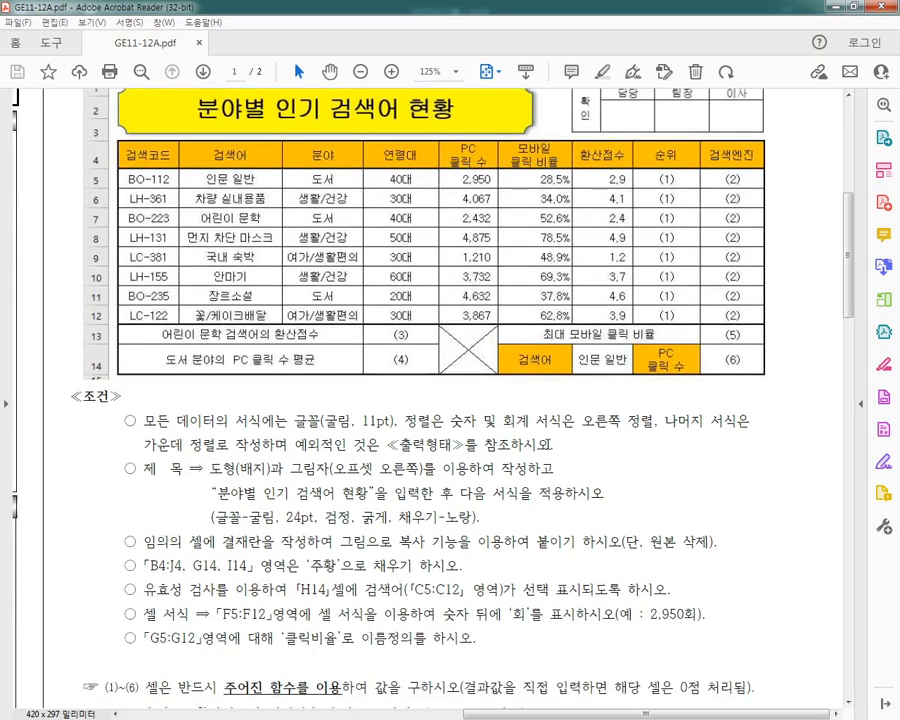
pyautogui.scroll(-5, 450, 400)
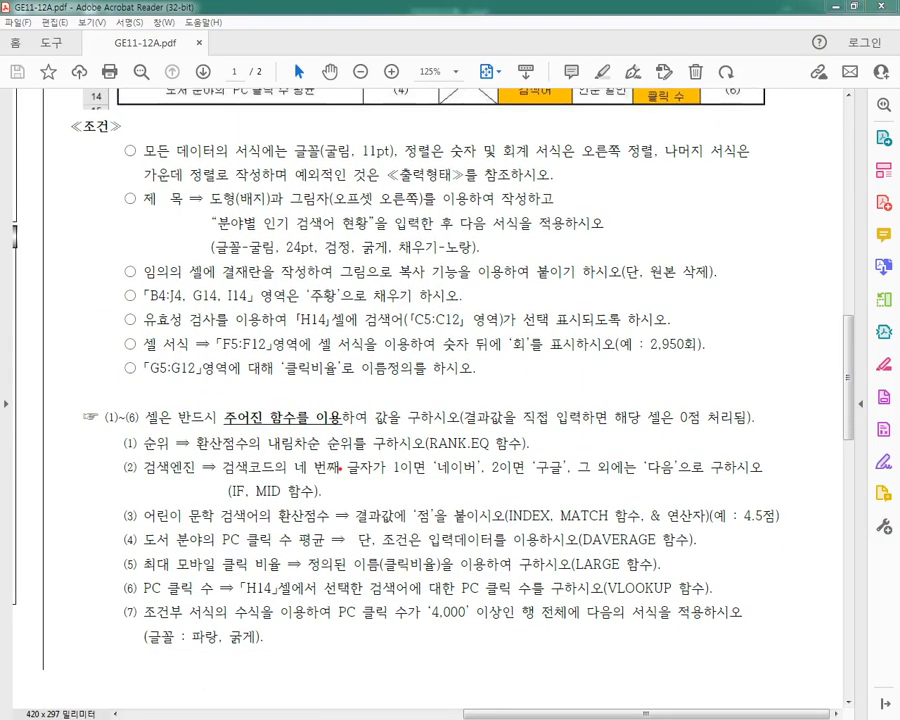
pyautogui.moveTo(124, 480); pyautogui.dragTo(198, 480)
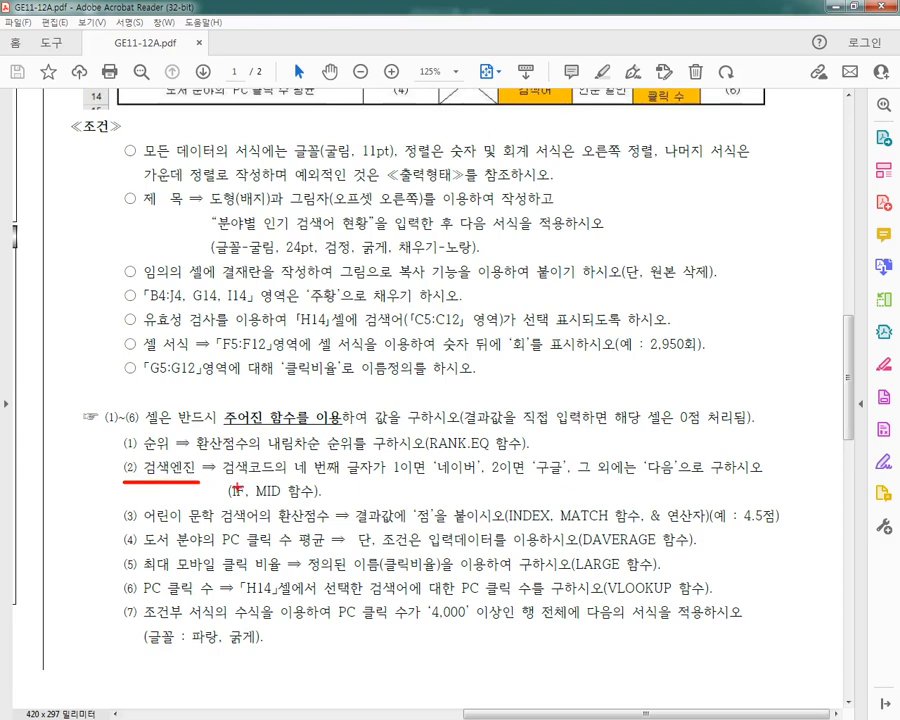
pyautogui.moveTo(226, 478); pyautogui.dragTo(414, 478)
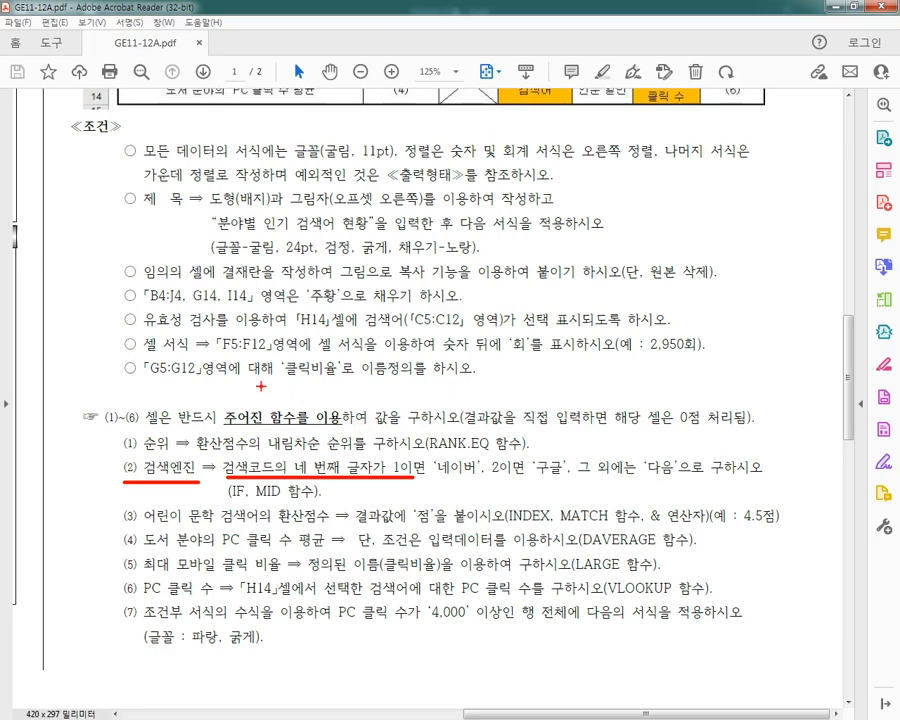
pyautogui.moveTo(380, 366)
pyautogui.mouseDown()
pyautogui.moveTo(336, 392)
pyautogui.moveTo(388, 370)
pyautogui.mouseUp()
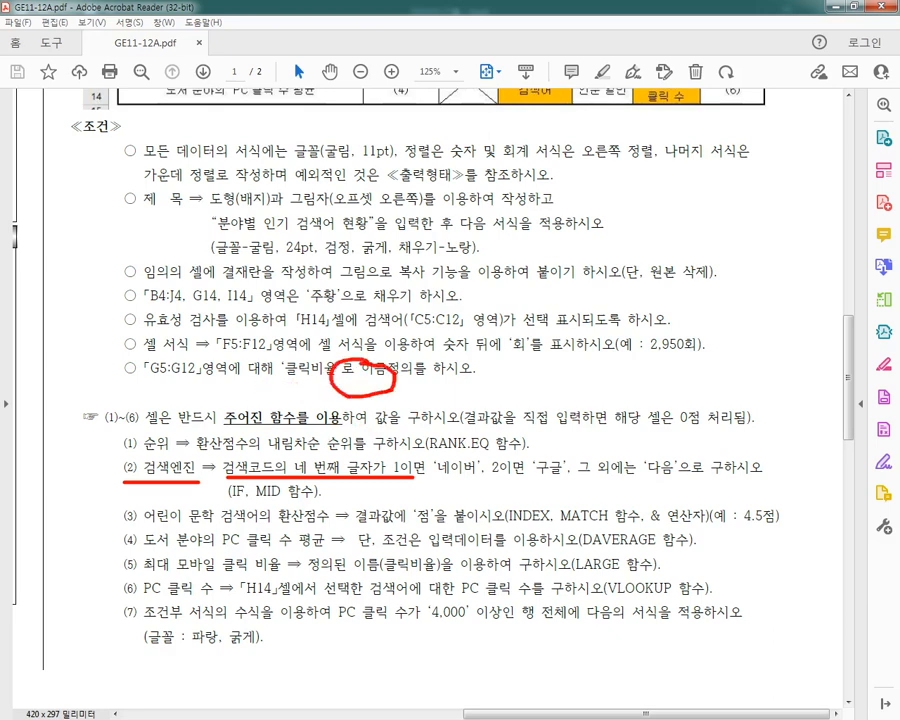
pyautogui.moveTo(368, 270); pyautogui.dragTo(364, 366)
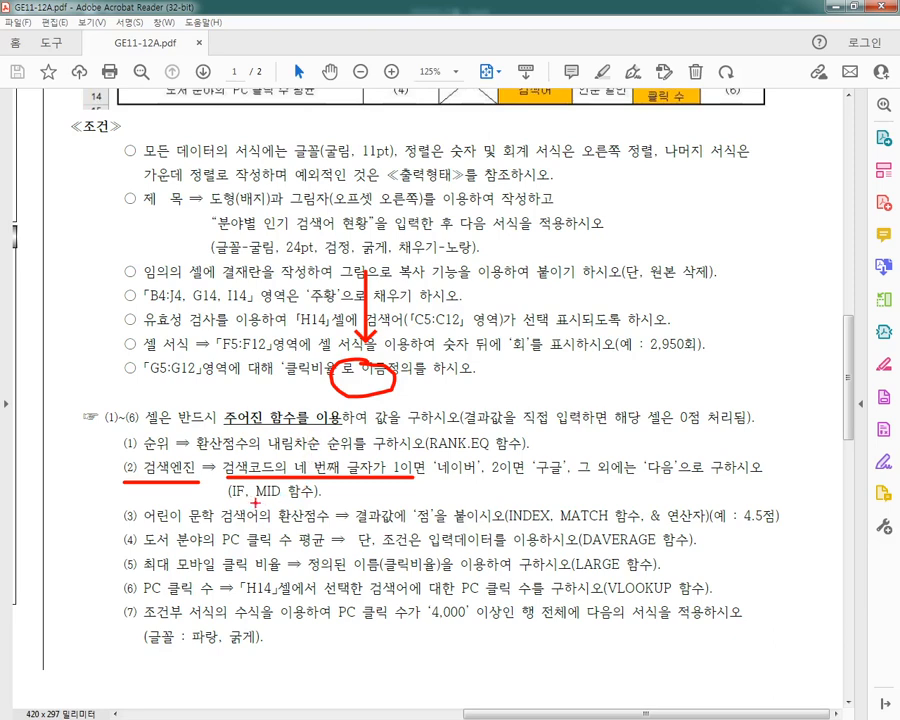
pyautogui.moveTo(254, 502); pyautogui.dragTo(309, 501)
pyautogui.moveTo(410, 492)
pyautogui.mouseDown()
pyautogui.moveTo(385, 464)
pyautogui.moveTo(438, 463)
pyautogui.moveTo(412, 486)
pyautogui.mouseUp()
pyautogui.moveTo(285, 392); pyautogui.dragTo(321, 456)
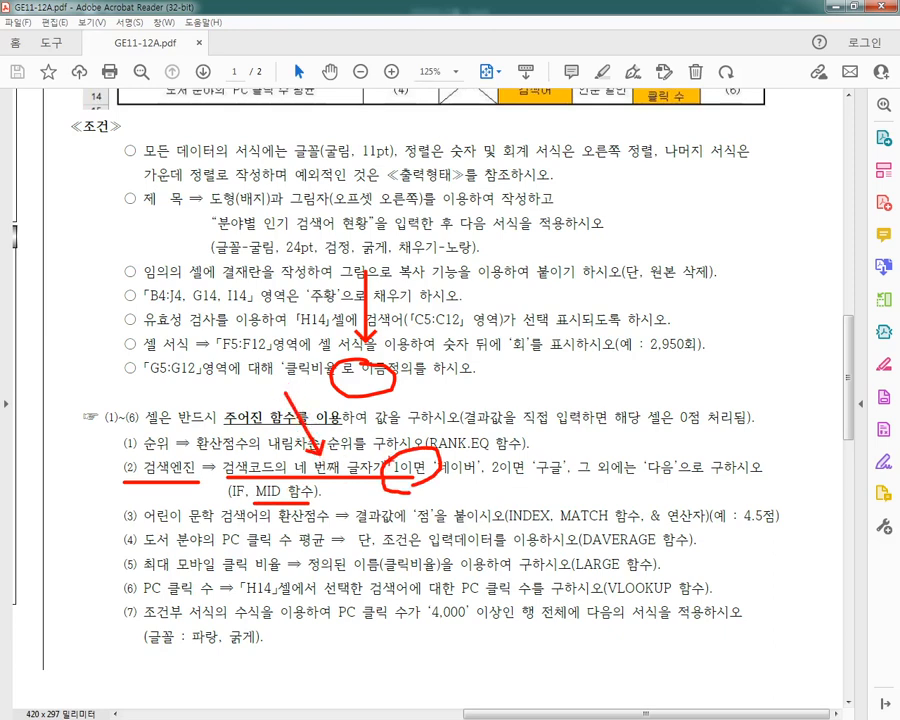
pyautogui.press('Escape')
# Show the exam table and mark the individual characters of search code BO-112 with arrows.
pyautogui.scroll(5, 285, 380)
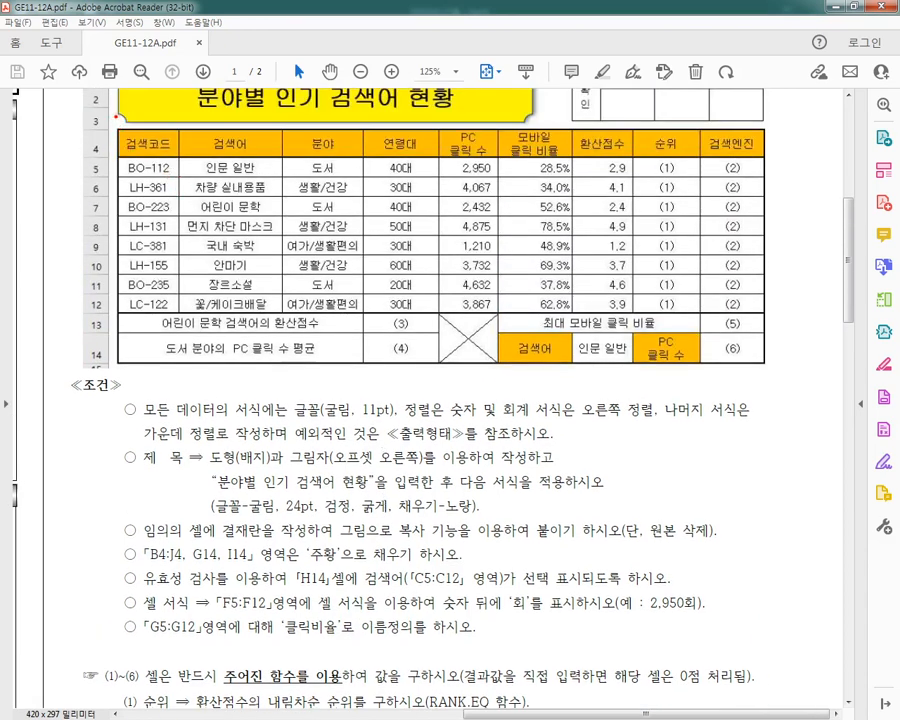
pyautogui.moveTo(120, 117); pyautogui.dragTo(128, 153)
pyautogui.moveTo(152, 106); pyautogui.dragTo(139, 151)
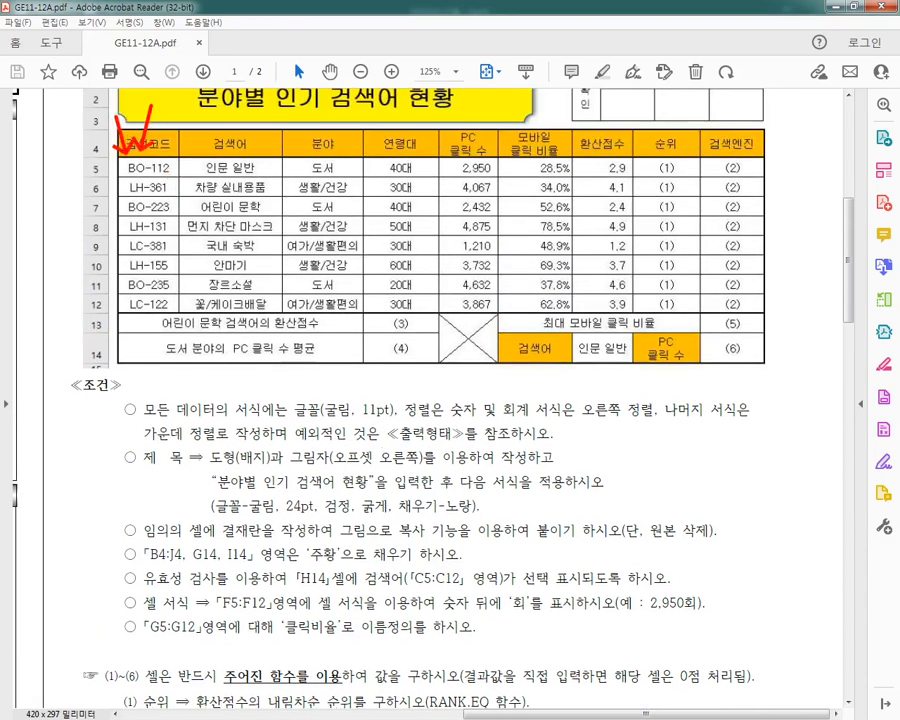
pyautogui.moveTo(147, 216)
pyautogui.mouseDown()
pyautogui.moveTo(155, 181)
pyautogui.moveTo(146, 177)
pyautogui.mouseUp()
pyautogui.moveTo(178, 215); pyautogui.dragTo(156, 176)
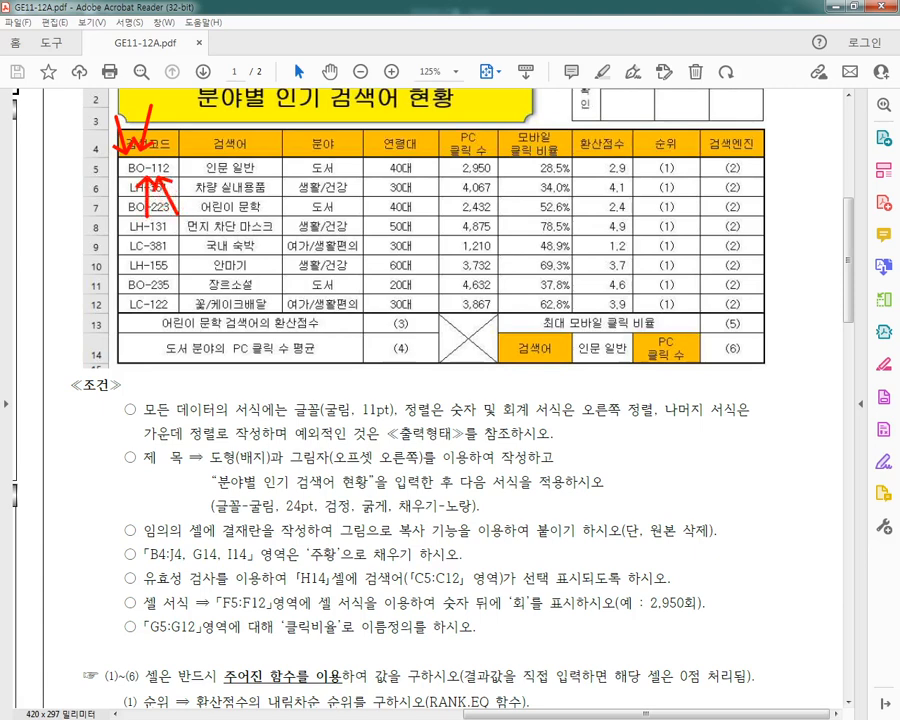
pyautogui.moveTo(185, 119)
pyautogui.mouseDown()
pyautogui.moveTo(163, 150)
pyautogui.moveTo(190, 153)
pyautogui.moveTo(172, 166)
pyautogui.mouseUp()
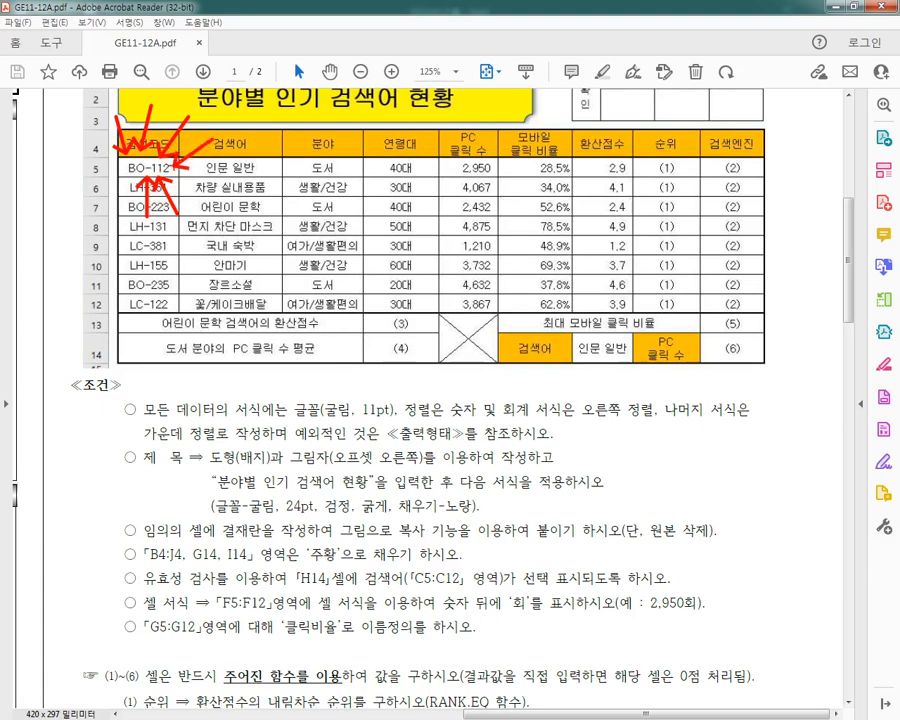
# Mark the individual characters of search code LC-122 with arrows and clear all markings.
pyautogui.moveTo(84, 396); pyautogui.dragTo(122, 318)
pyautogui.moveTo(158, 373); pyautogui.dragTo(139, 316)
pyautogui.moveTo(145, 245); pyautogui.dragTo(143, 293)
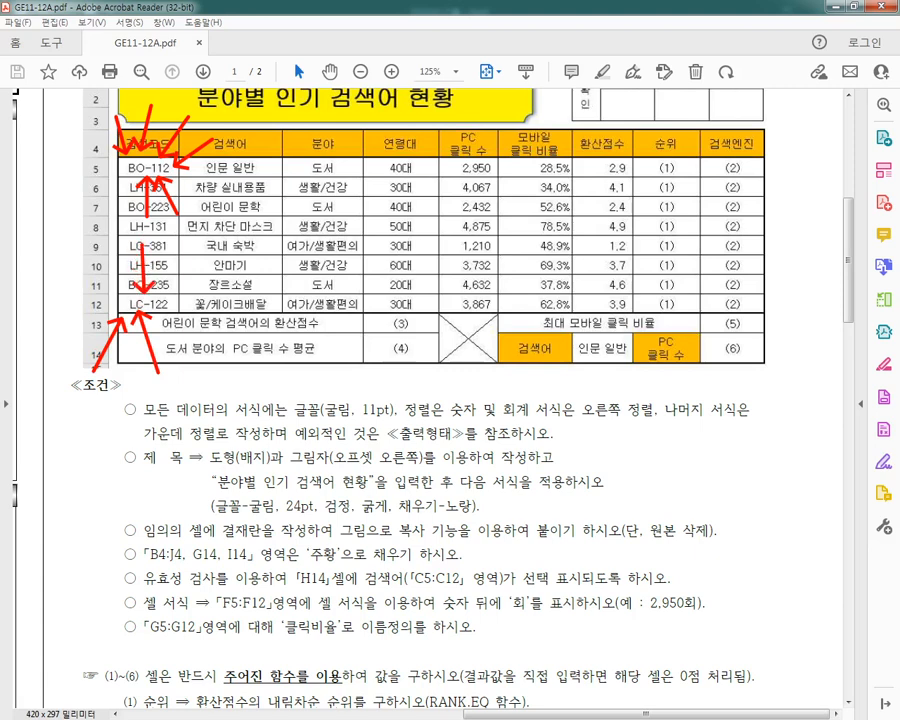
pyautogui.moveTo(173, 362); pyautogui.dragTo(155, 319)
pyautogui.moveTo(182, 234); pyautogui.dragTo(159, 292)
pyautogui.moveTo(207, 344); pyautogui.dragTo(172, 312)
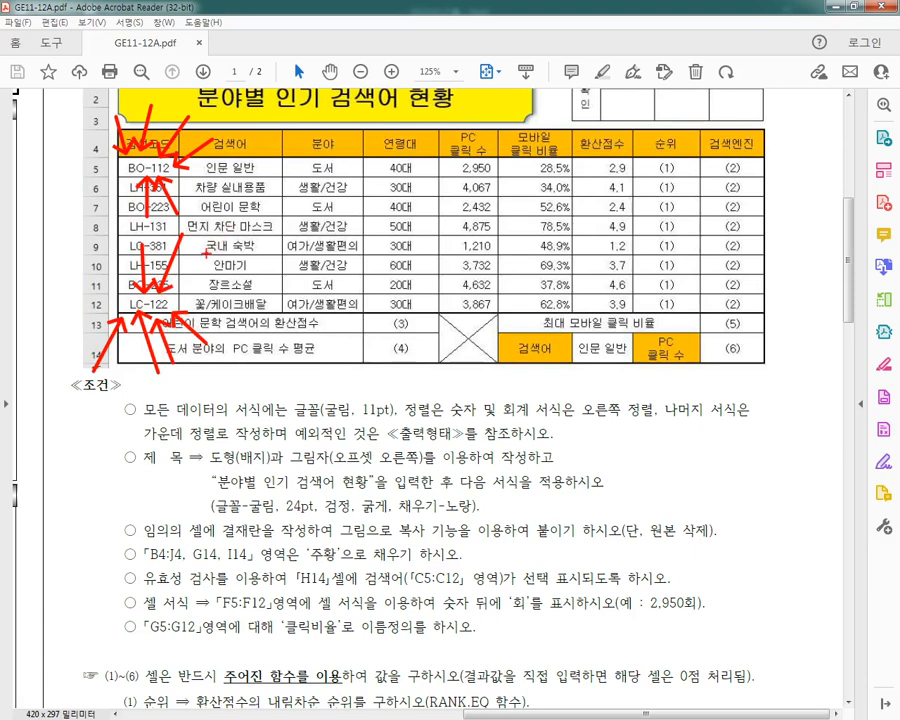
pyautogui.press('e')
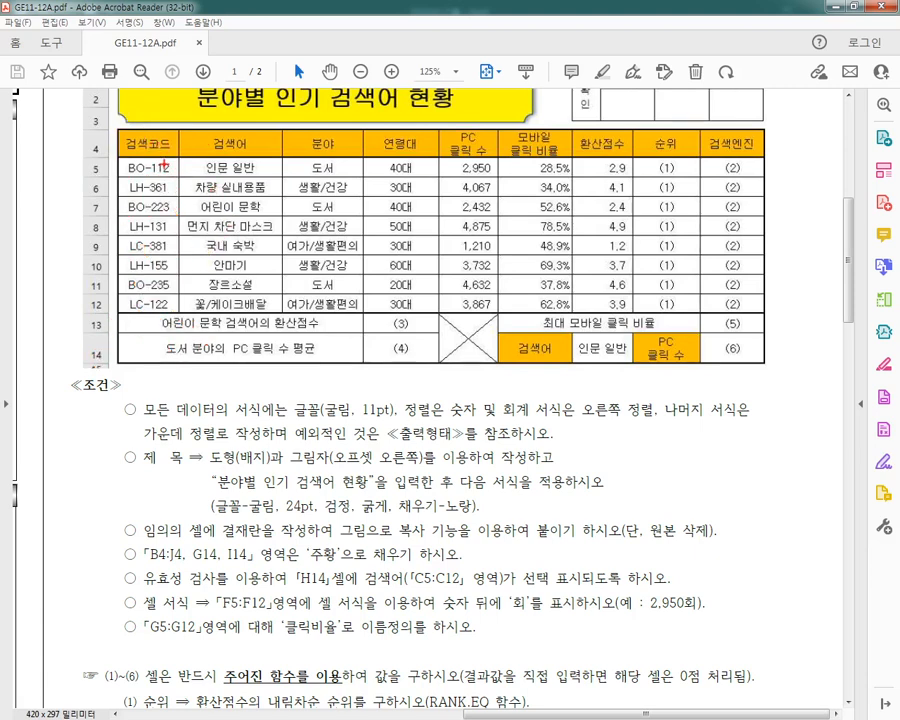
# Box the fourth character of the 검색코드 values, draw arrows from it to the 검색엔진 column, and clear the markings.
pyautogui.moveTo(123, 137)
pyautogui.mouseDown()
pyautogui.moveTo(131, 154)
pyautogui.moveTo(151, 152)
pyautogui.mouseUp()
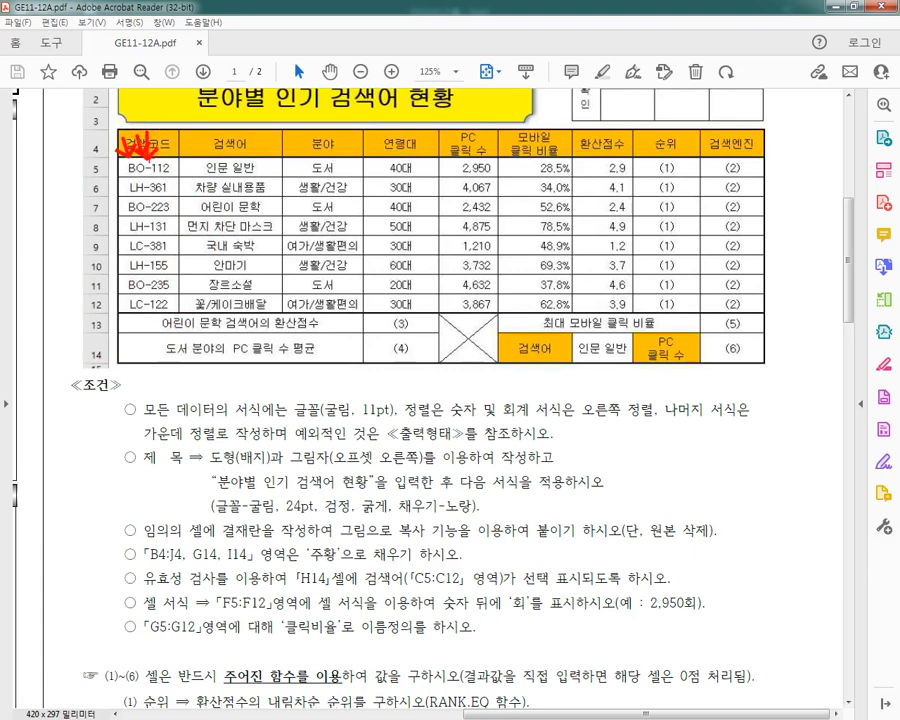
pyautogui.moveTo(148, 157)
pyautogui.mouseDown()
pyautogui.moveTo(150, 291)
pyautogui.moveTo(162, 312)
pyautogui.mouseUp()
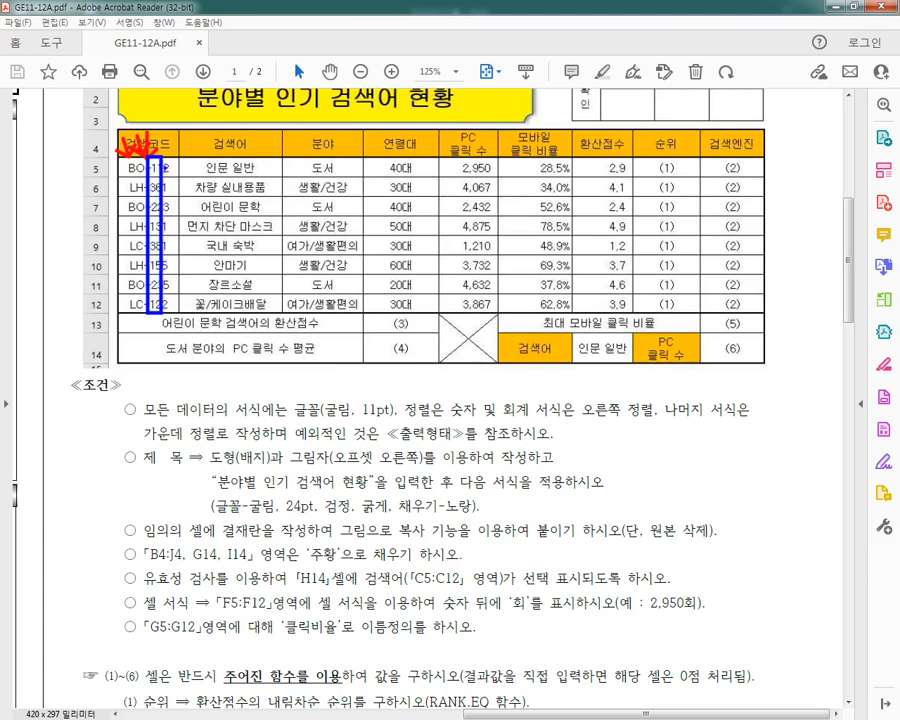
pyautogui.moveTo(152, 168); pyautogui.dragTo(708, 168)
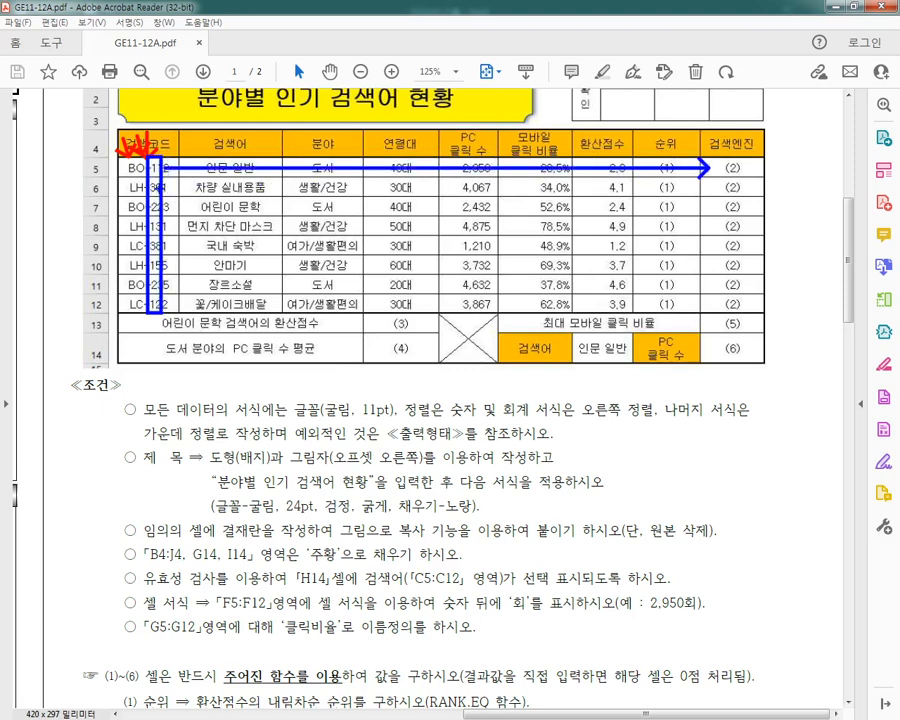
pyautogui.moveTo(160, 187); pyautogui.dragTo(708, 188)
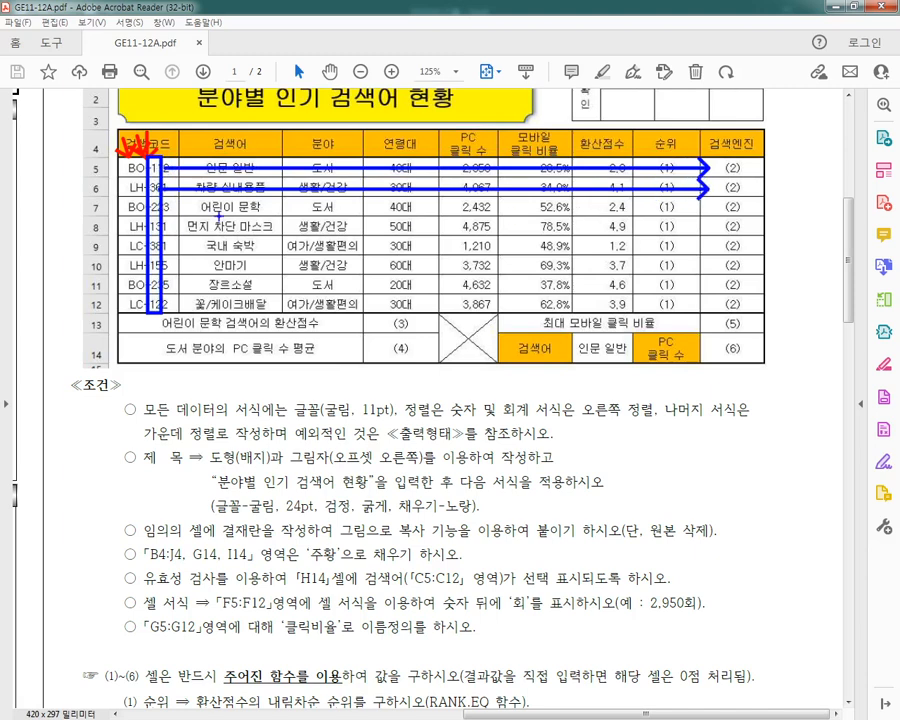
pyautogui.moveTo(158, 207)
pyautogui.mouseDown()
pyautogui.moveTo(712, 208)
pyautogui.moveTo(716, 158)
pyautogui.moveTo(750, 189)
pyautogui.mouseUp()
pyautogui.press('Escape')
# Underline the conditions of task (2), box 네이버 and 구글, and circle 다음.
pyautogui.scroll(-5, 420, 408)
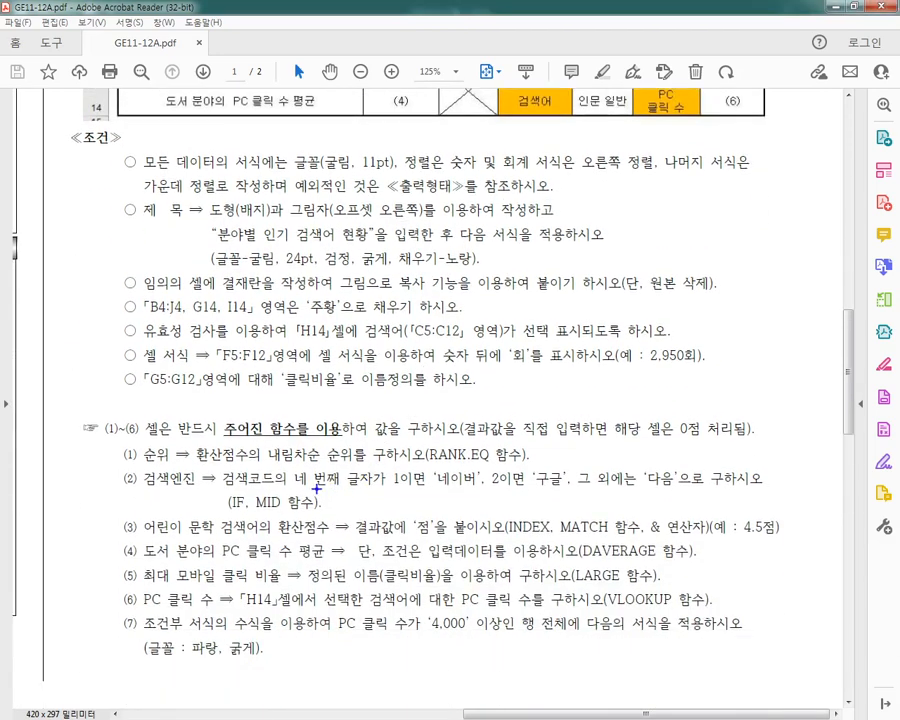
pyautogui.moveTo(291, 490); pyautogui.dragTo(593, 488)
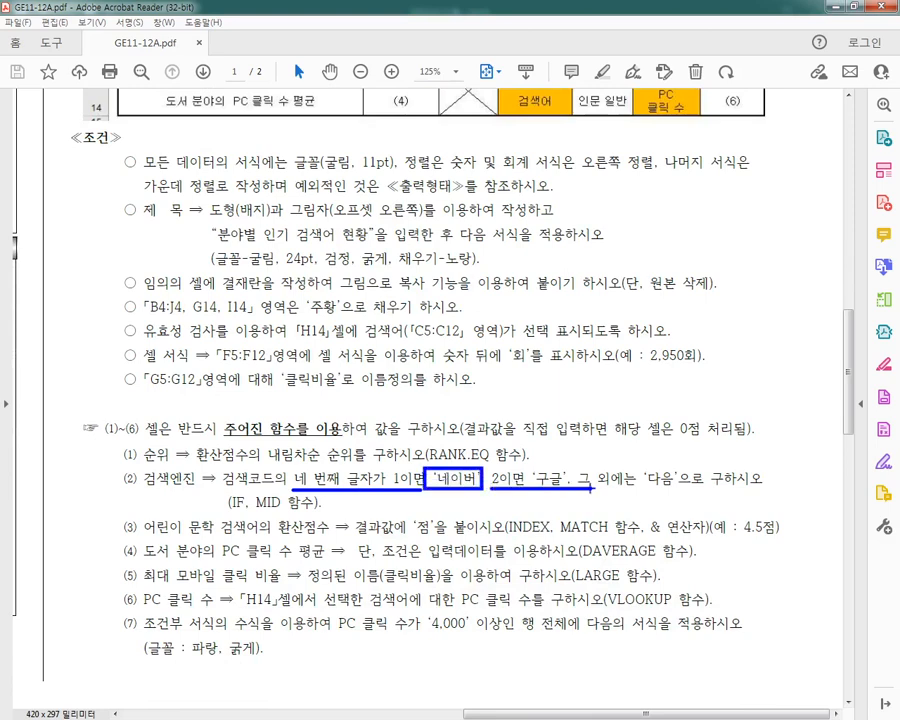
pyautogui.moveTo(530, 456); pyautogui.dragTo(562, 497)
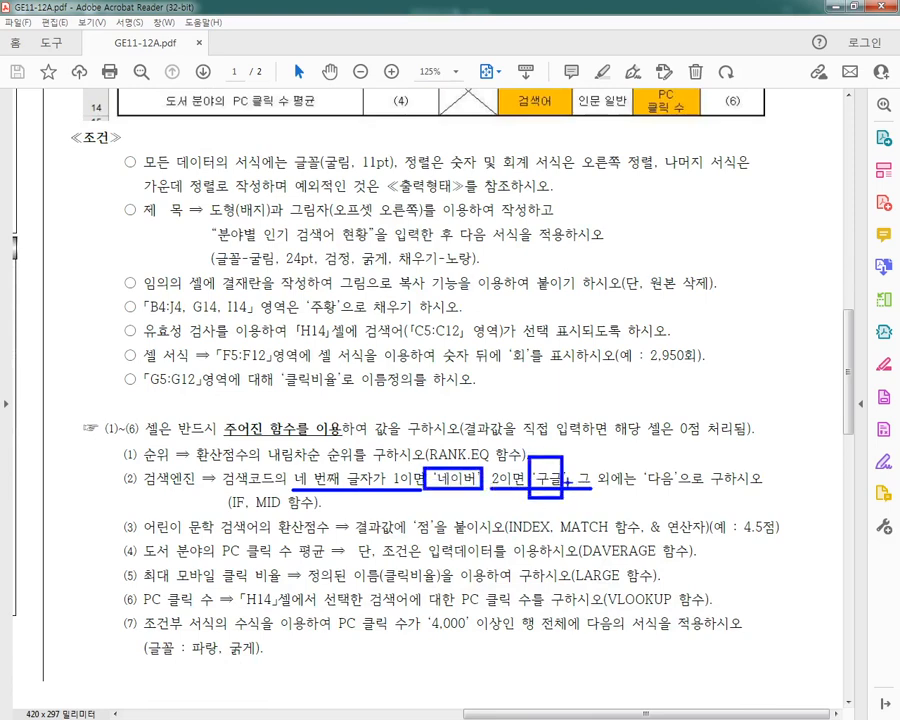
pyautogui.moveTo(683, 492)
pyautogui.mouseDown()
pyautogui.moveTo(640, 476)
pyautogui.moveTo(686, 492)
pyautogui.mouseUp()
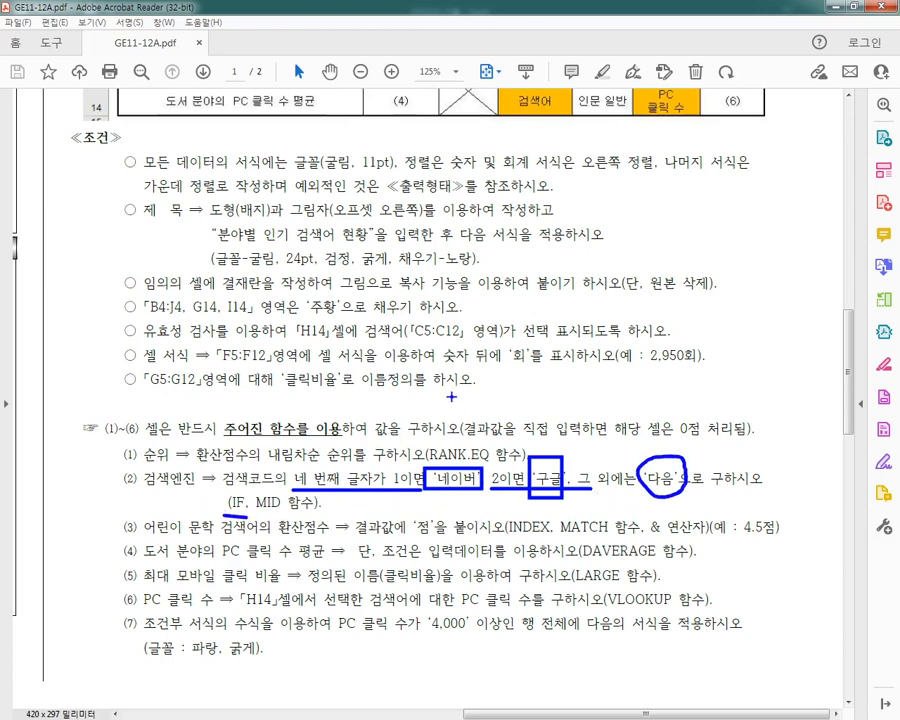
# Point arrows at the results 네이버, 구글 and 다음, handwrite a note above them, and clear the markings.
pyautogui.moveTo(451, 397); pyautogui.dragTo(468, 460)
pyautogui.moveTo(548, 402); pyautogui.dragTo(548, 452)
pyautogui.moveTo(665, 382); pyautogui.dragTo(665, 436)
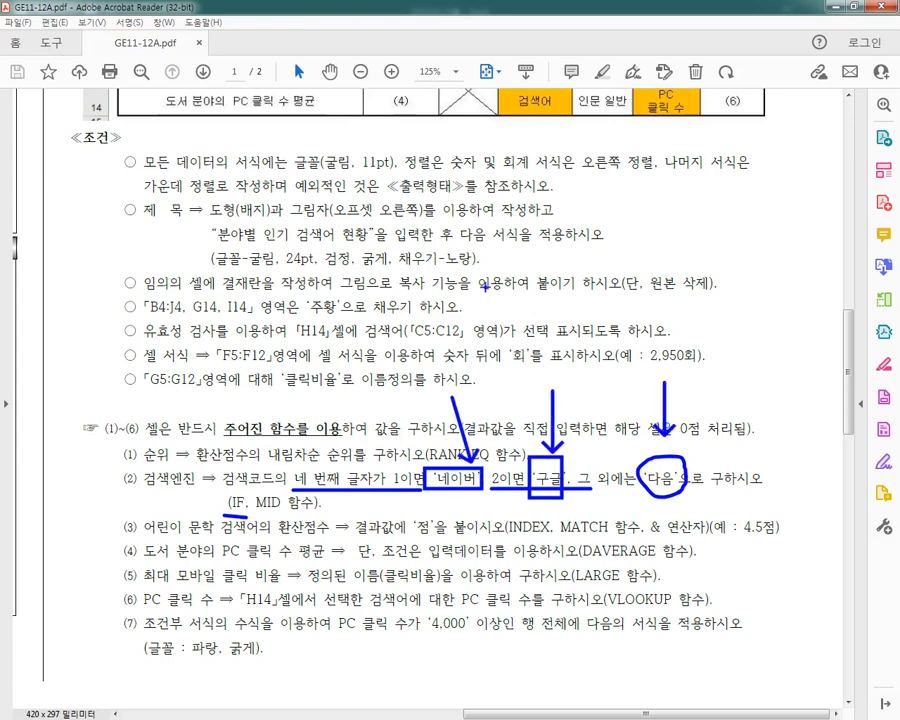
pyautogui.moveTo(484, 292); pyautogui.dragTo(486, 360)
pyautogui.moveTo(506, 292)
pyautogui.mouseDown()
pyautogui.moveTo(510, 362)
pyautogui.moveTo(508, 332)
pyautogui.mouseUp()
pyautogui.moveTo(486, 360); pyautogui.dragTo(508, 362)
pyautogui.moveTo(527, 298); pyautogui.dragTo(528, 366)
pyautogui.moveTo(556, 302)
pyautogui.mouseDown()
pyautogui.moveTo(598, 300)
pyautogui.moveTo(597, 342)
pyautogui.mouseUp()
pyautogui.moveTo(424, 366); pyautogui.dragTo(671, 362)
pyautogui.press('Escape')
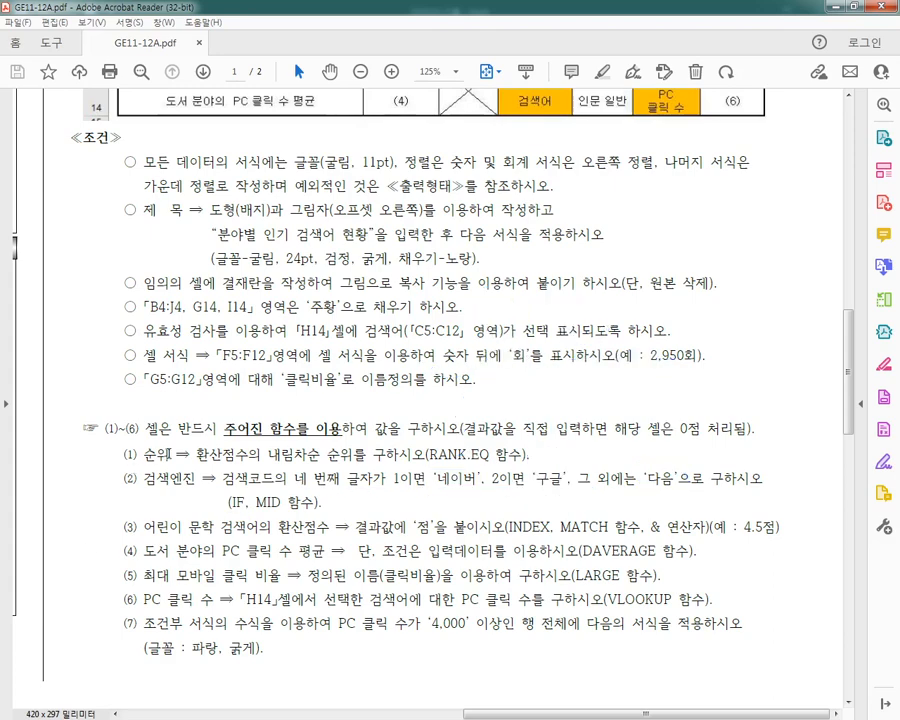
# Switch to Notepad and delete all of the ranking notes.
pyautogui.scroll(5, 187, 454)
pyautogui.scroll(3, 187, 454)
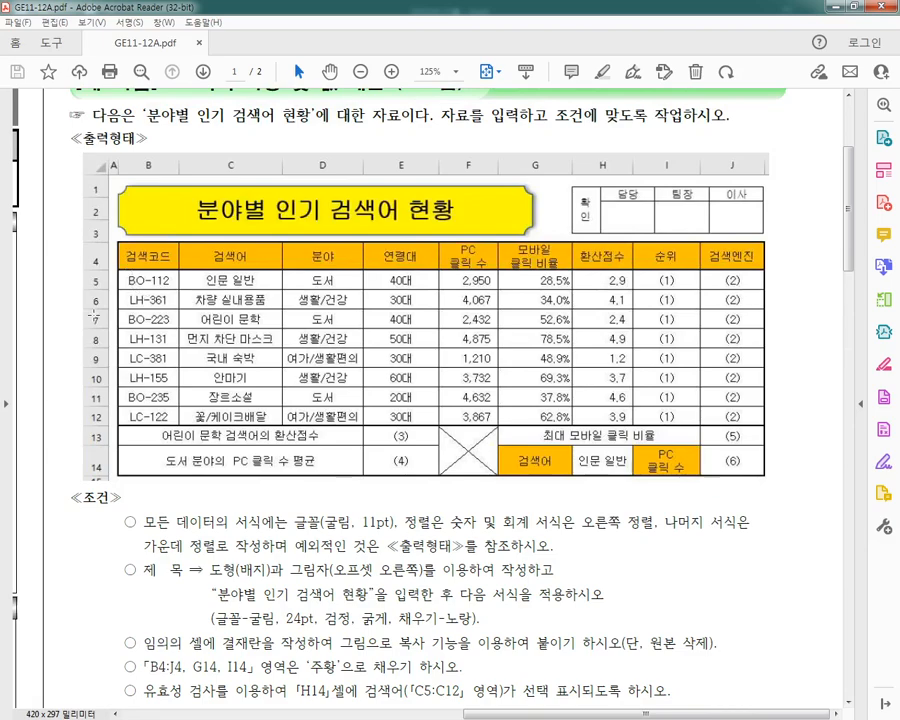
pyautogui.hotkey('alt', 'Tab')
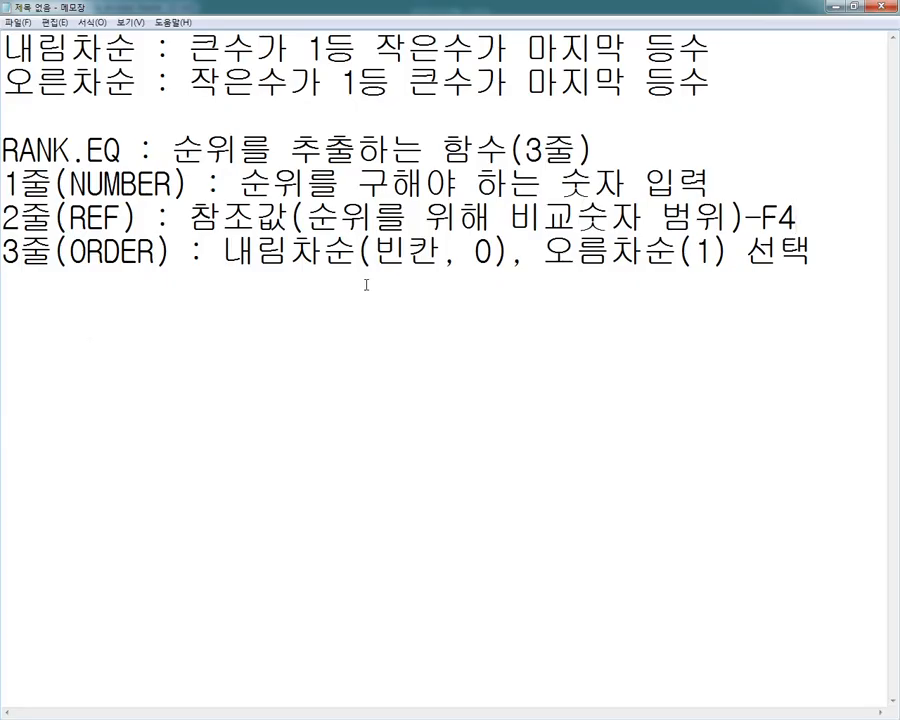
pyautogui.moveTo(838, 254); pyautogui.dragTo(4, 45)
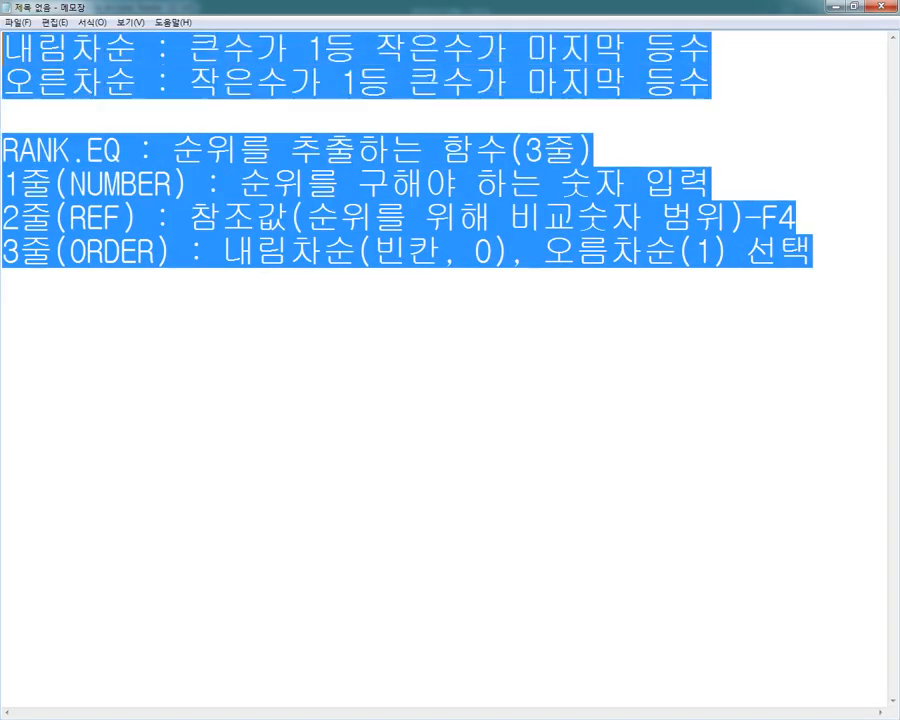
pyautogui.press('Delete')
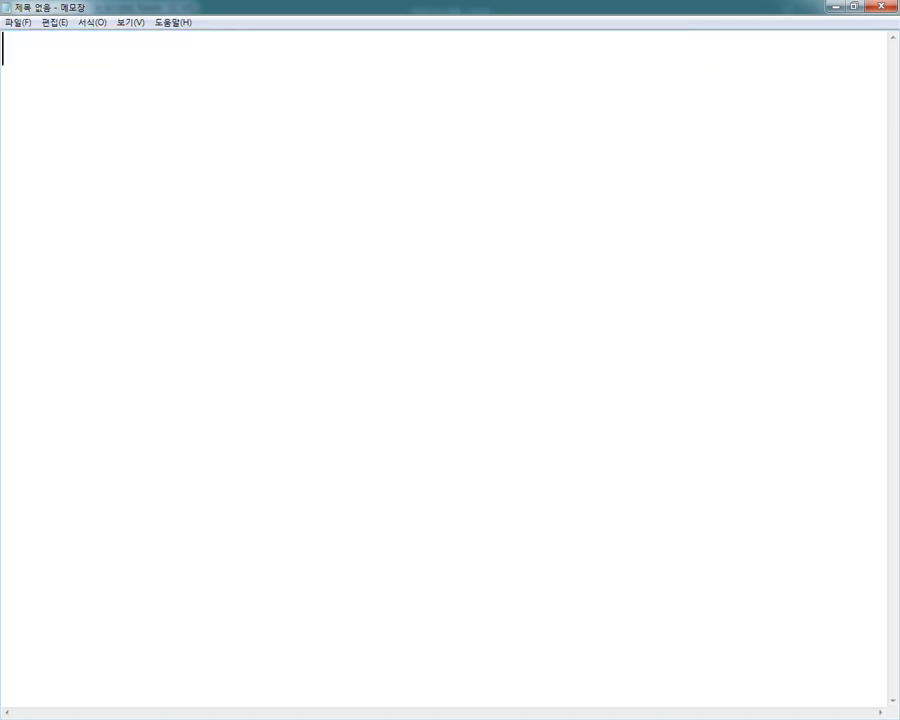
# Enter the note headings MID and IF on separate lines, with blank lines between them and above MID.
pyautogui.write('MID')
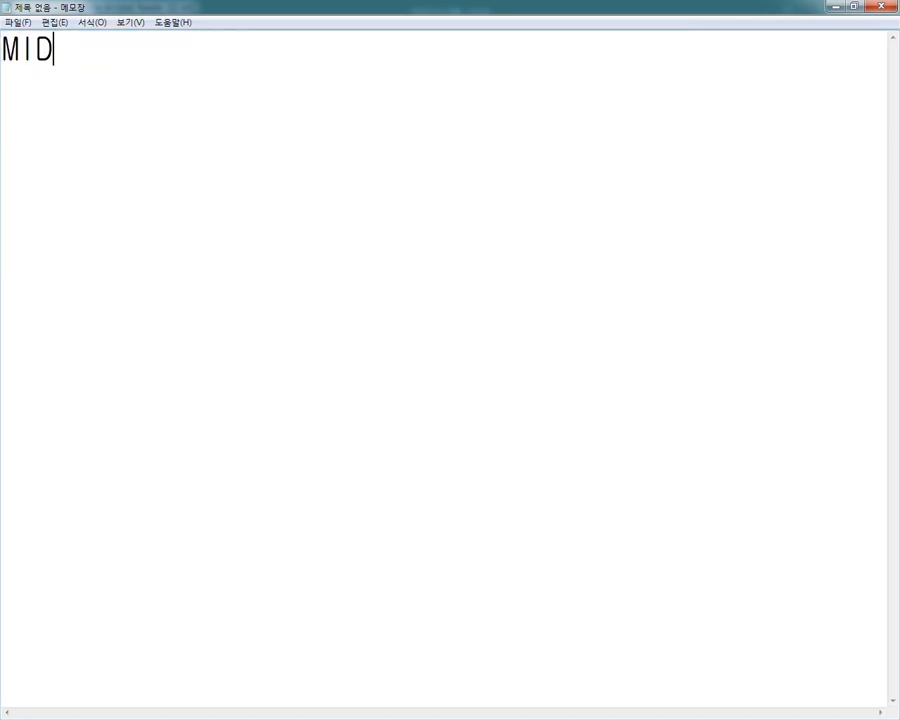
pyautogui.press('Return')
pyautogui.press('Return')
pyautogui.write('IF')
pyautogui.press('Home')
pyautogui.press('Up')
pyautogui.press('Up')
pyautogui.press('Return')
pyautogui.press('Up')
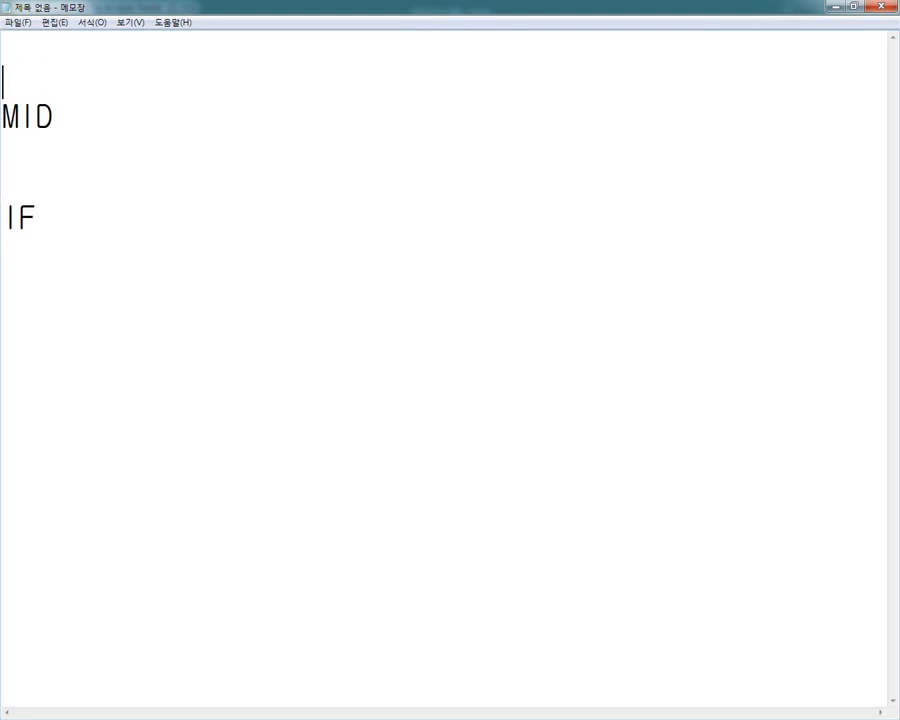
# Write the sample code BO-112 above the MID heading, with the heading 코드 on a new line above it.
pyautogui.write('BO')
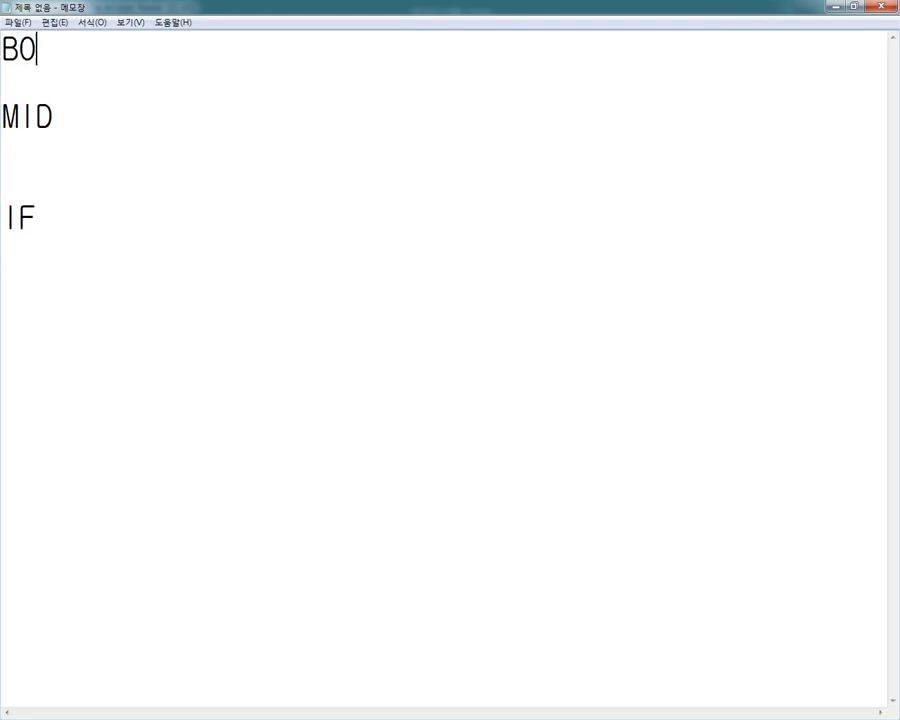
pyautogui.write('-112')
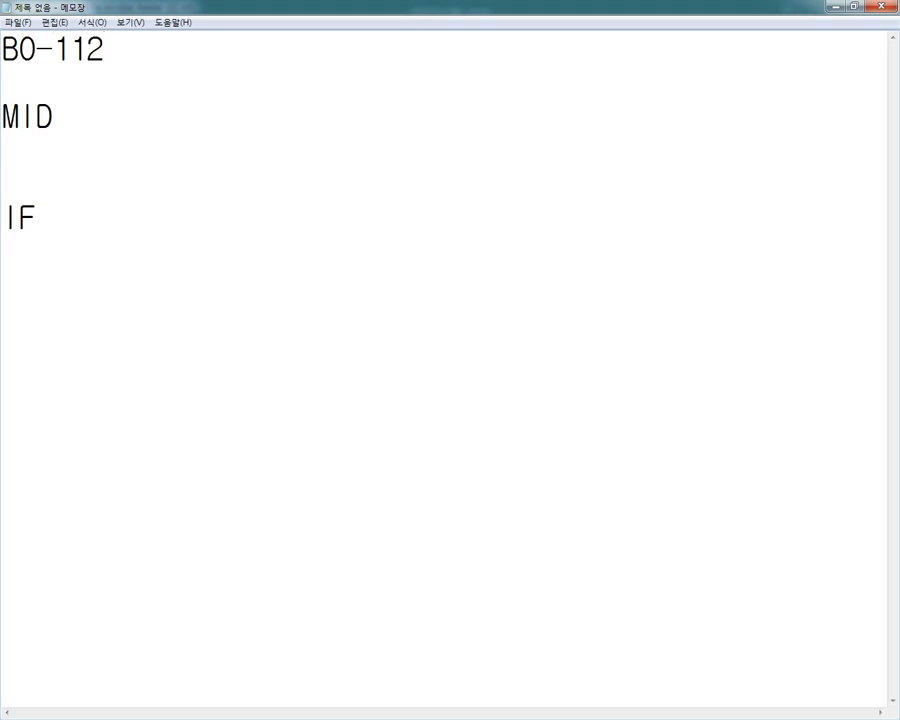
pyautogui.press('Home')
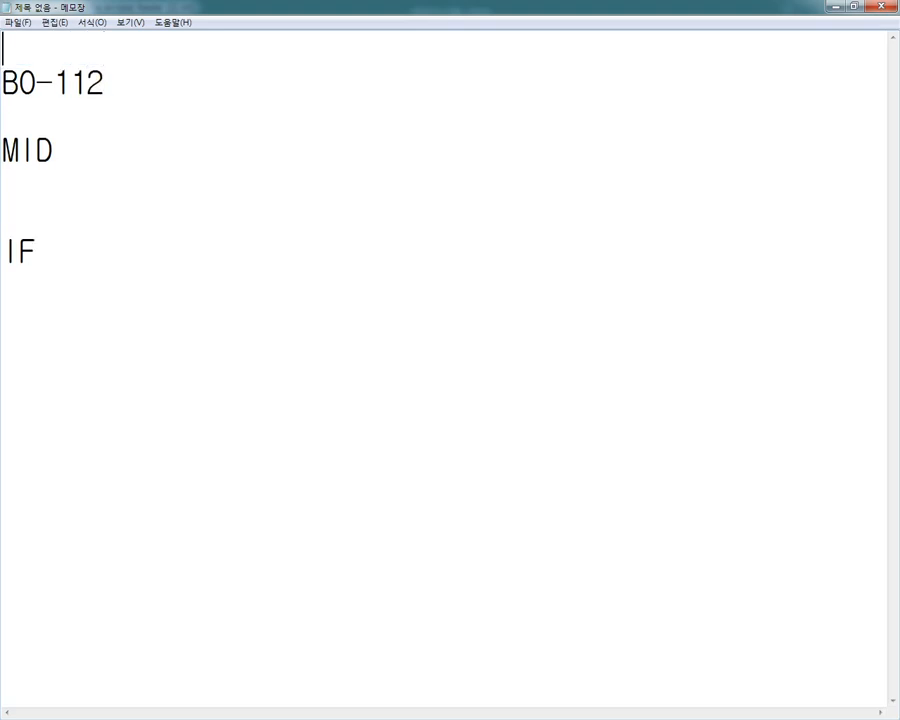
pyautogui.write('ZH')
pyautogui.press('BackSpace')
pyautogui.press('BackSpace')
pyautogui.press('Hangul')
pyautogui.write('코드')
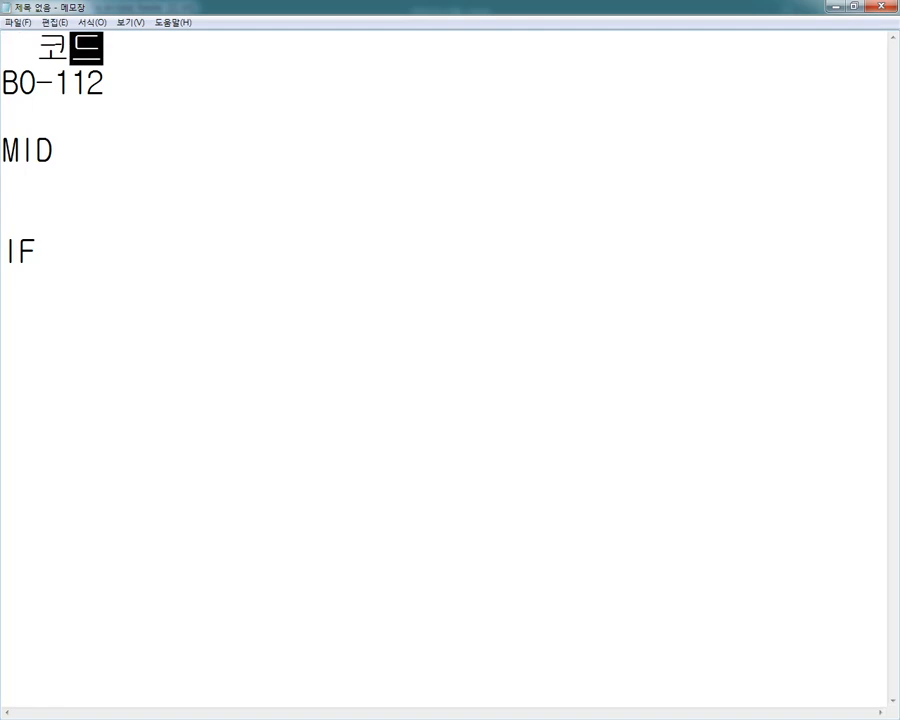
pyautogui.press('Home')
pyautogui.press('Delete')
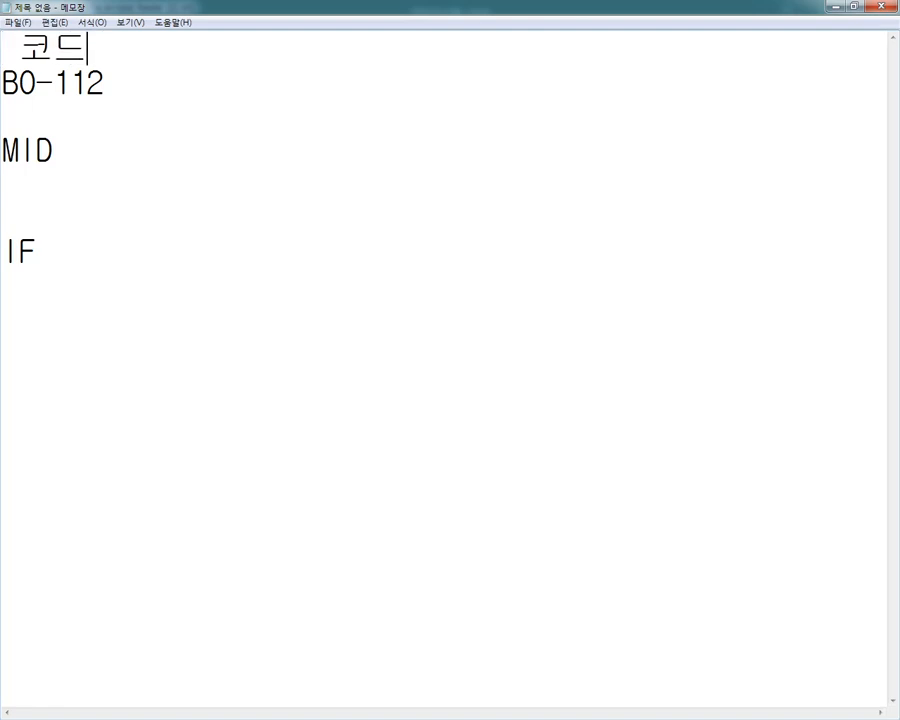
# Add the rule "-> 4번째 1글자가 1이면 네이버, 2이면 구글" after 코드 and begin a new line beneath it.
pyautogui.write('-> 4번')
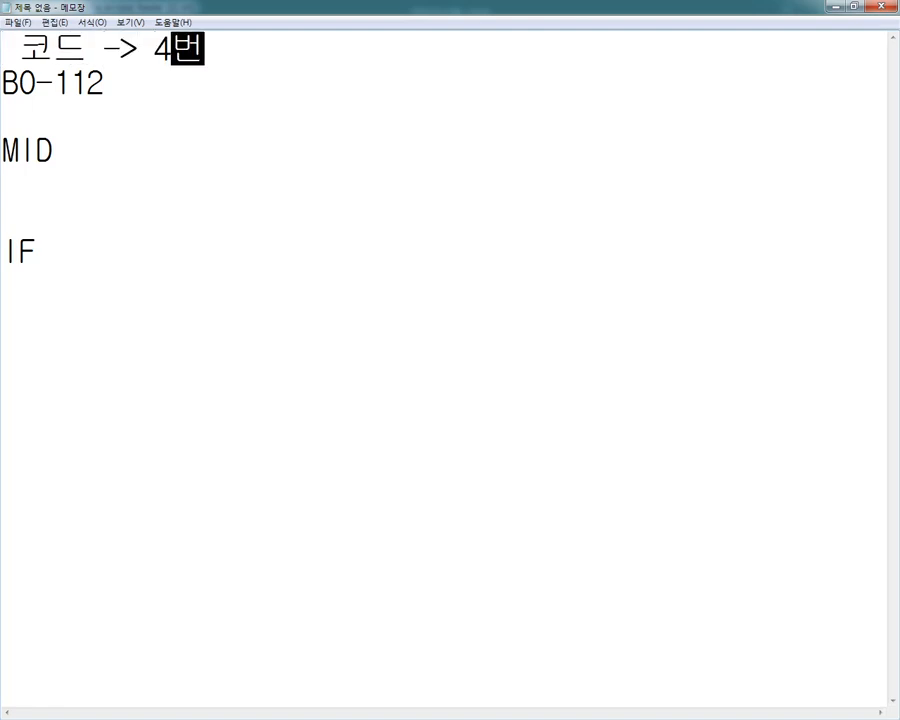
pyautogui.write('째 1글ㅈ')
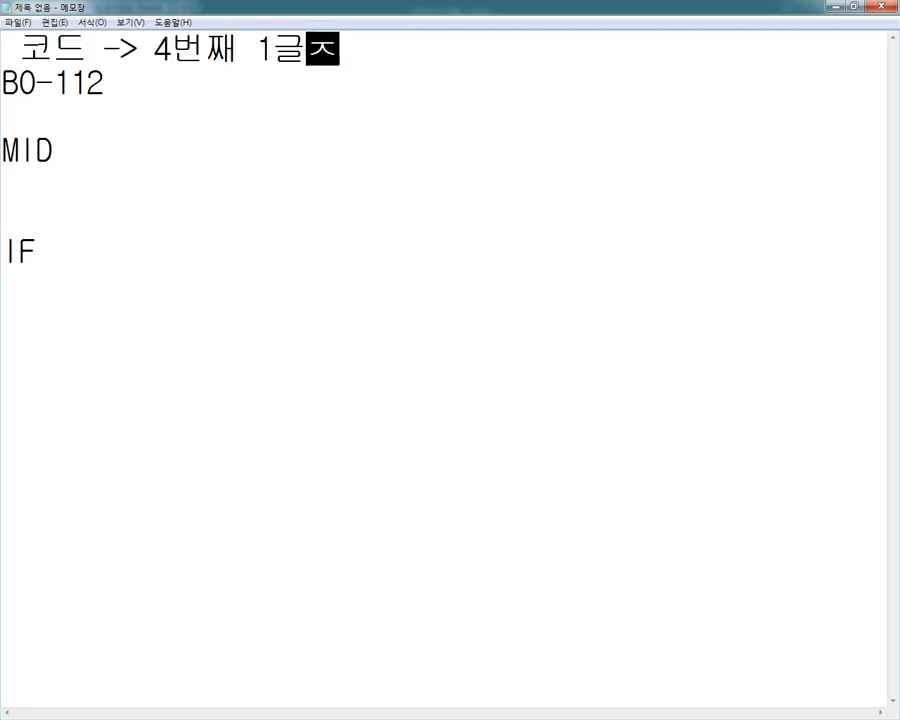
pyautogui.write('ㅏ가 ')
pyautogui.write('ㅁ')
pyautogui.press('BackSpace')
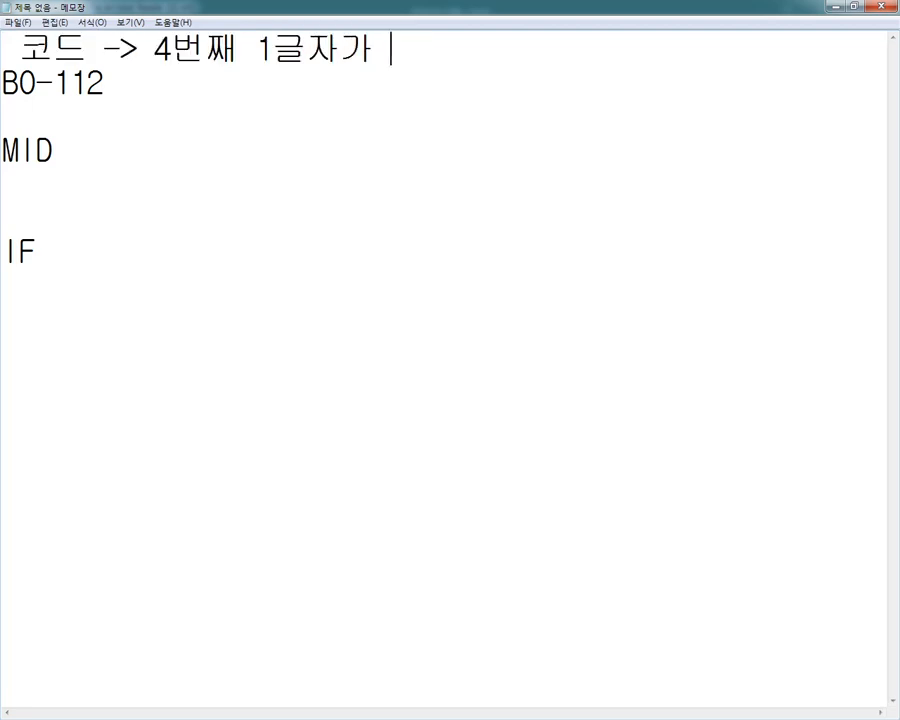
pyautogui.write('1이면 SPD')
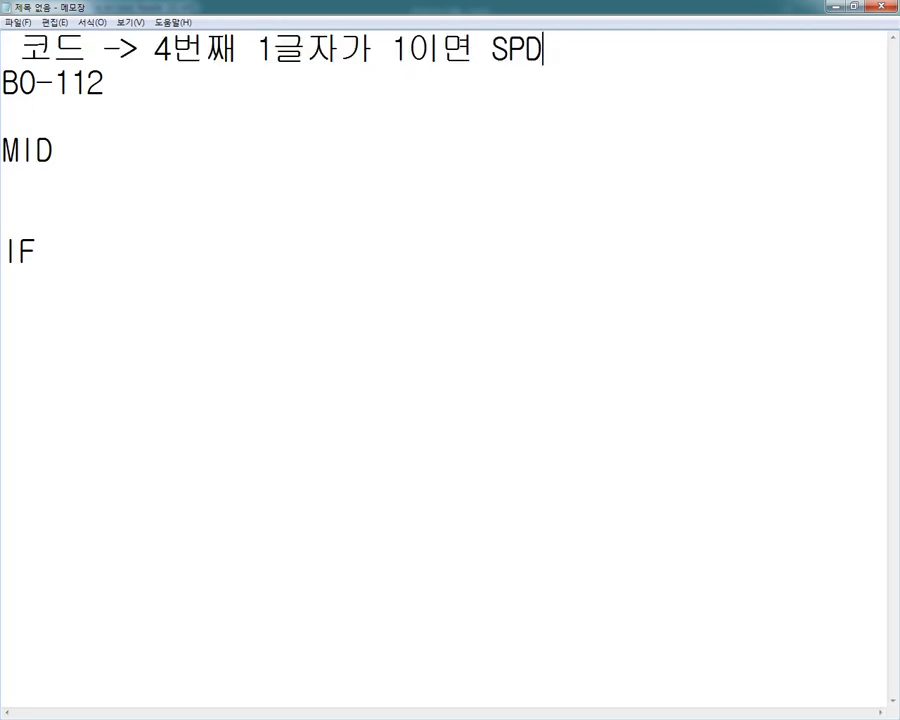
pyautogui.press('BackSpace')
pyautogui.press('BackSpace')
pyautogui.press('BackSpace')
pyautogui.write('네이버, 2ㅇ')
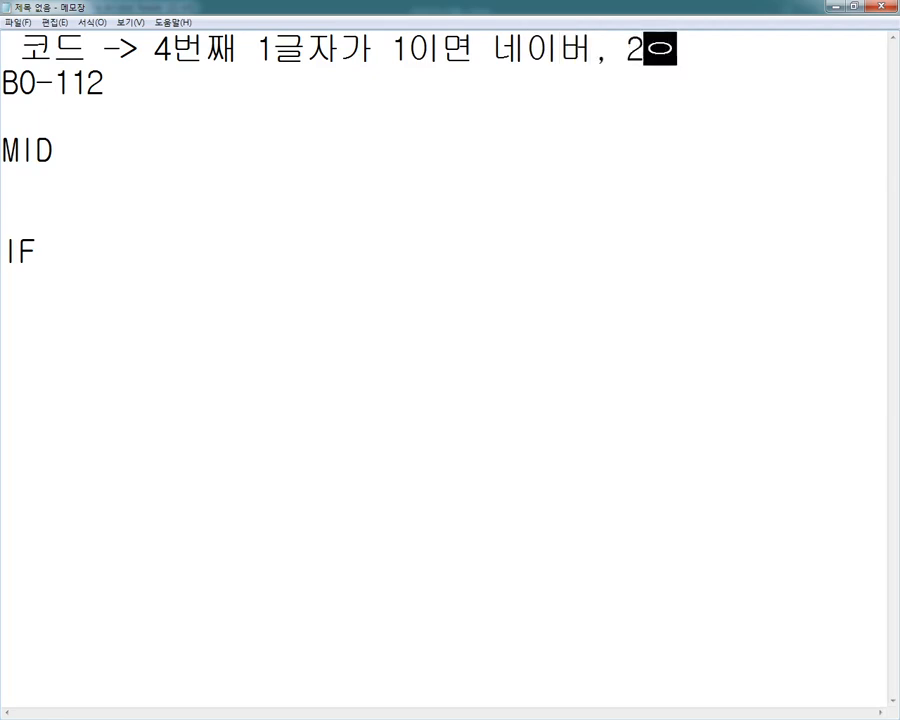
pyautogui.write('ㅣ면 구드')
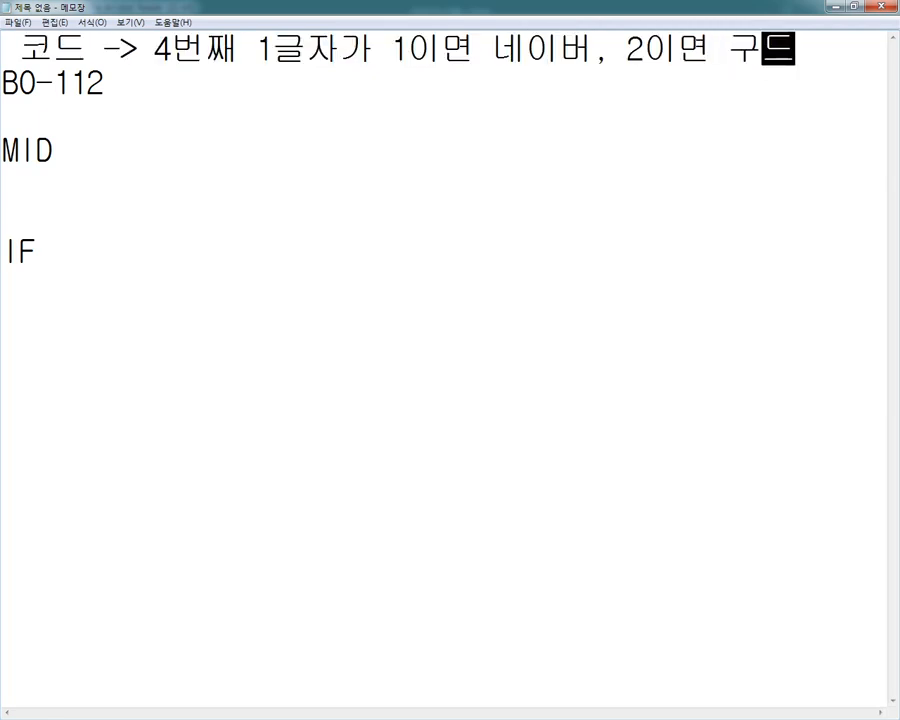
pyautogui.press('BackSpace')
pyautogui.press('BackSpace')
pyautogui.write('글')
pyautogui.press('Return')
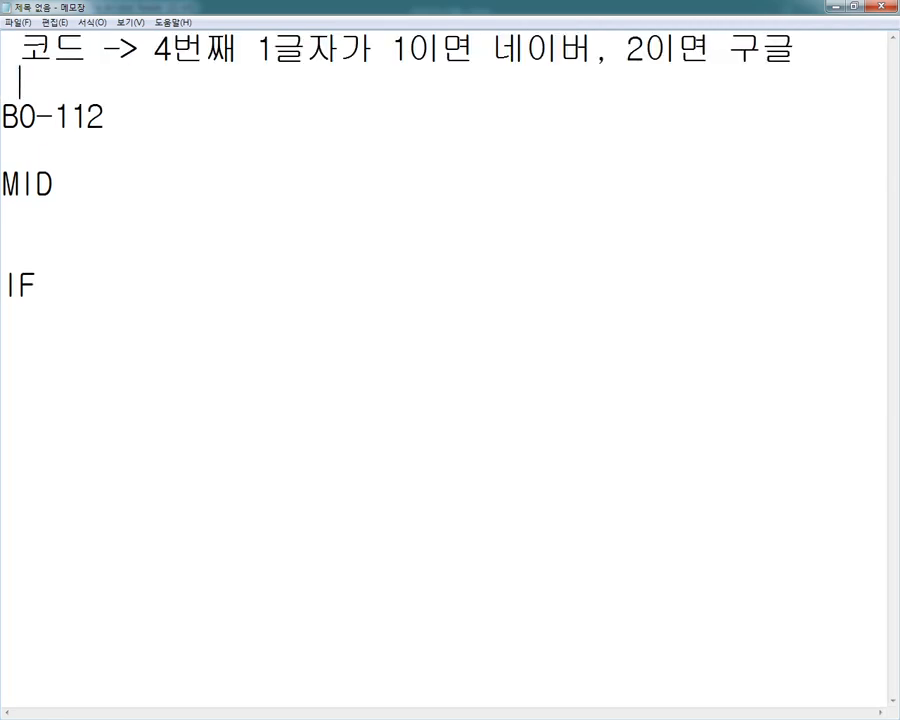
# Complete the rule with "그외는 다음 출력" on its second line, leaving a blank line above BO-112.
pyautogui.write('그외는 다음')
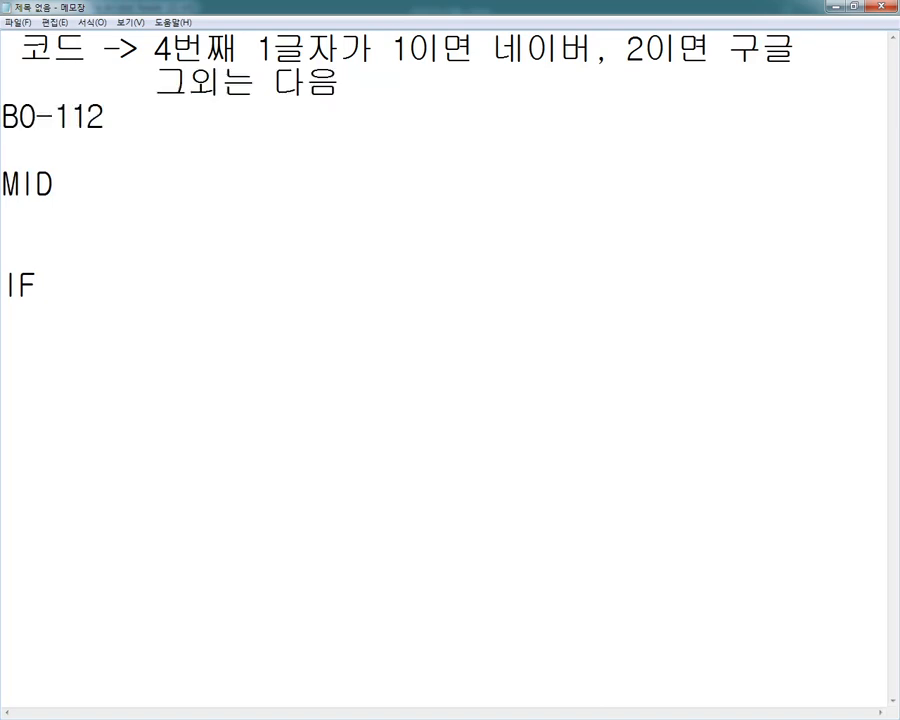
pyautogui.write(' 출력')
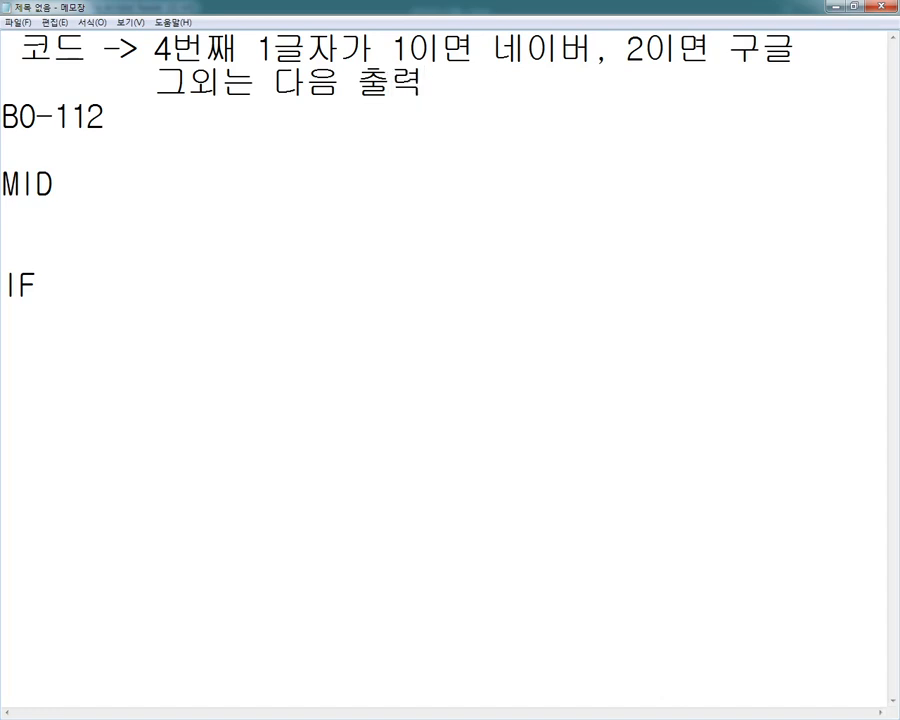
pyautogui.press('Return')
# Describe MID in its heading line as ": 글자를 추출하는 함수(3줄)".
pyautogui.press('Down')
pyautogui.press('Down')
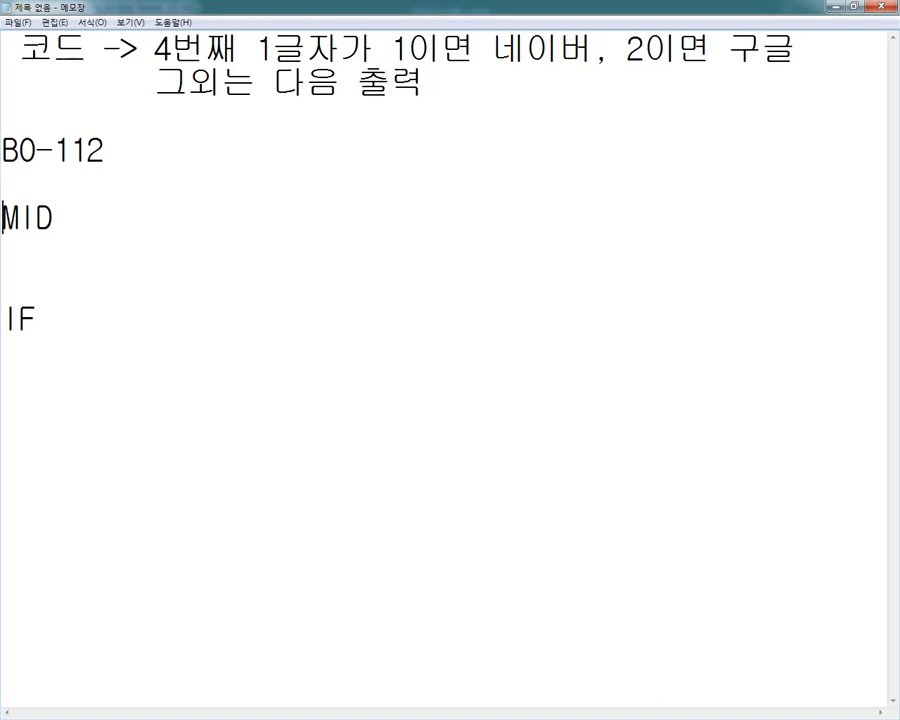
pyautogui.press('End')
pyautogui.write(':')
pyautogui.write(' RMF')
pyautogui.press('BackSpace')
pyautogui.press('BackSpace')
pyautogui.press('BackSpace')
pyautogui.press('Hangul')
pyautogui.write('글자')
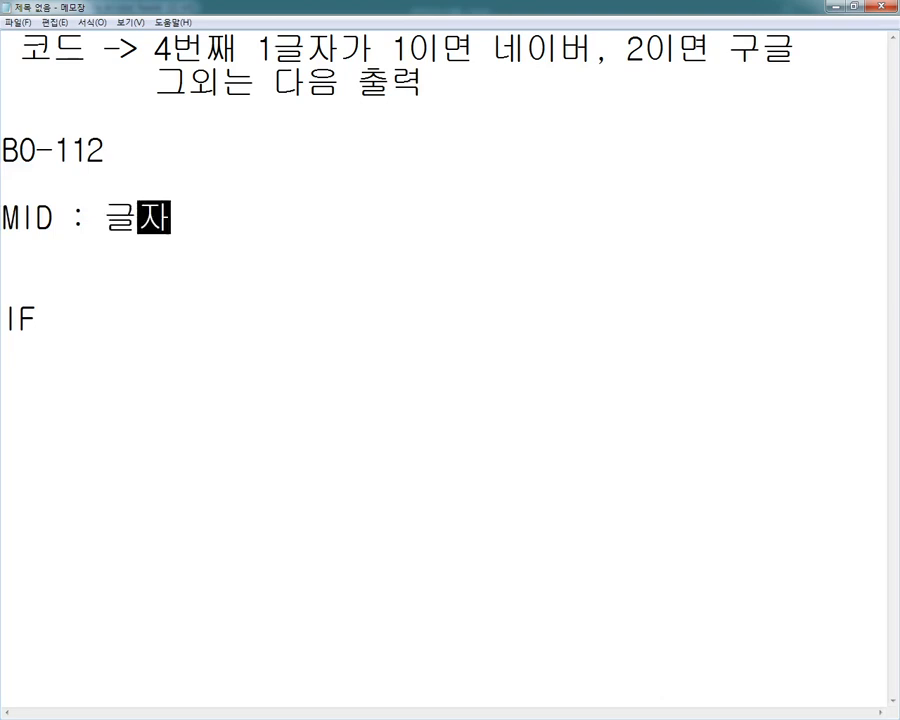
pyautogui.write('를 추출하는 함수')
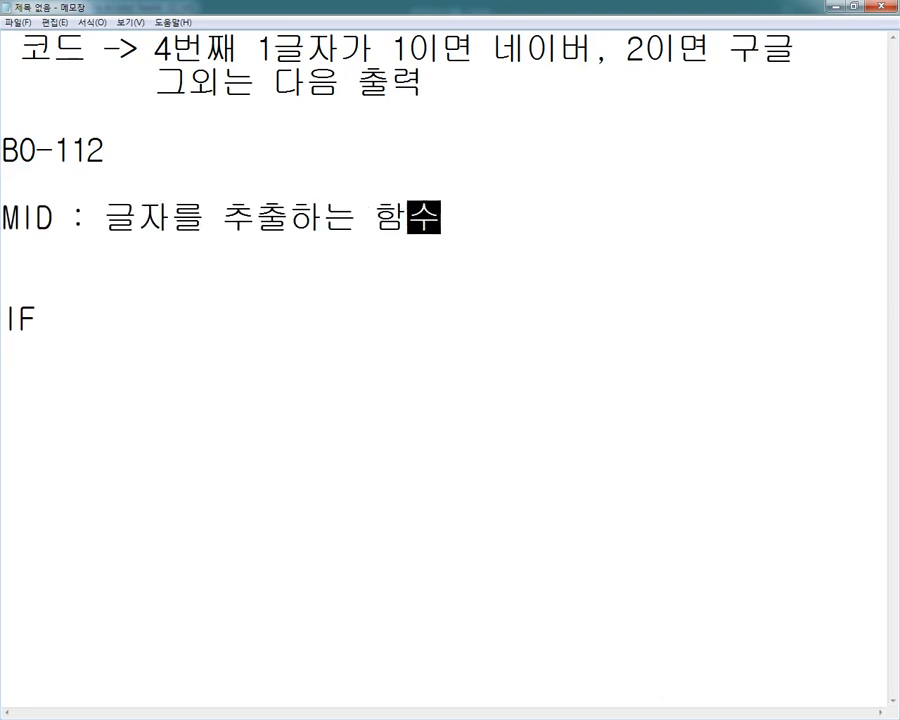
pyautogui.write('(')
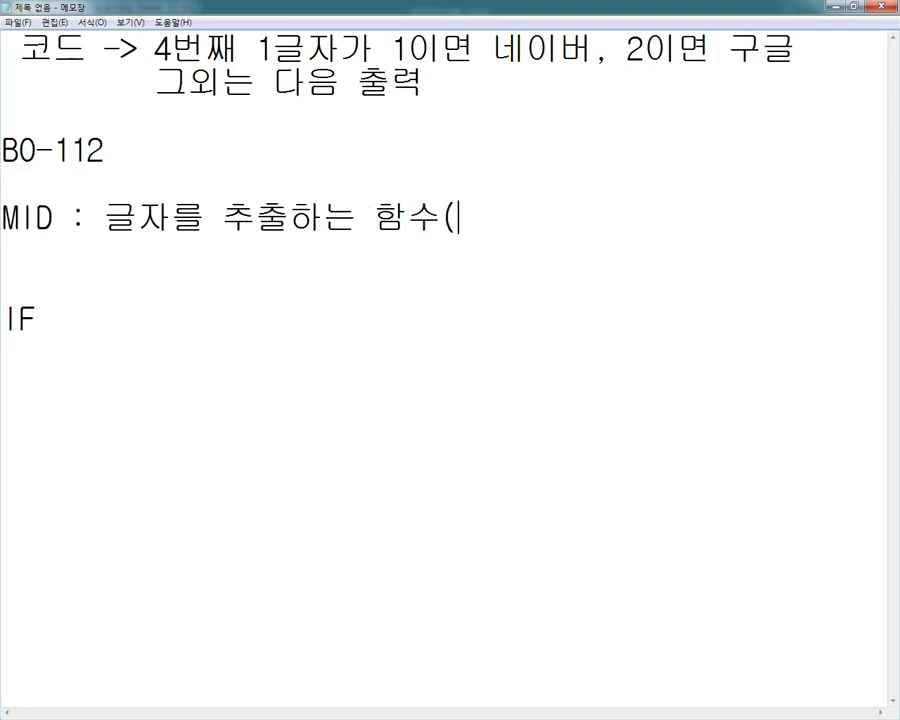
pyautogui.write('3줄)')
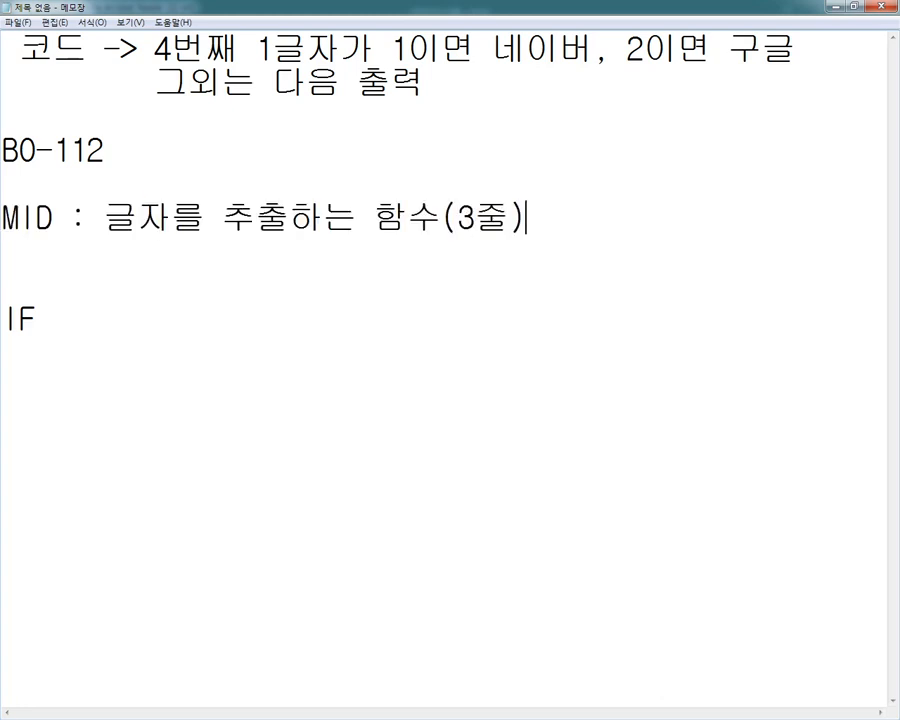
# Add the first argument line "1줄 : 추출대상이 되는 글자 입력 또는 선택" under the MID description.
pyautogui.press('Return')
pyautogui.write('1줄 ')
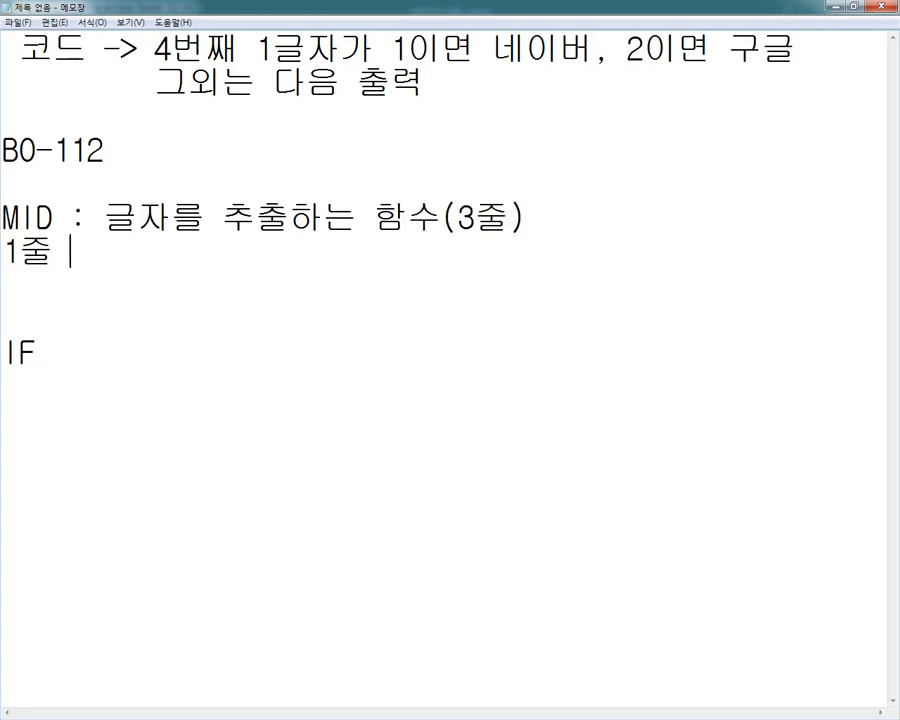
pyautogui.write(': 추출')
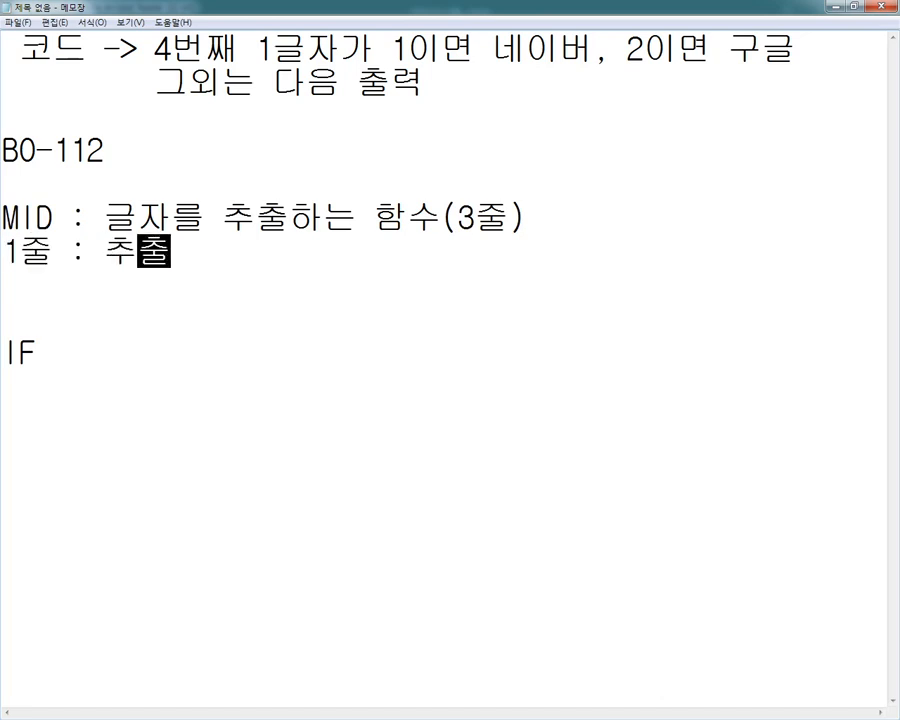
pyautogui.write('대상이 되는 ')
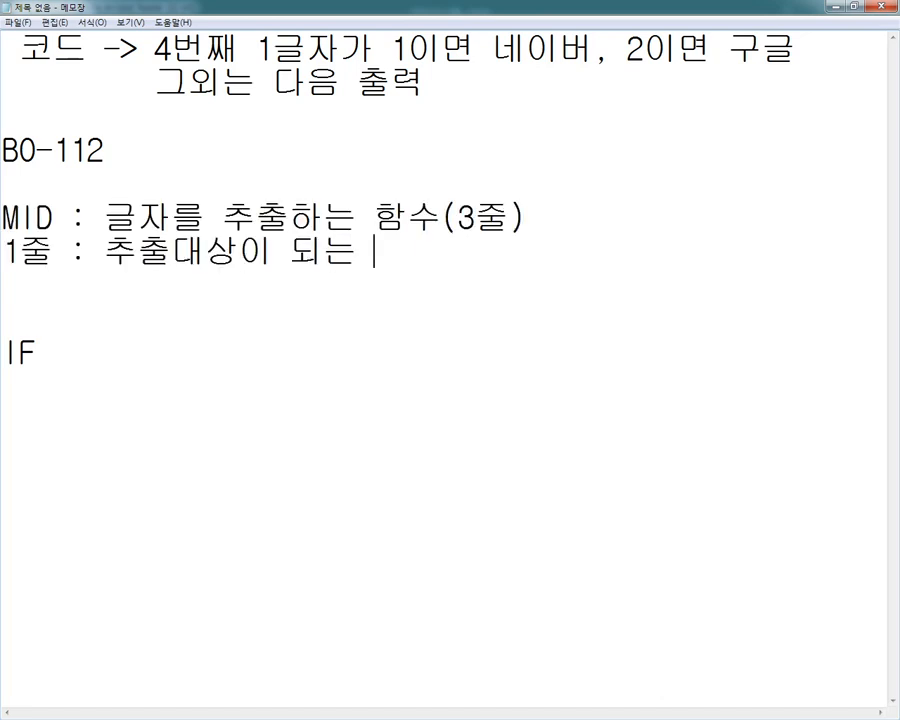
pyautogui.write('글자')
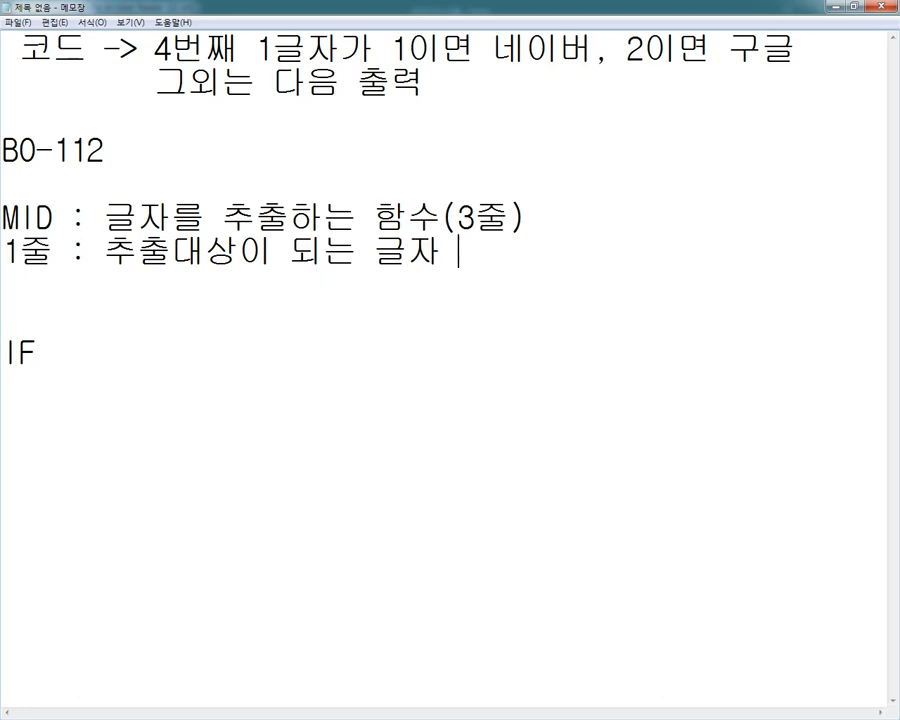
pyautogui.write('입력')
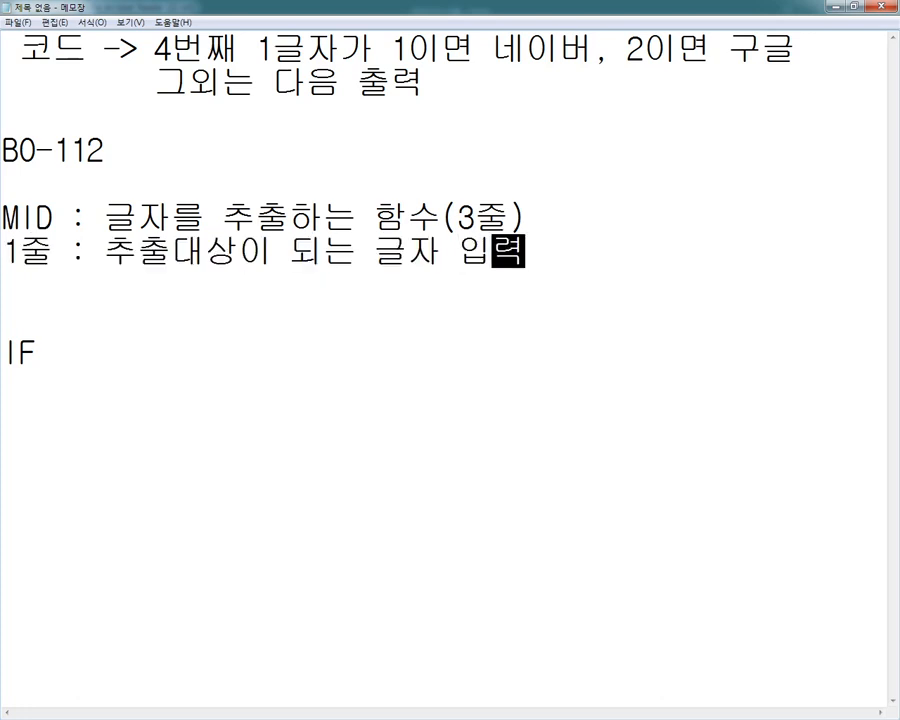
pyautogui.write(' 또는')
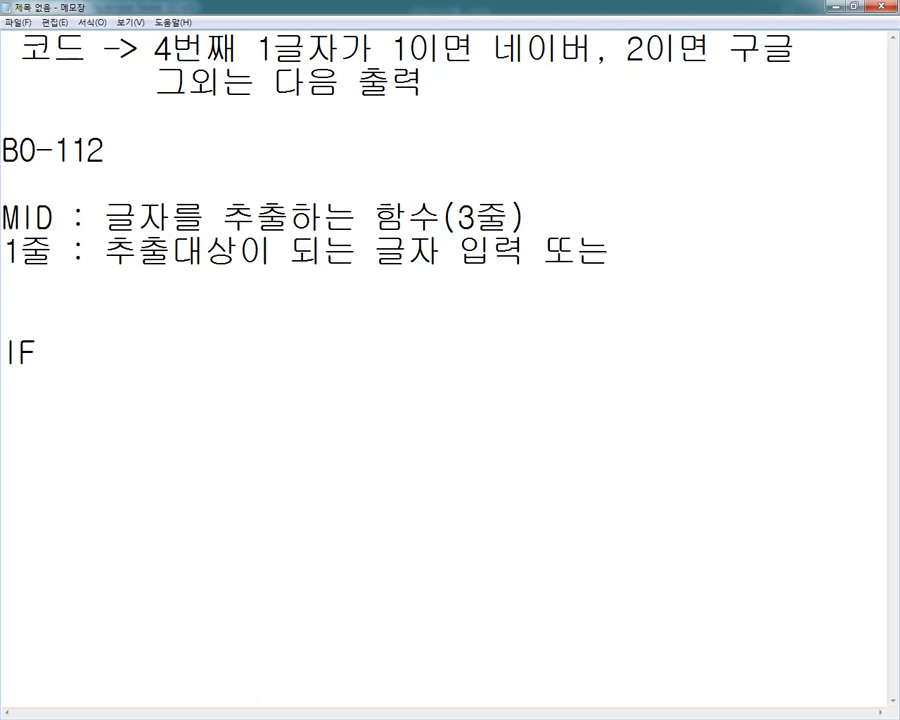
pyautogui.write(' 선택')
pyautogui.press('Return')
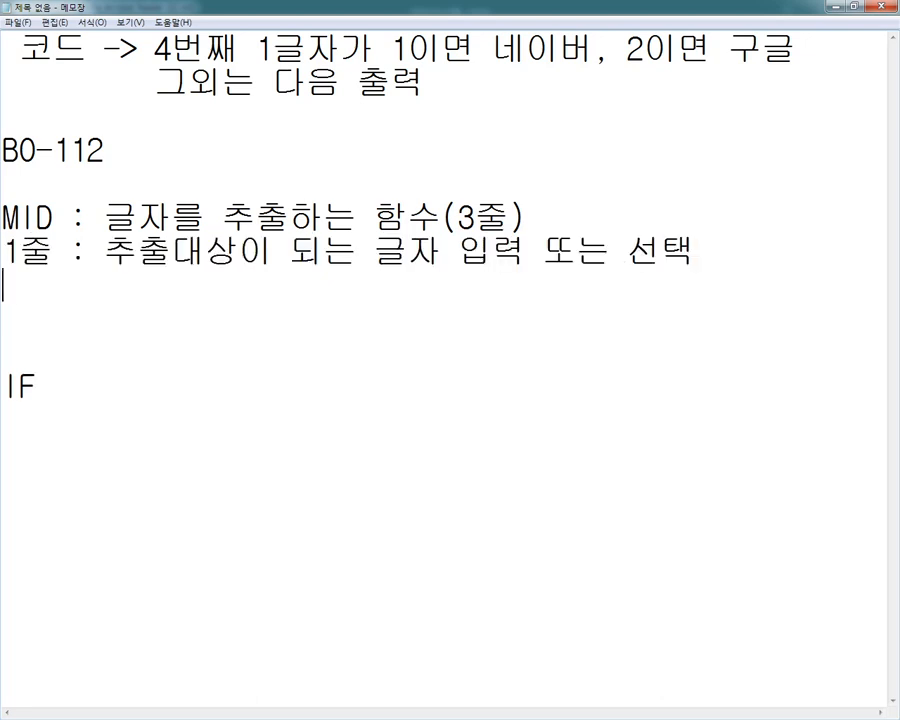
# Add the argument line "2줄(START) :" below the first one and insert the label (TEXT) after 1줄.
pyautogui.write('2줄 :')
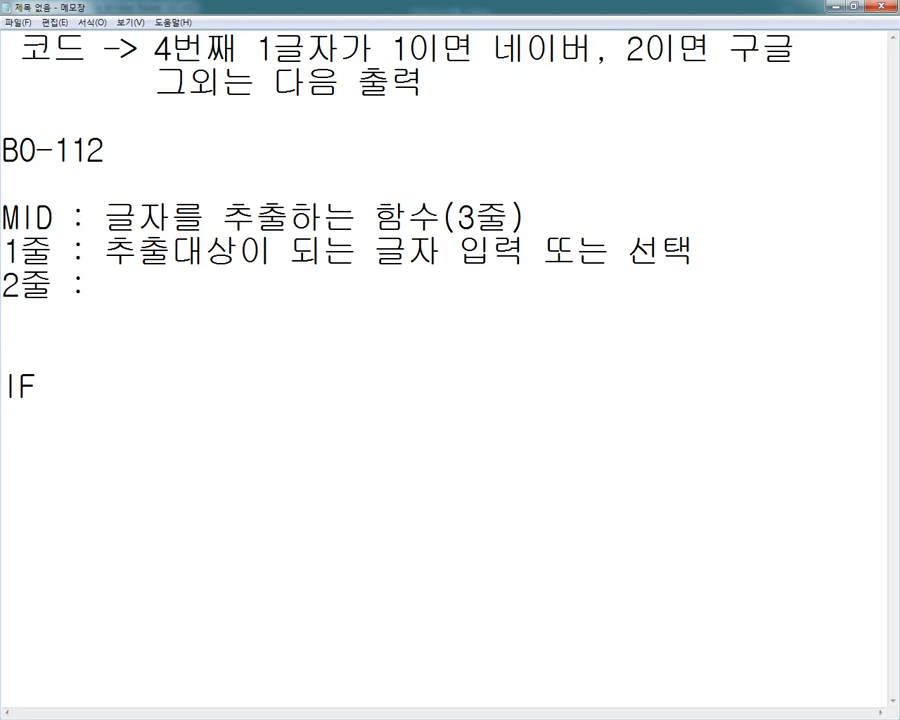
pyautogui.moveTo(104, 253); pyautogui.dragTo(692, 253)
pyautogui.click(104, 285)
pyautogui.write('(TEXT')
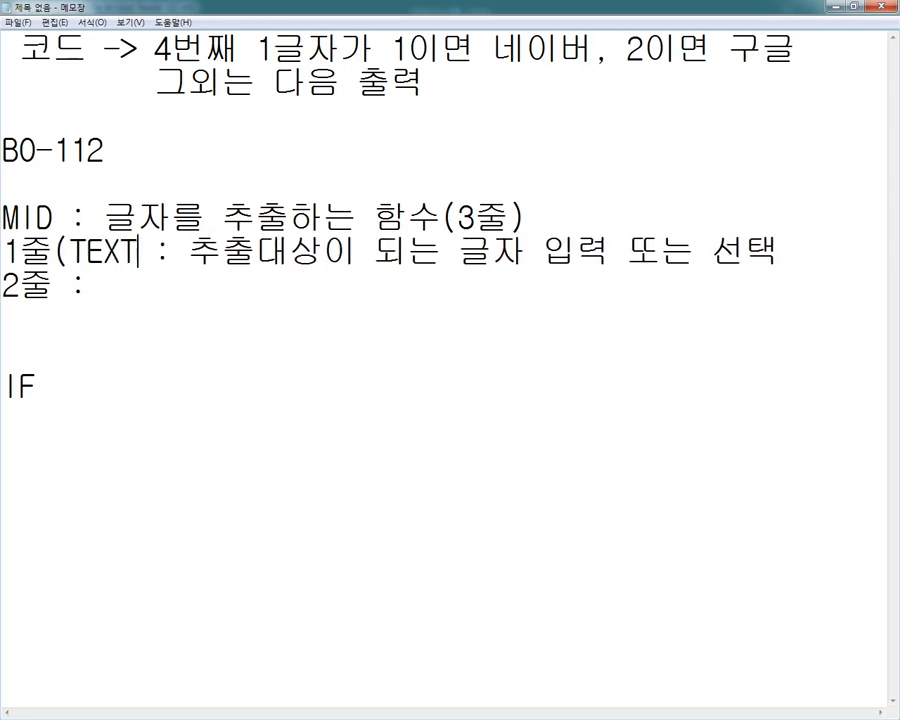
pyautogui.write(')')
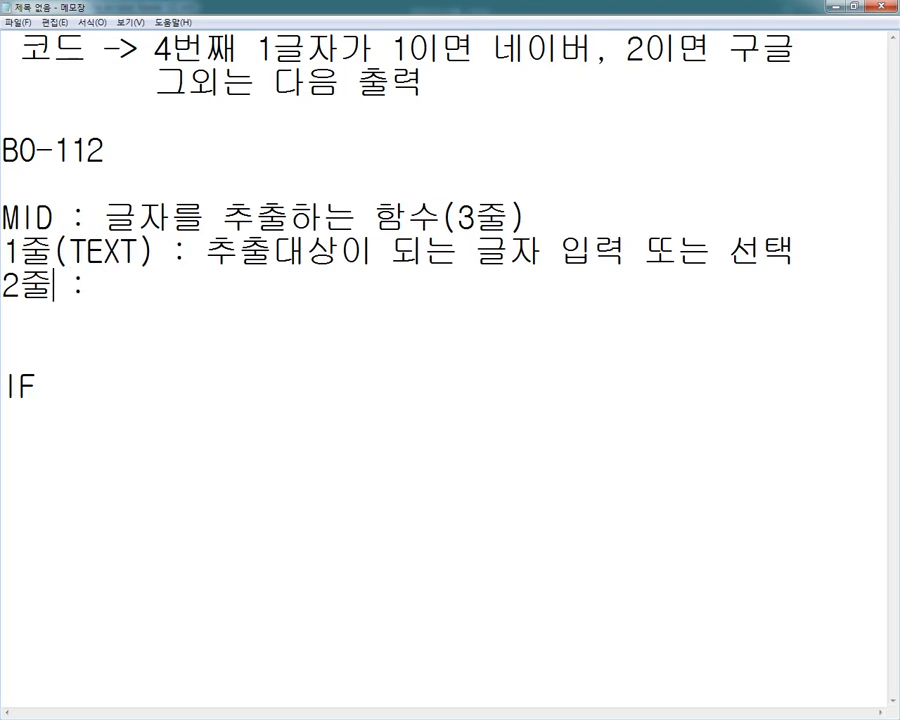
pyautogui.write('(START')
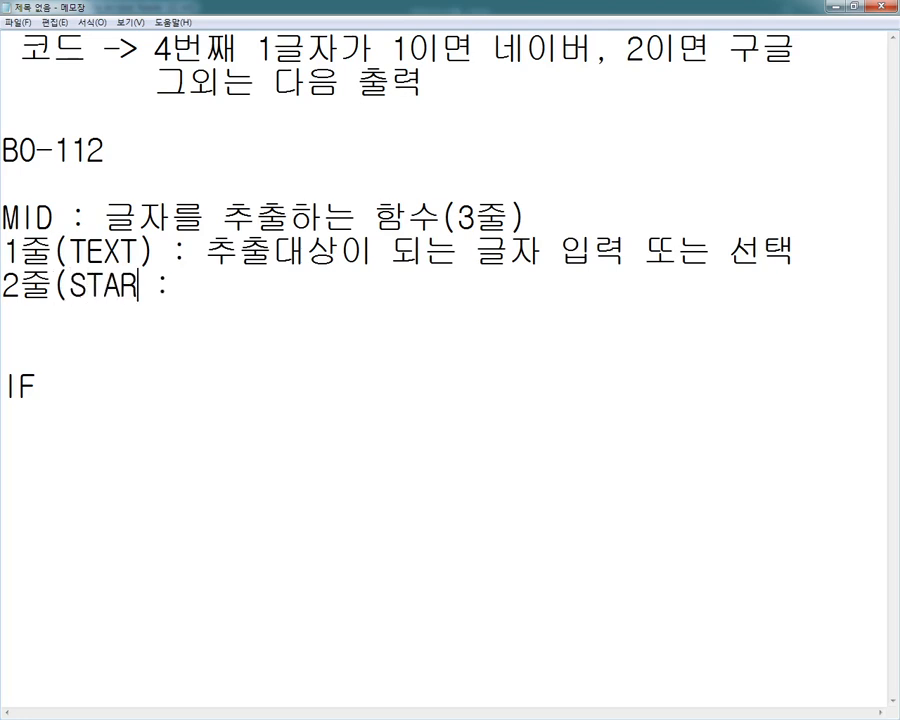
pyautogui.write(') :')
pyautogui.press('Return')
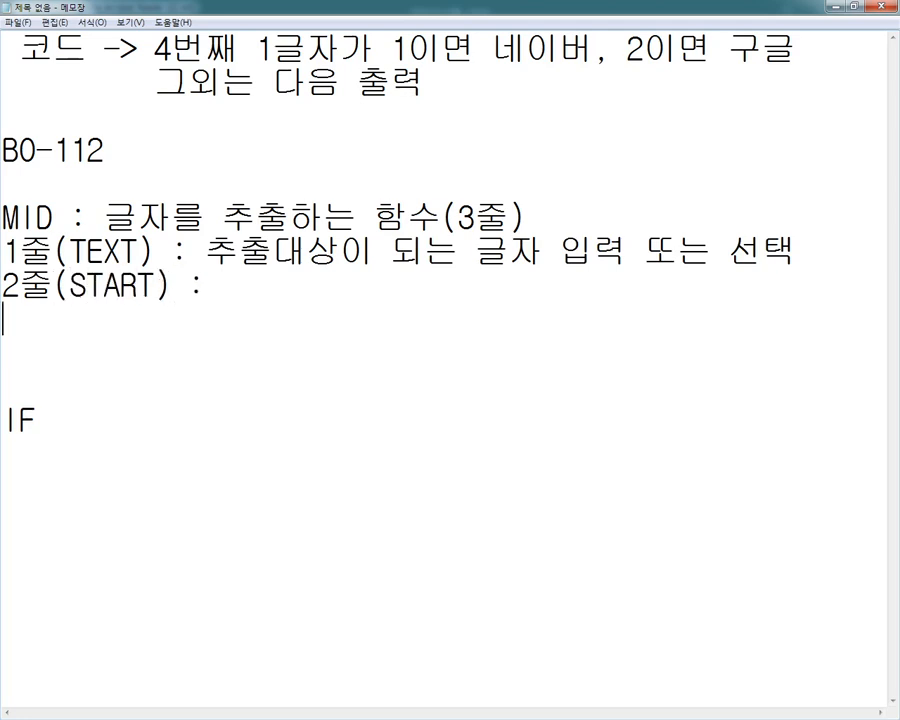
# Add the third MID argument label "3줄(NUM)" on the line below 2줄(START).
pyautogui.write('3WNF')
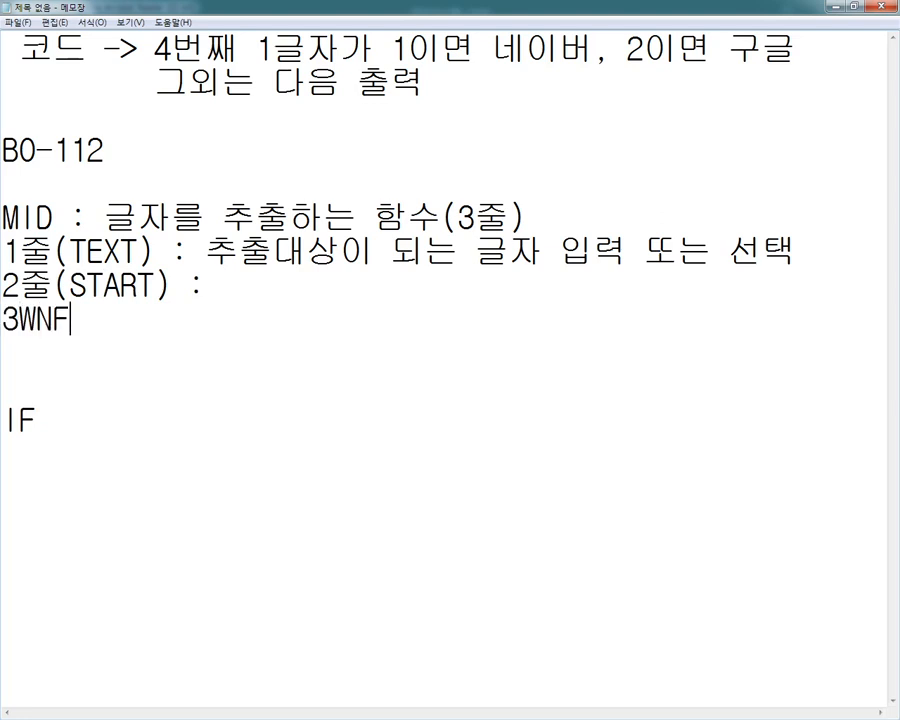
pyautogui.press('BackSpace')
pyautogui.press('BackSpace')
pyautogui.press('Hangul')
pyautogui.write('줄(')
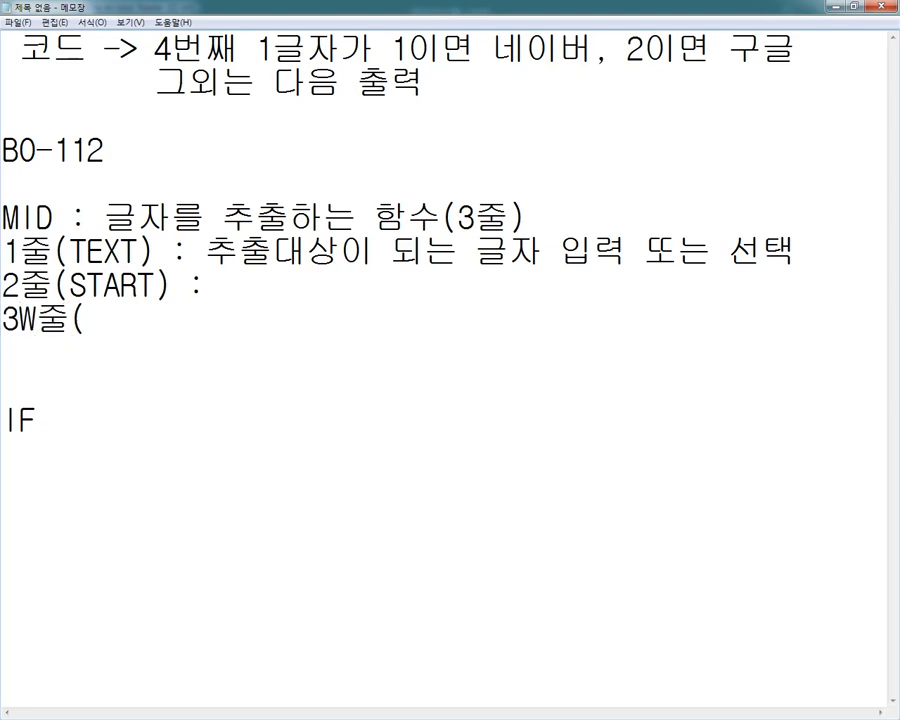
pyautogui.press('Left')
pyautogui.press('Left')
pyautogui.press('BackSpace')
pyautogui.write('ㅜ')
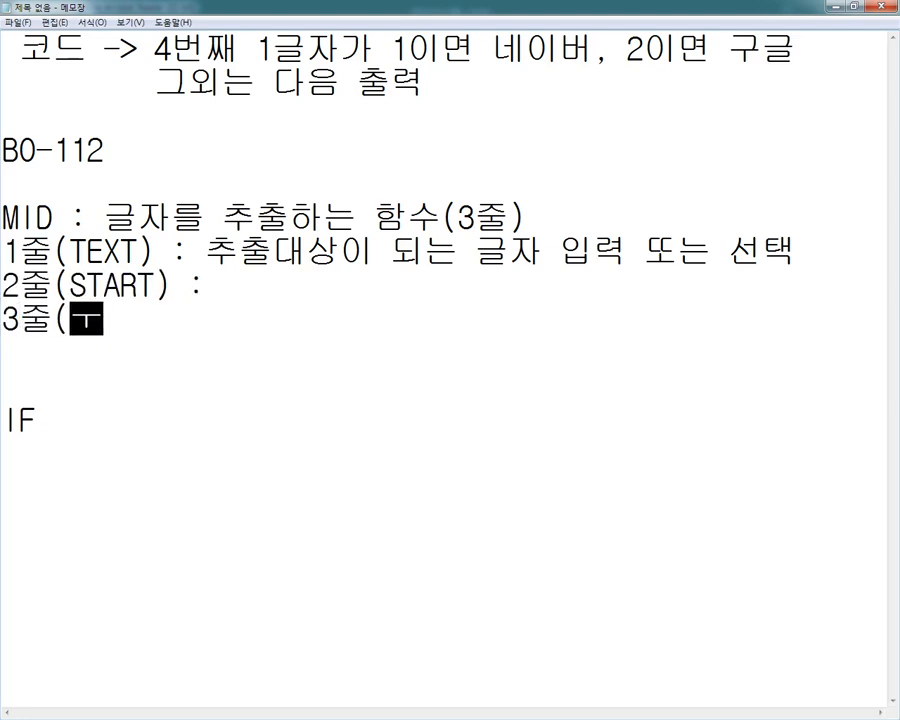
pyautogui.press('BackSpace')
pyautogui.press('Hangul')
pyautogui.write('NUM) ')
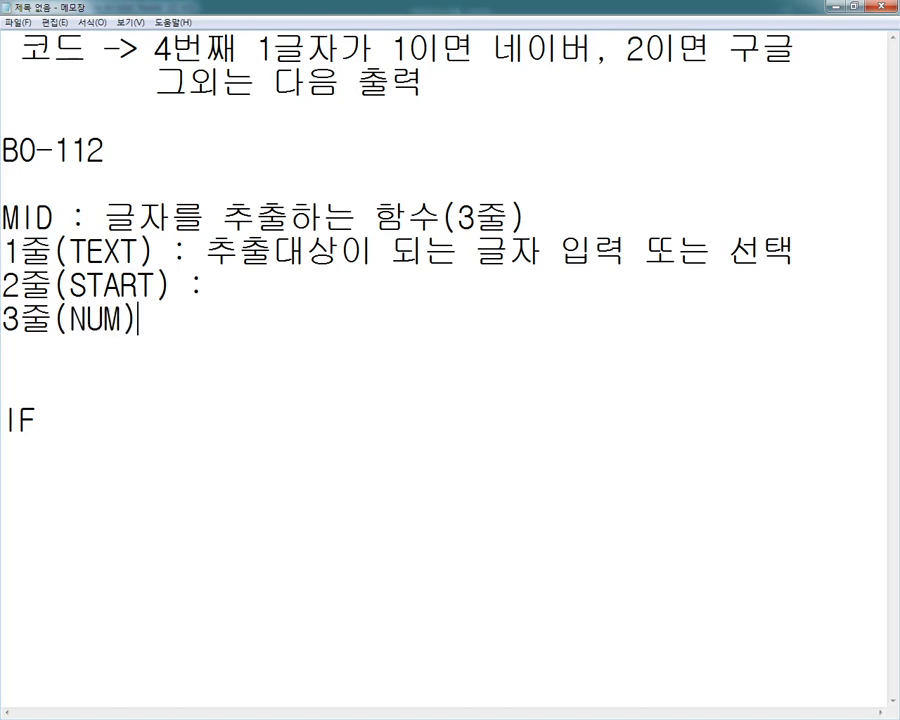
# Complete the 3줄(NUM) note with the description ": 가져올 글자 개수 숫자로 입력".
pyautogui.write(': ')
pyautogui.write('가져올 글자')
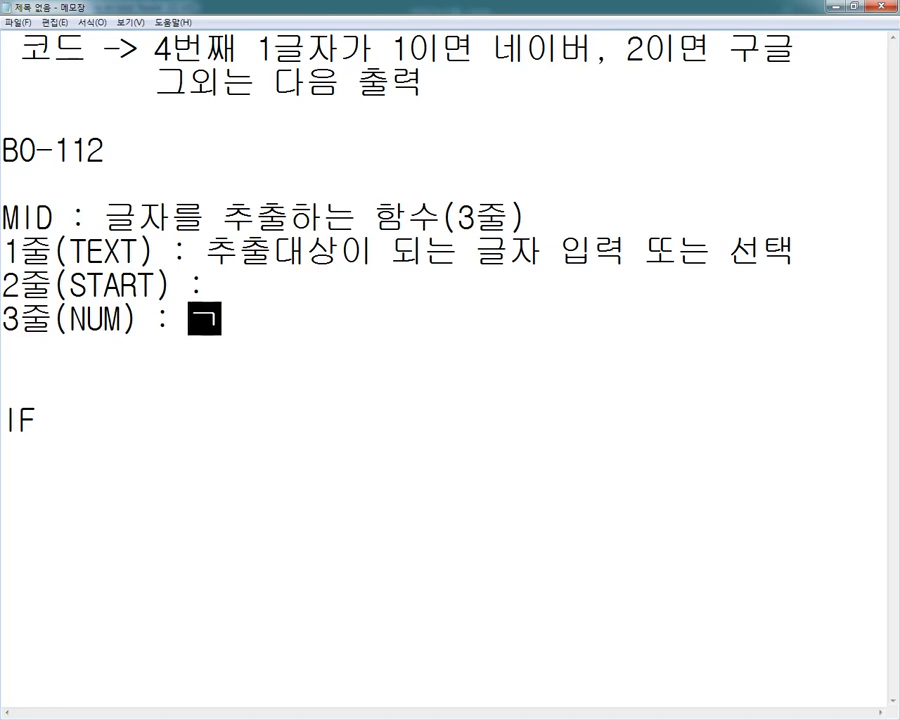
pyautogui.write(' 개')
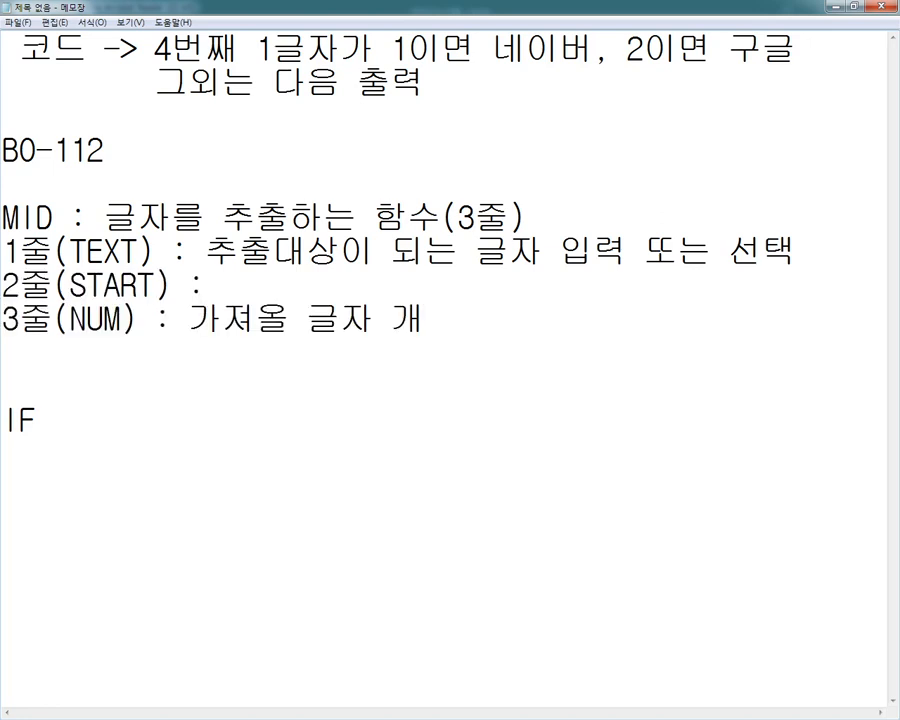
pyautogui.write('수 수자로 입력')
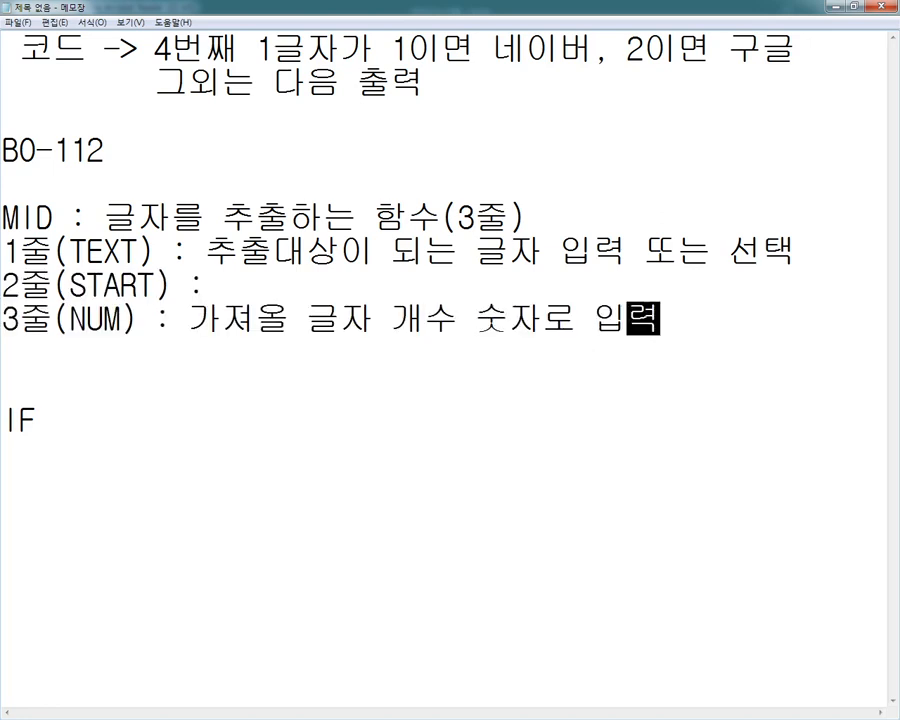
# Describe the 2줄(START) argument as "시작할 글자위치의 번호 숫자로 입력".
pyautogui.press('Up')
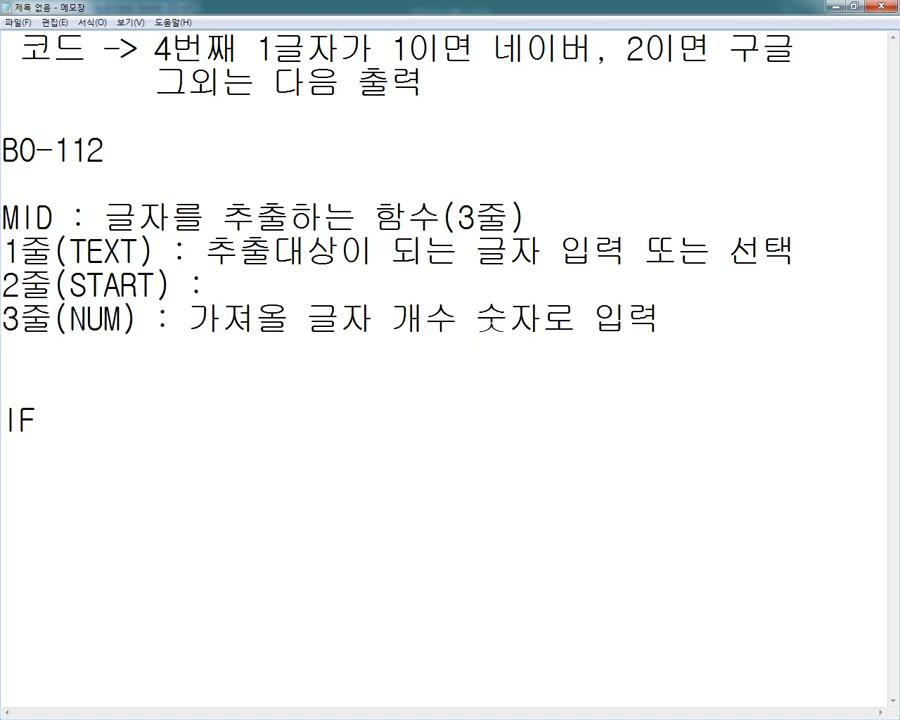
pyautogui.write('시작할')
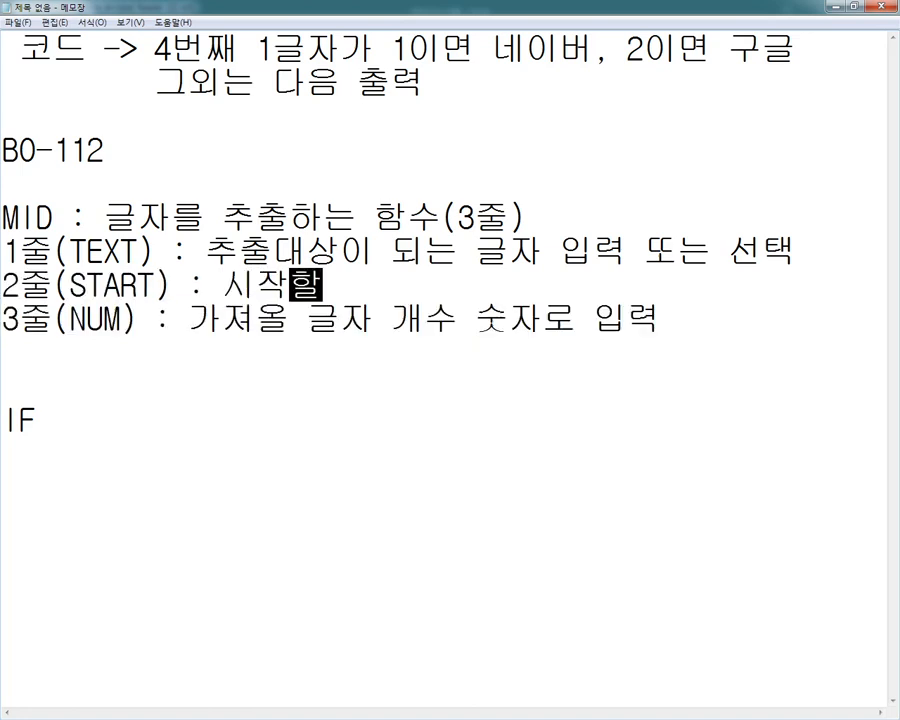
pyautogui.write(' 글자위치의')
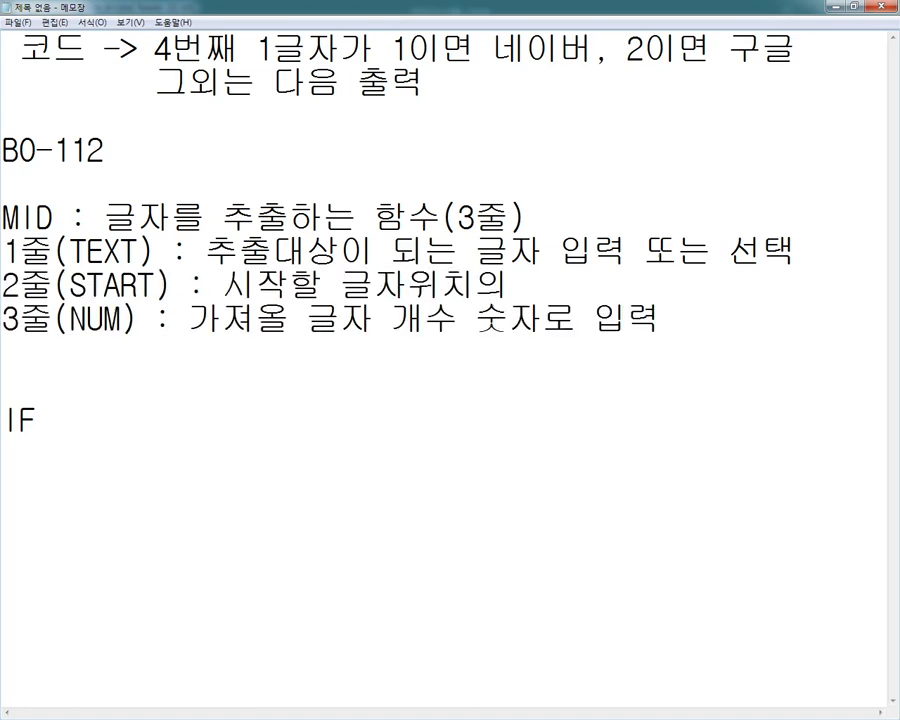
pyautogui.write(' 번호 숫자로 입력')
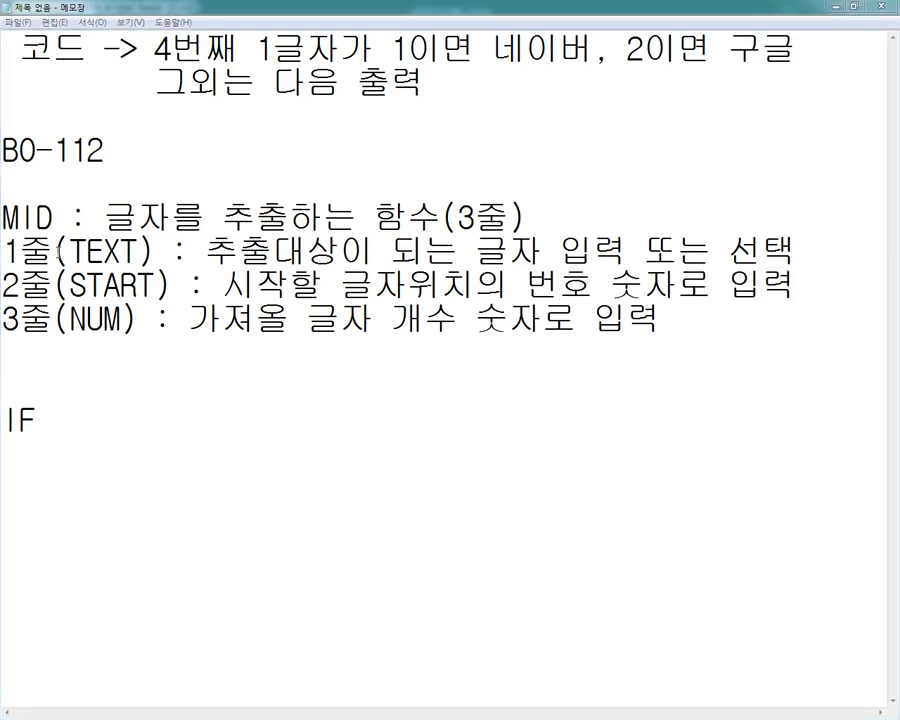
# Box the 1줄(TEXT) label and the code BO-112 with an arrow linking them, and clear the annotations.
pyautogui.click(435, 168)
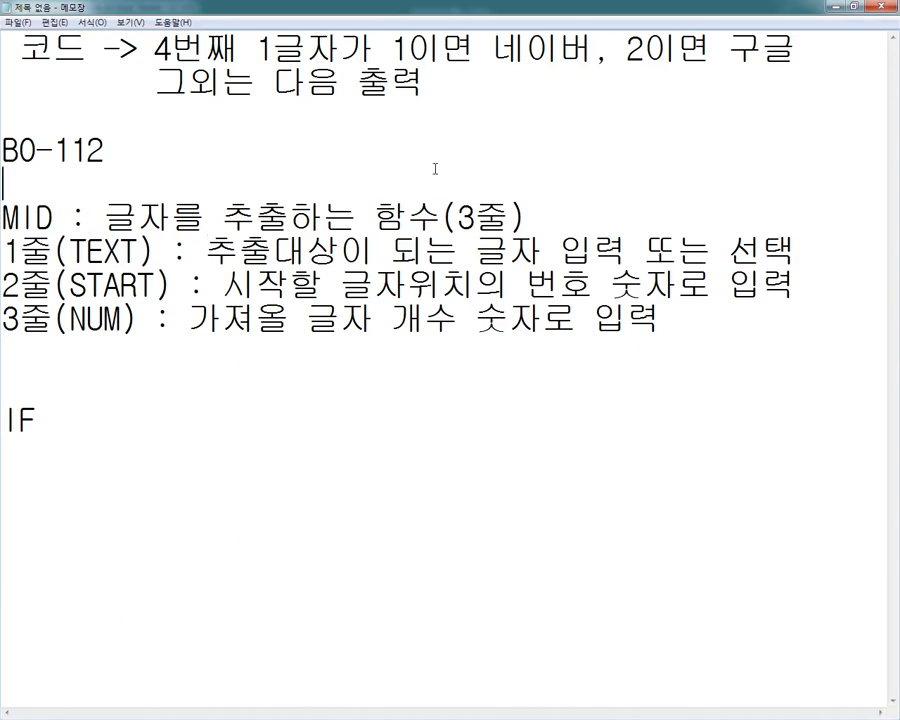
pyautogui.moveTo(9, 237); pyautogui.dragTo(167, 273)
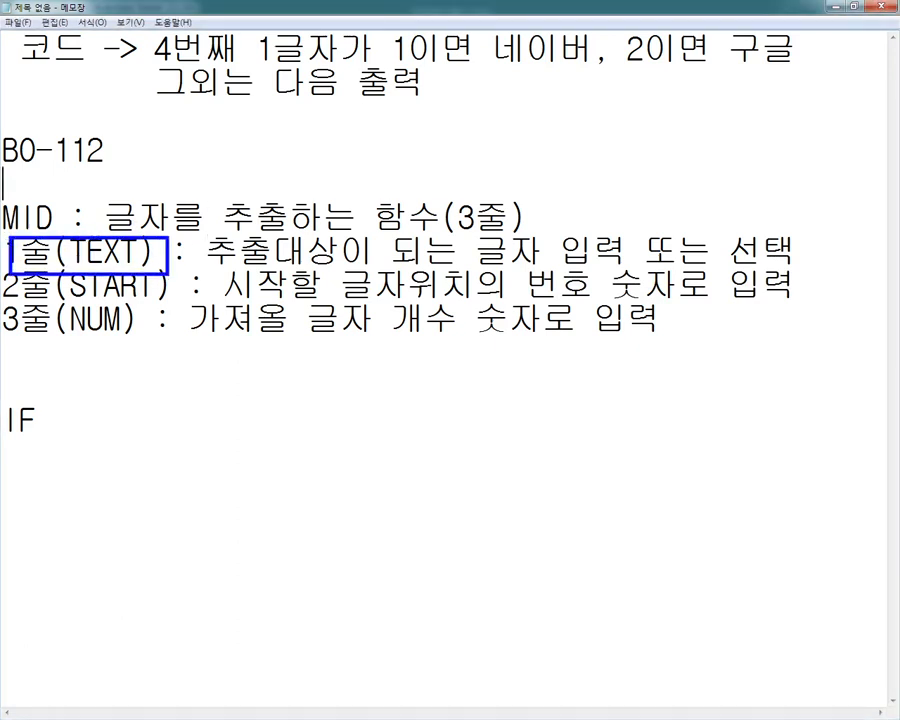
pyautogui.moveTo(92, 240); pyautogui.dragTo(73, 179)
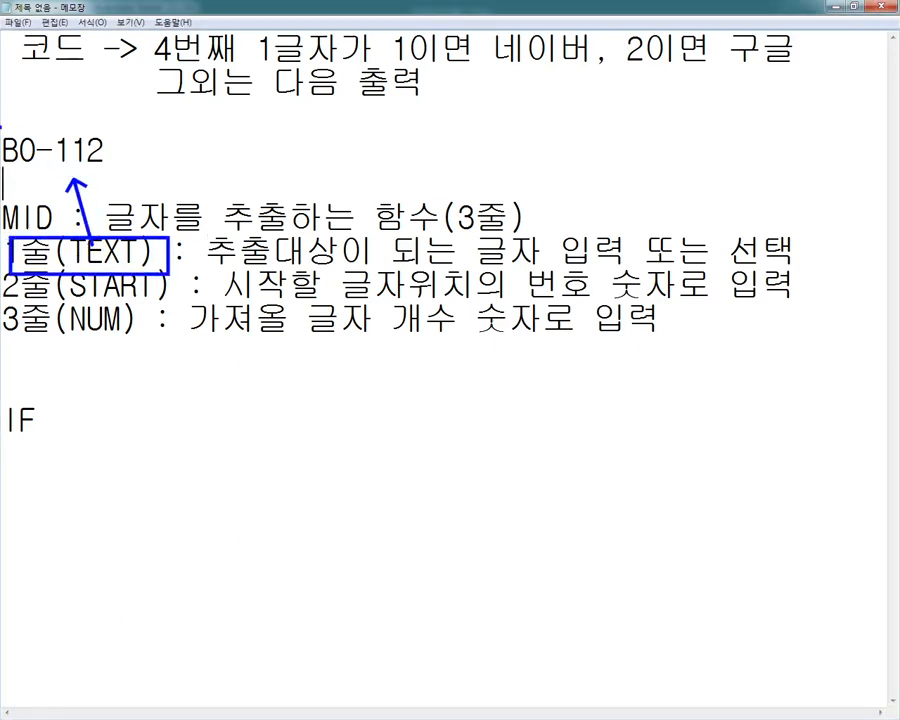
pyautogui.moveTo(2, 127); pyautogui.dragTo(108, 164)
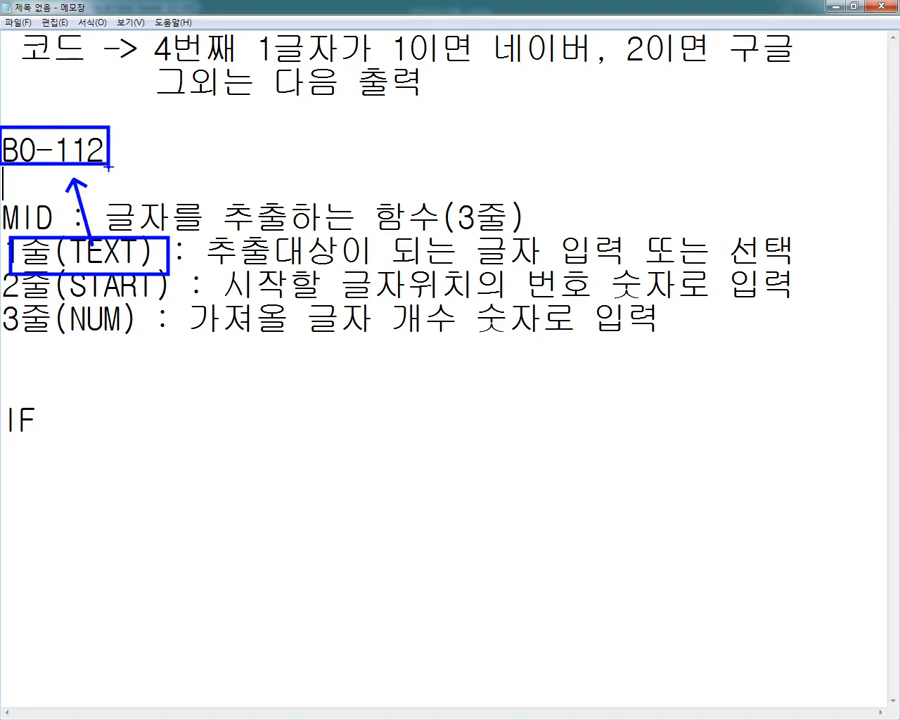
pyautogui.press('Escape')
# Write the example formula =MID(A4, 4, 1) below the 3줄(NUM) note, temporarily marking the first four characters of BO-112 with arrows.
pyautogui.click(79, 357)
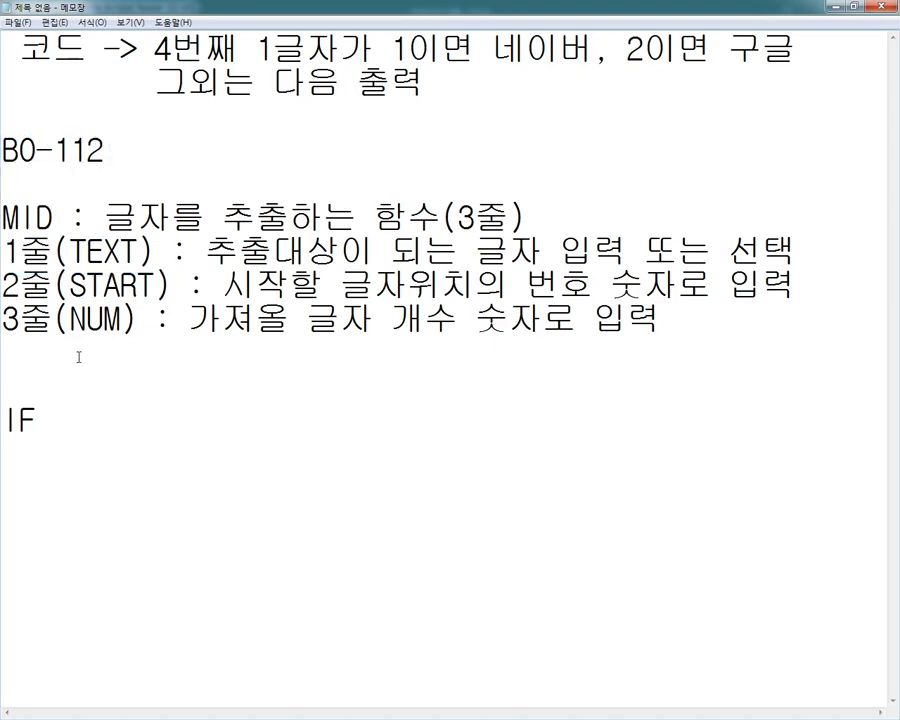
pyautogui.write('=MID')
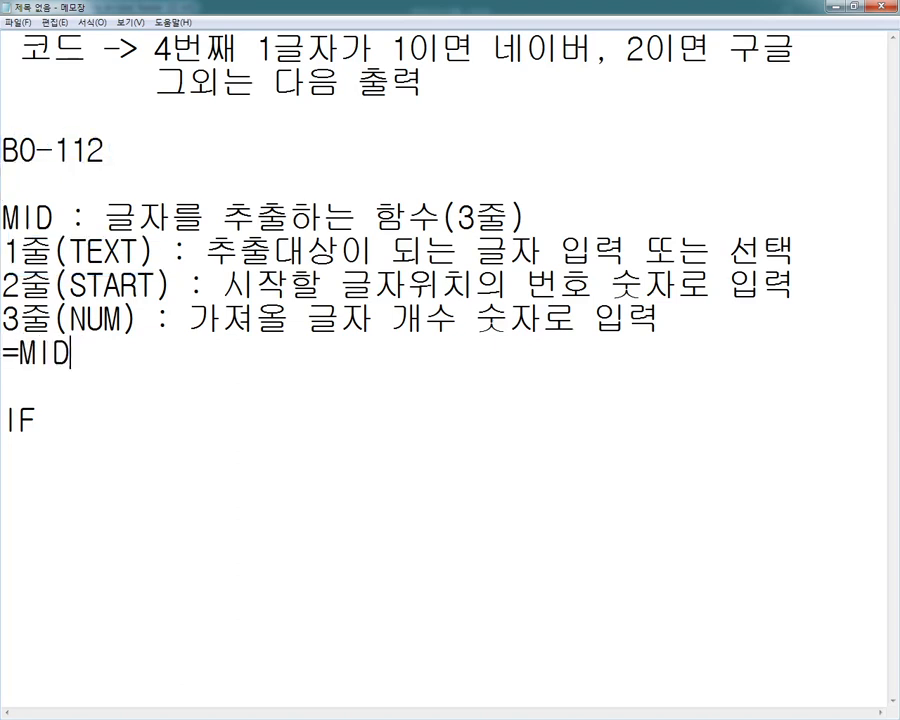
pyautogui.write('(A4,')
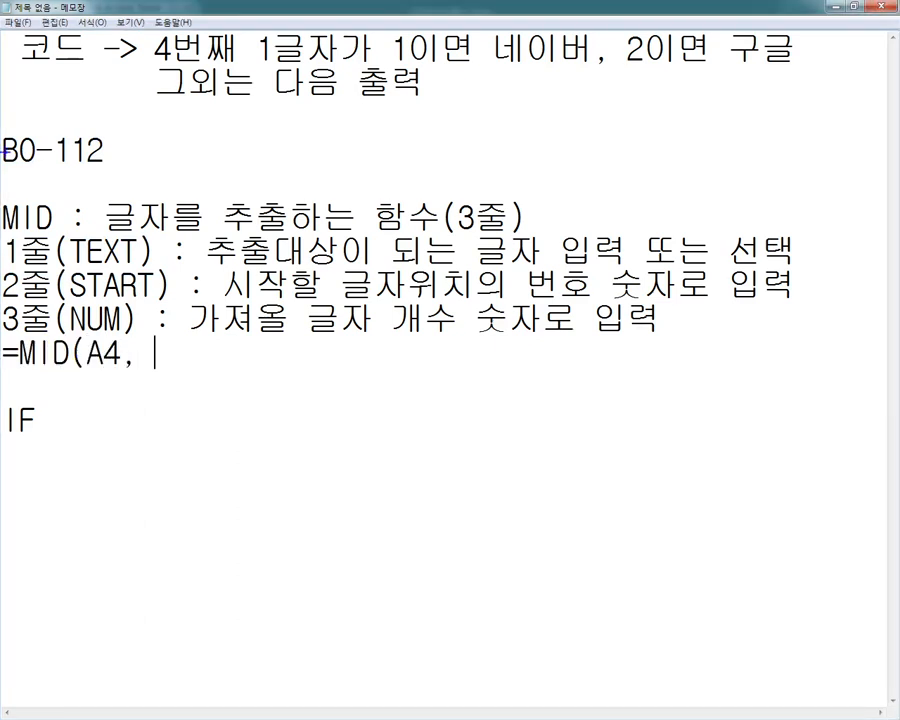
pyautogui.moveTo(13, 102); pyautogui.dragTo(12, 126)
pyautogui.moveTo(29, 101)
pyautogui.mouseDown()
pyautogui.moveTo(27, 133)
pyautogui.moveTo(46, 135)
pyautogui.mouseUp()
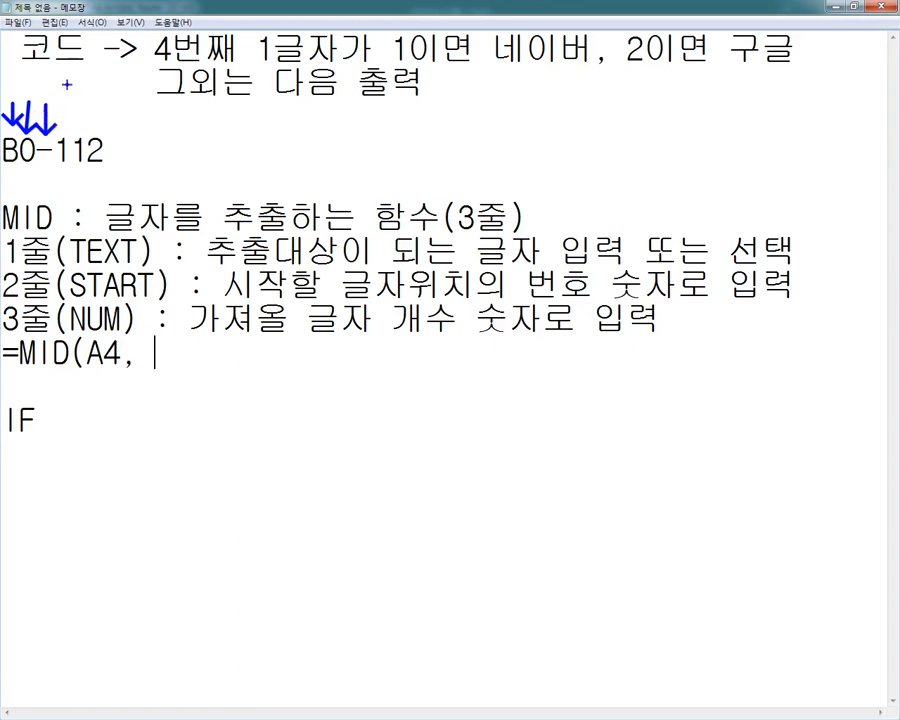
pyautogui.moveTo(67, 85); pyautogui.dragTo(66, 127)
pyautogui.press('Escape')
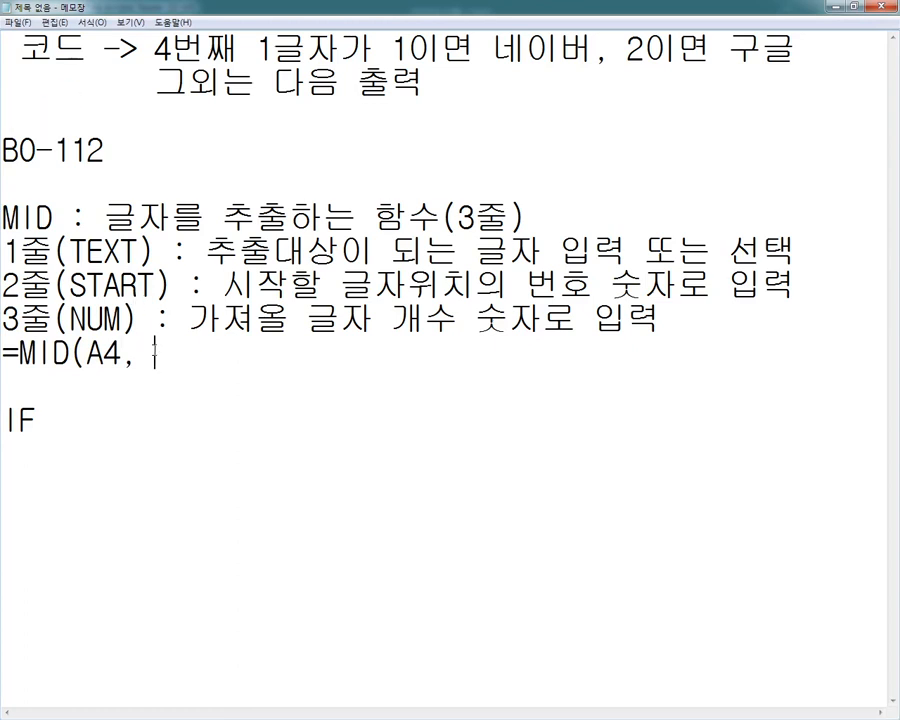
pyautogui.write('4, 1)')
# Illustrate Num values 2 and 3 with arrows over 112 and handwritten numbers under the example formula, and clear the annotations.
pyautogui.hotkey('ctrl', '2')
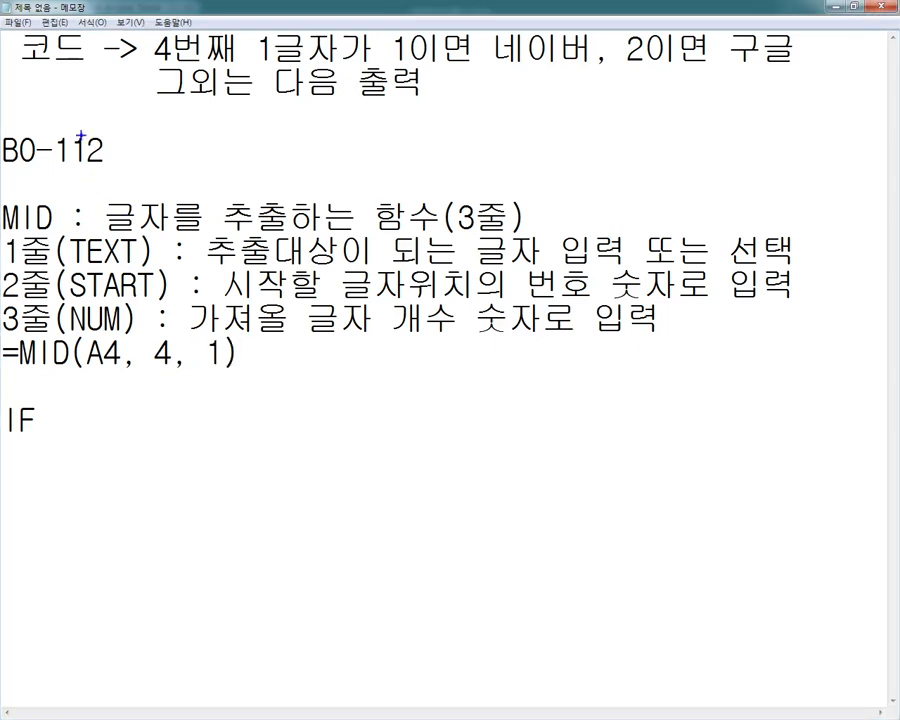
pyautogui.moveTo(59, 96); pyautogui.dragTo(60, 128)
pyautogui.moveTo(200, 377)
pyautogui.mouseDown()
pyautogui.moveTo(234, 378)
pyautogui.moveTo(275, 398)
pyautogui.mouseUp()
pyautogui.moveTo(85, 97); pyautogui.dragTo(77, 128)
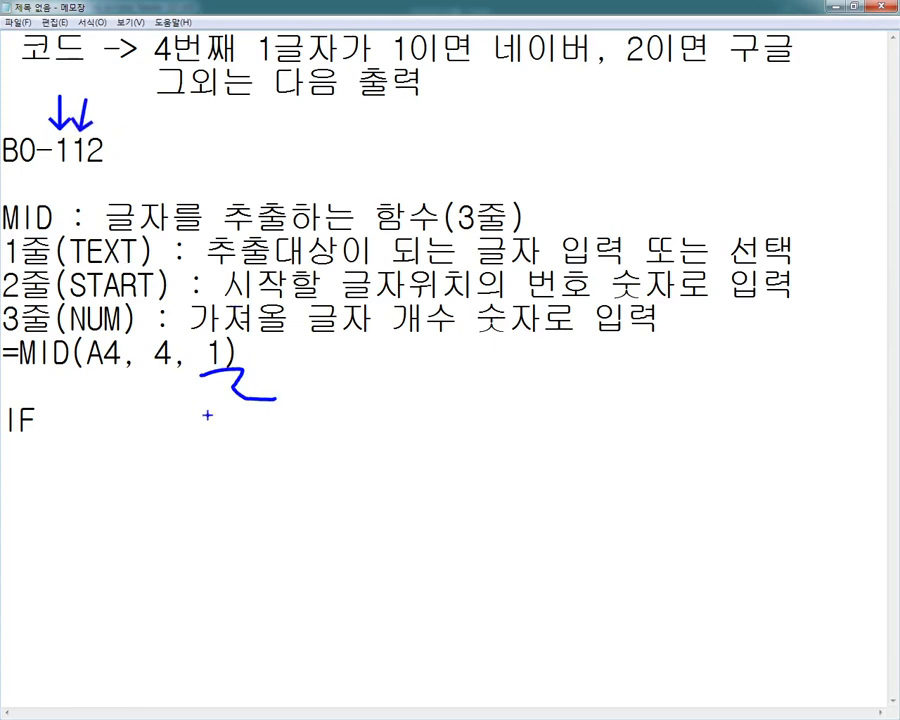
pyautogui.moveTo(216, 412); pyautogui.dragTo(241, 451)
pyautogui.moveTo(95, 101); pyautogui.dragTo(110, 120)
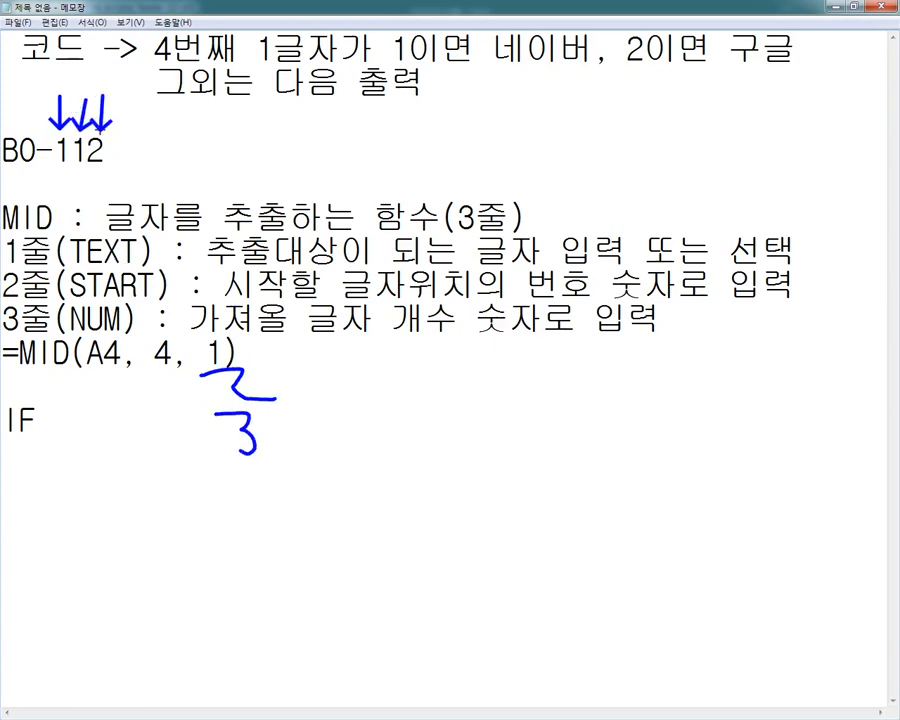
pyautogui.moveTo(58, 166)
pyautogui.mouseDown()
pyautogui.moveTo(100, 166)
pyautogui.moveTo(192, 366)
pyautogui.moveTo(196, 358)
pyautogui.moveTo(303, 393)
pyautogui.moveTo(538, 323)
pyautogui.moveTo(420, 311)
pyautogui.moveTo(482, 317)
pyautogui.mouseUp()
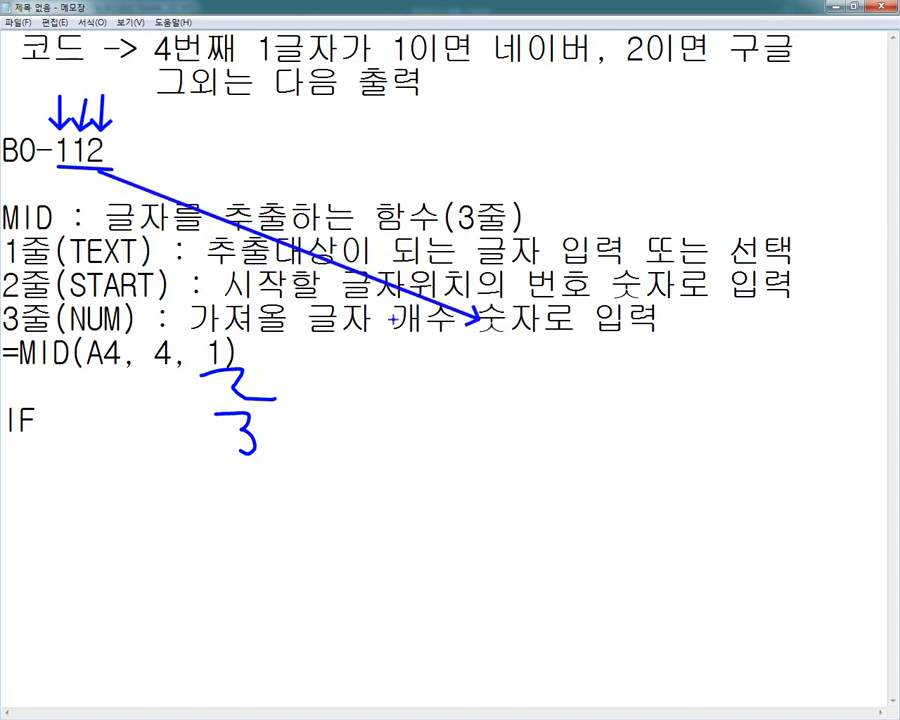
pyautogui.press('Escape')
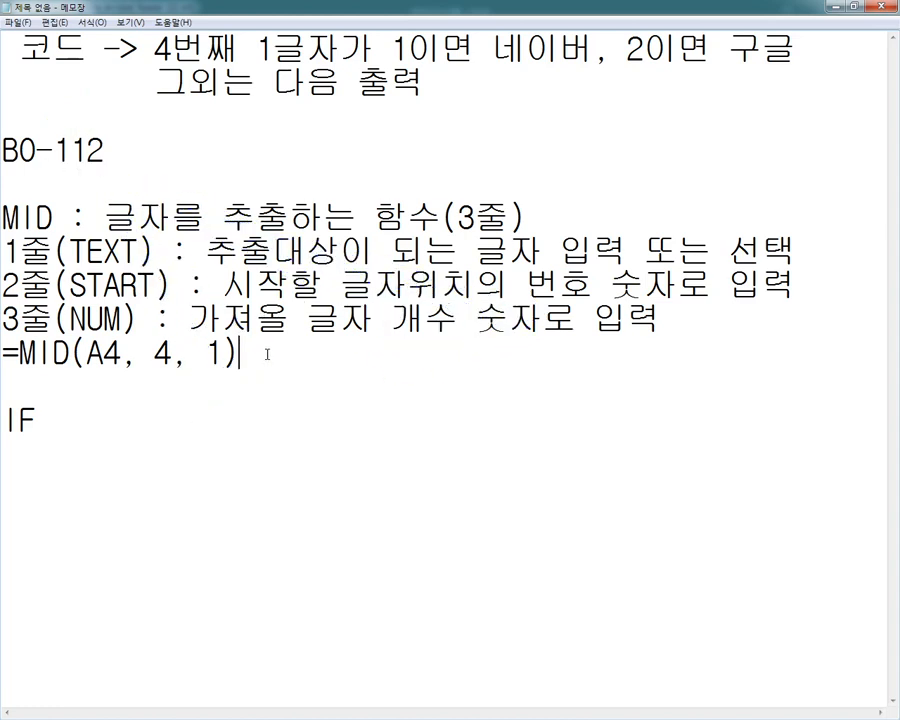
# Switch to Excel and start a MID formula in J5 with its function arguments dialog open and moved clear of row 5.
pyautogui.moveTo(261, 354); pyautogui.dragTo(3, 354)
pyautogui.click(297, 363)
pyautogui.hotkey('alt', 'Tab')
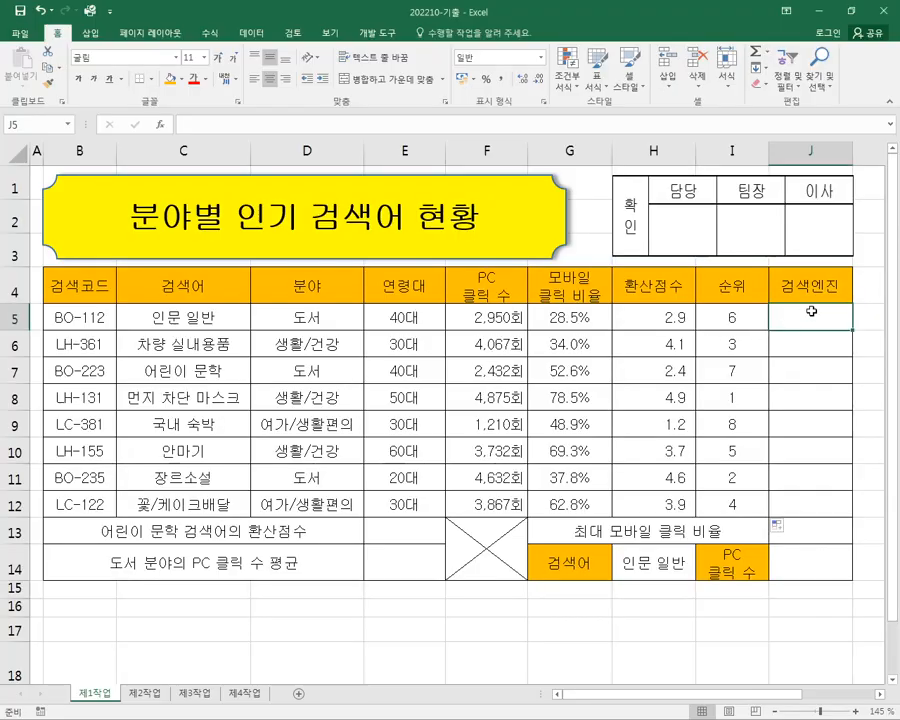
pyautogui.write('=MID')
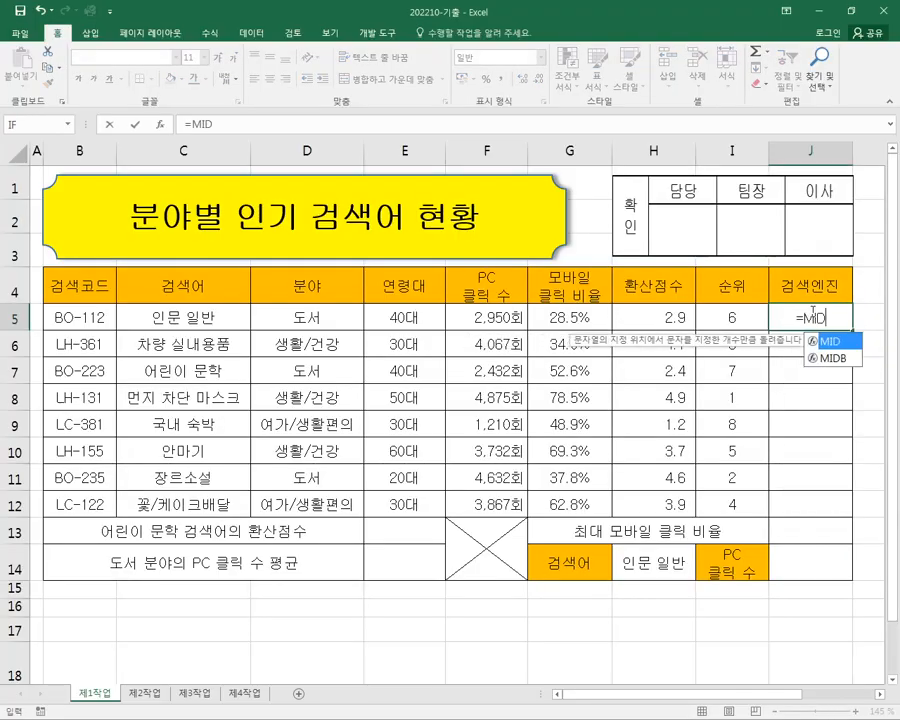
pyautogui.doubleClick(836, 343)
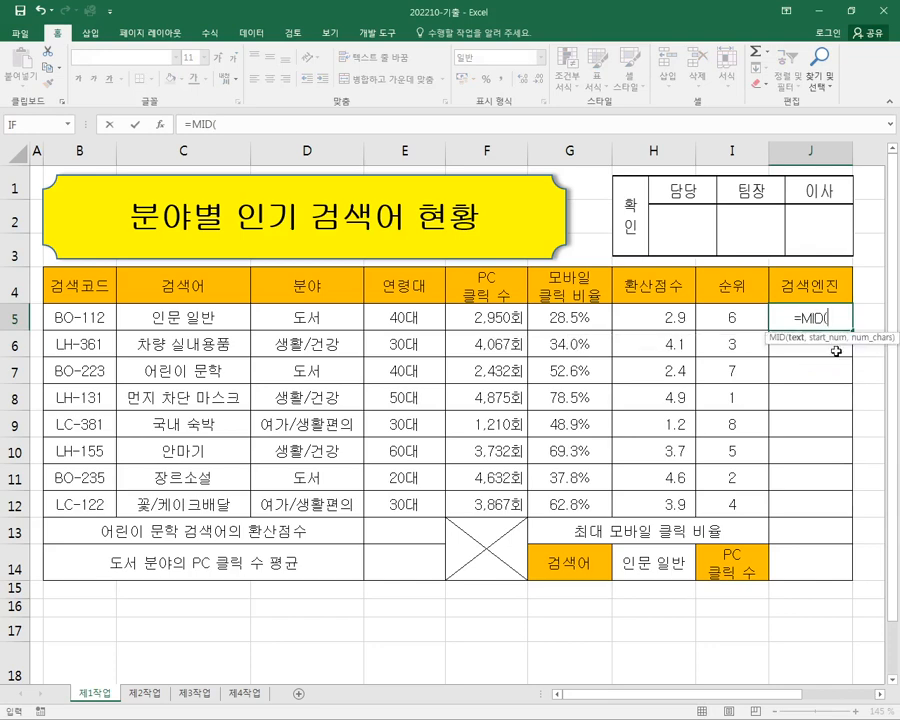
pyautogui.click(160, 125)
pyautogui.moveTo(373, 289); pyautogui.dragTo(550, 367)
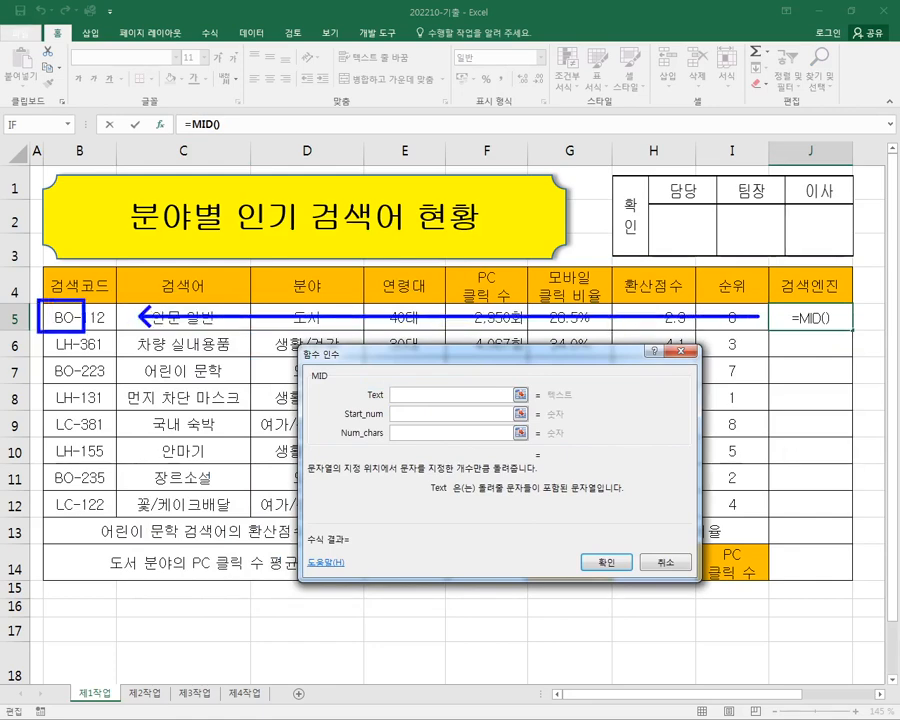
# Set the MID arguments Text to B5 and Start_num to 4, and go to Num_chars.
pyautogui.click(70, 320)
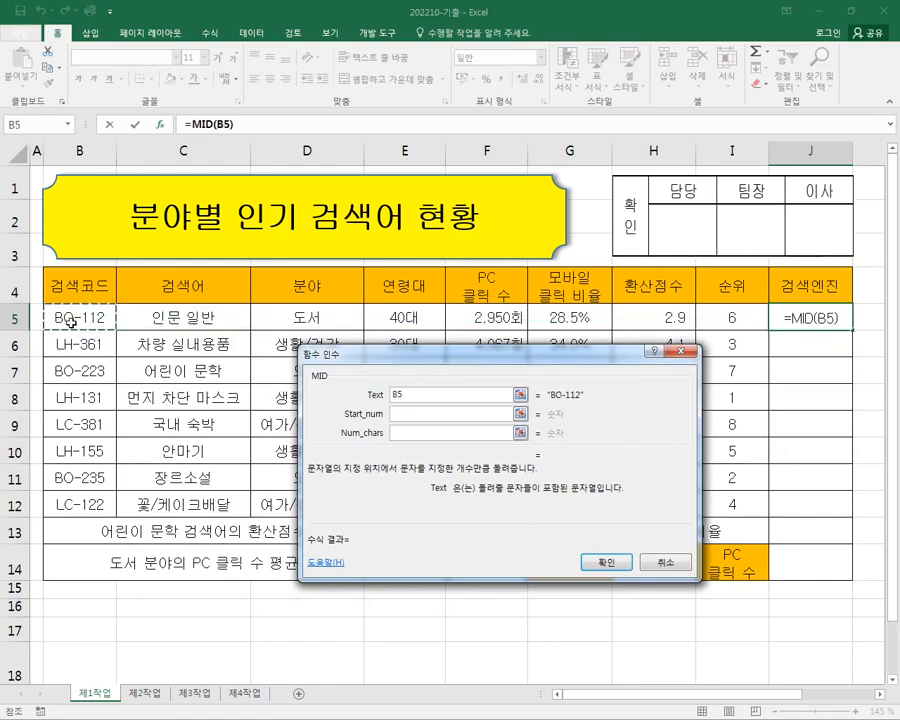
pyautogui.click(403, 415)
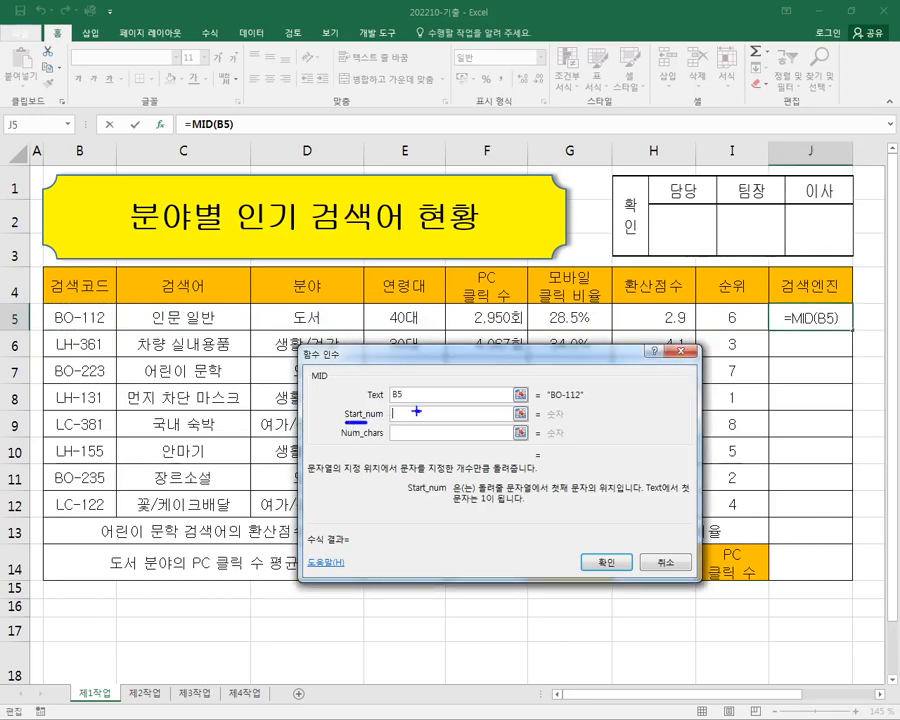
pyautogui.write('4')
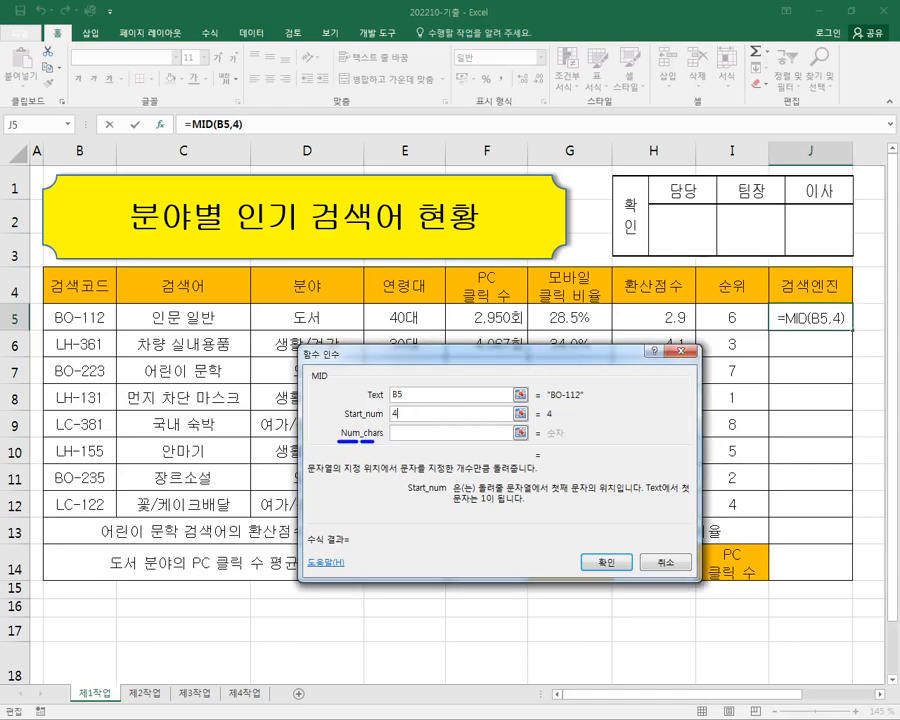
pyautogui.click(405, 432)
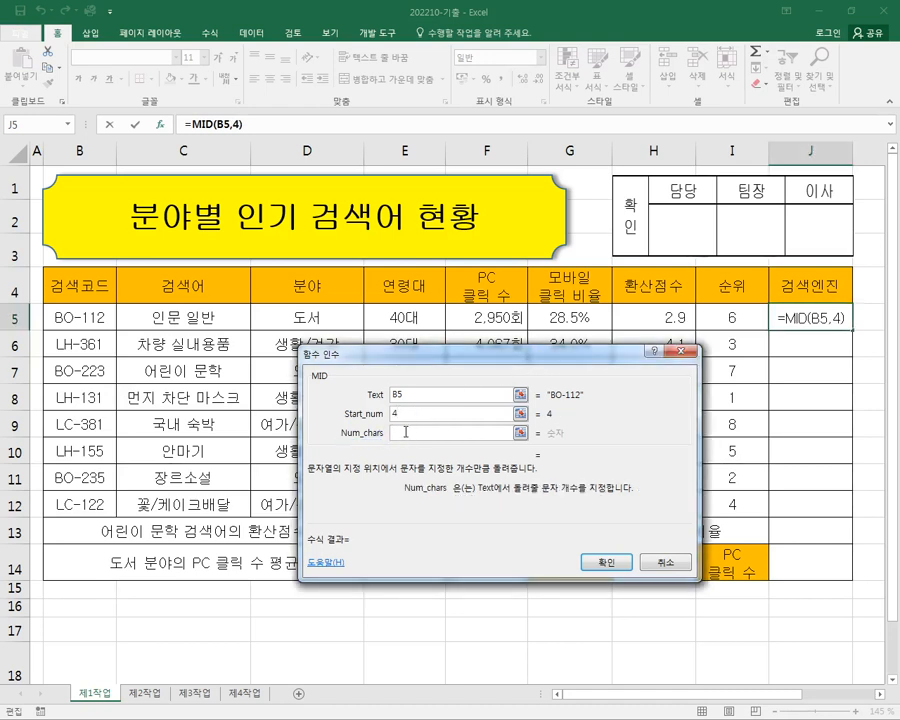
# Complete the MID function in J5 with a character count of 1 and fill the formula down to J12.
pyautogui.write('1')
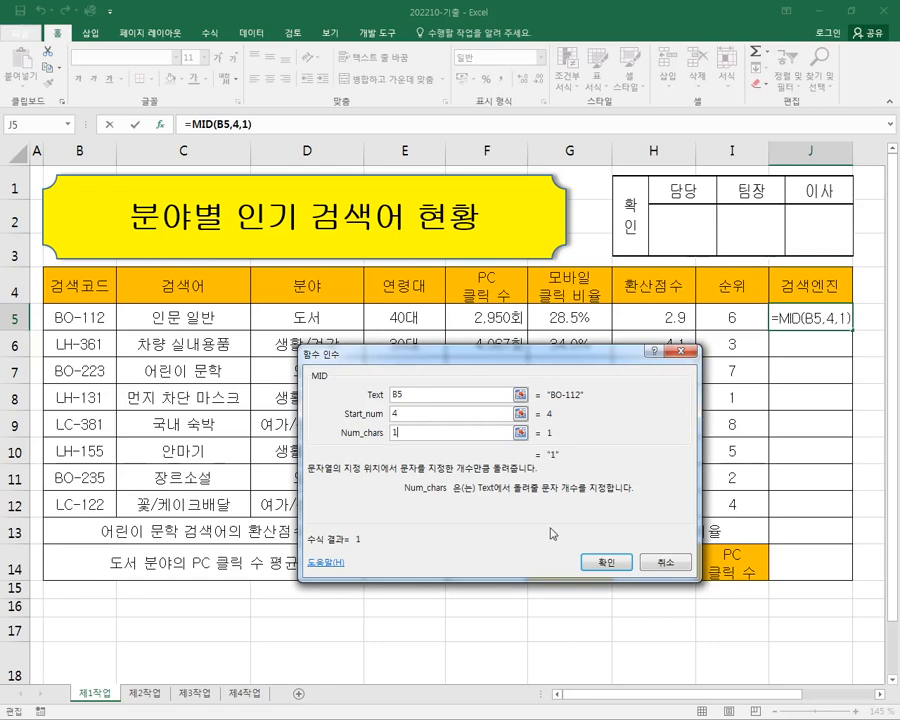
pyautogui.click(606, 562)
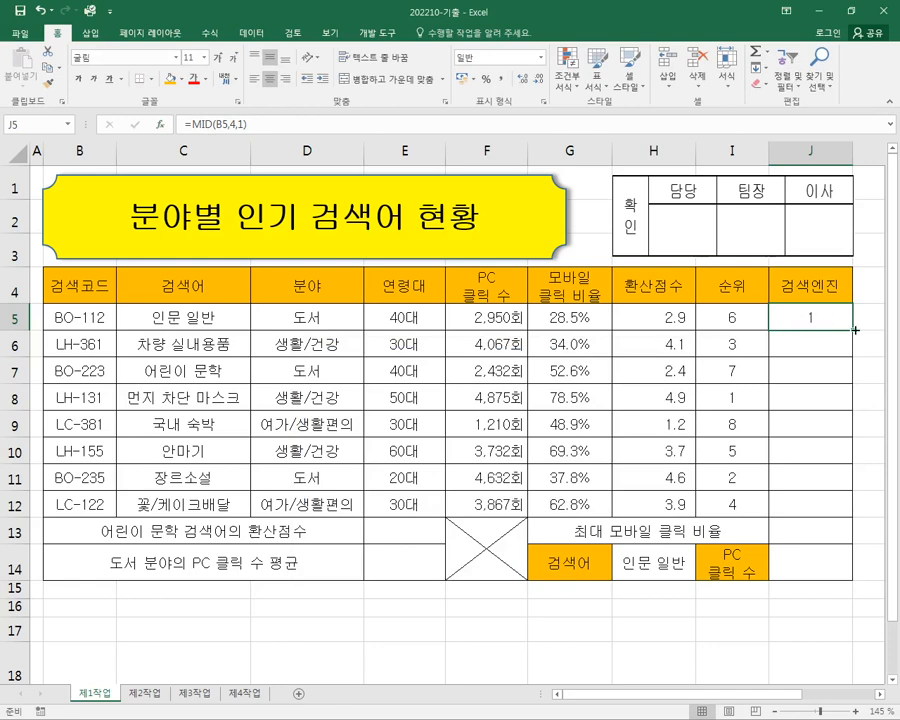
pyautogui.moveTo(852, 328); pyautogui.dragTo(852, 515)
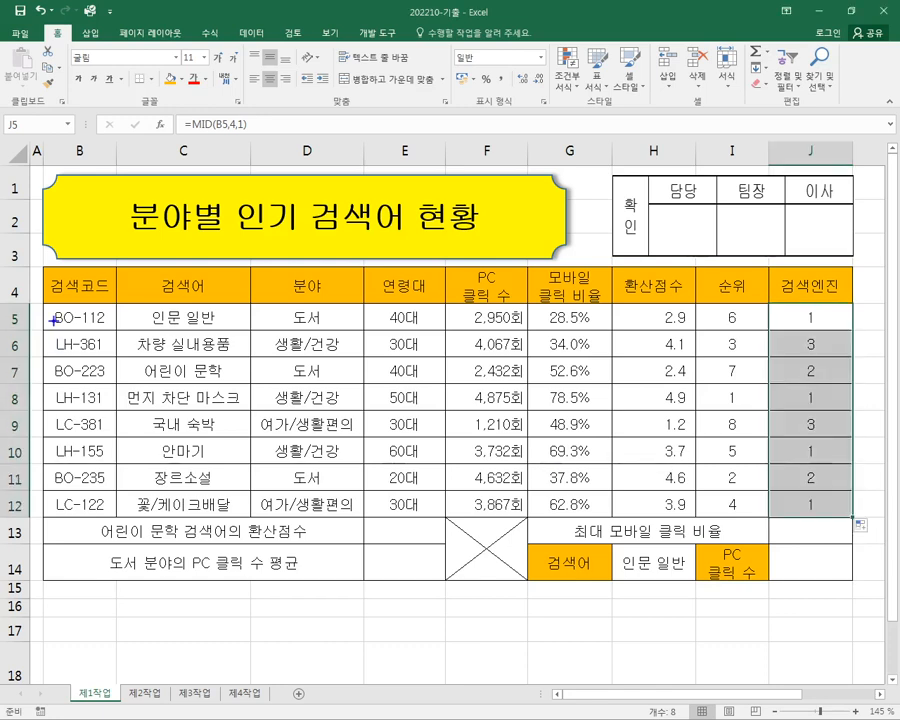
pyautogui.moveTo(86, 356)
pyautogui.mouseDown()
pyautogui.moveTo(82, 512)
pyautogui.moveTo(94, 516)
pyautogui.mouseUp()
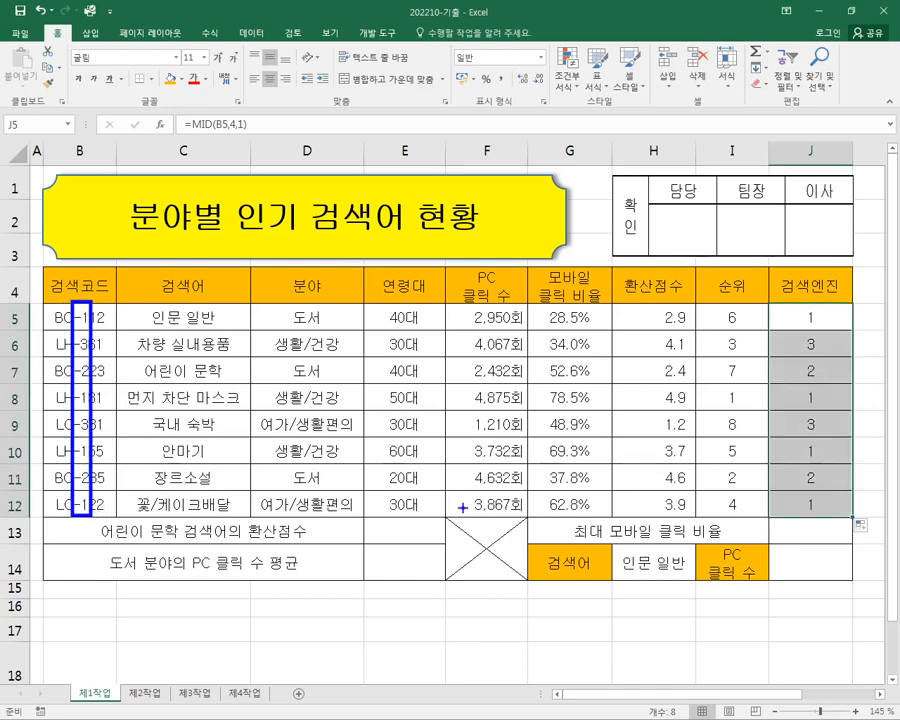
pyautogui.moveTo(676, 311); pyautogui.dragTo(745, 309)
pyautogui.moveTo(640, 338); pyautogui.dragTo(716, 338)
pyautogui.moveTo(652, 373); pyautogui.dragTo(725, 371)
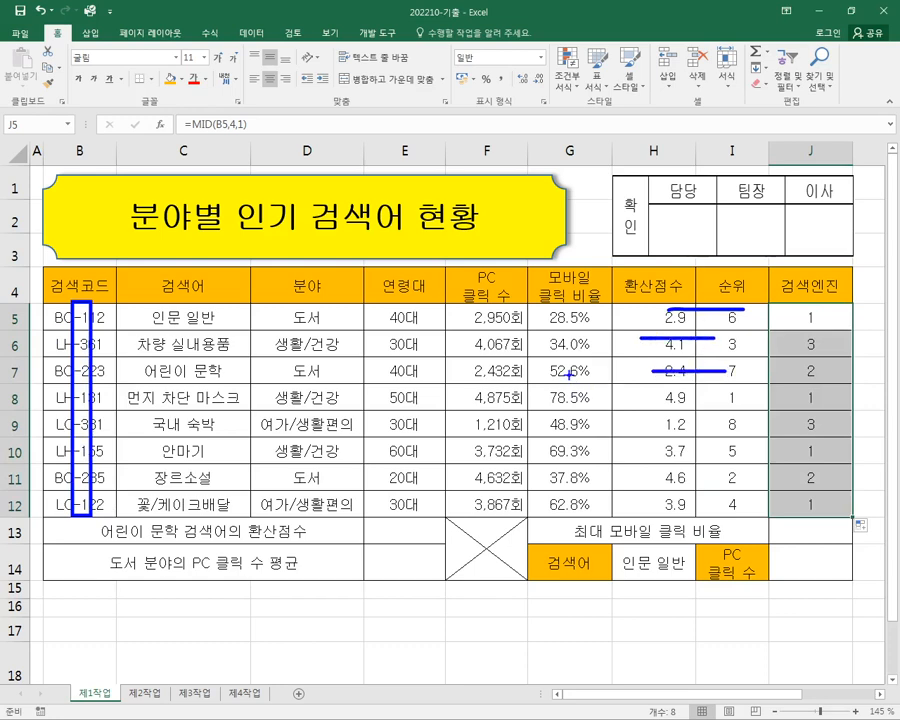
pyautogui.press('Escape')
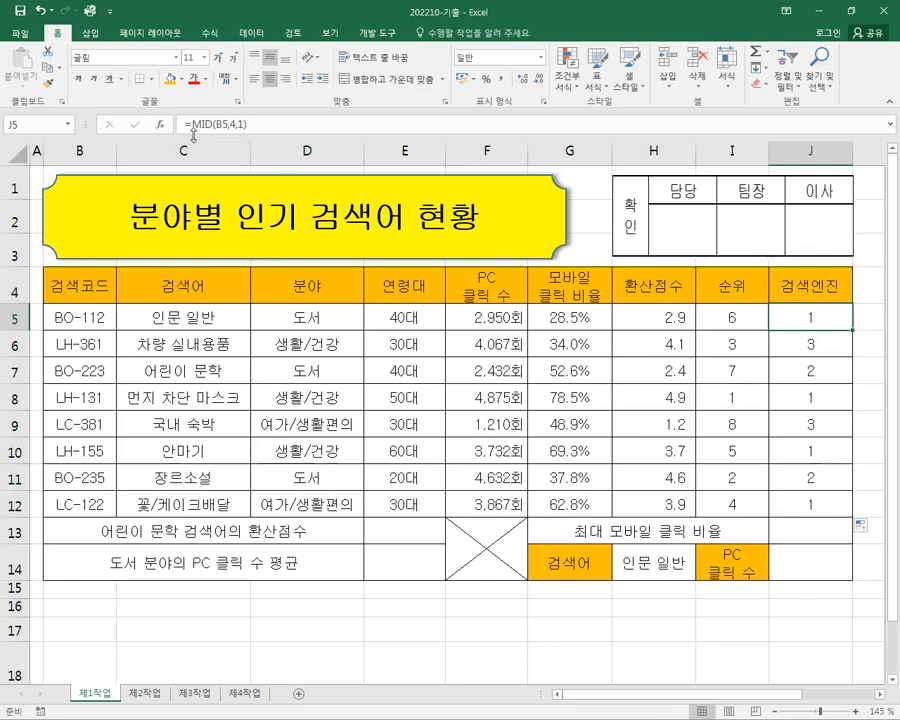
# Copy the MID(B5,4,1) expression without its equals sign from J5's formula and leave editing the cell.
pyautogui.click(258, 126)
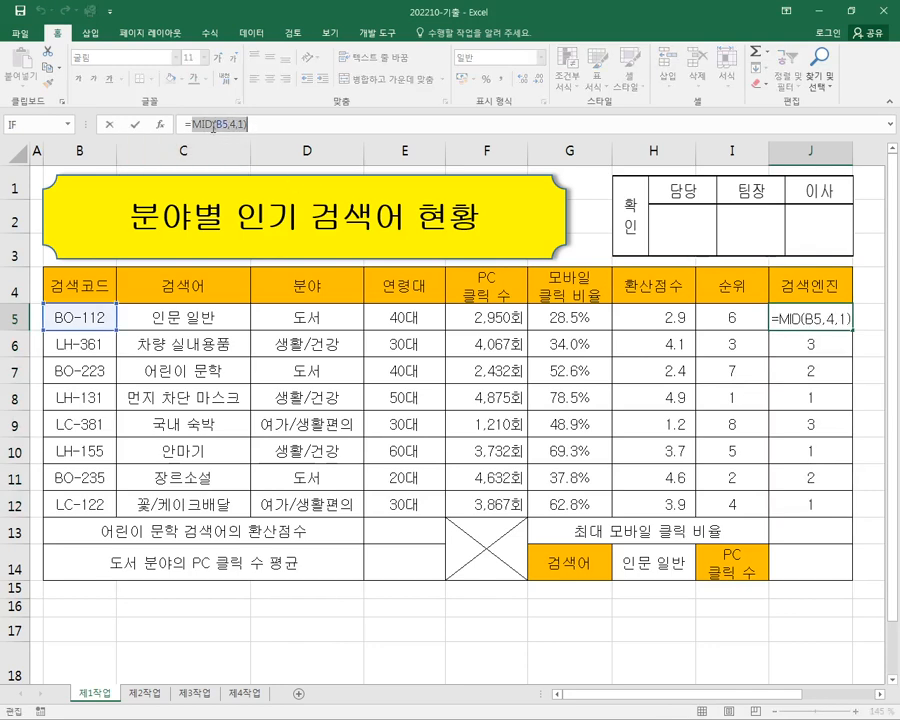
pyautogui.moveTo(192, 125); pyautogui.dragTo(278, 125)
pyautogui.rightClick(254, 124)
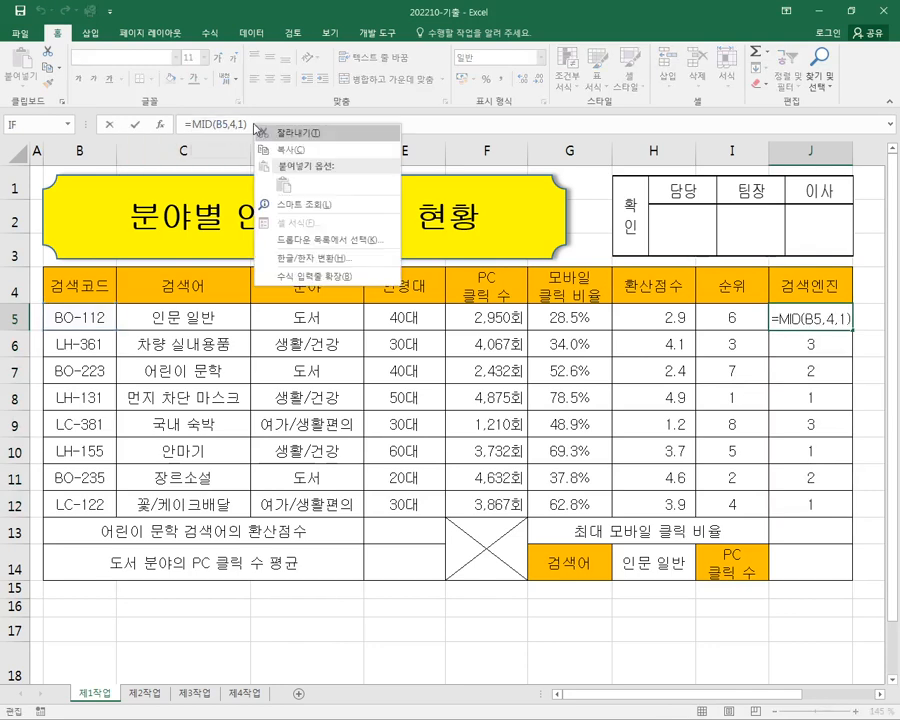
pyautogui.click(303, 155)
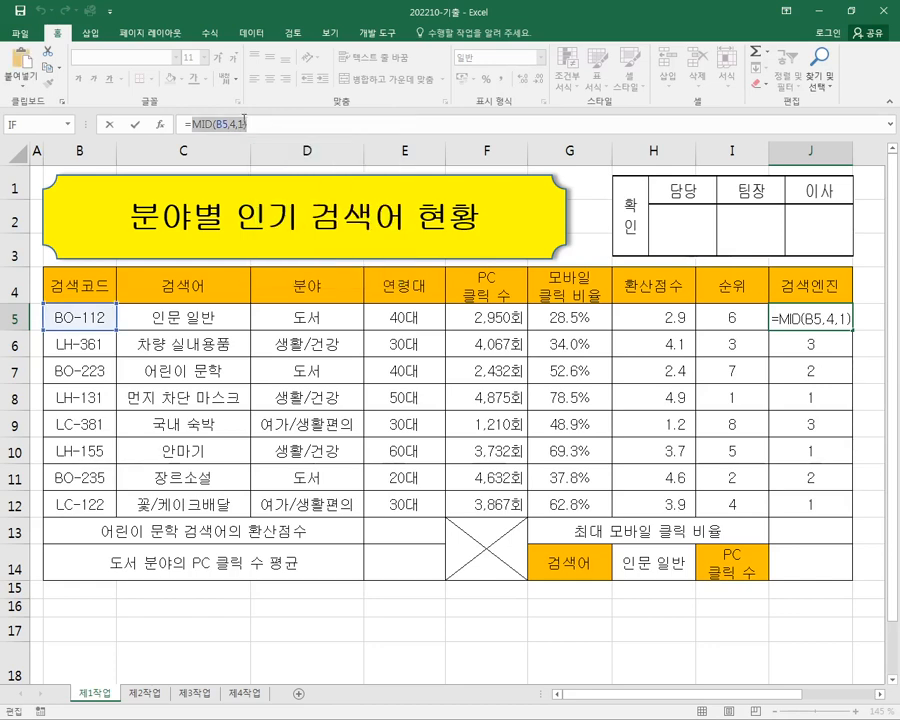
pyautogui.press('Escape')
pyautogui.hotkey('ctrl', 'v')
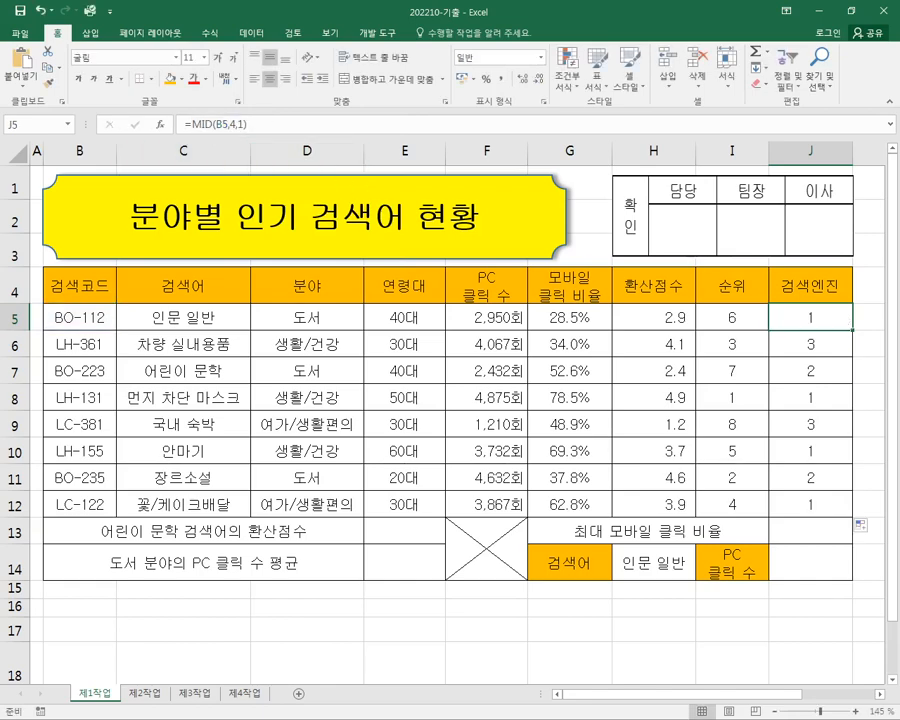
# Switch to the Notepad notes and extend the IF heading to read "IF : 비교함수(3줄)".
pyautogui.hotkey('alt', 'Tab')
pyautogui.click(124, 416)
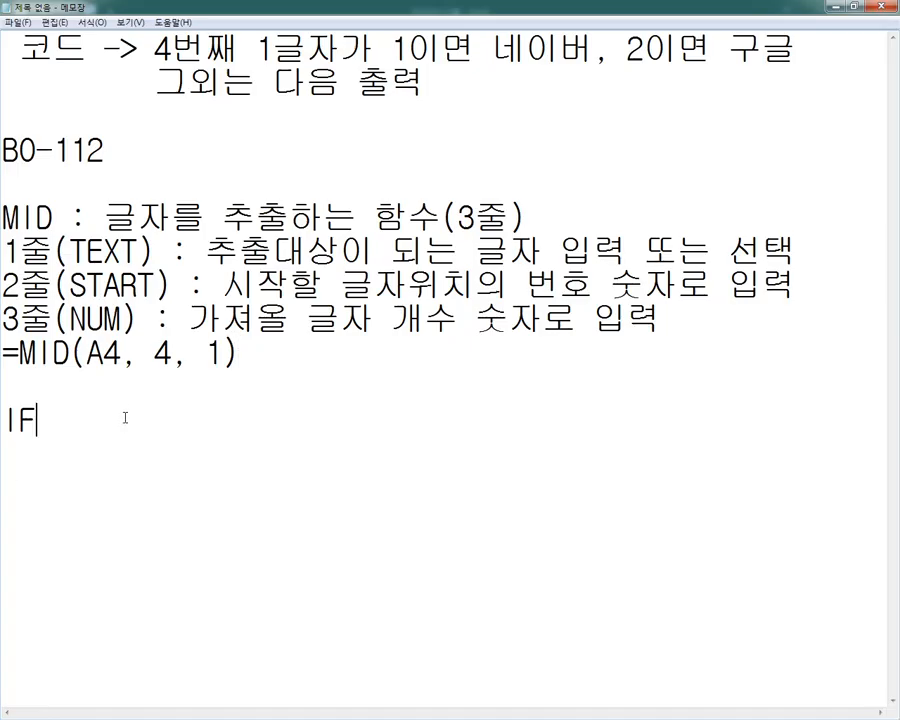
pyautogui.write(': 비교함수')
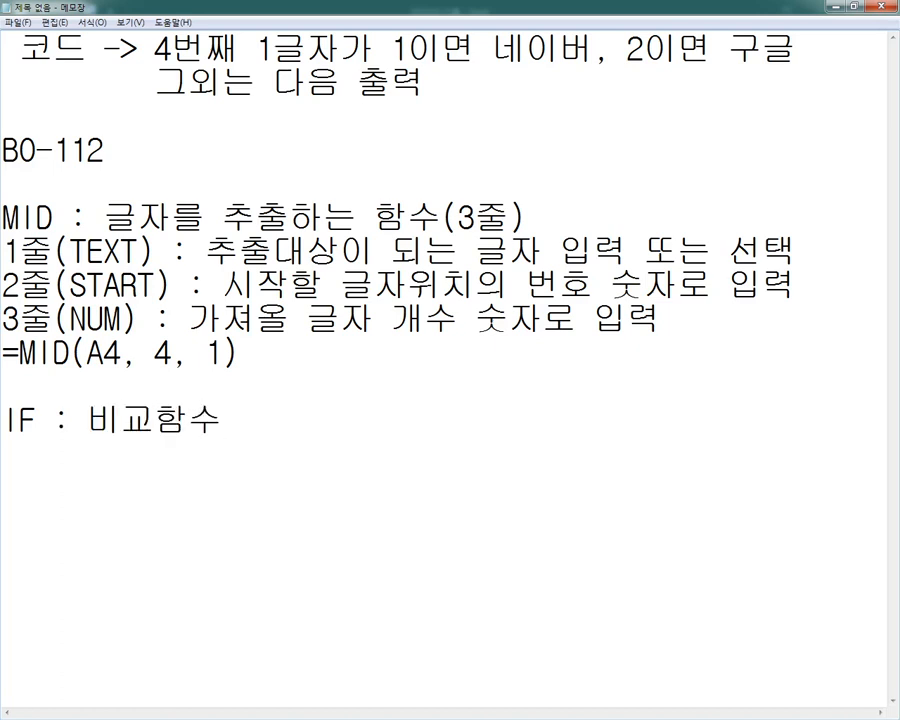
pyautogui.write('(3')
pyautogui.press('BackSpace')
pyautogui.write('(3줄) -')
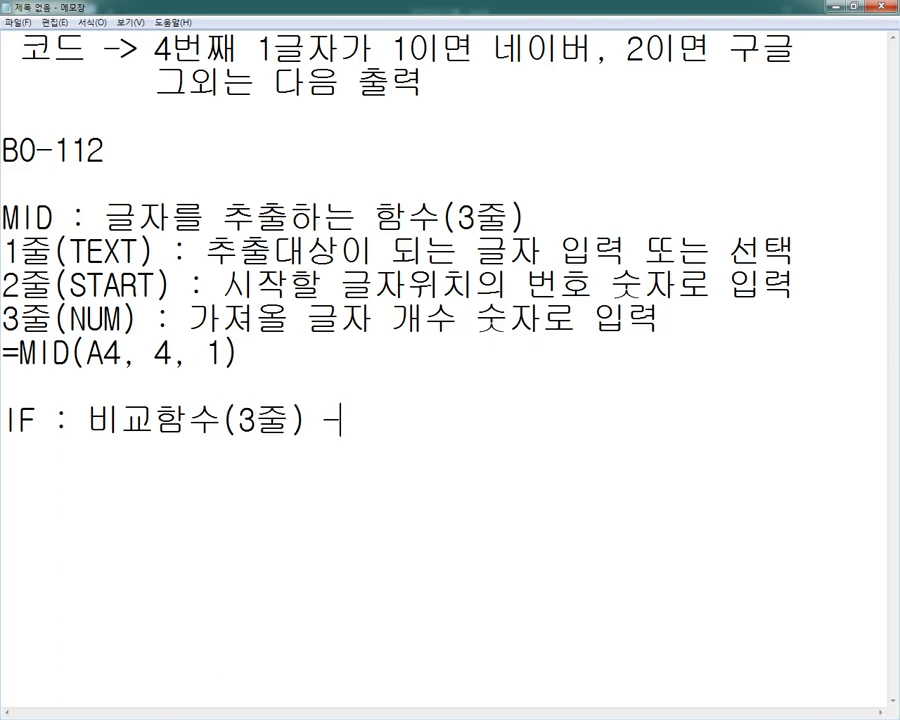
# Append "-> 추가 3줄 이용가능(중복IF)" to the IF heading line.
pyautogui.write('> ㅊ우')
pyautogui.press('BackSpace')
pyautogui.press('BackSpace')
pyautogui.press('BackSpace')
pyautogui.write('추가 3줄')
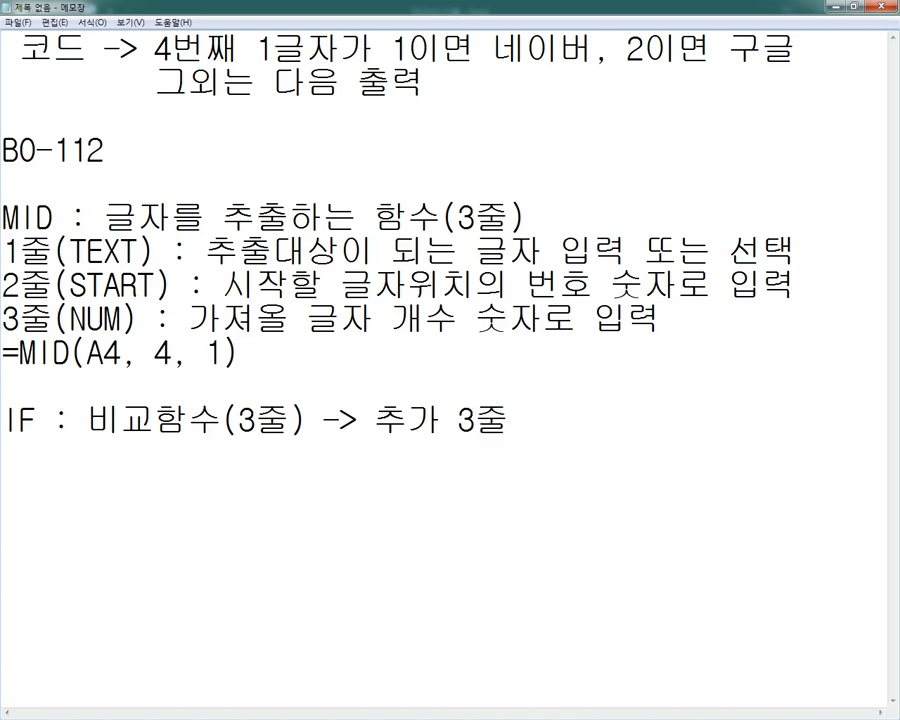
pyautogui.write(' 이요용가능(중')
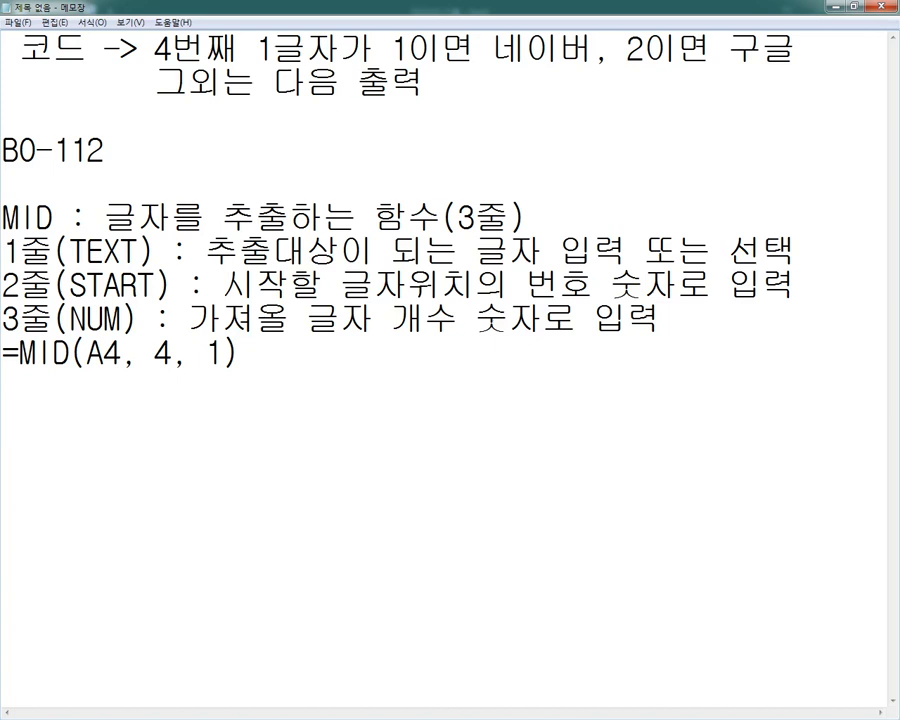
pyautogui.write('복 FI')
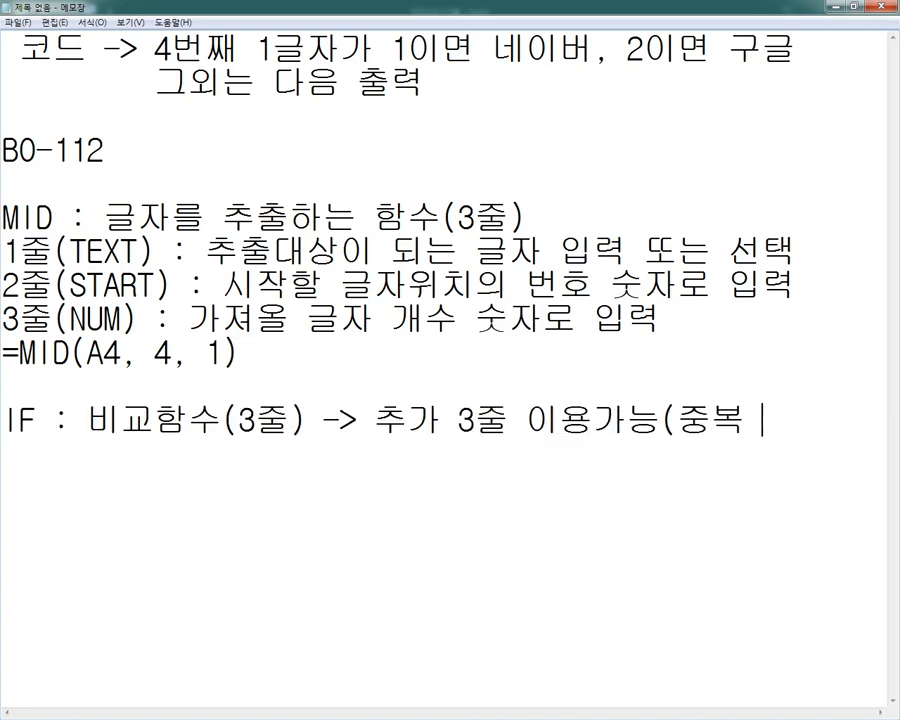
pyautogui.press('BackSpace')
pyautogui.press('BackSpace')
pyautogui.press('BackSpace')
pyautogui.write('IF)')
# Add three argument lines "1줄 :", "2줄 :" and "3줄 :" beneath the IF heading.
pyautogui.write('1줄 :')
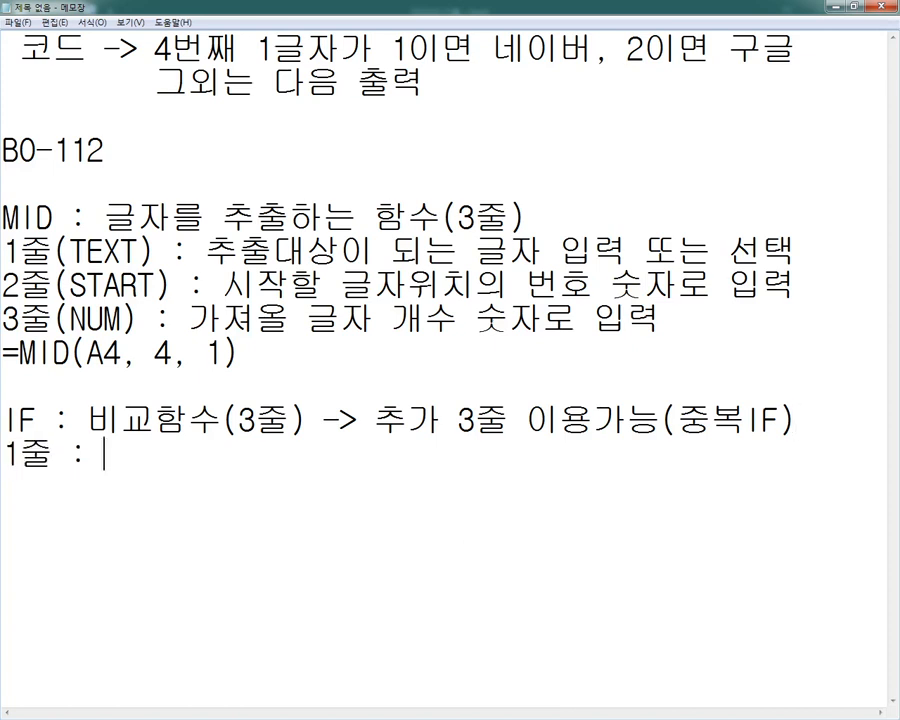
pyautogui.press('Return')
pyautogui.write('2주ㄹ :')
pyautogui.press('Return')
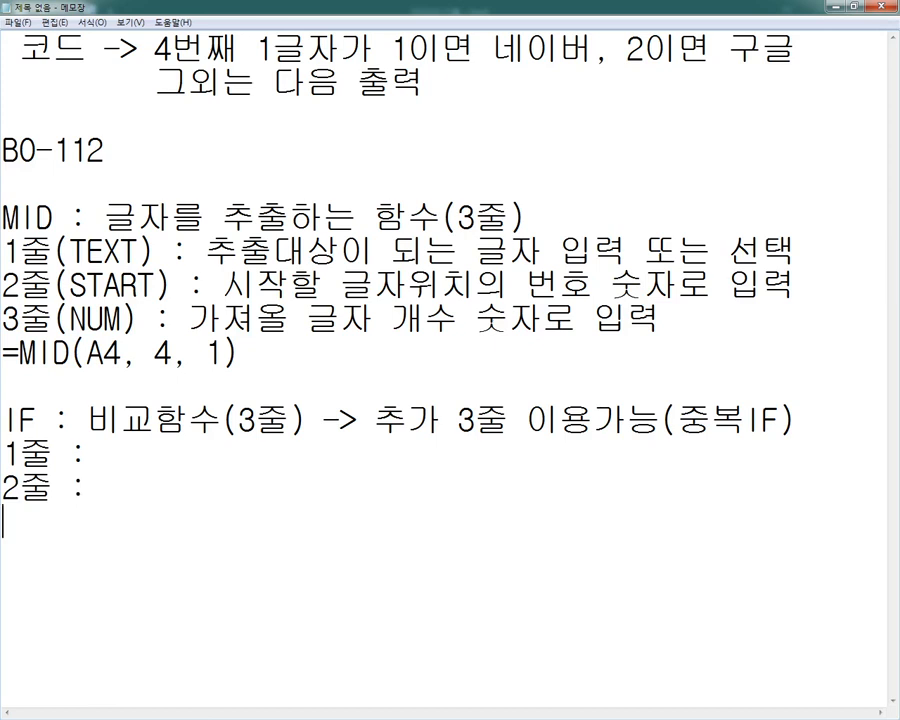
pyautogui.write('3줄 :')
pyautogui.press('Up')
pyautogui.press('Up')
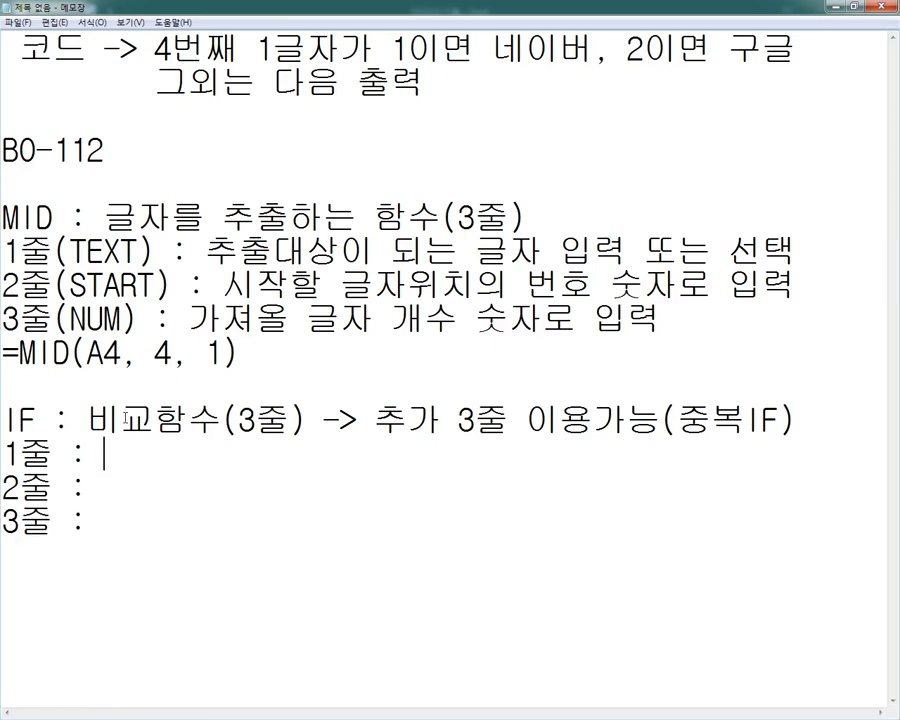
# Insert the argument name "(Local_Test)" after "1줄" in the first line under the IF heading.
pyautogui.press('Left')
pyautogui.press('Left')
pyautogui.write('(')
pyautogui.write('ㅣ')
pyautogui.press('BackSpace')
pyautogui.write('L')
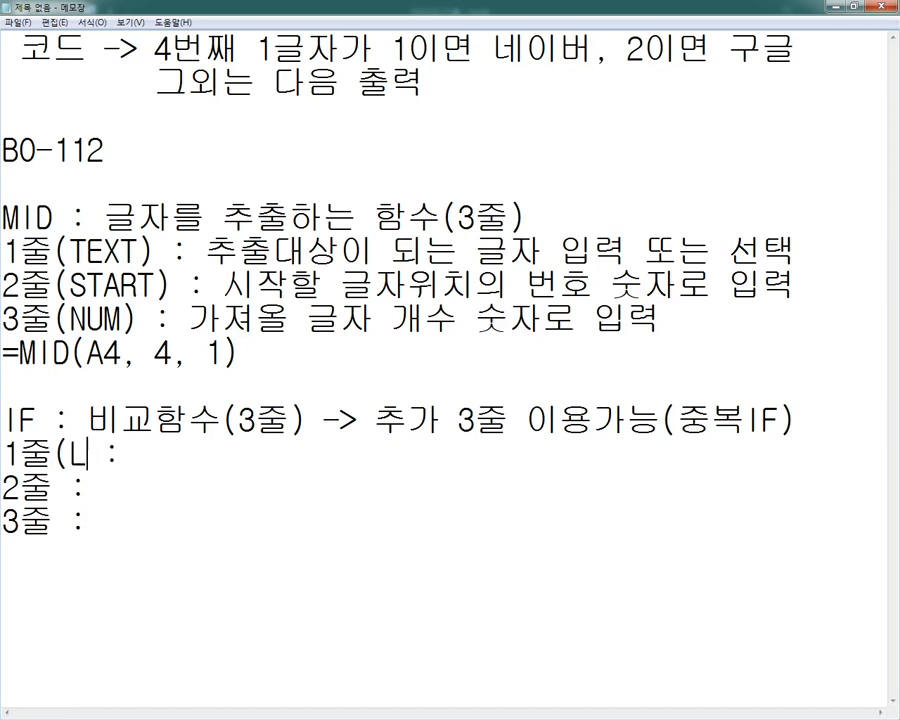
pyautogui.write('ocal')
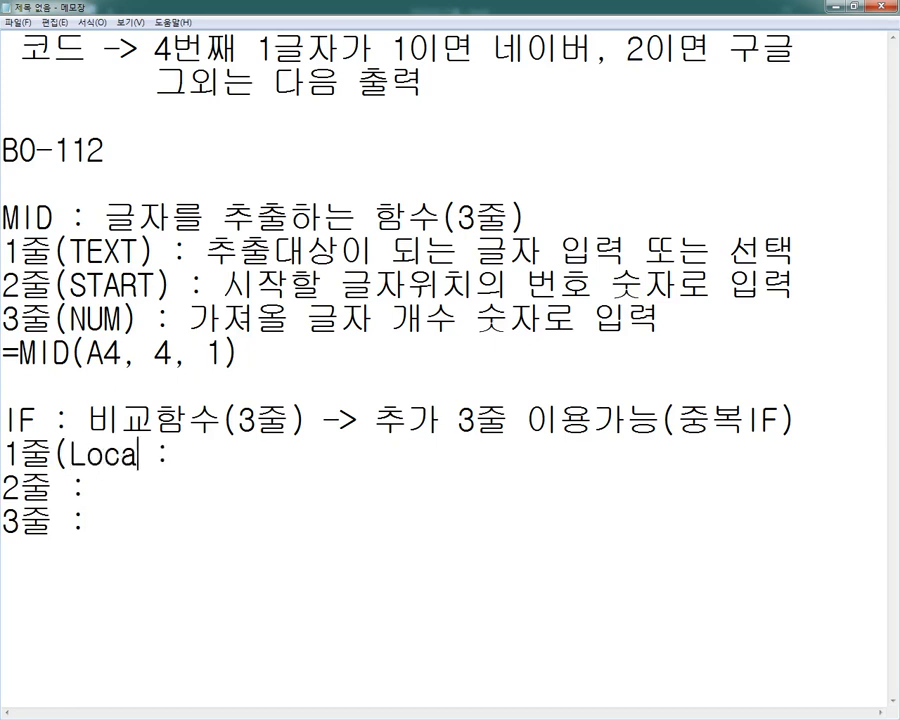
pyautogui.write('_Test)')
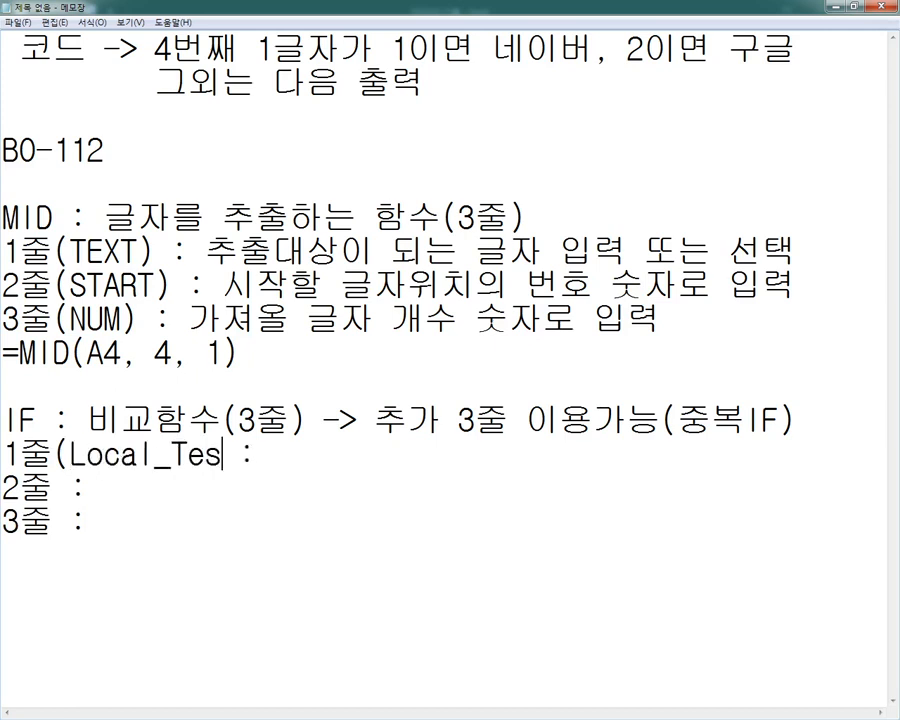
# Describe the Local_Test argument as "비교시키기, 비교수식 입력" at the end of its line.
pyautogui.press('End')
pyautogui.write('비교')
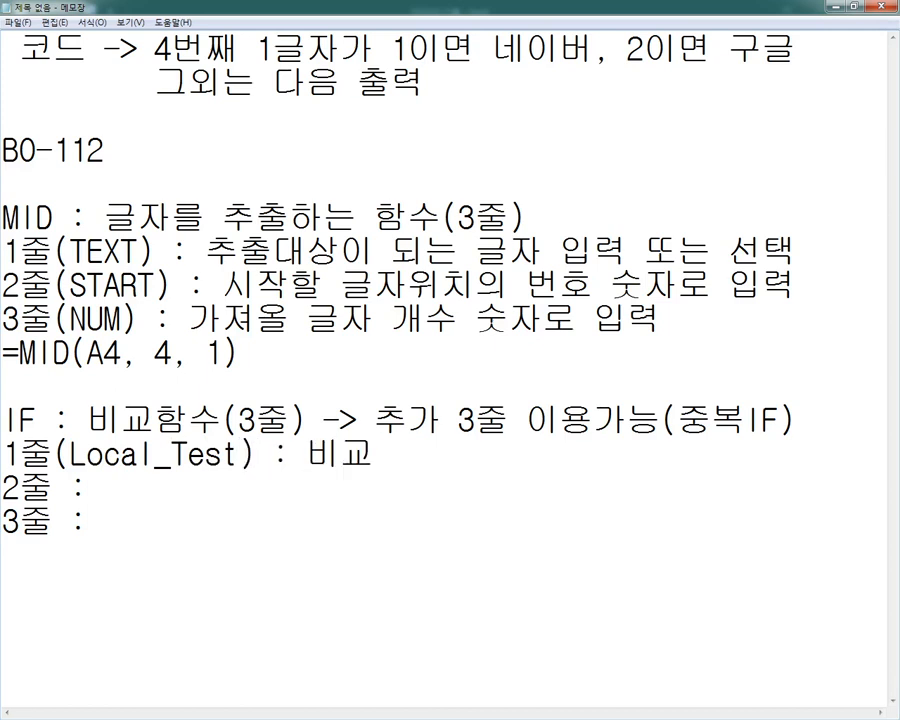
pyautogui.write('시')
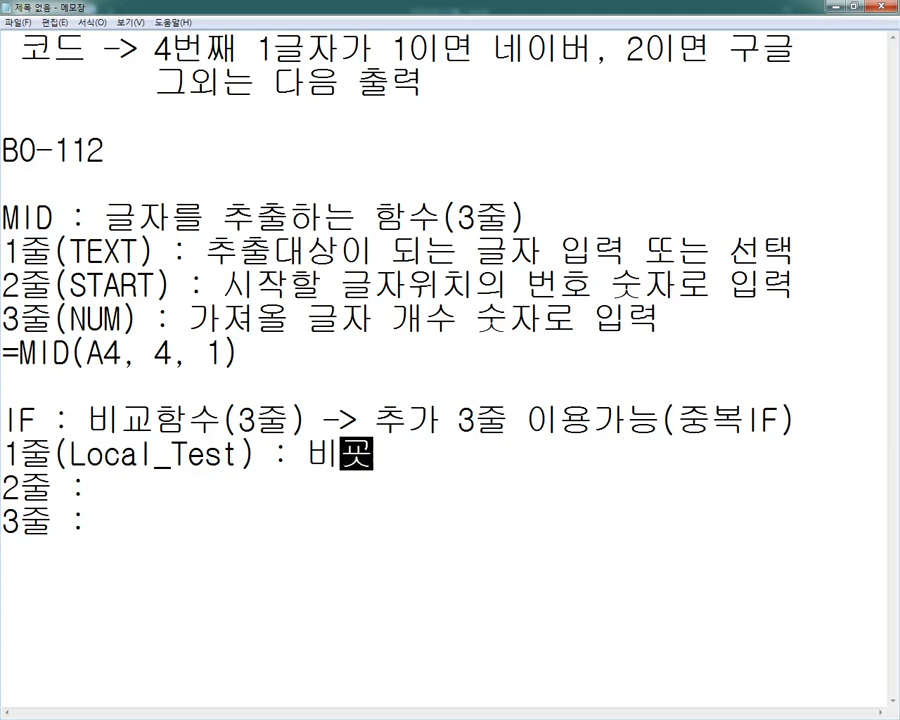
pyautogui.write('키기,')
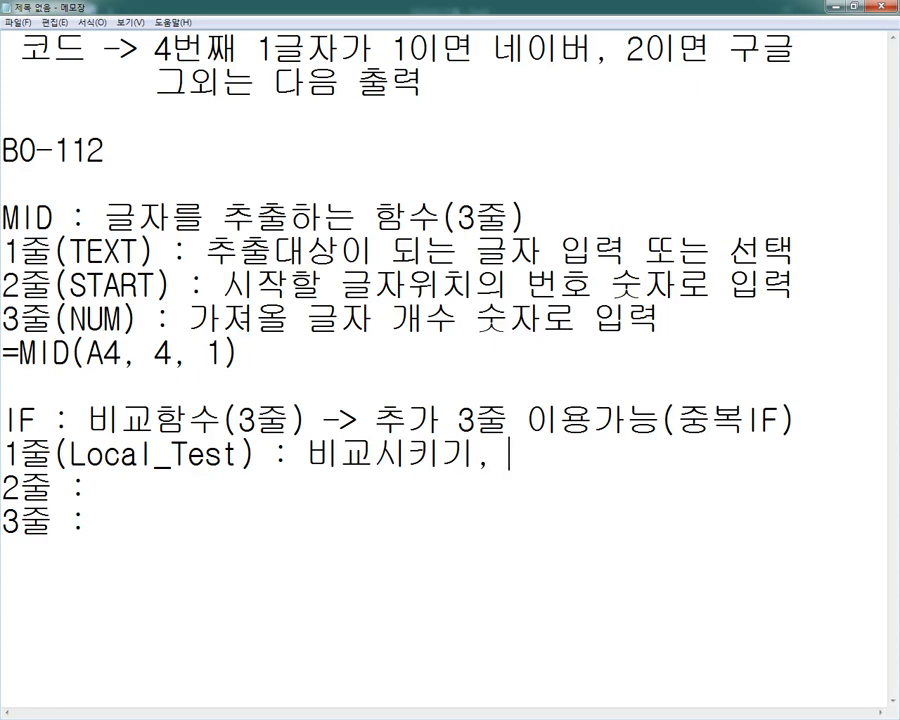
pyautogui.write('수')
pyautogui.press('BackSpace')
pyautogui.press('BackSpace')
pyautogui.write('비교수식')
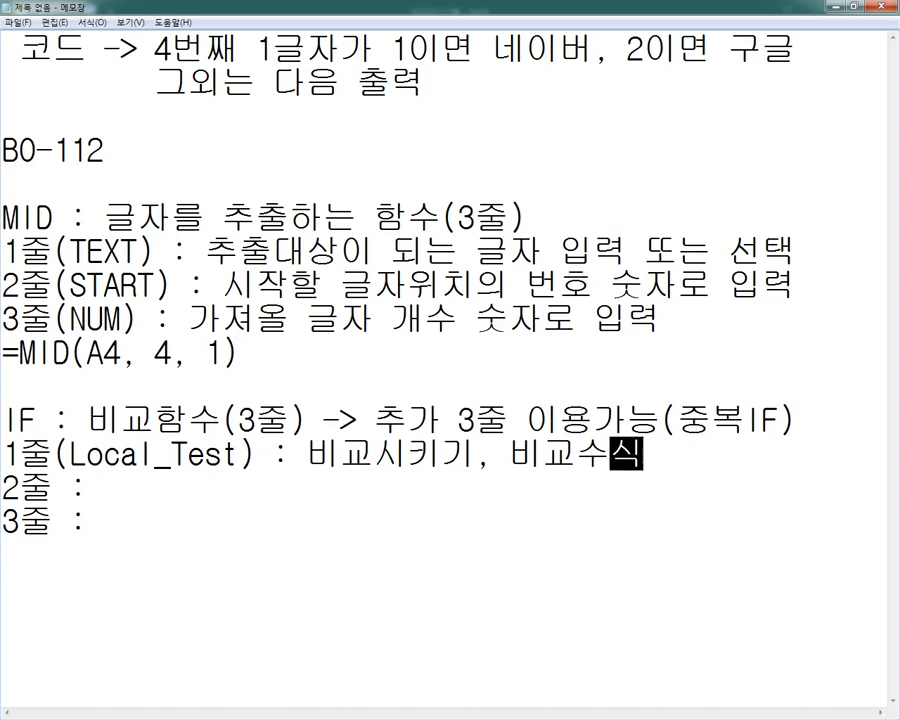
pyautogui.write(' 입력')
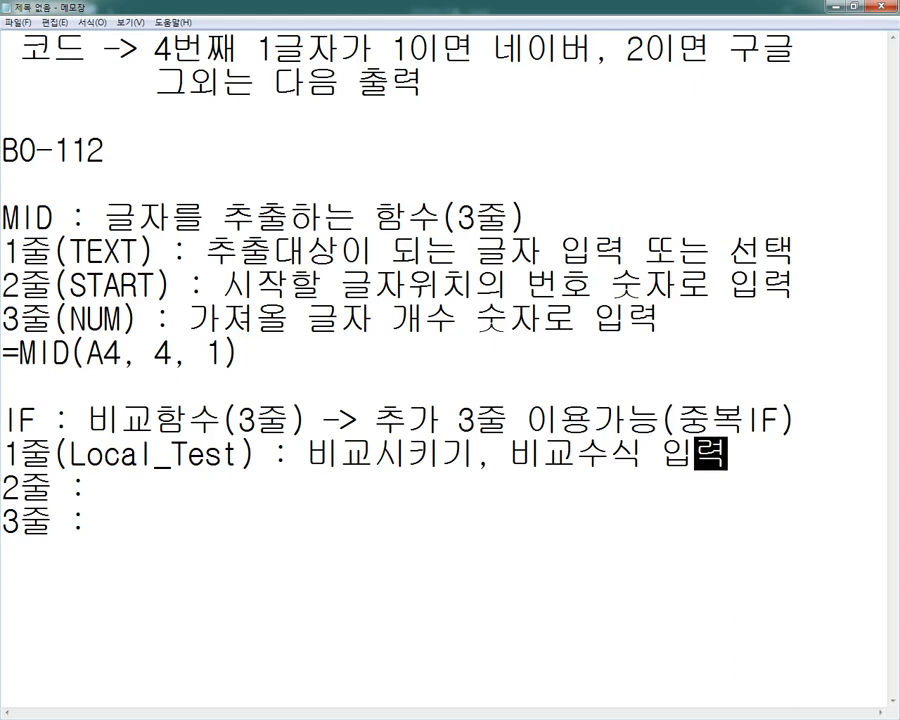
# Insert the argument name "(Value_if" after "2줄" in the second line under the IF heading.
pyautogui.click(104, 488)
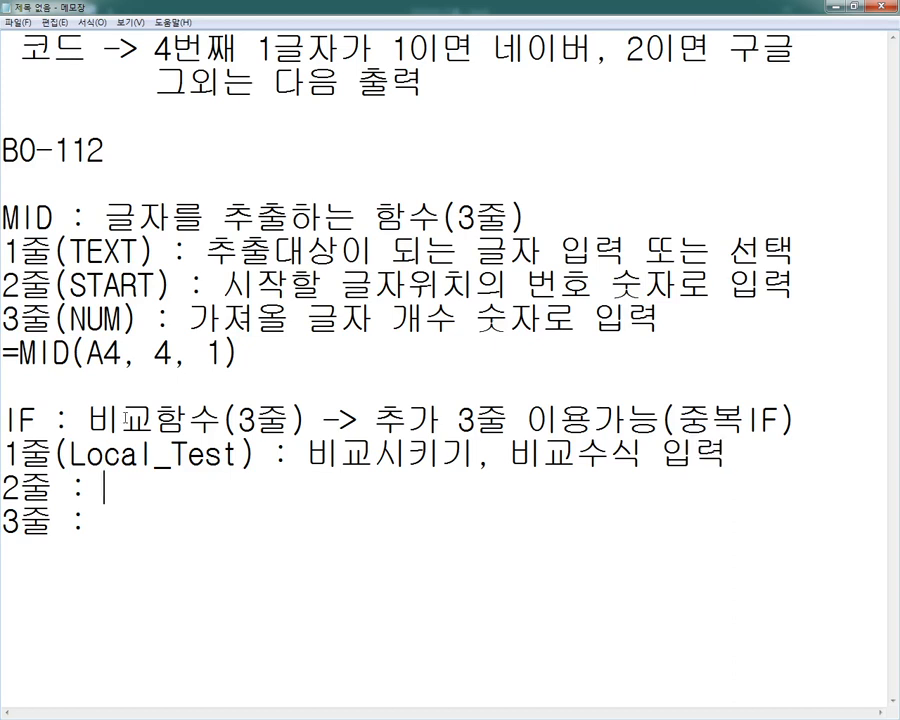
pyautogui.press('Left')
pyautogui.press('Left')
pyautogui.press('Left')
pyautogui.write('(Value')
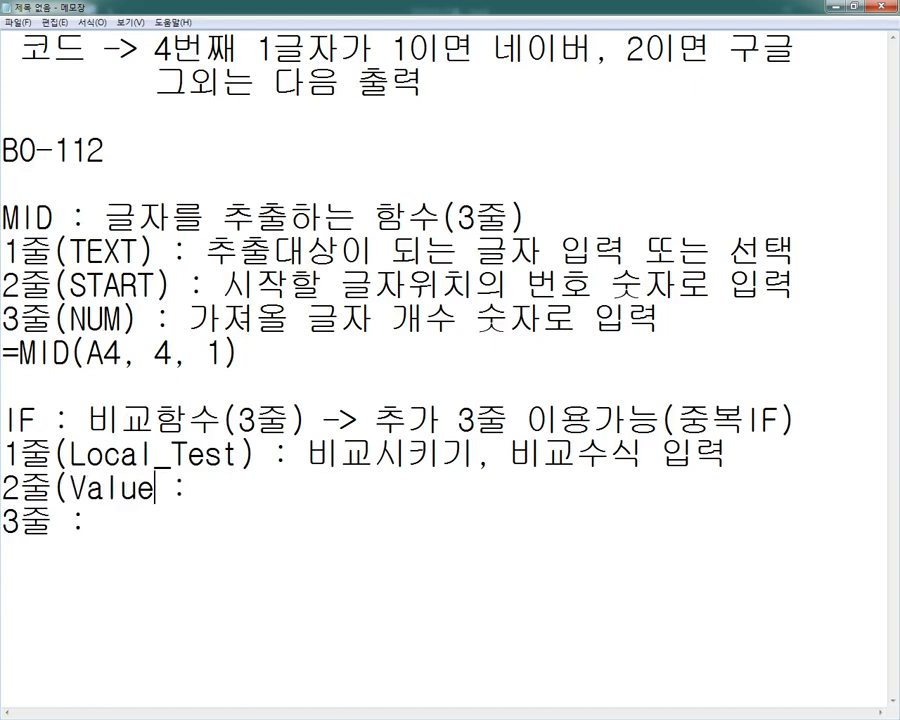
pyautogui.press('BackSpace')
pyautogui.press('BackSpace')
pyautogui.press('BackSpace')
pyautogui.write('lue')
pyautogui.write('_')
pyautogui.write('if')
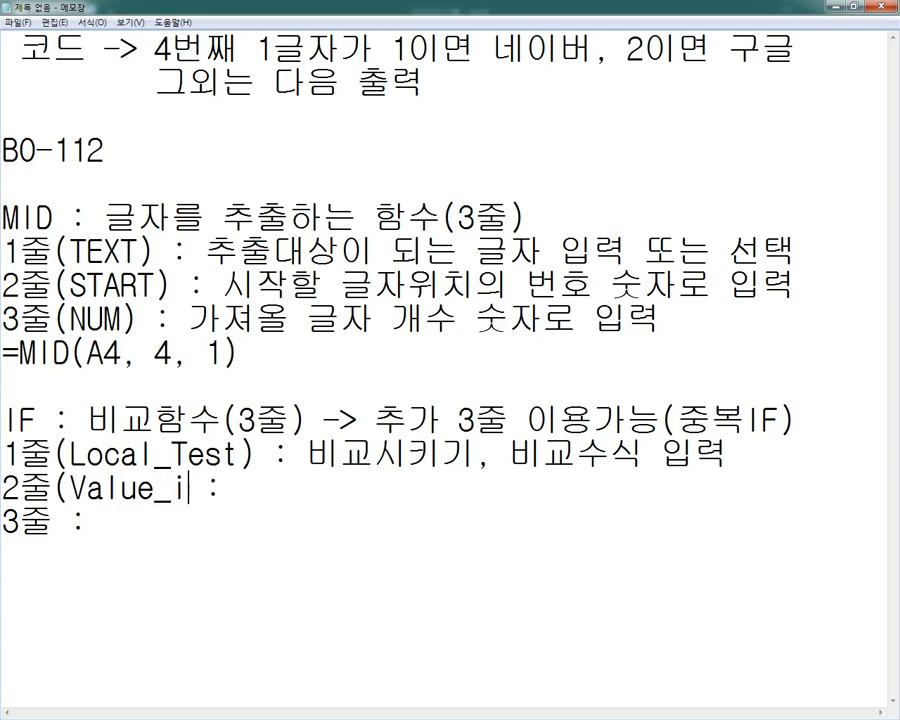
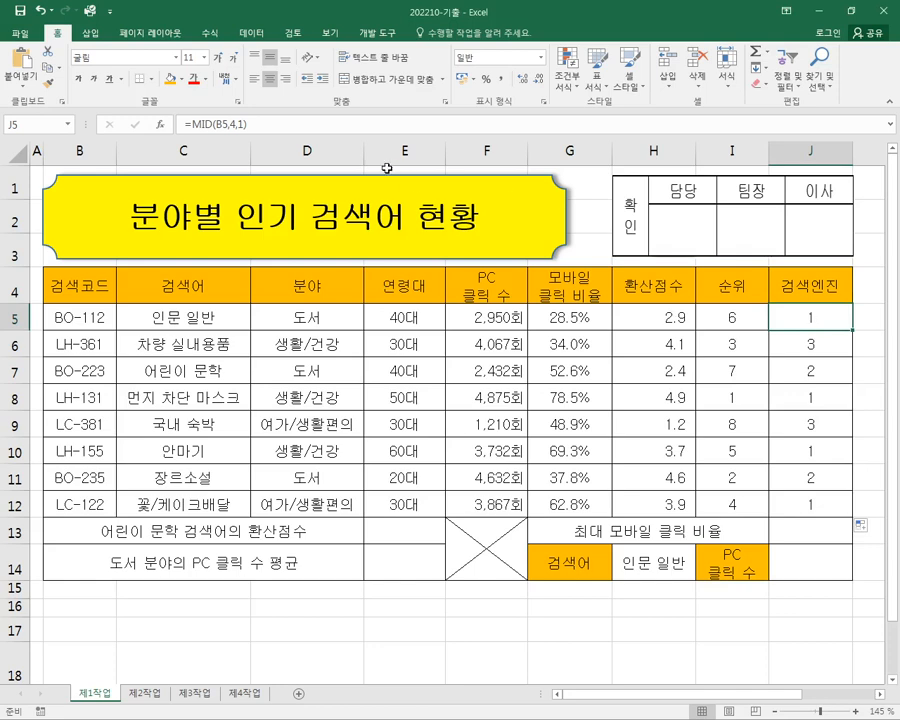
# Cut MID(B5,4,1) out of the formula in J5 and start an IF function in its place.
pyautogui.moveTo(191, 125); pyautogui.dragTo(255, 125)
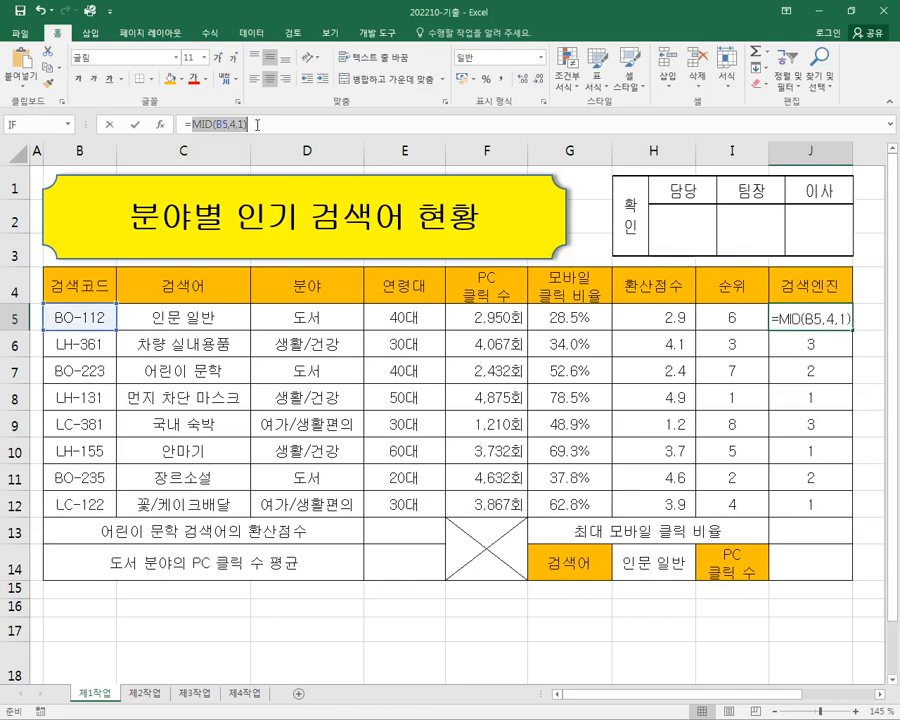
pyautogui.rightClick(257, 125)
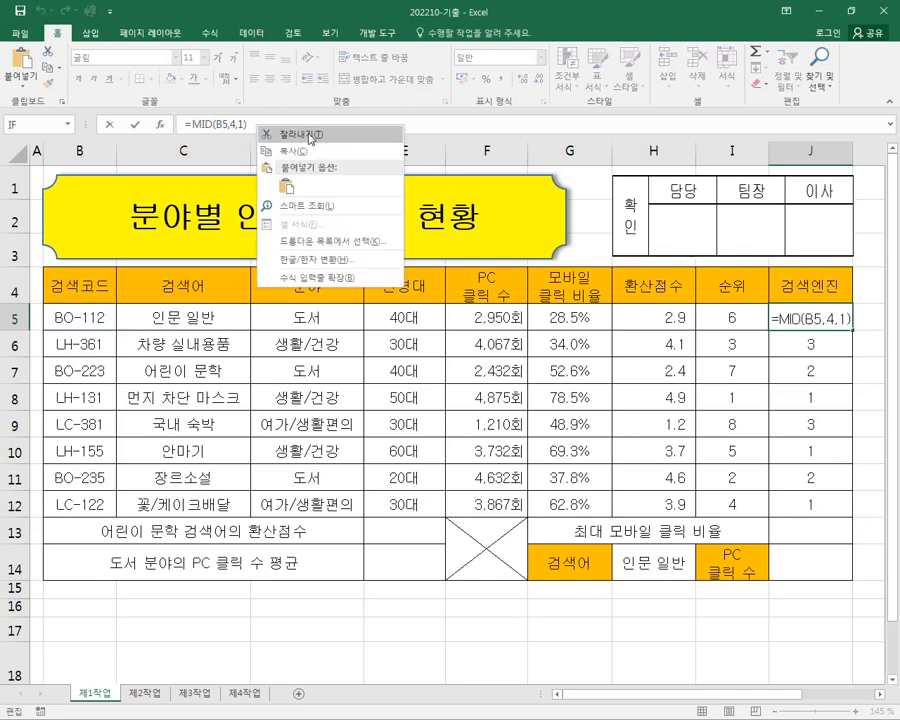
pyautogui.click(309, 134)
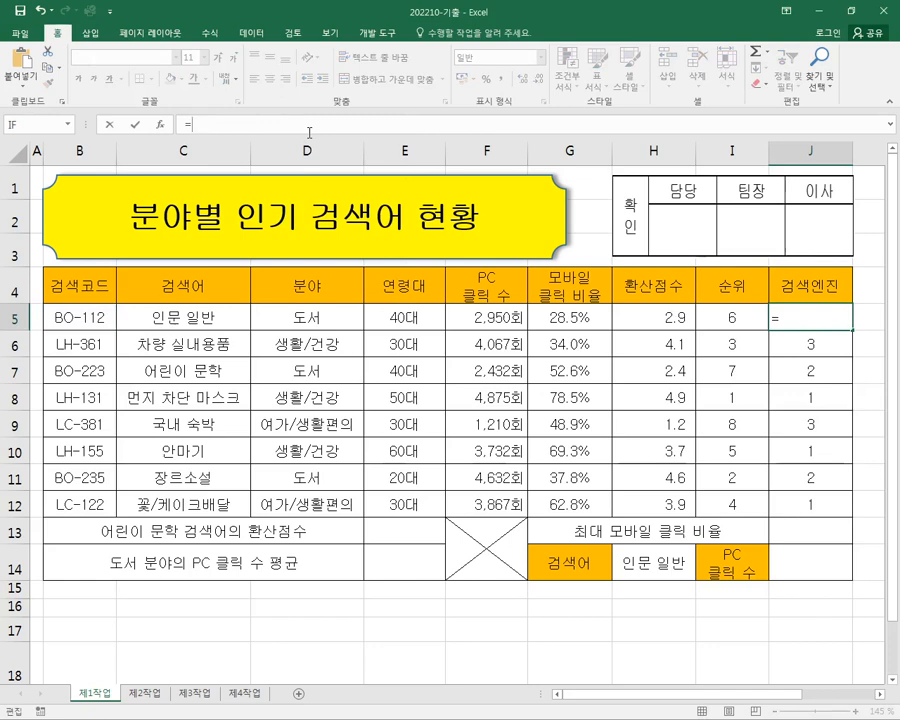
pyautogui.write('if')
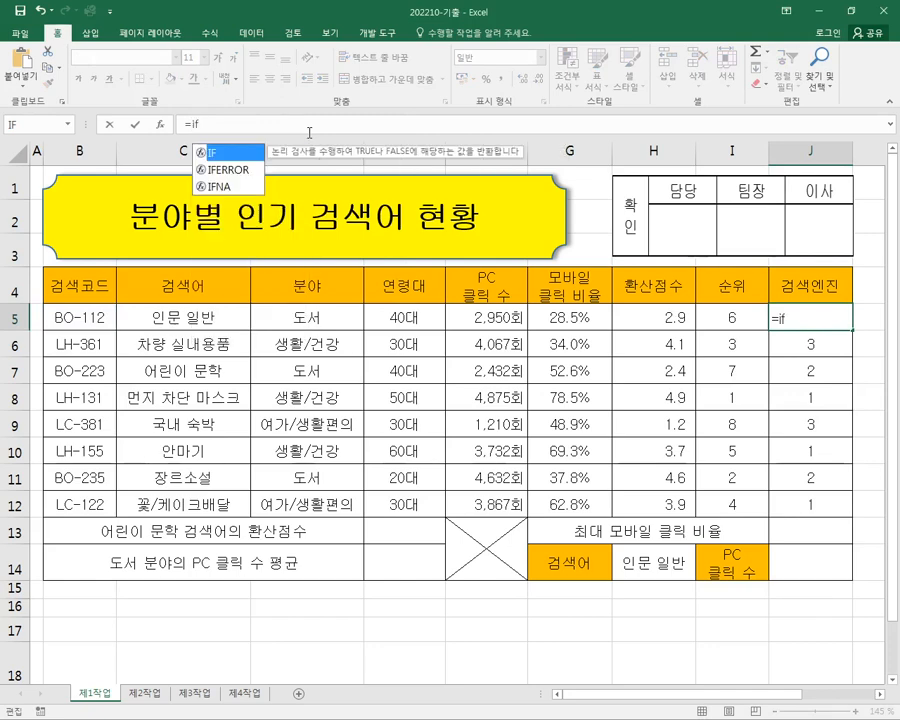
pyautogui.write('(')
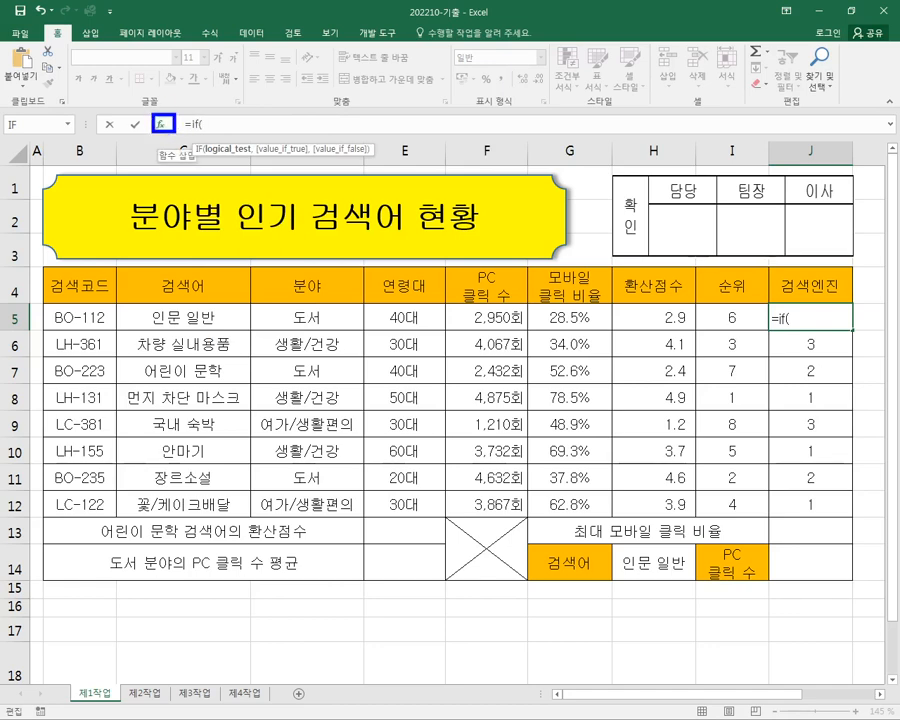
# Open the IF function's arguments, paste MID(B5,4,1) as the Logical_test and set Value_if_true to 네이버.
pyautogui.click(161, 126)
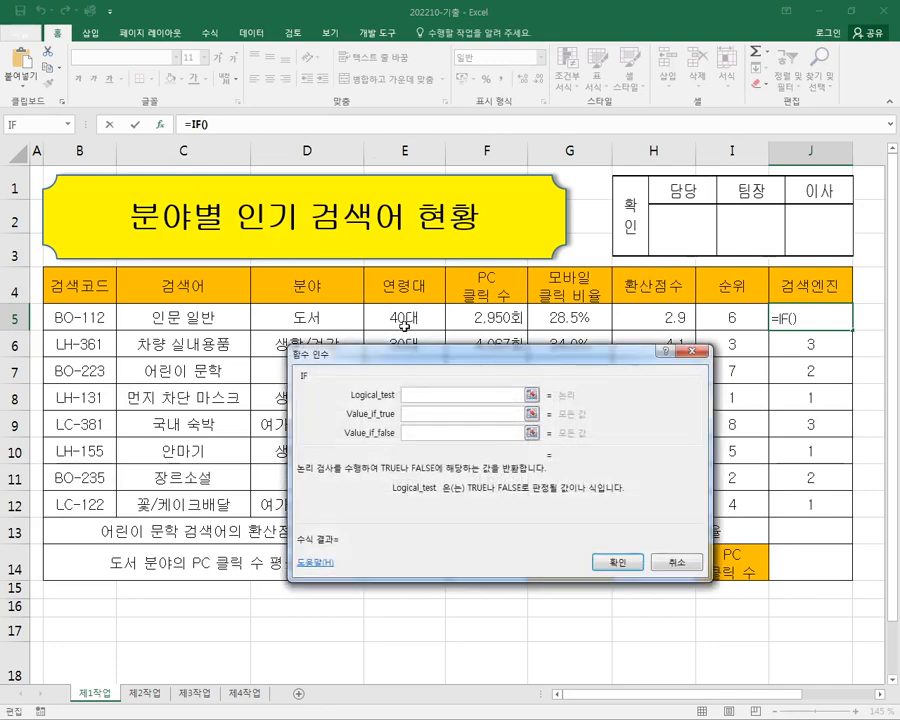
pyautogui.moveTo(416, 357); pyautogui.dragTo(378, 349)
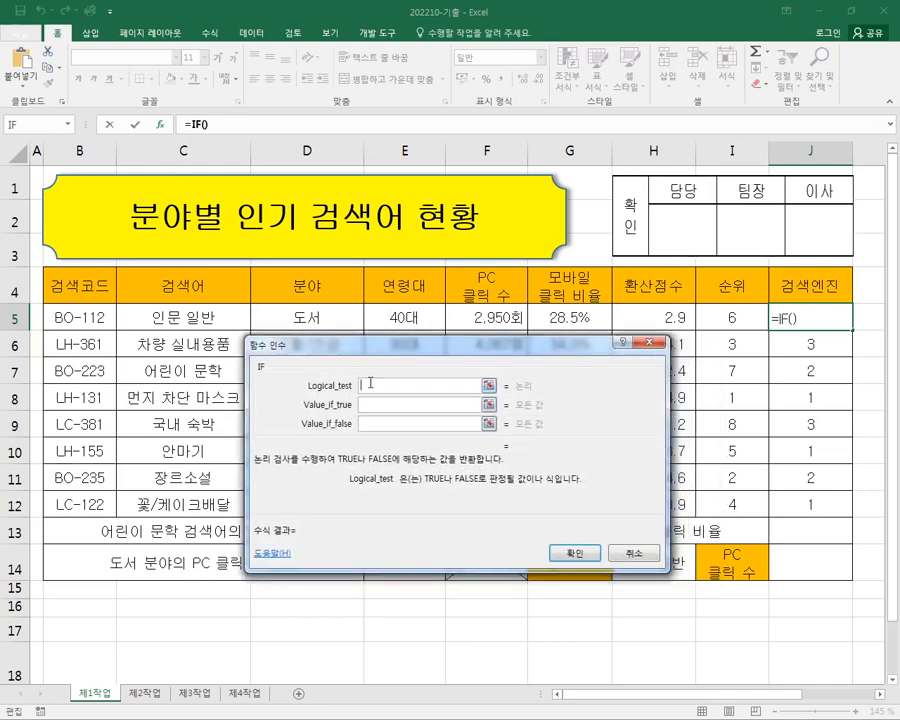
pyautogui.rightClick(371, 382)
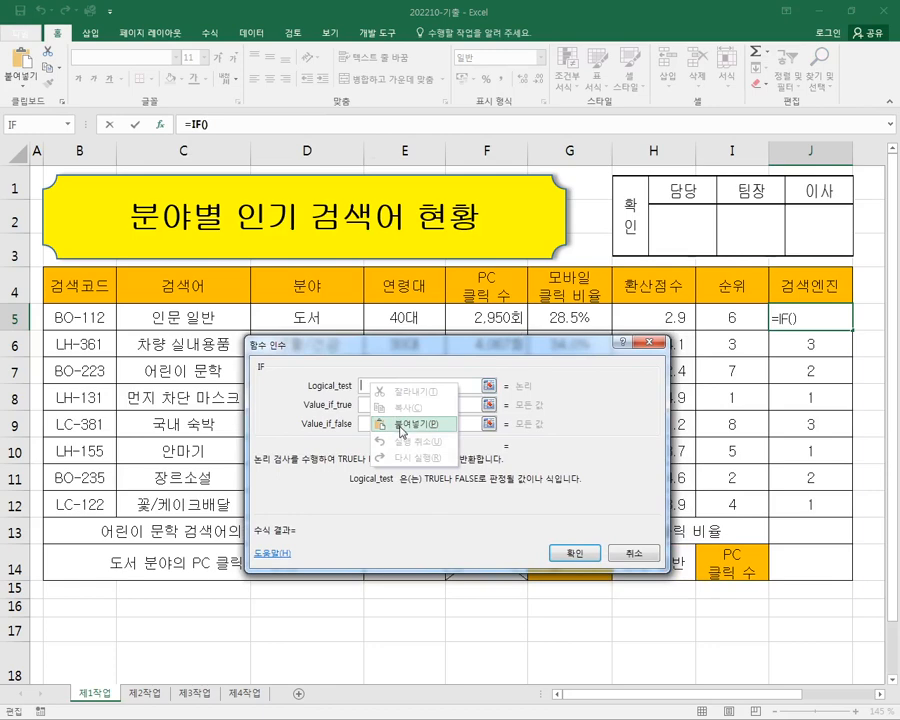
pyautogui.click(401, 424)
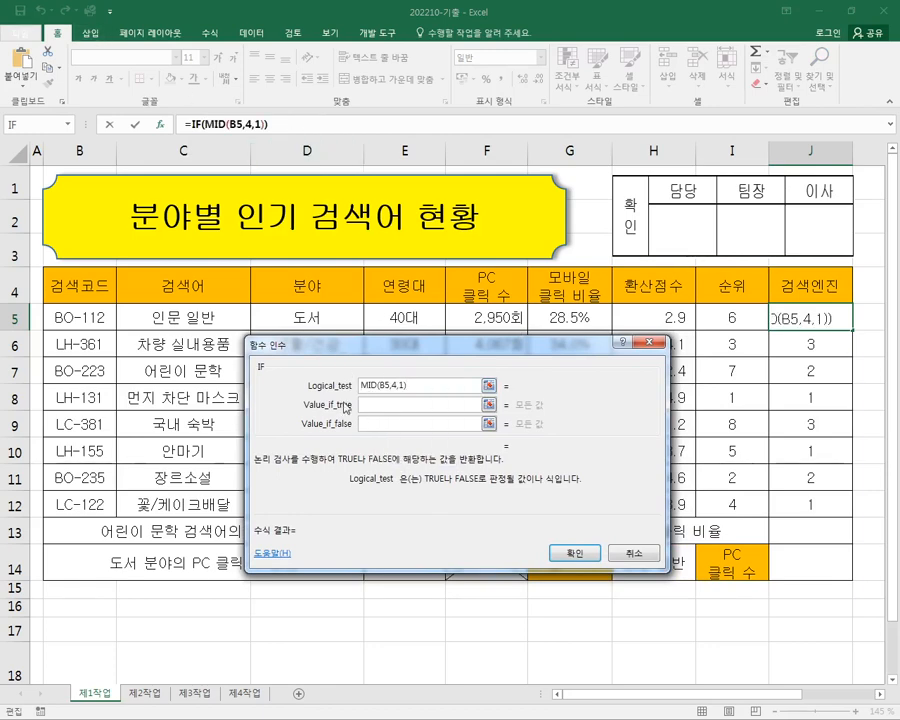
pyautogui.click(415, 402)
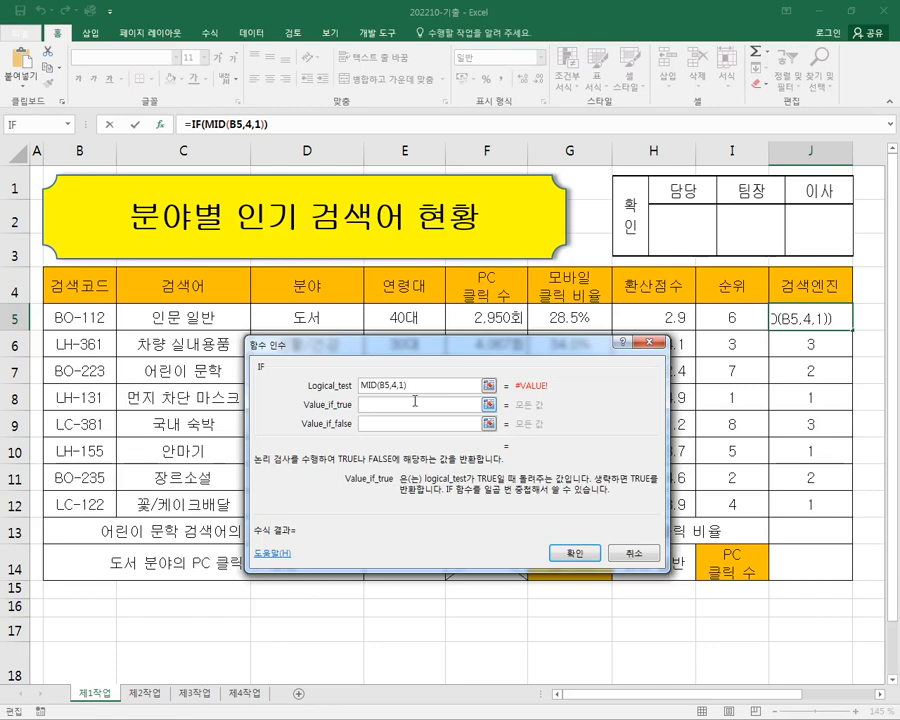
pyautogui.write('네이버')
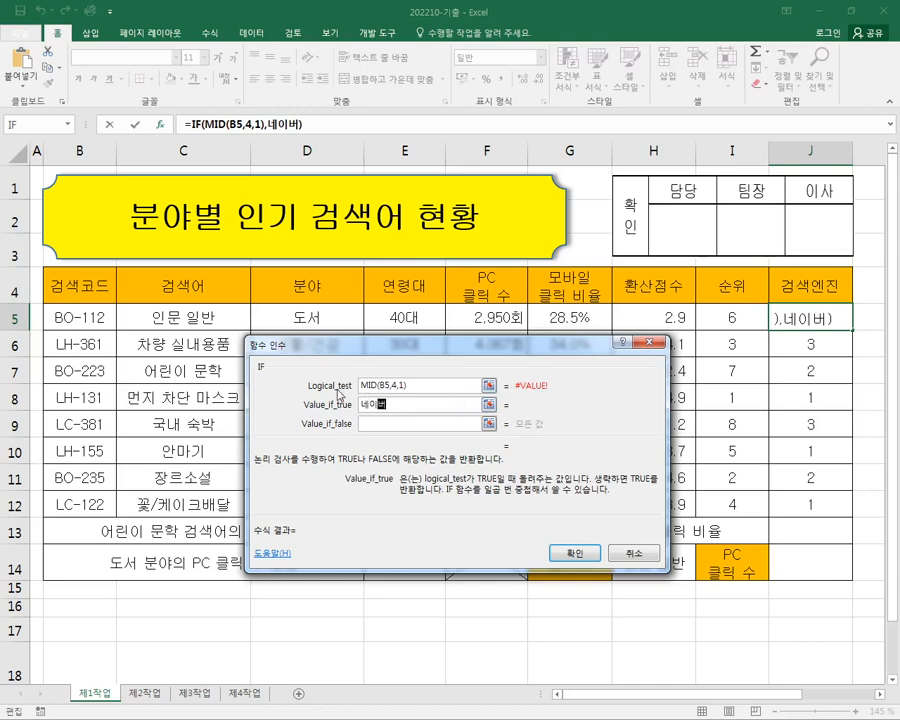
pyautogui.moveTo(309, 395); pyautogui.dragTo(358, 391)
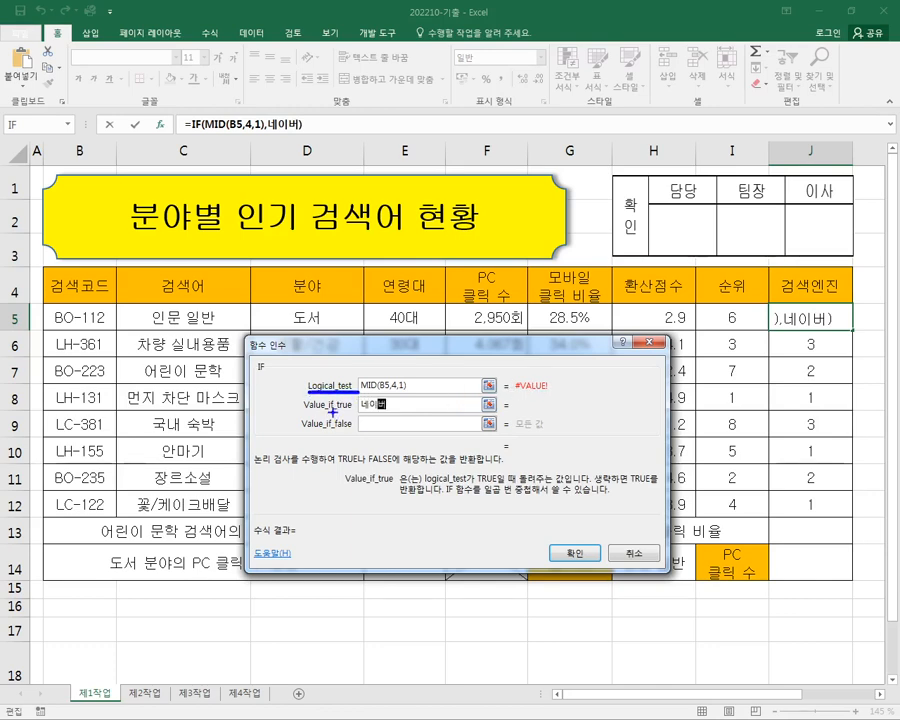
pyautogui.moveTo(305, 411)
pyautogui.mouseDown()
pyautogui.moveTo(350, 410)
pyautogui.moveTo(340, 398)
pyautogui.moveTo(370, 397)
pyautogui.mouseUp()
pyautogui.press('e')
pyautogui.moveTo(309, 392)
pyautogui.mouseDown()
pyautogui.moveTo(362, 392)
pyautogui.moveTo(368, 410)
pyautogui.mouseUp()
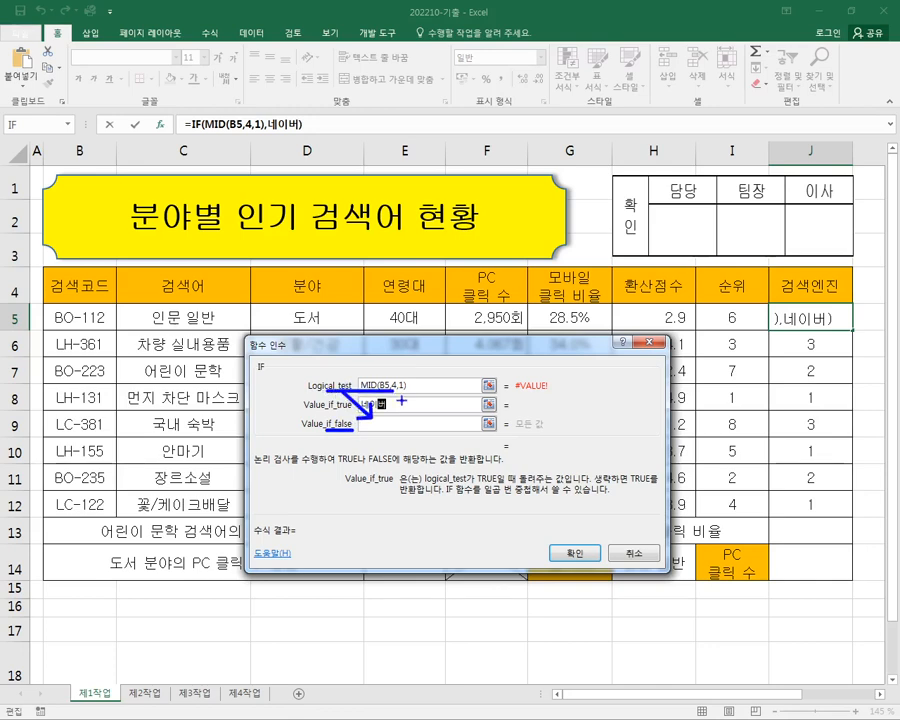
pyautogui.press('Escape')
# Complete the Logical_test comparison as MID(B5,4,1)="1", with the 1 entered as quoted text.
pyautogui.click(478, 384)
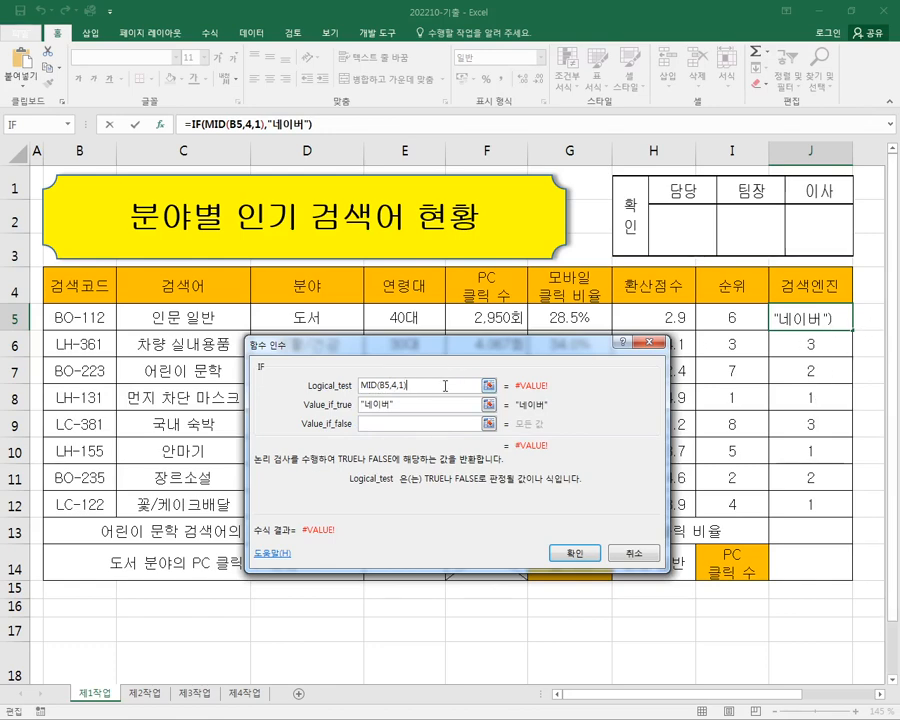
pyautogui.write('=')
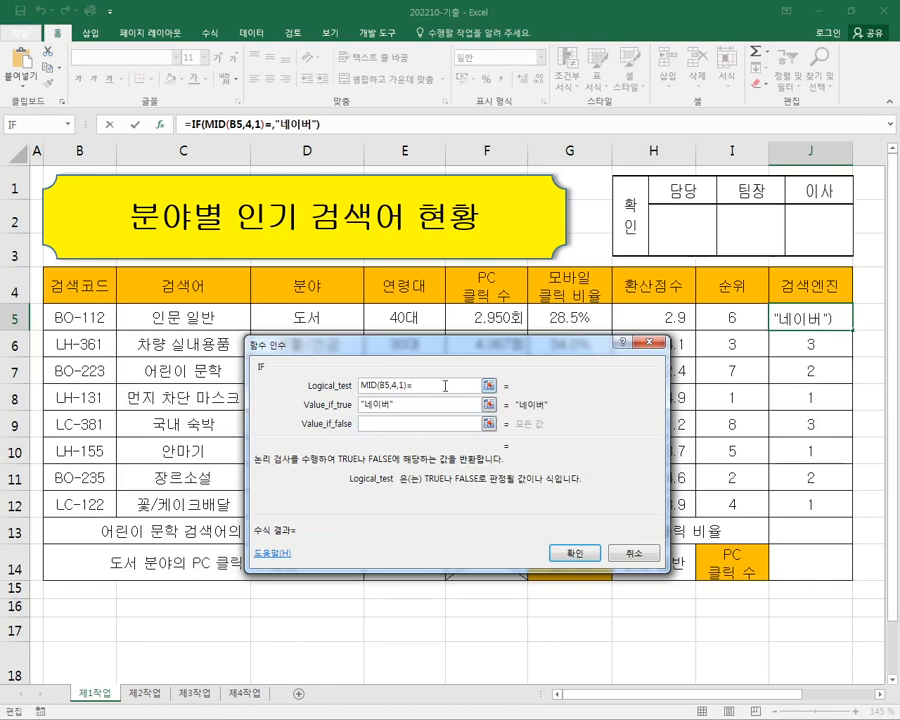
pyautogui.write('1')
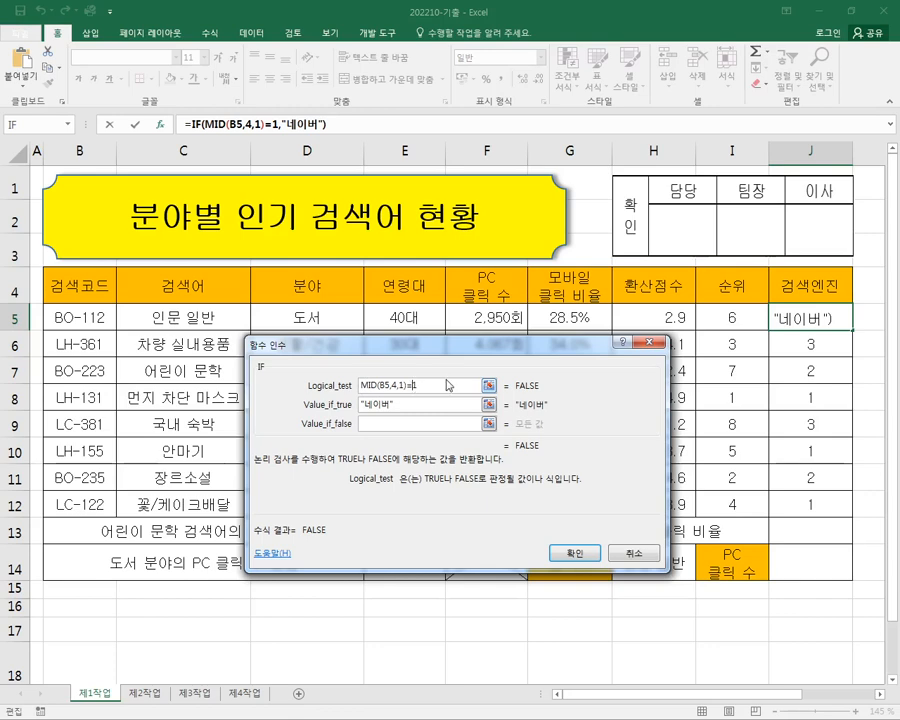
pyautogui.write('"네이버')
pyautogui.write('"1"')
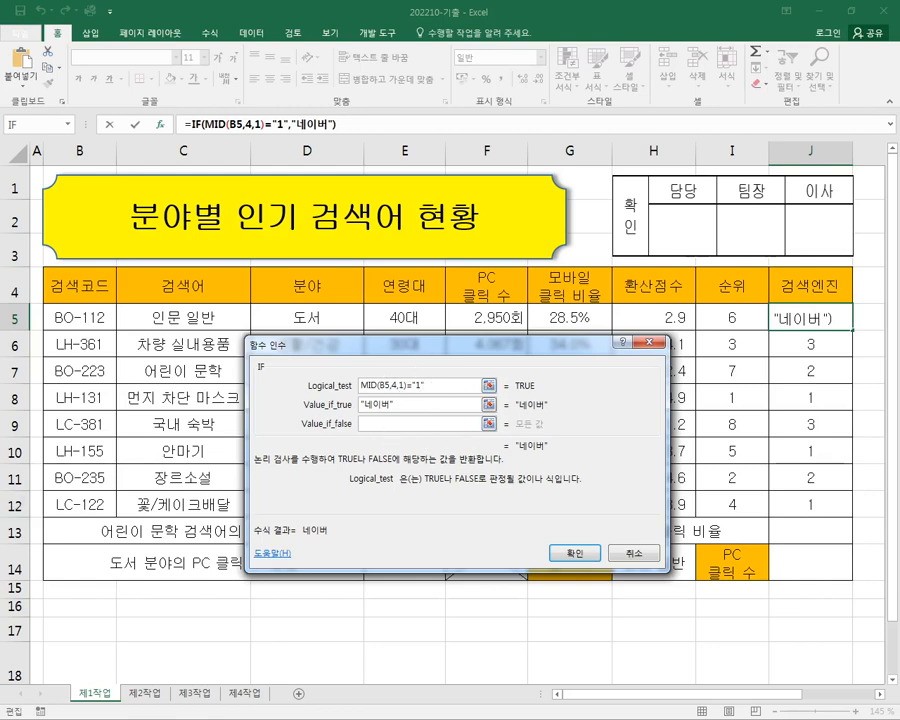
# Switch to the Notepad notes and make room for a new line above the IF heading.
pyautogui.hotkey('alt', 'Tab')
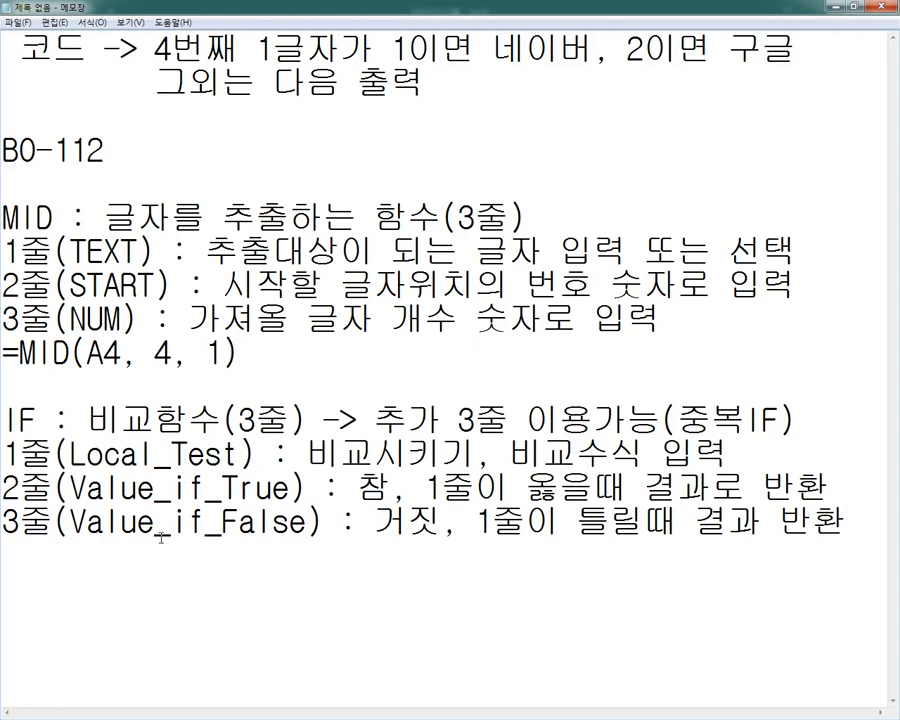
pyautogui.click(152, 396)
pyautogui.press('Return')
pyautogui.press('Return')
pyautogui.press('Up')
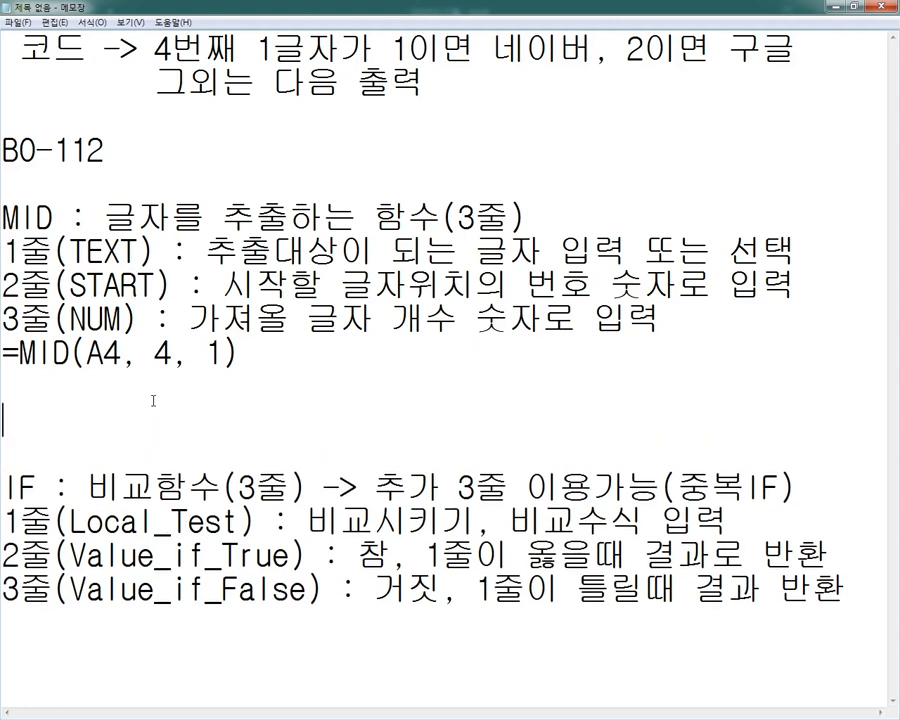
pyautogui.write('ㅣ')
pyautogui.press('BackSpace')
pyautogui.write('le')
pyautogui.press('BackSpace')
pyautogui.press('BackSpace')
pyautogui.write('left')
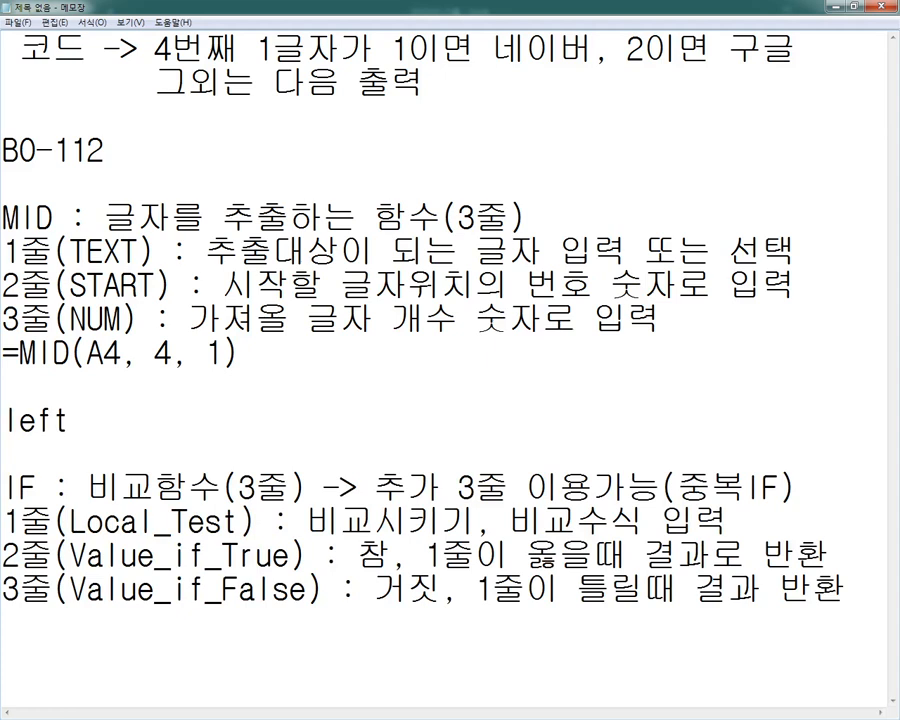
pyautogui.press('BackSpace')
pyautogui.press('BackSpace')
pyautogui.press('BackSpace')
pyautogui.press('BackSpace')
# Write the note LEFT, RIGHT, MID : 문자열 함수(숫자라도 "1") on the empty line above the IF heading.
pyautogui.write('LEFT, ')
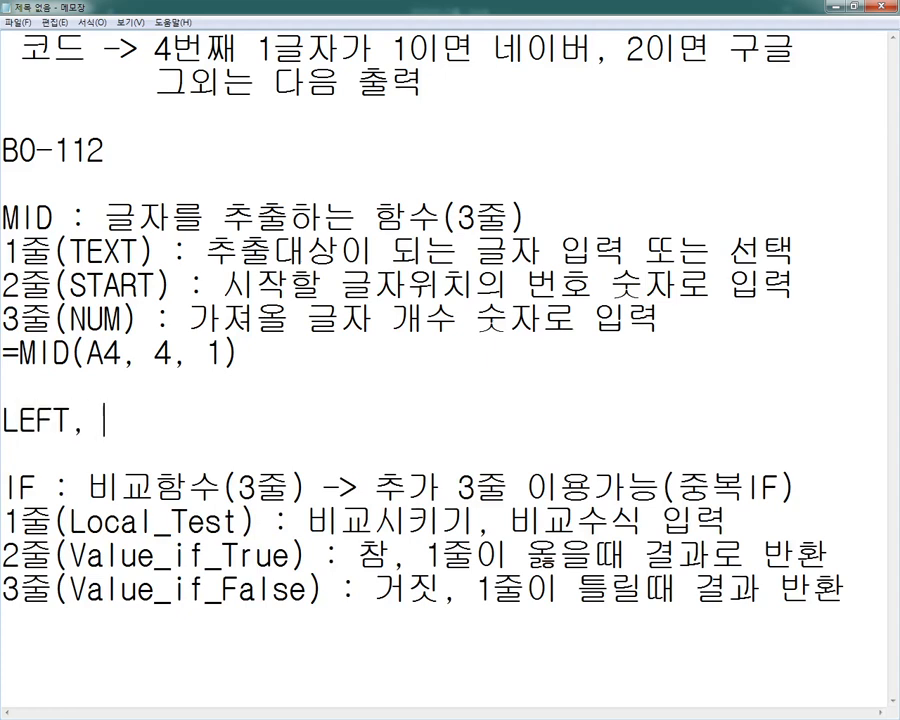
pyautogui.write('RIGHT, MI')
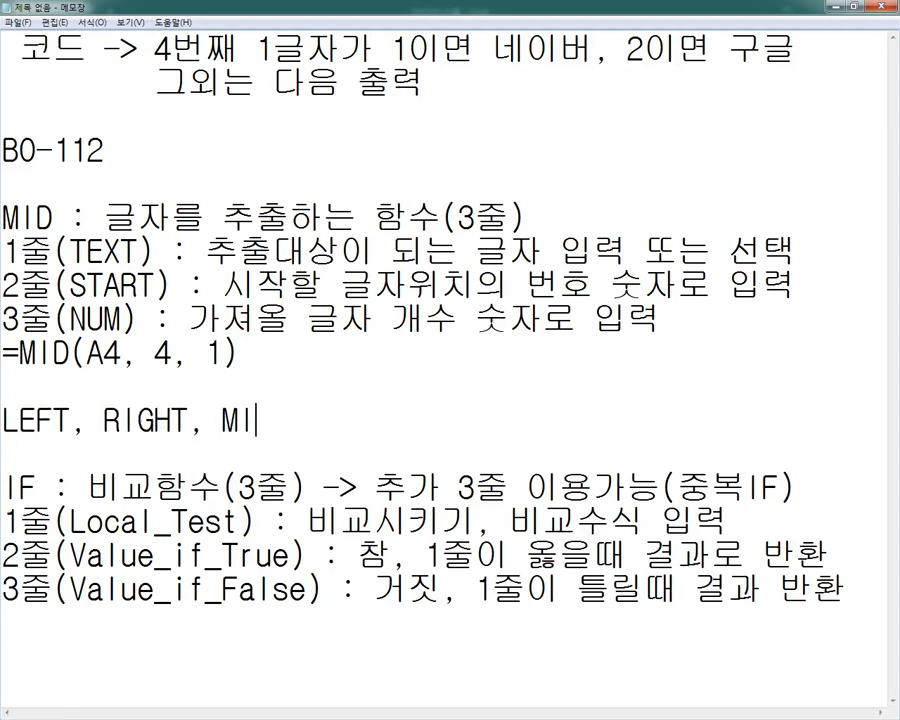
pyautogui.write('D : 문자열 함수')
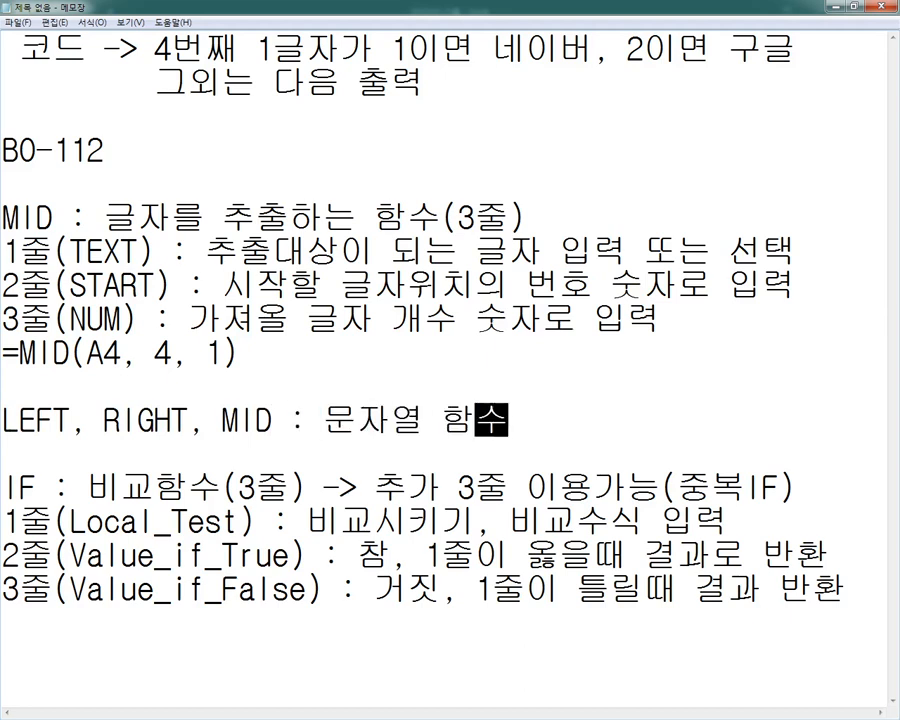
pyautogui.write('(숫자')
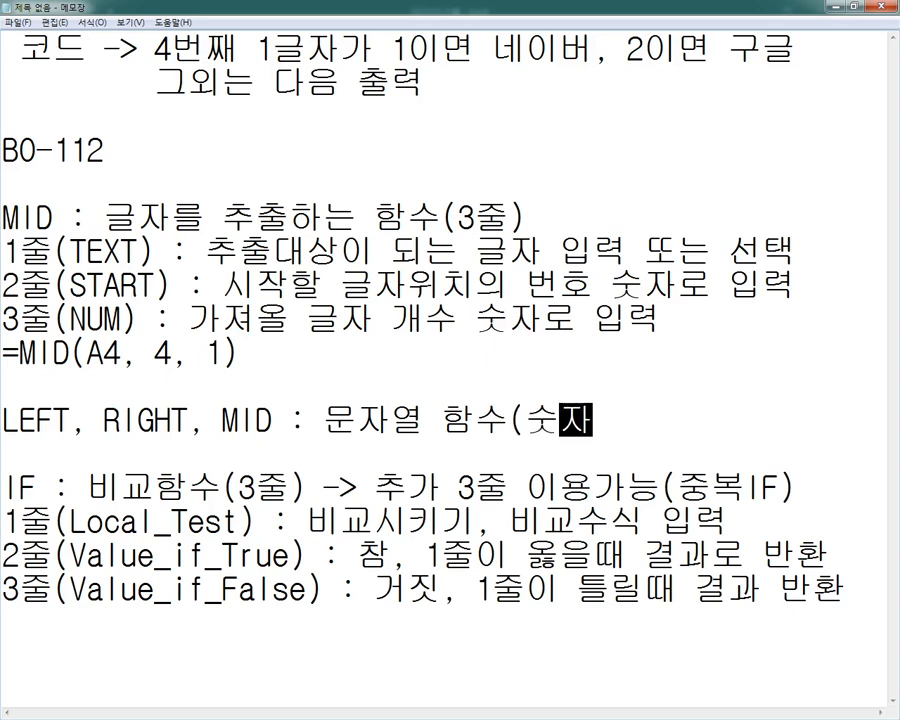
pyautogui.write('라도 ""')
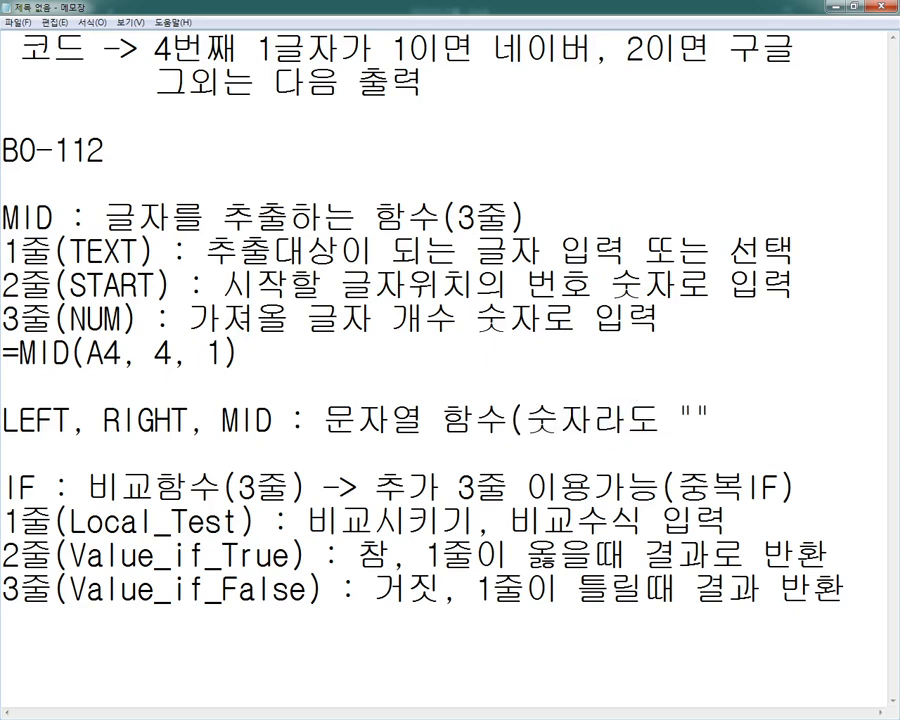
pyautogui.write('1')
pyautogui.write(')')
# Switch back to the IF function's arguments in Excel and activate the Value_if_false argument for entry.
pyautogui.hotkey('alt', 'Tab')
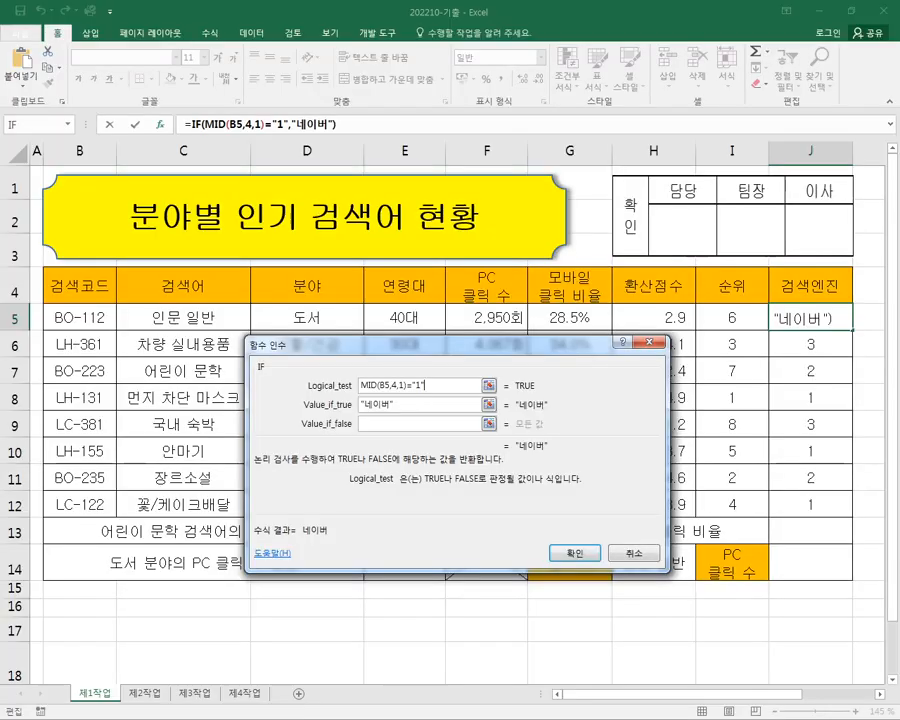
pyautogui.click(410, 403)
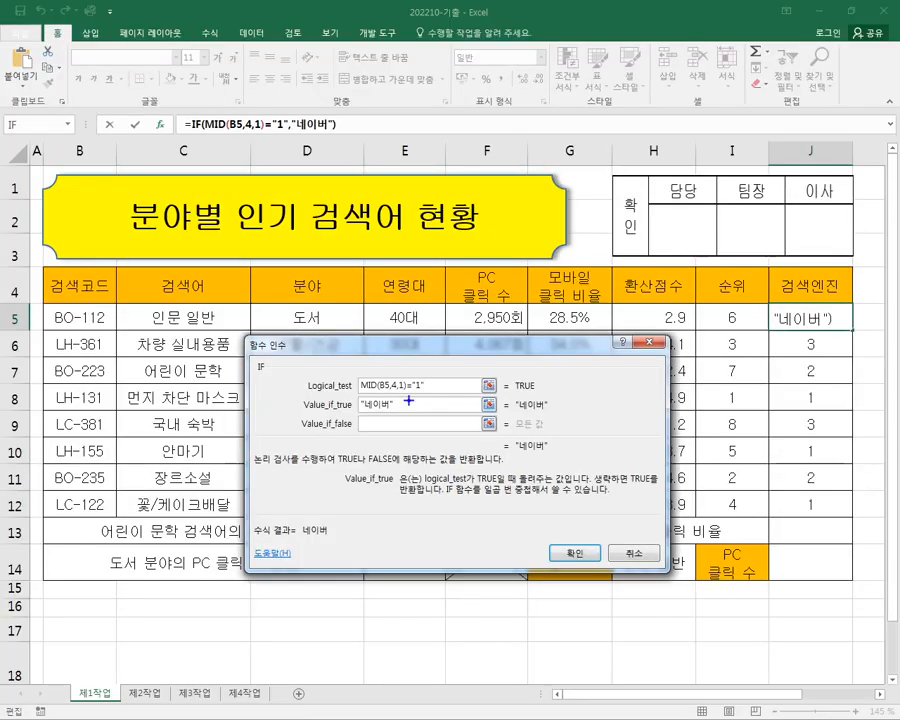
pyautogui.moveTo(362, 394)
pyautogui.mouseDown()
pyautogui.moveTo(430, 394)
pyautogui.moveTo(402, 401)
pyautogui.moveTo(413, 403)
pyautogui.mouseUp()
pyautogui.moveTo(817, 331); pyautogui.dragTo(800, 333)
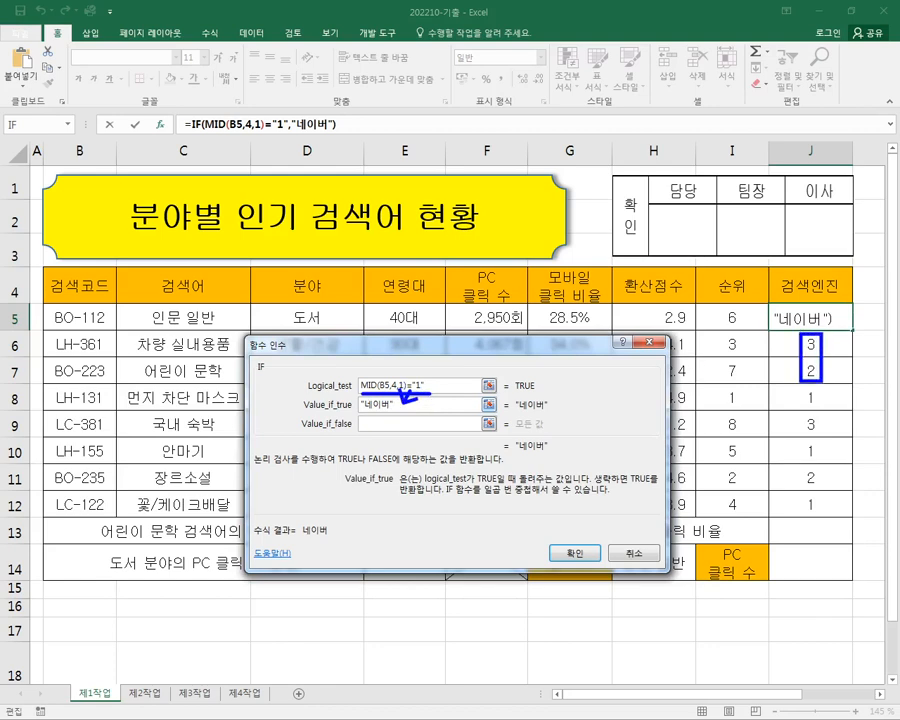
pyautogui.press('Escape')
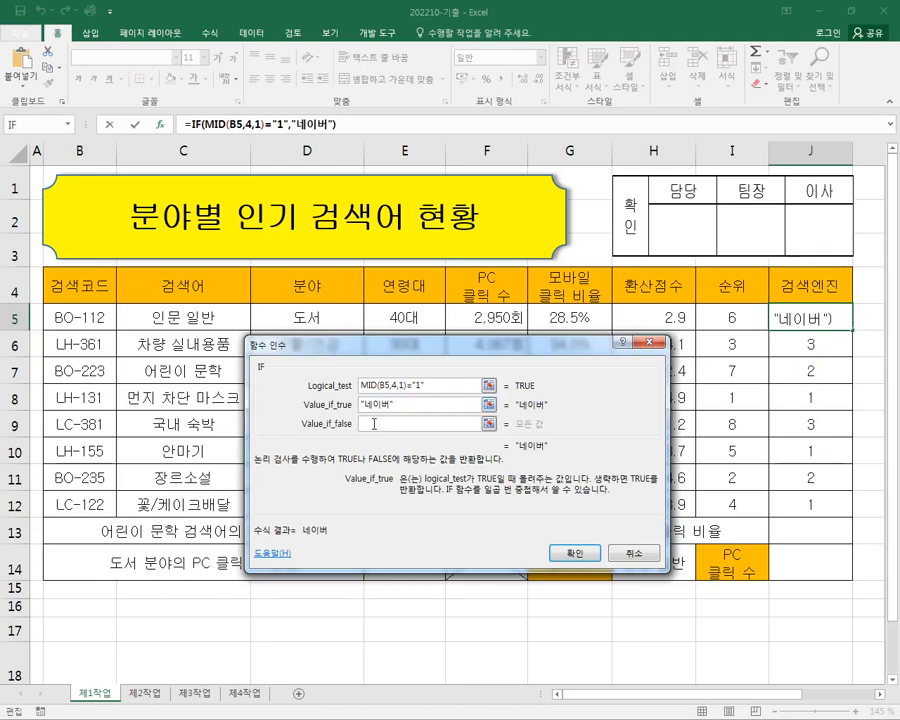
pyautogui.click(374, 424)
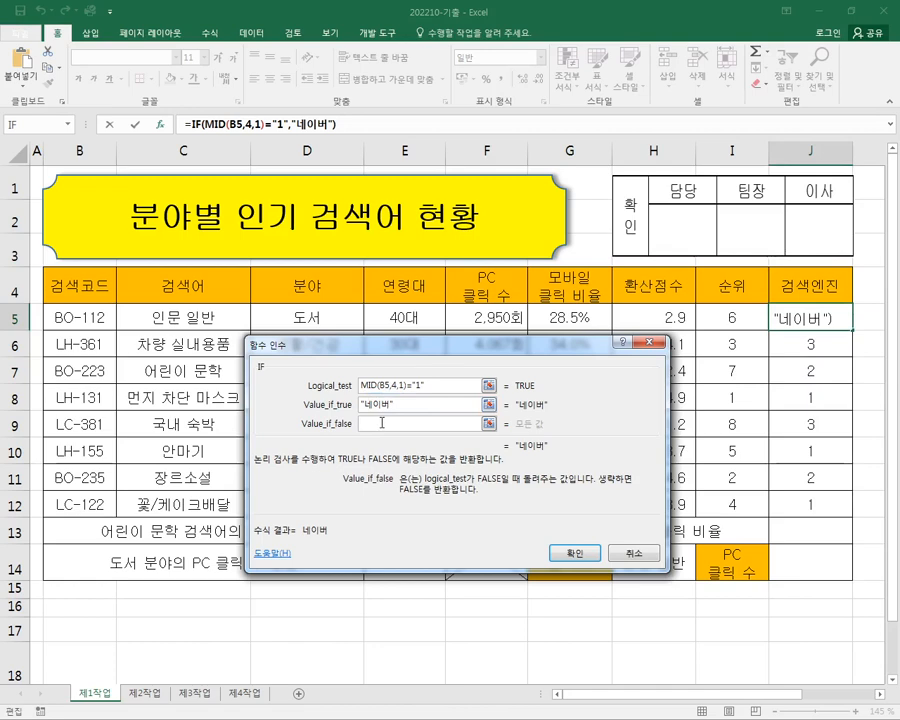
pyautogui.hotkey('ctrl', '2')
pyautogui.moveTo(781, 300); pyautogui.dragTo(782, 410)
pyautogui.moveTo(297, 362)
pyautogui.mouseDown()
pyautogui.moveTo(290, 418)
pyautogui.moveTo(448, 330)
pyautogui.mouseUp()
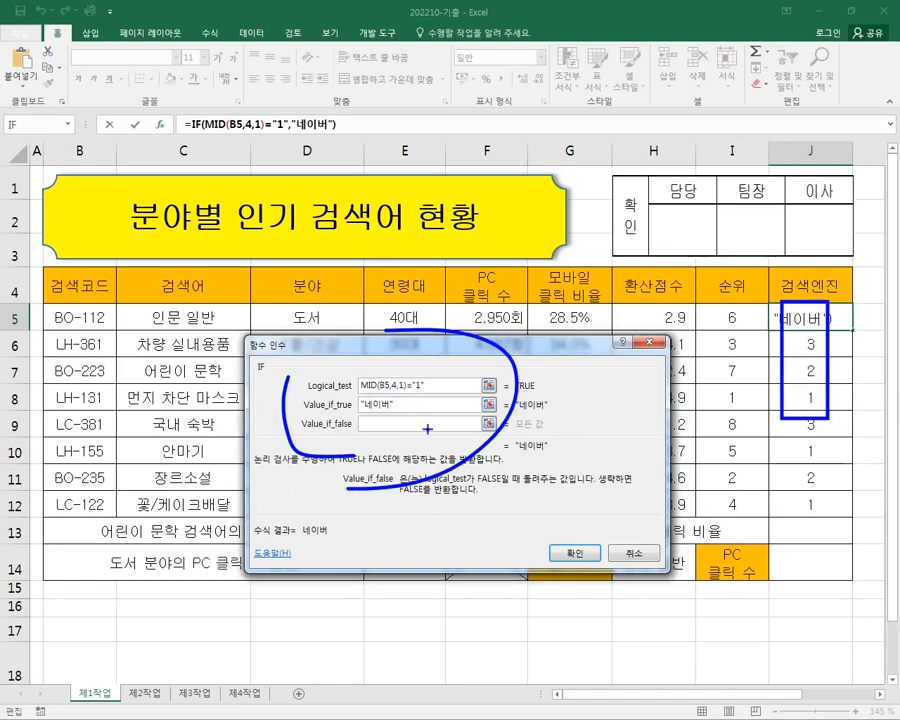
pyautogui.press('e')
pyautogui.moveTo(343, 442)
pyautogui.mouseDown()
pyautogui.moveTo(360, 441)
pyautogui.moveTo(378, 503)
pyautogui.moveTo(355, 496)
pyautogui.mouseUp()
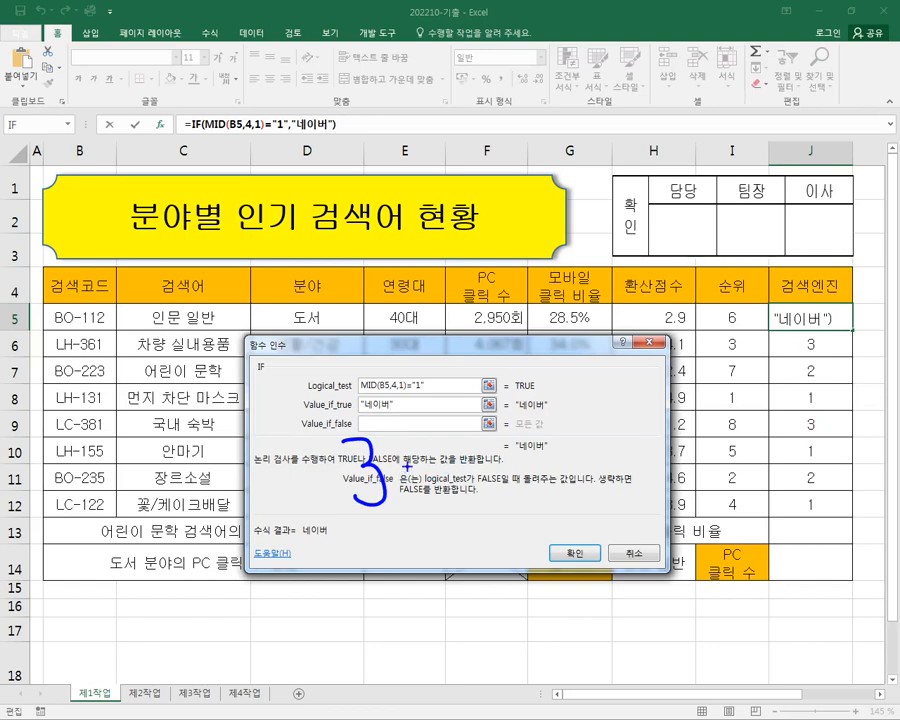
pyautogui.moveTo(408, 466); pyautogui.dragTo(442, 466)
pyautogui.moveTo(458, 451)
pyautogui.mouseDown()
pyautogui.moveTo(458, 504)
pyautogui.moveTo(494, 491)
pyautogui.mouseUp()
pyautogui.moveTo(500, 458); pyautogui.dragTo(500, 498)
pyautogui.moveTo(500, 478)
pyautogui.mouseDown()
pyautogui.moveTo(511, 478)
pyautogui.moveTo(541, 530)
pyautogui.mouseUp()
pyautogui.moveTo(566, 472); pyautogui.dragTo(615, 474)
pyautogui.moveTo(572, 489)
pyautogui.mouseDown()
pyautogui.moveTo(620, 490)
pyautogui.moveTo(645, 515)
pyautogui.moveTo(664, 516)
pyautogui.mouseUp()
pyautogui.moveTo(655, 458); pyautogui.dragTo(598, 488)
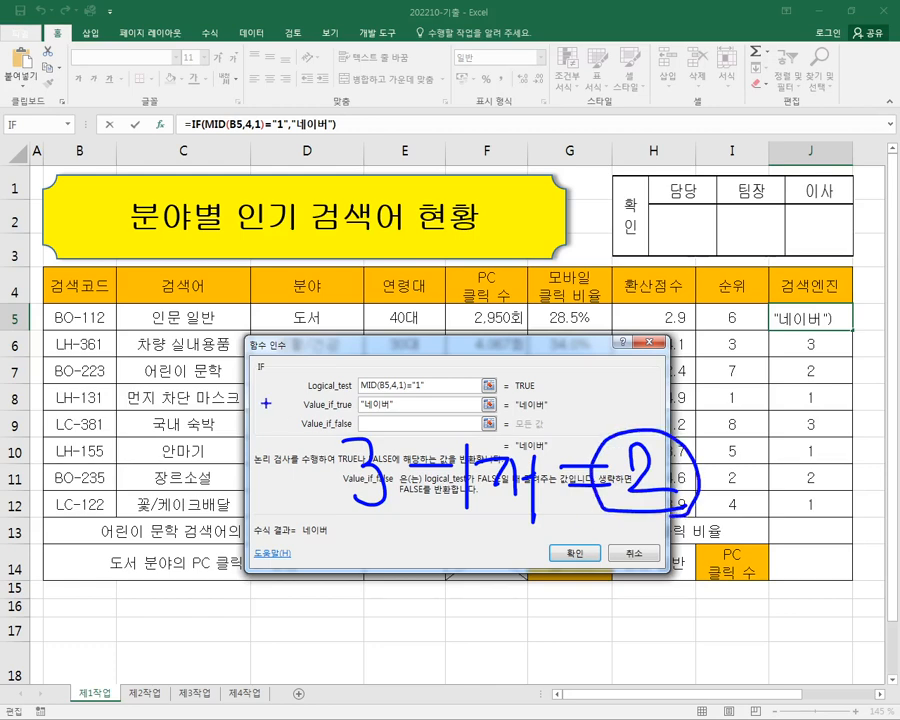
pyautogui.moveTo(237, 347); pyautogui.dragTo(276, 382)
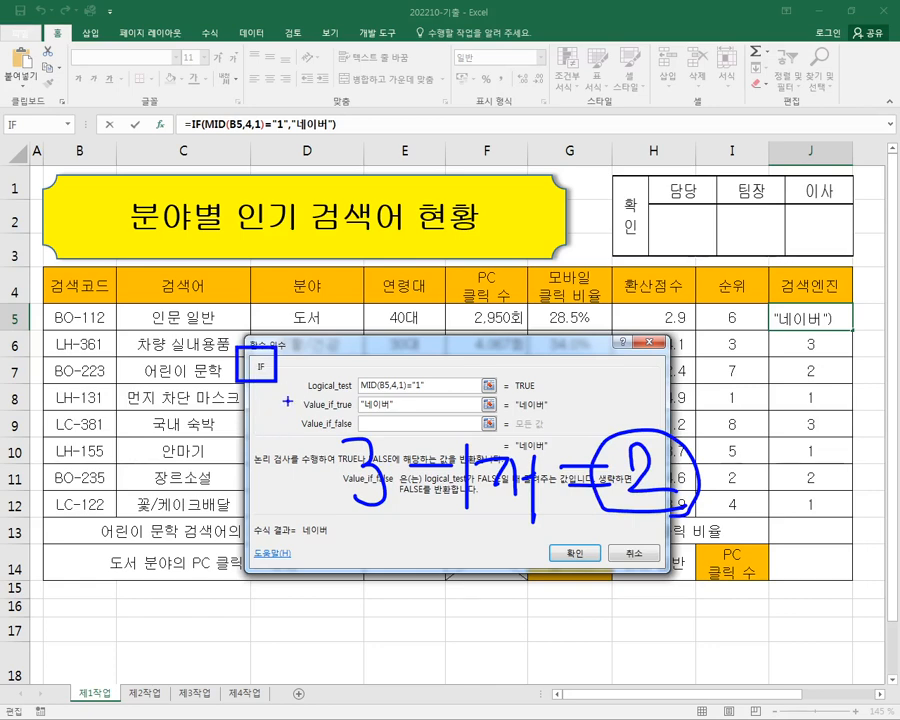
pyautogui.moveTo(288, 199)
pyautogui.mouseDown()
pyautogui.moveTo(323, 239)
pyautogui.moveTo(373, 240)
pyautogui.mouseUp()
pyautogui.moveTo(274, 249)
pyautogui.mouseDown()
pyautogui.moveTo(412, 250)
pyautogui.moveTo(408, 290)
pyautogui.moveTo(387, 283)
pyautogui.mouseUp()
pyautogui.moveTo(404, 227)
pyautogui.mouseDown()
pyautogui.moveTo(411, 253)
pyautogui.moveTo(455, 208)
pyautogui.mouseUp()
pyautogui.moveTo(402, 250); pyautogui.dragTo(455, 261)
pyautogui.moveTo(424, 282); pyautogui.dragTo(445, 309)
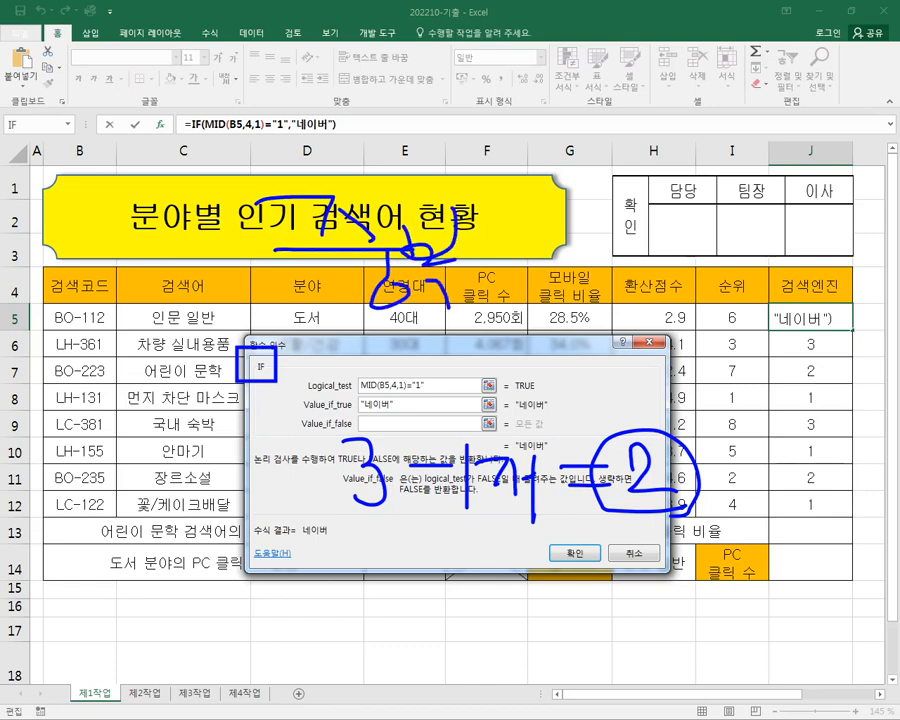
pyautogui.moveTo(481, 246)
pyautogui.mouseDown()
pyautogui.moveTo(471, 272)
pyautogui.moveTo(537, 297)
pyautogui.moveTo(552, 268)
pyautogui.moveTo(493, 244)
pyautogui.mouseUp()
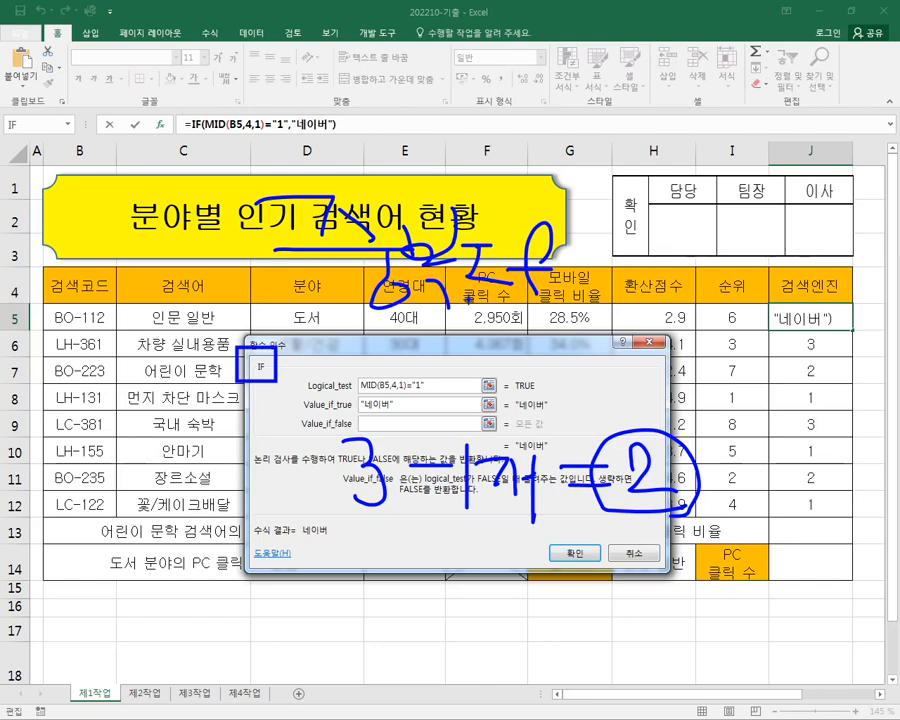
pyautogui.press('e')
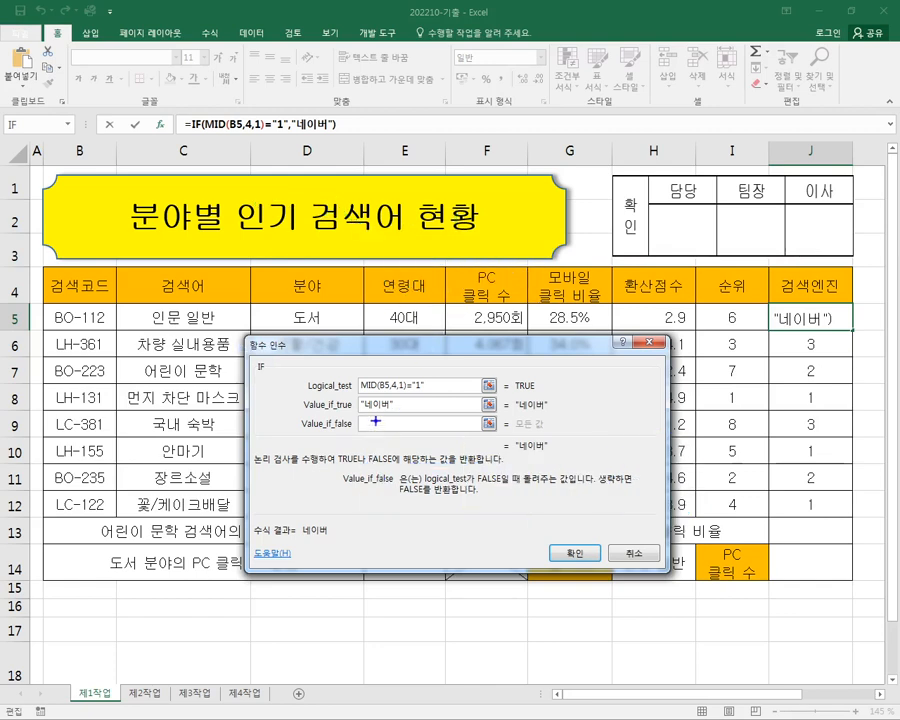
pyautogui.moveTo(373, 428); pyautogui.dragTo(376, 438)
pyautogui.press('Escape')
pyautogui.moveTo(404, 394)
pyautogui.mouseDown()
pyautogui.moveTo(404, 412)
pyautogui.moveTo(364, 435)
pyautogui.mouseUp()
pyautogui.press('Escape')
pyautogui.write('3')
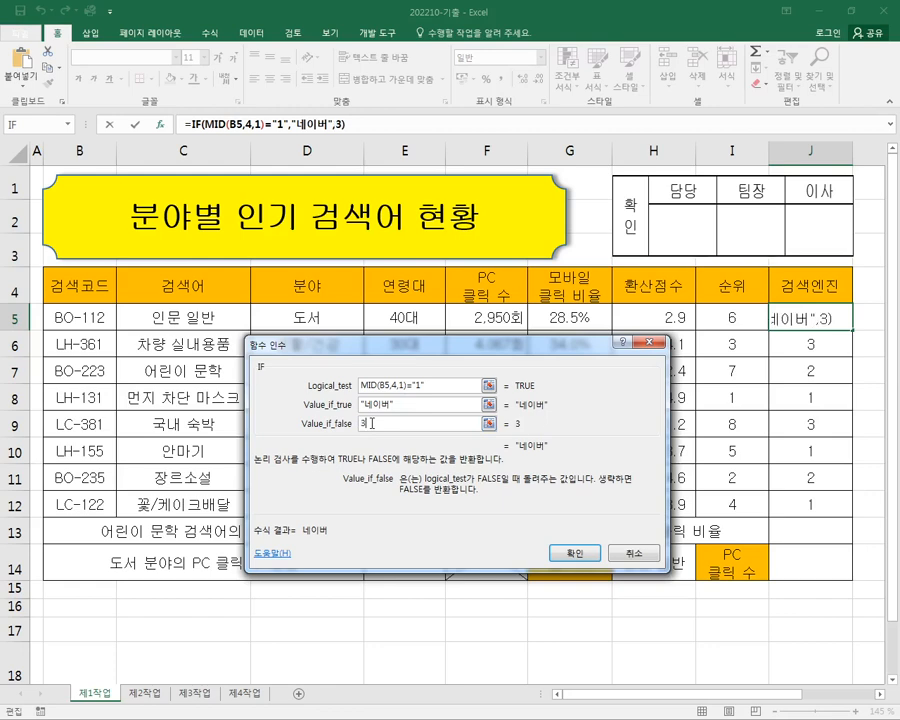
pyautogui.press('BackSpace')
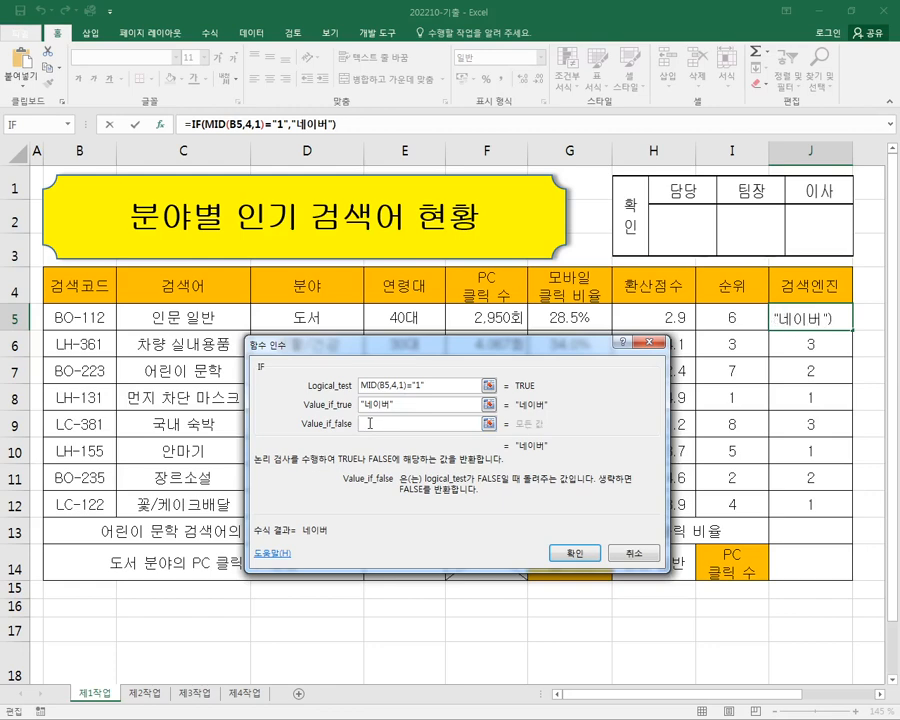
pyautogui.moveTo(367, 423); pyautogui.dragTo(55, 143)
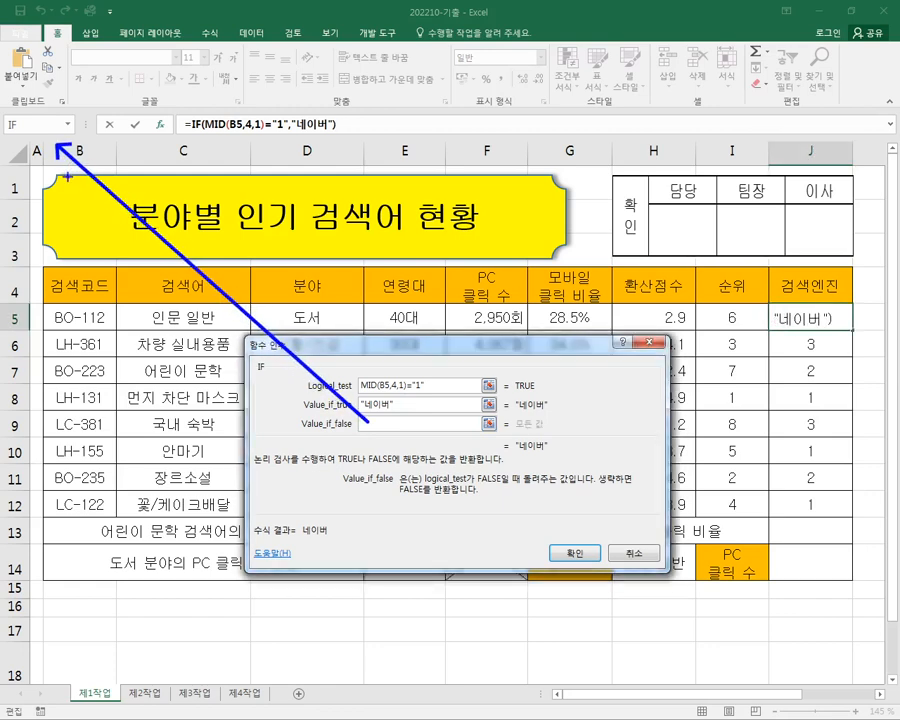
pyautogui.moveTo(3, 110)
pyautogui.mouseDown()
pyautogui.moveTo(74, 134)
pyautogui.moveTo(81, 146)
pyautogui.mouseUp()
pyautogui.press('Escape')
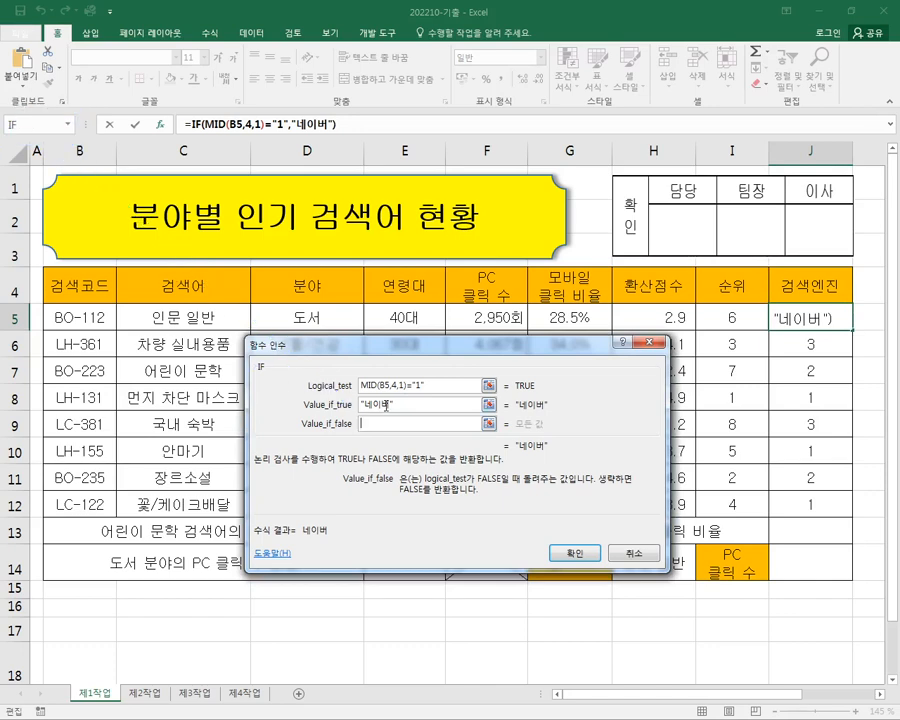
# Nest a second IF function inside the Value_if_false argument of the current IF.
pyautogui.click(68, 125)
pyautogui.click(68, 125)
pyautogui.click(68, 125)
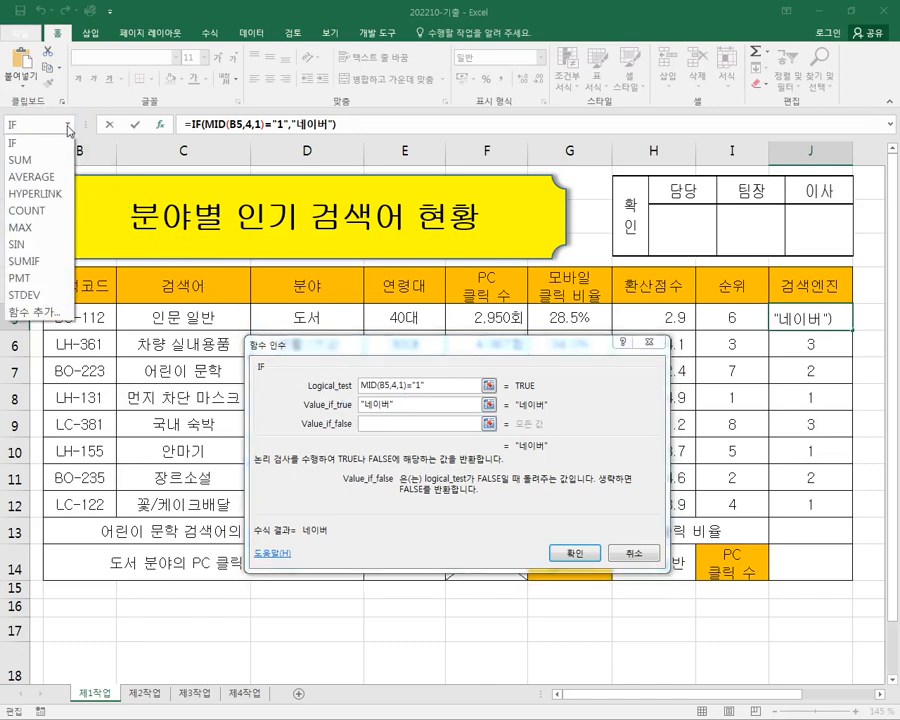
pyautogui.click(25, 146)
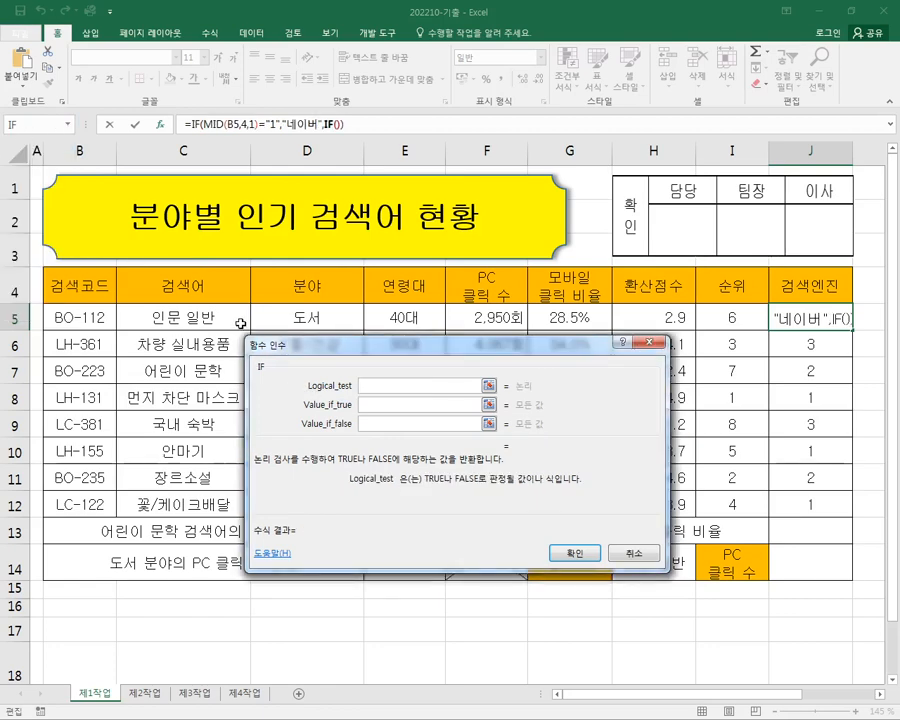
pyautogui.moveTo(240, 323); pyautogui.dragTo(466, 442)
pyautogui.press('BackSpace')
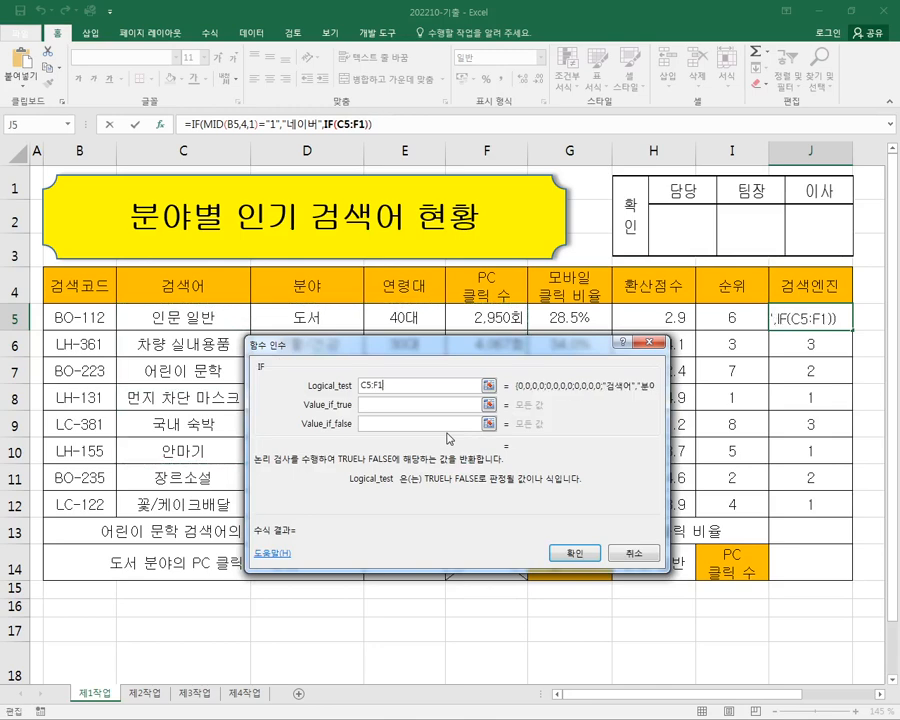
pyautogui.press('BackSpace')
pyautogui.press('BackSpace')
pyautogui.press('BackSpace')
pyautogui.press('BackSpace')
pyautogui.press('BackSpace')
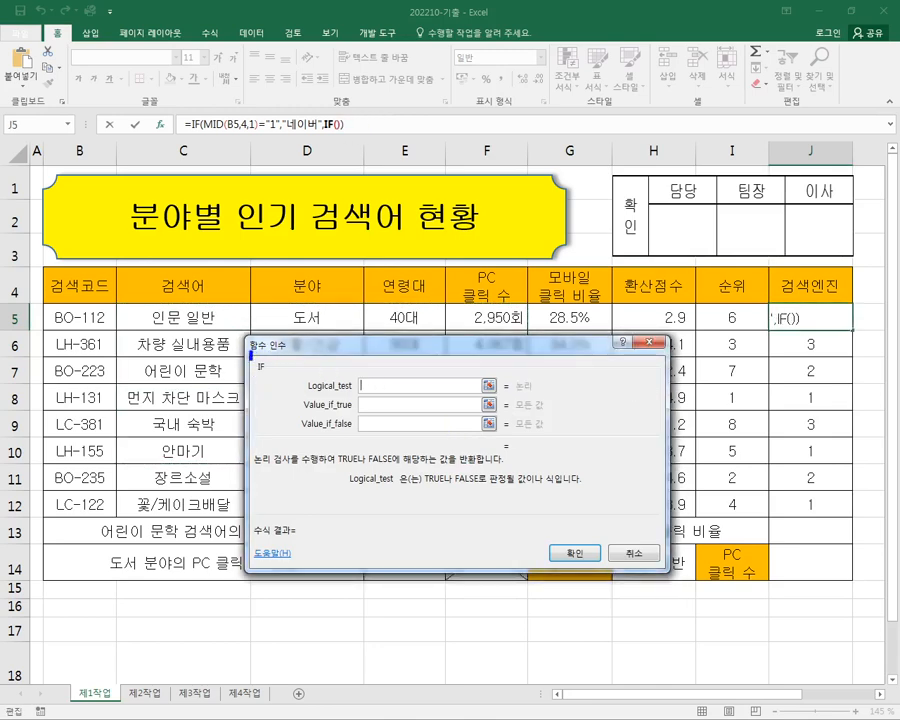
pyautogui.moveTo(251, 353); pyautogui.dragTo(510, 449)
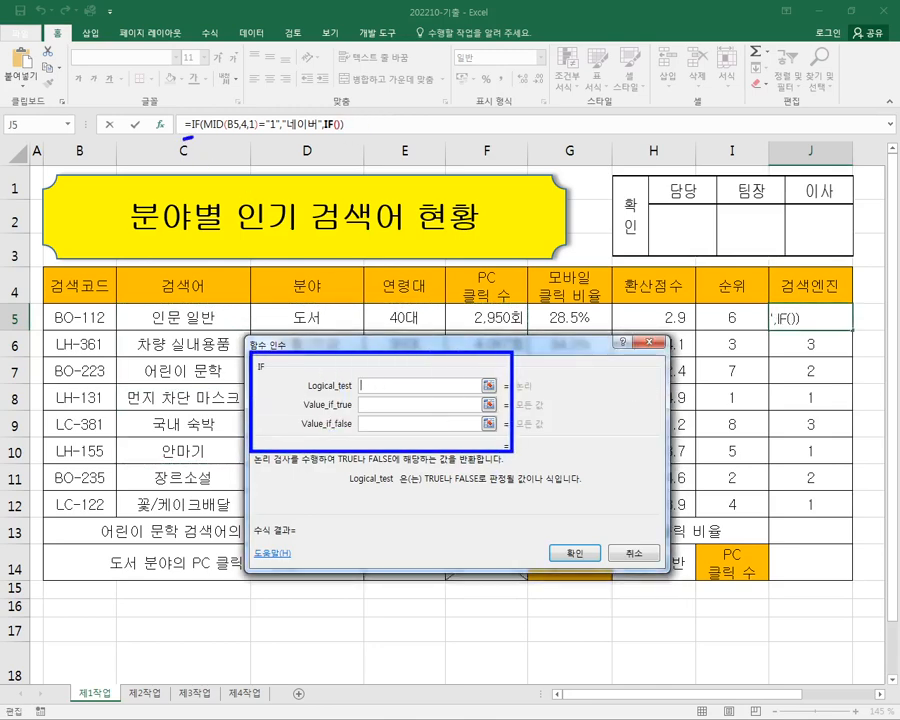
pyautogui.moveTo(188, 139); pyautogui.dragTo(305, 140)
pyautogui.moveTo(346, 109); pyautogui.dragTo(318, 138)
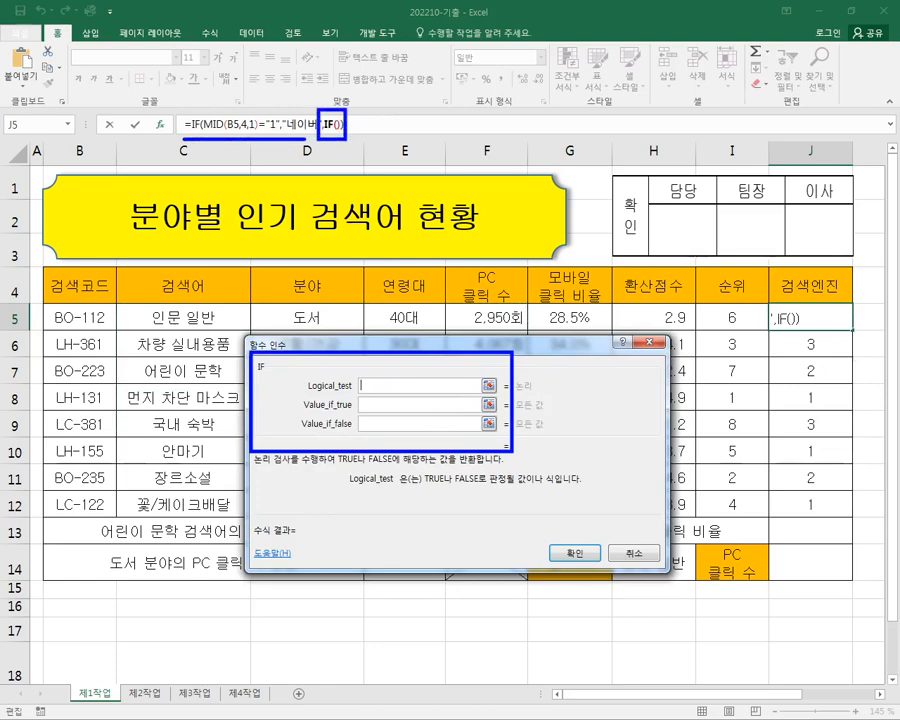
pyautogui.press('Escape')
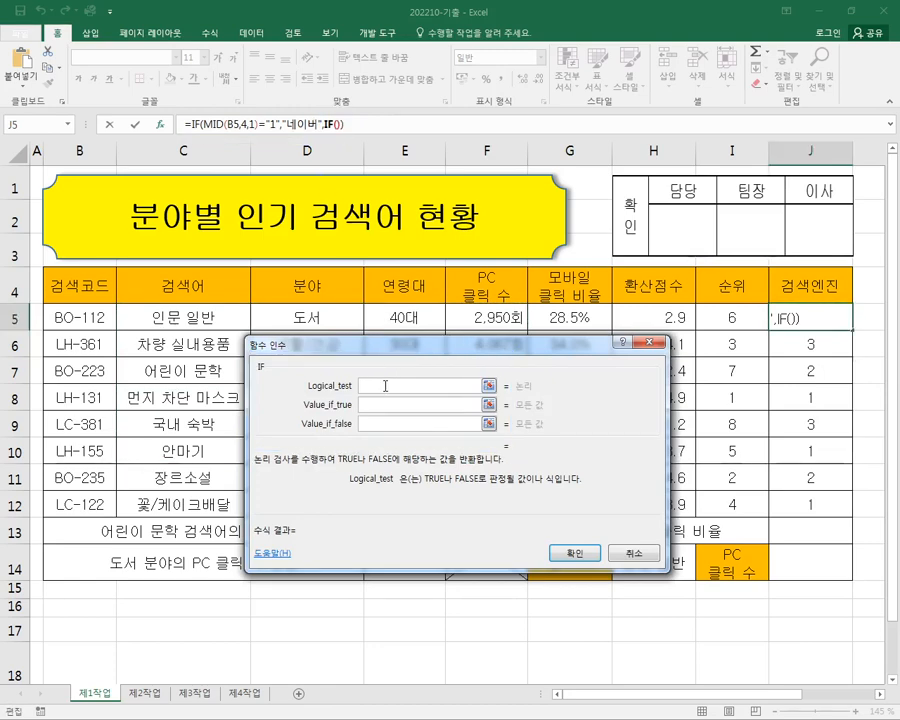
# Enter MID(B5,4,1)="2" as the Logical_test of the nested IF, with the 2 as quoted text.
pyautogui.write('MID(B5,4,1)')
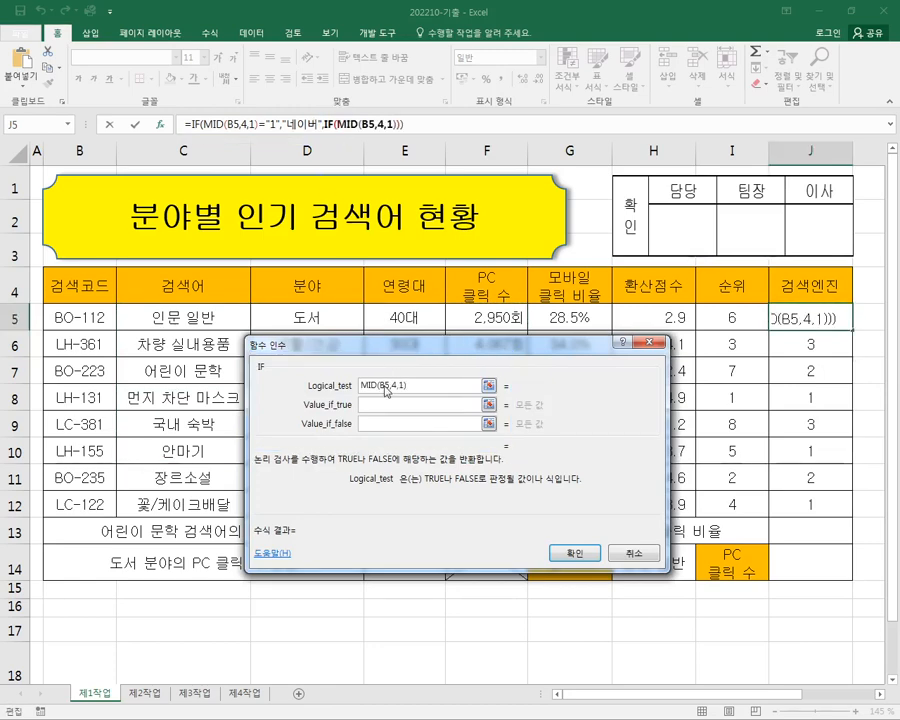
pyautogui.write('=')
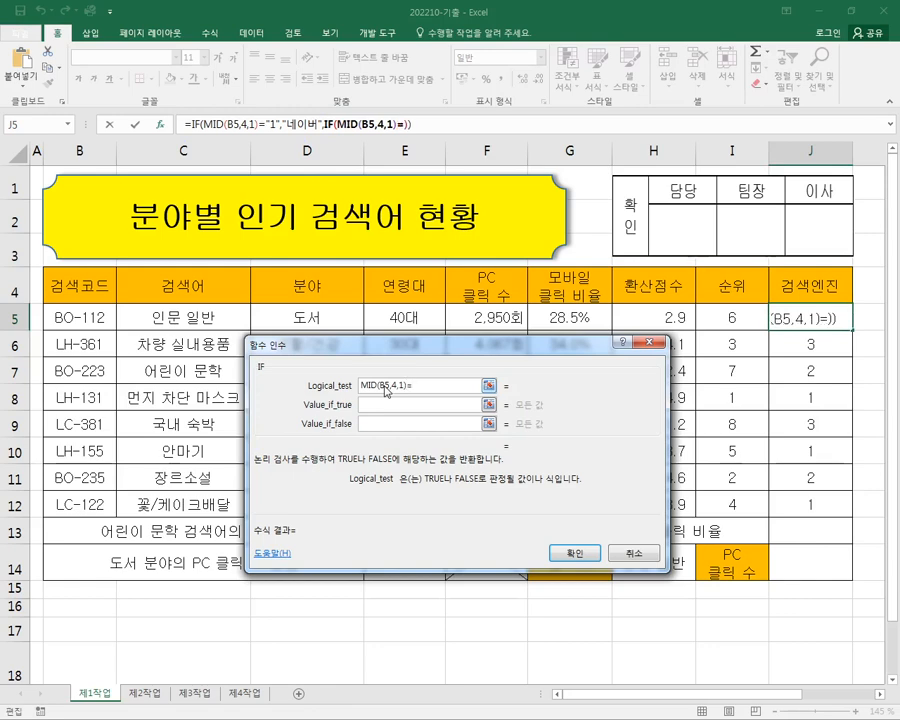
pyautogui.write('"2"')
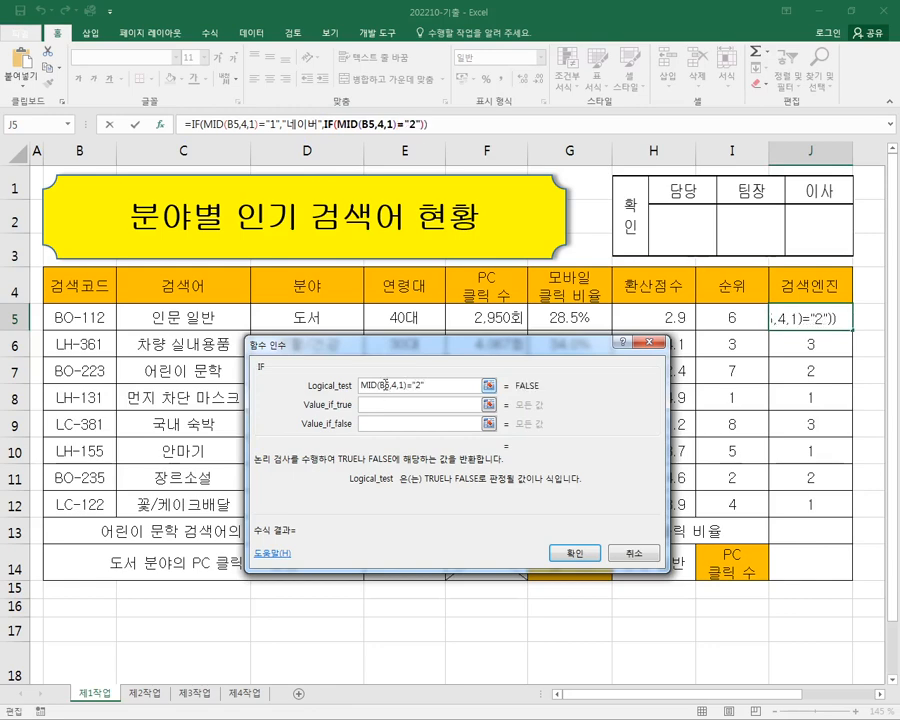
pyautogui.hotkey('ctrl', '2')
pyautogui.moveTo(217, 134); pyautogui.dragTo(271, 134)
pyautogui.moveTo(254, 137)
pyautogui.mouseDown()
pyautogui.moveTo(321, 171)
pyautogui.moveTo(308, 157)
pyautogui.mouseUp()
pyautogui.moveTo(320, 138)
pyautogui.mouseDown()
pyautogui.moveTo(338, 147)
pyautogui.moveTo(459, 142)
pyautogui.mouseUp()
pyautogui.moveTo(373, 132)
pyautogui.mouseDown()
pyautogui.moveTo(416, 160)
pyautogui.moveTo(419, 131)
pyautogui.mouseUp()
pyautogui.moveTo(418, 131); pyautogui.dragTo(401, 149)
pyautogui.moveTo(419, 131); pyautogui.dragTo(445, 157)
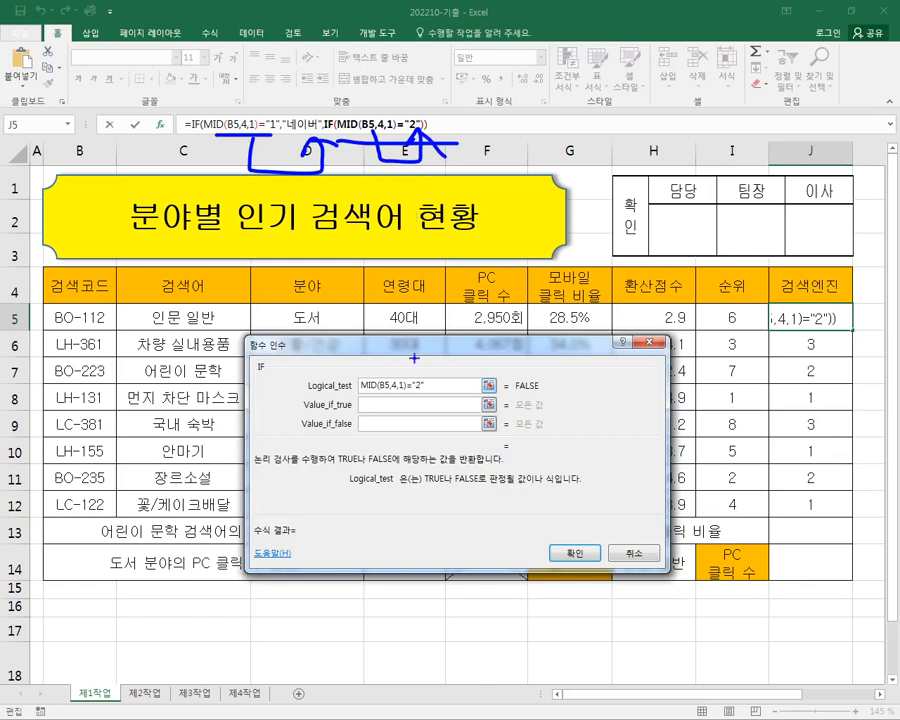
# Set the nested IF's Value_if_true to 구글 and its Value_if_false to 다음.
pyautogui.click(393, 410)
pyautogui.write('구글')
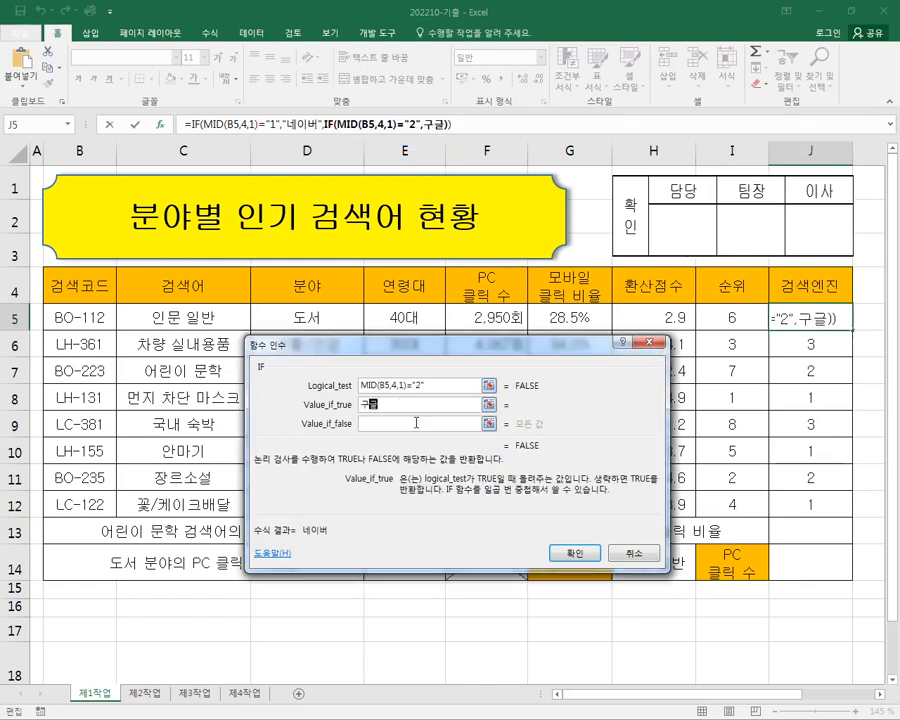
pyautogui.click(416, 423)
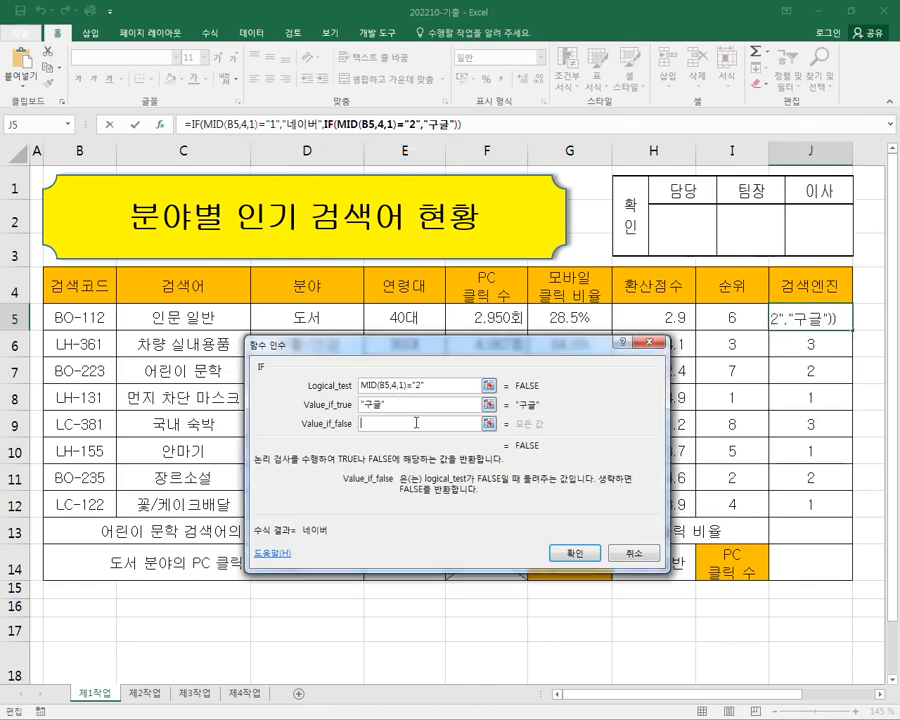
pyautogui.write('다음')
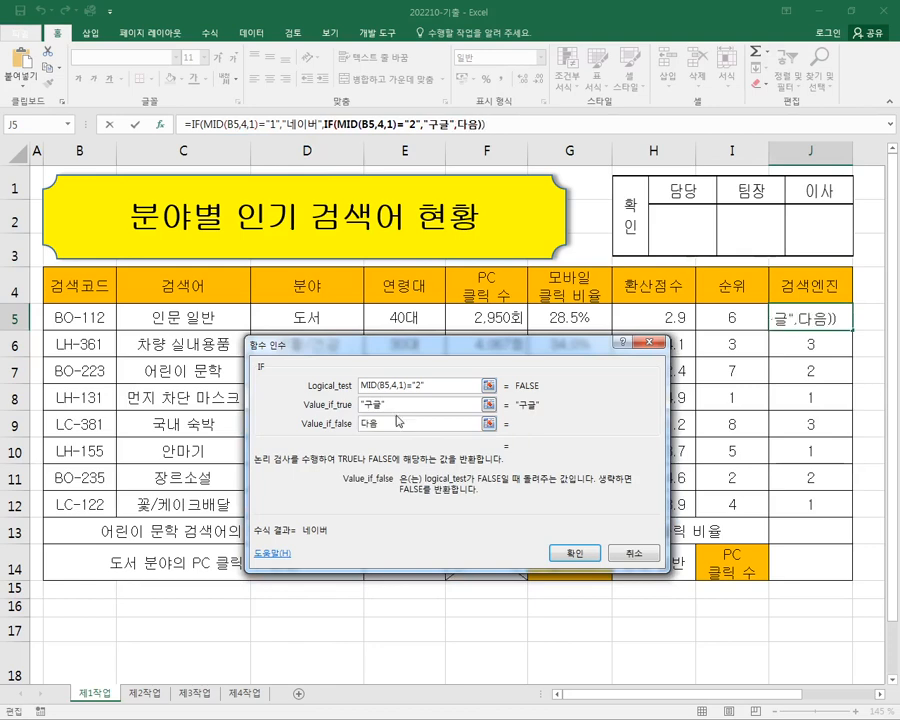
pyautogui.moveTo(213, 138)
pyautogui.mouseDown()
pyautogui.moveTo(460, 134)
pyautogui.moveTo(497, 146)
pyautogui.mouseUp()
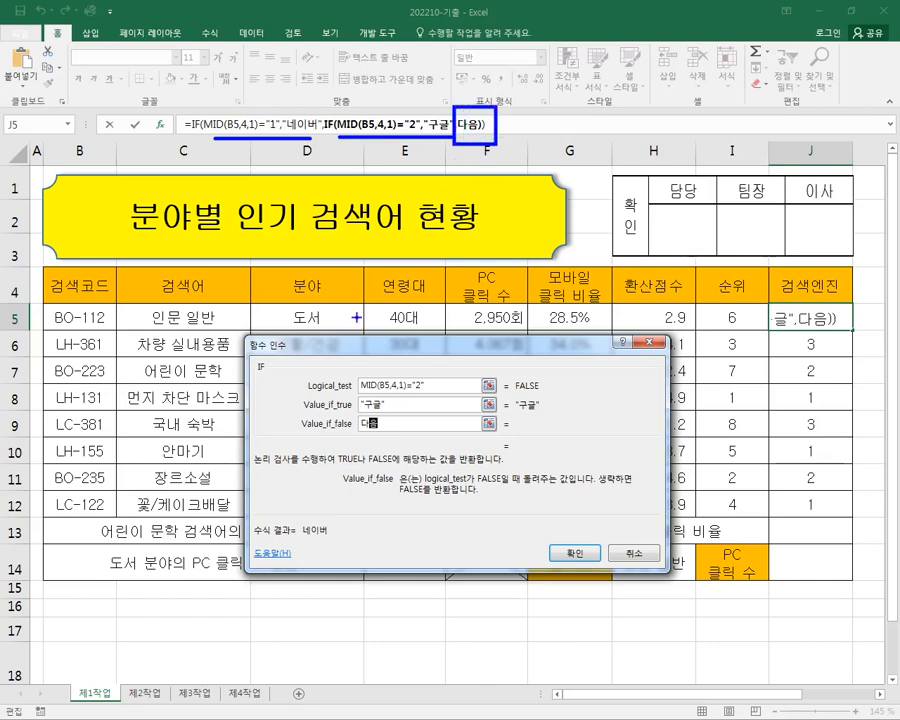
pyautogui.press('Escape')
# Confirm the nested IF formula in J5 and fill it down the 검색엔진 column through J12.
pyautogui.click(574, 552)
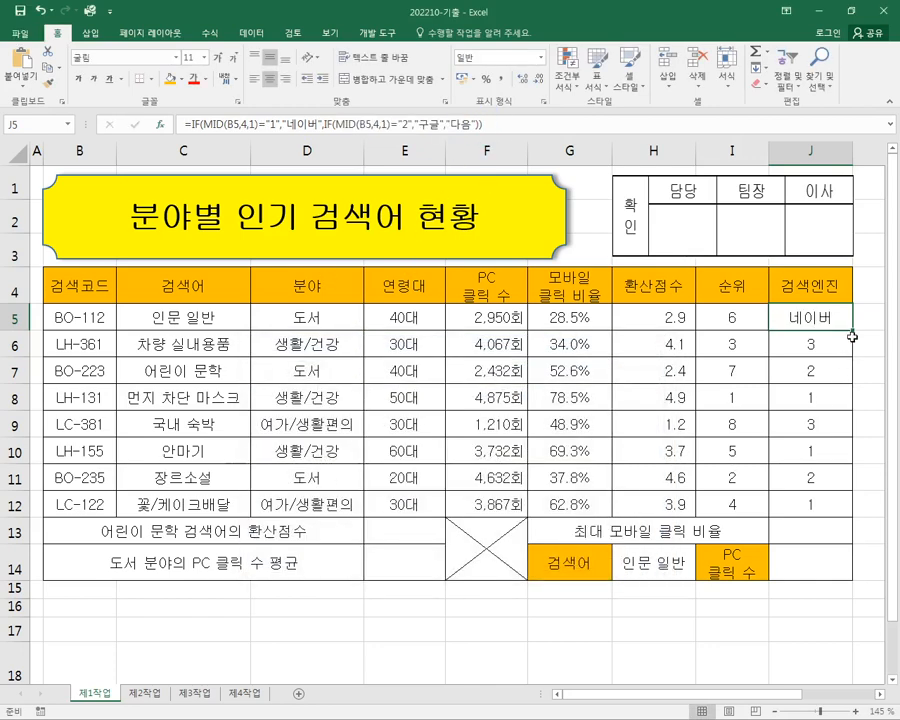
pyautogui.moveTo(853, 331); pyautogui.dragTo(834, 502)
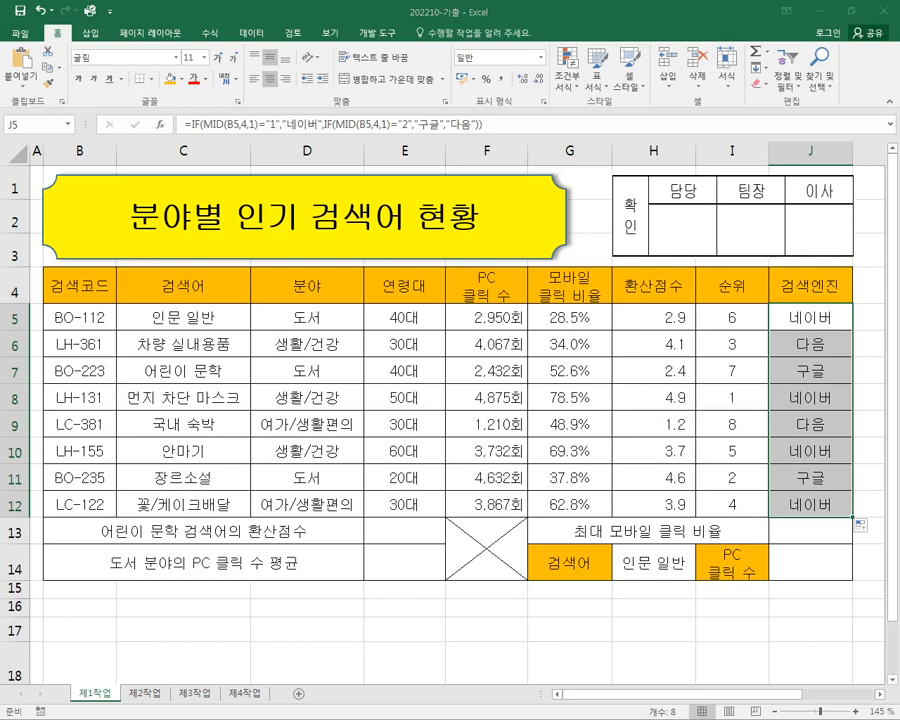
# Switch to GE11-12A.pdf in Acrobat Reader and review condition (3) for the 어린이 문학 score, including its required functions and the related output table cells.
pyautogui.hotkey('alt', 'Tab')
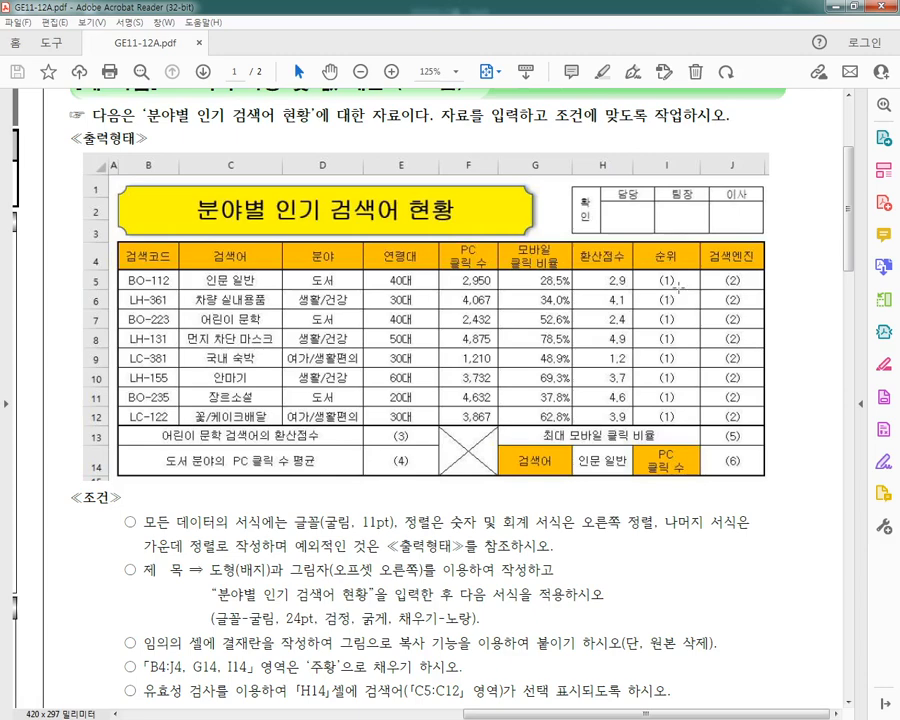
pyautogui.moveTo(850, 250); pyautogui.dragTo(862, 420)
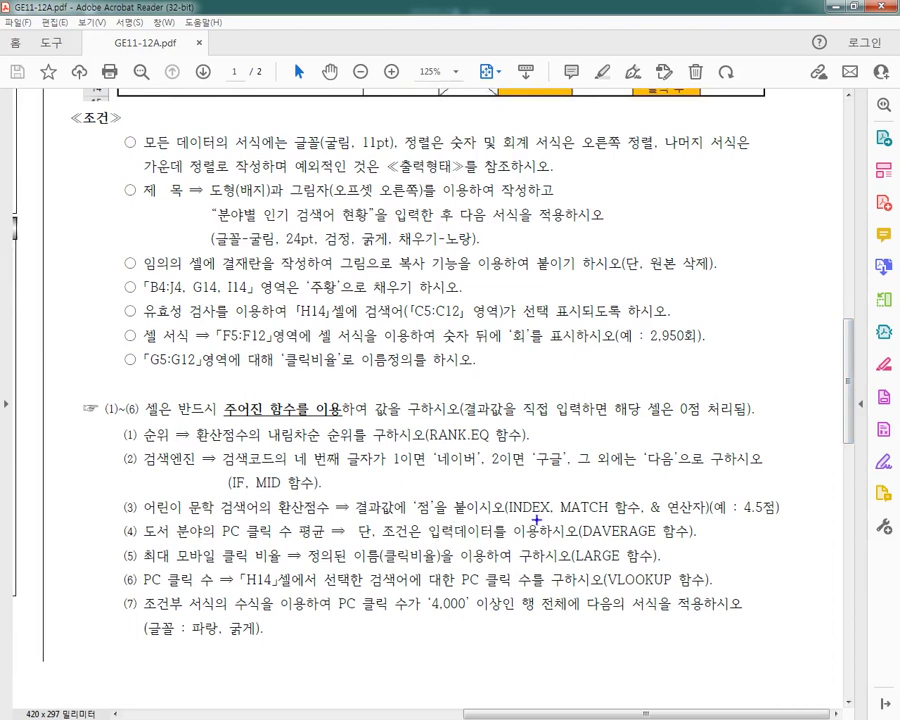
pyautogui.moveTo(503, 519); pyautogui.dragTo(766, 519)
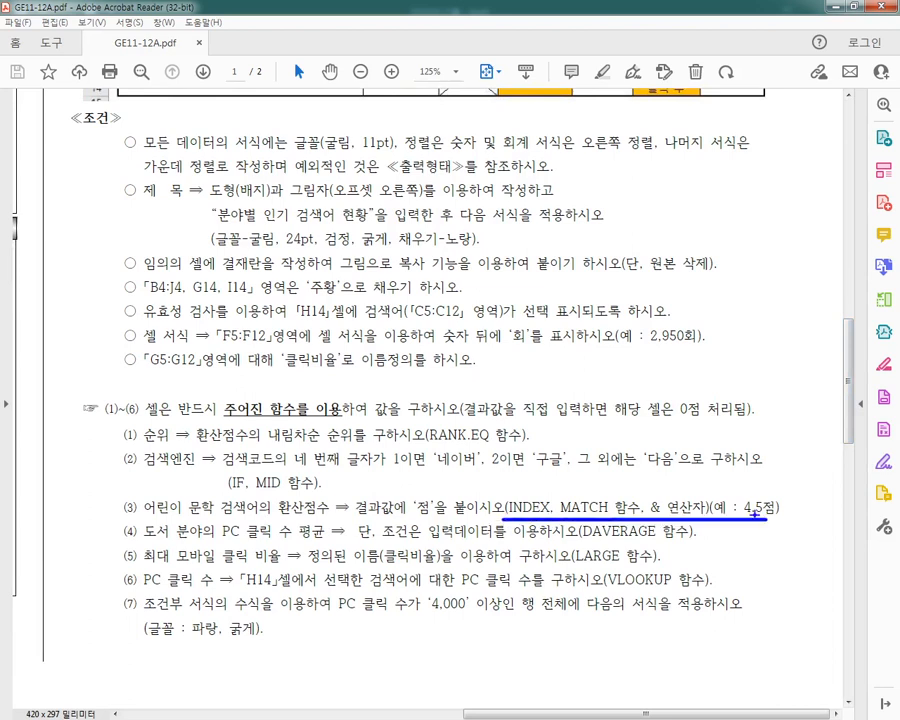
pyautogui.moveTo(188, 518); pyautogui.dragTo(487, 519)
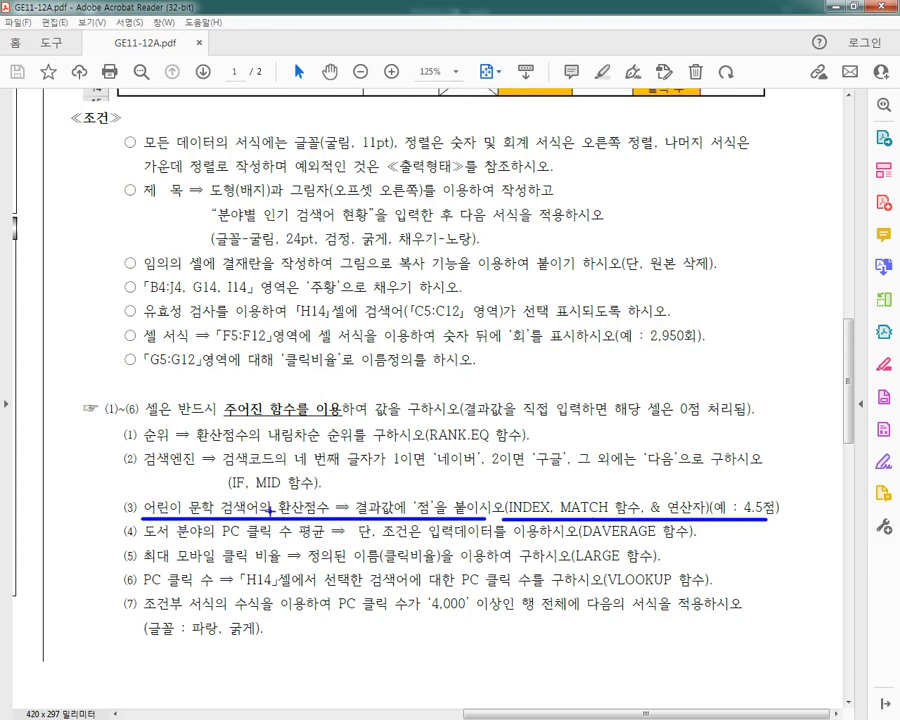
pyautogui.moveTo(846, 418); pyautogui.dragTo(838, 243)
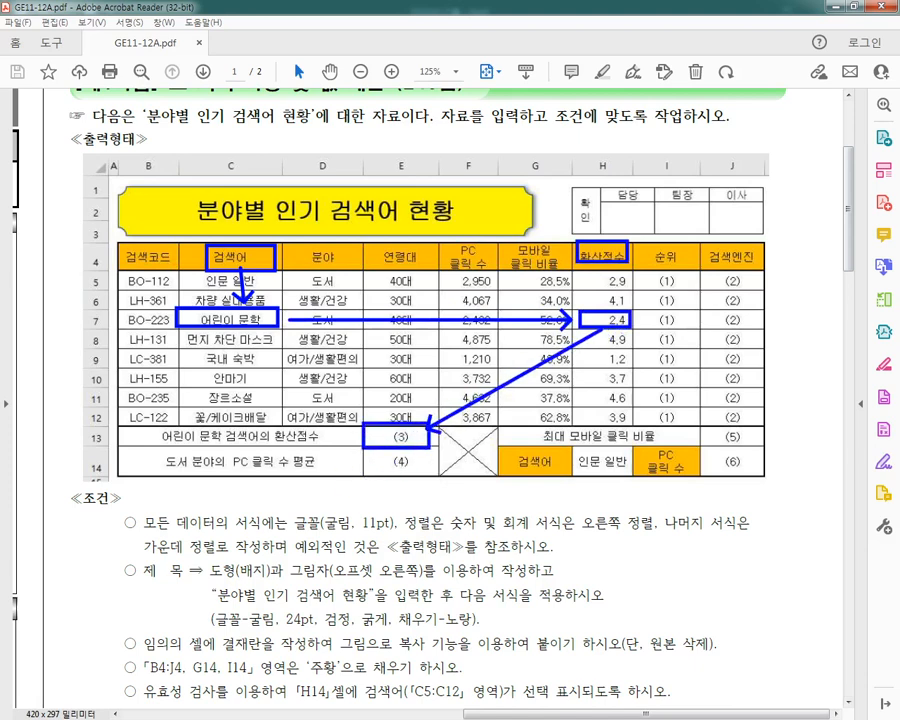
pyautogui.press('Escape')
# Switch to the Notepad notes and delete the existing MID and IF notes.
pyautogui.hotkey('alt', 'Tab')
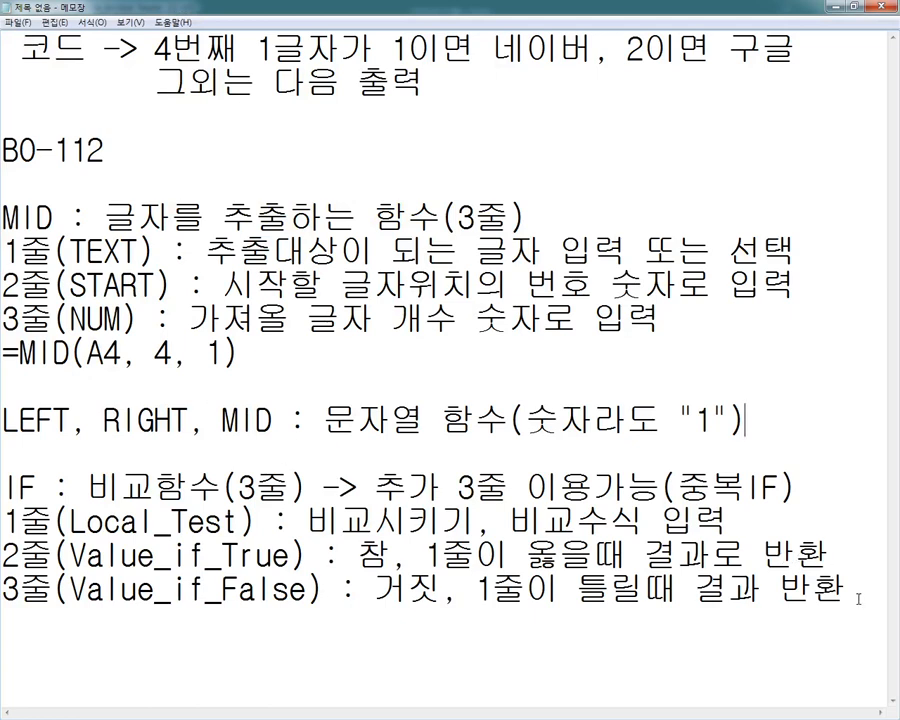
pyautogui.moveTo(858, 598); pyautogui.dragTo(10, 48)
pyautogui.press('Delete')
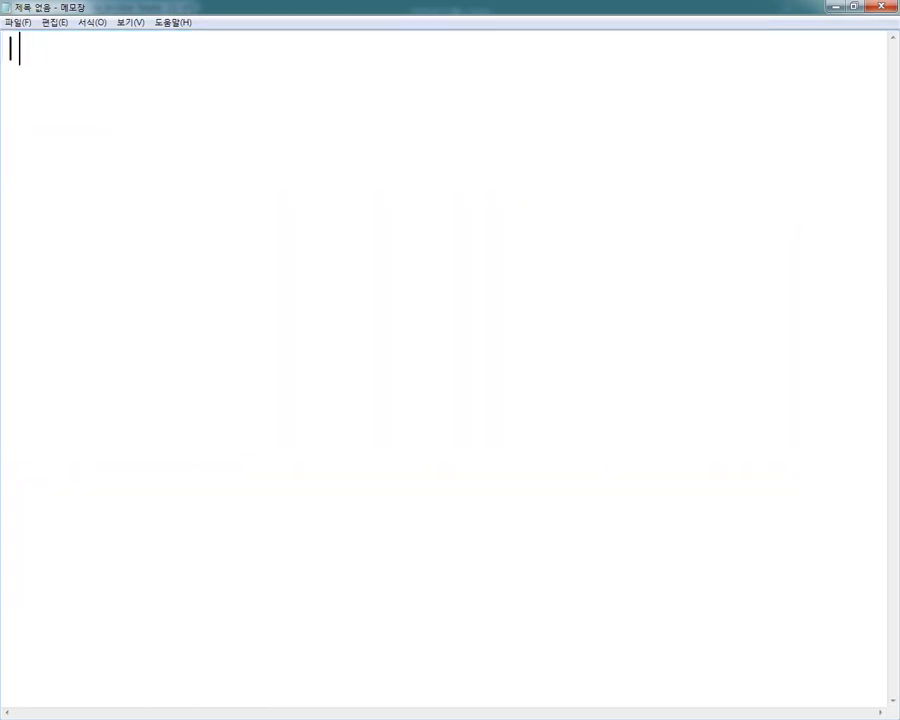
# Write the headings INDEX and MATCH with an empty line between them.
pyautogui.write('INDEX')
pyautogui.press('Return')
pyautogui.write('MAT')
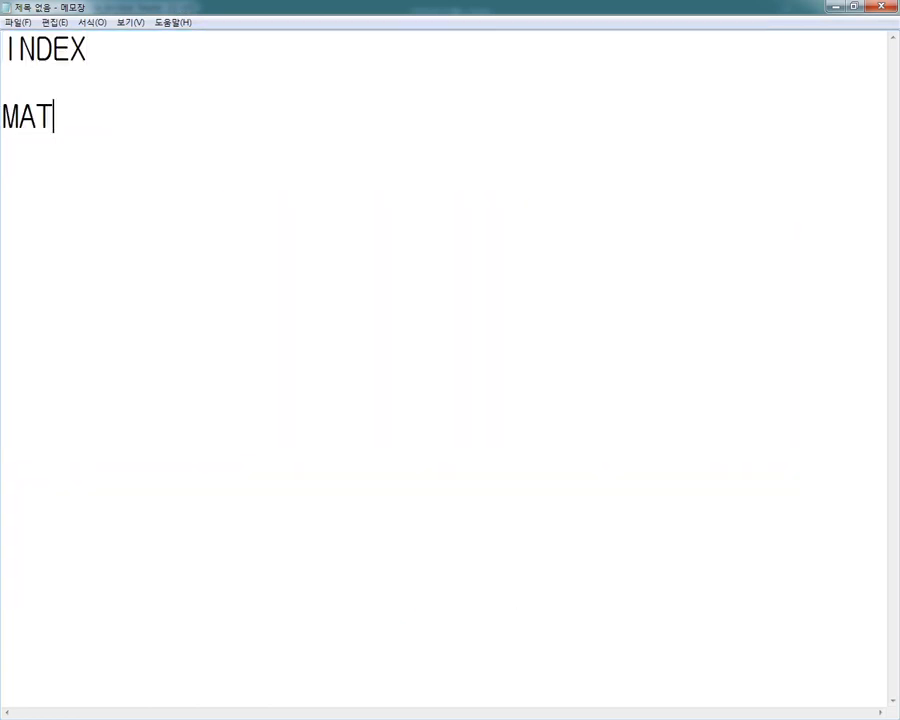
pyautogui.write('CH')
# Complete the INDEX note so it reads "INDEX : 배열(범위, 행숫자, 열숫자)".
pyautogui.press('Up')
pyautogui.press('End')
pyautogui.write('; ')
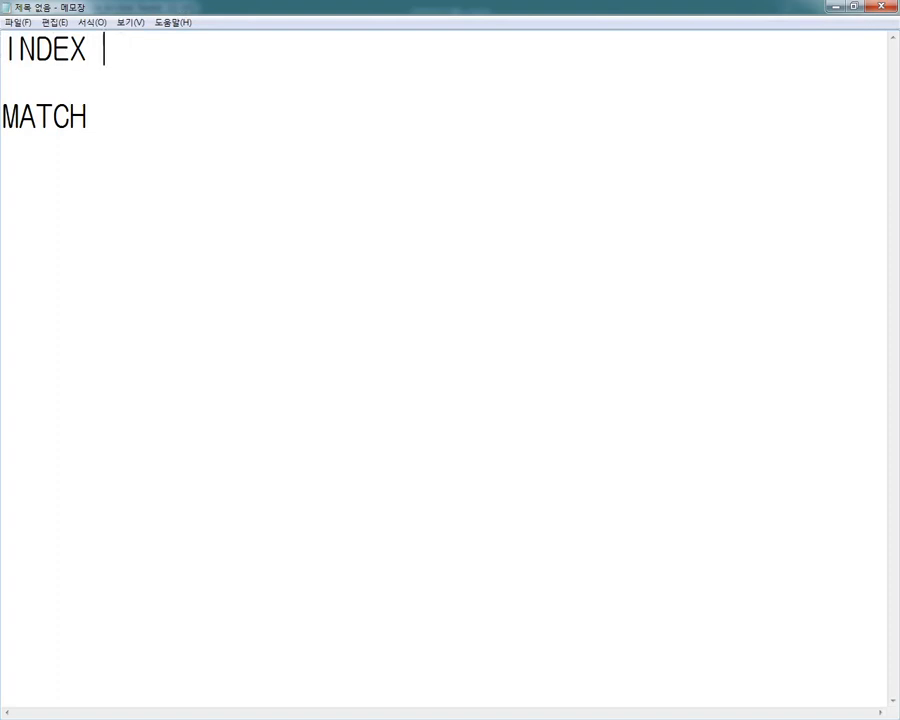
pyautogui.write(' : ')
pyautogui.write('QOD')
pyautogui.press('BackSpace')
pyautogui.press('BackSpace')
pyautogui.press('BackSpace')
pyautogui.press('Hangul')
pyautogui.write('배여')
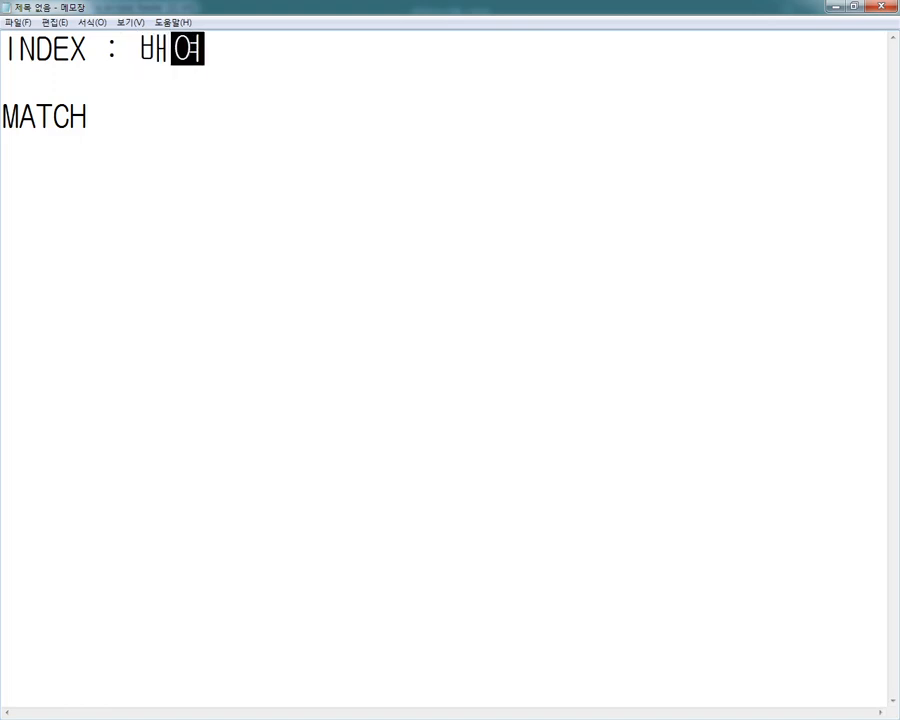
pyautogui.write('ㄹ')
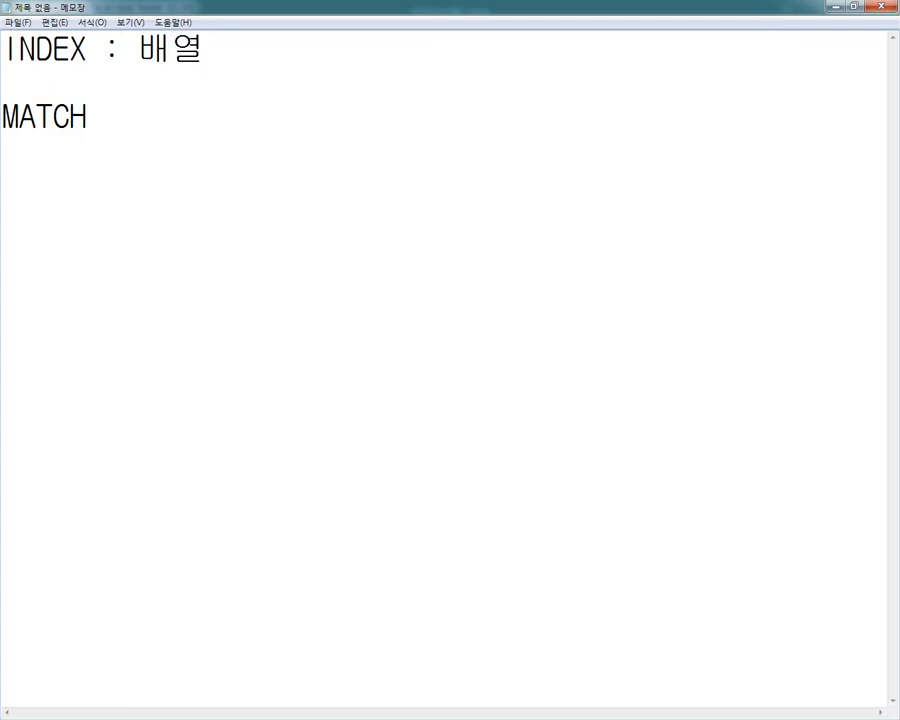
pyautogui.write('(범위')
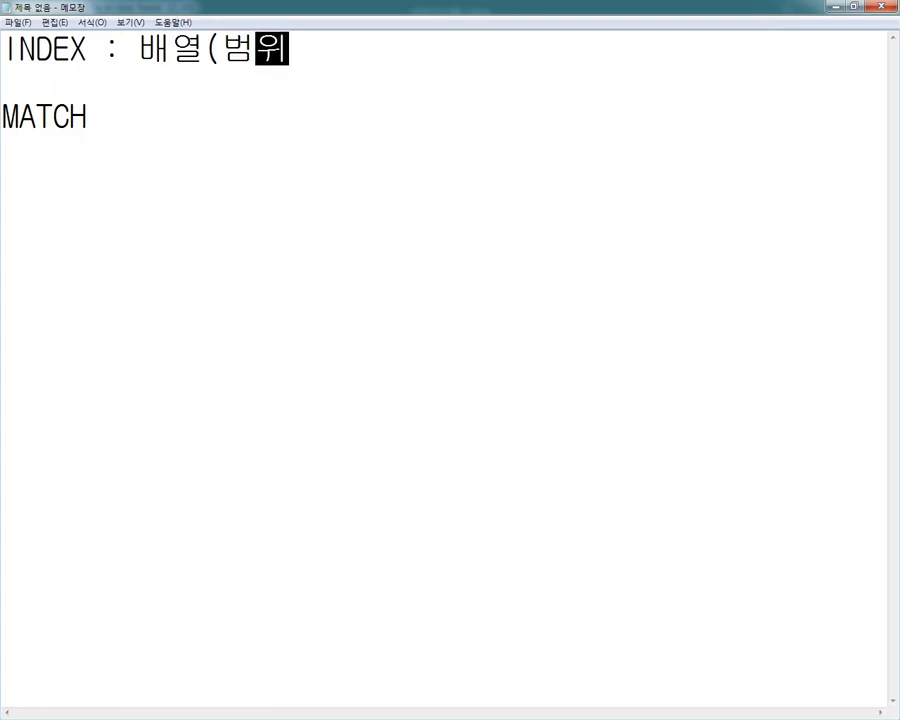
pyautogui.write(', 행')
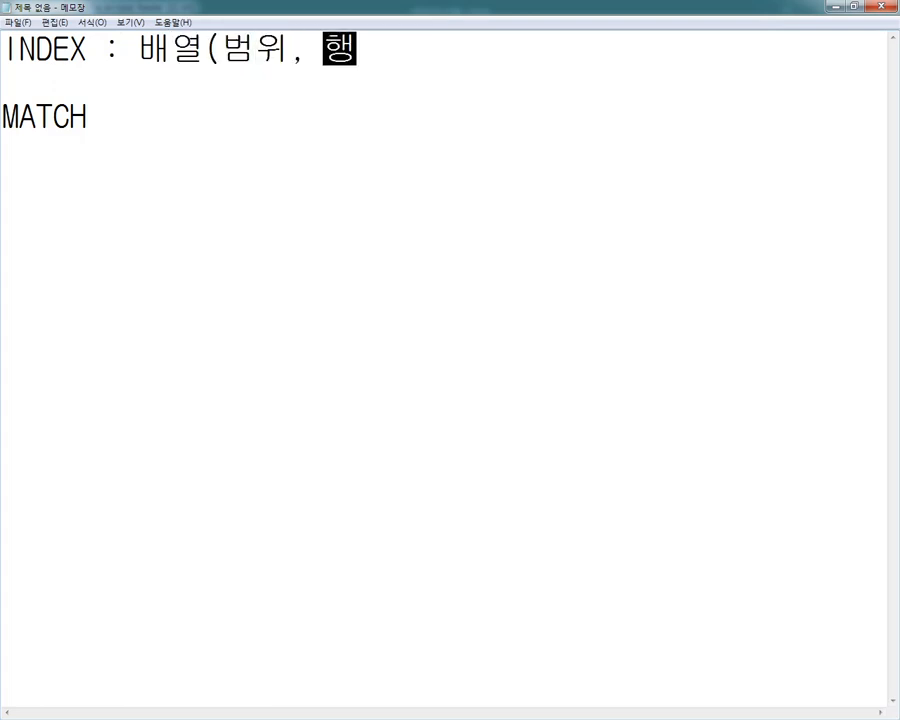
pyautogui.write('숫자, 열숫ㅈ')
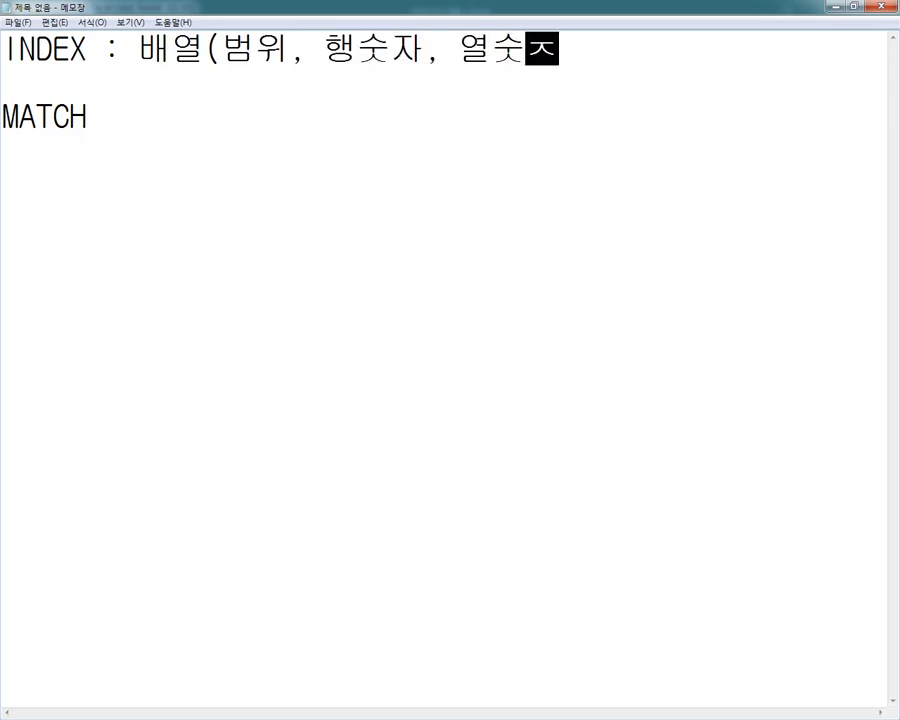
pyautogui.write('ㅏ)')
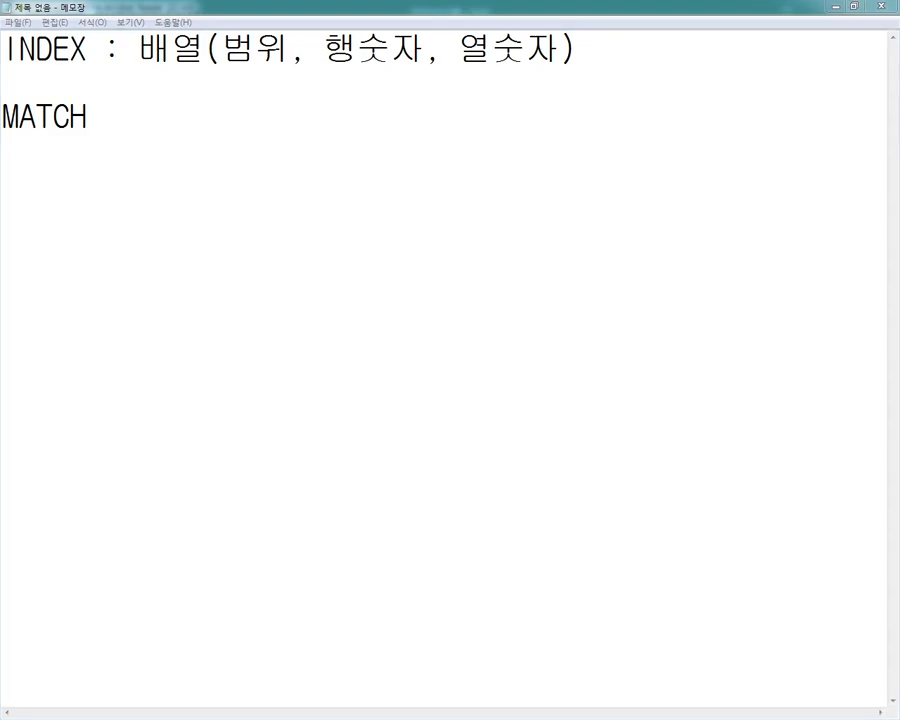
# Draw a blue table grid of four rows and five columns below the notes to illustrate INDEX.
pyautogui.moveTo(216, 156)
pyautogui.mouseDown()
pyautogui.moveTo(473, 345)
pyautogui.moveTo(547, 382)
pyautogui.mouseUp()
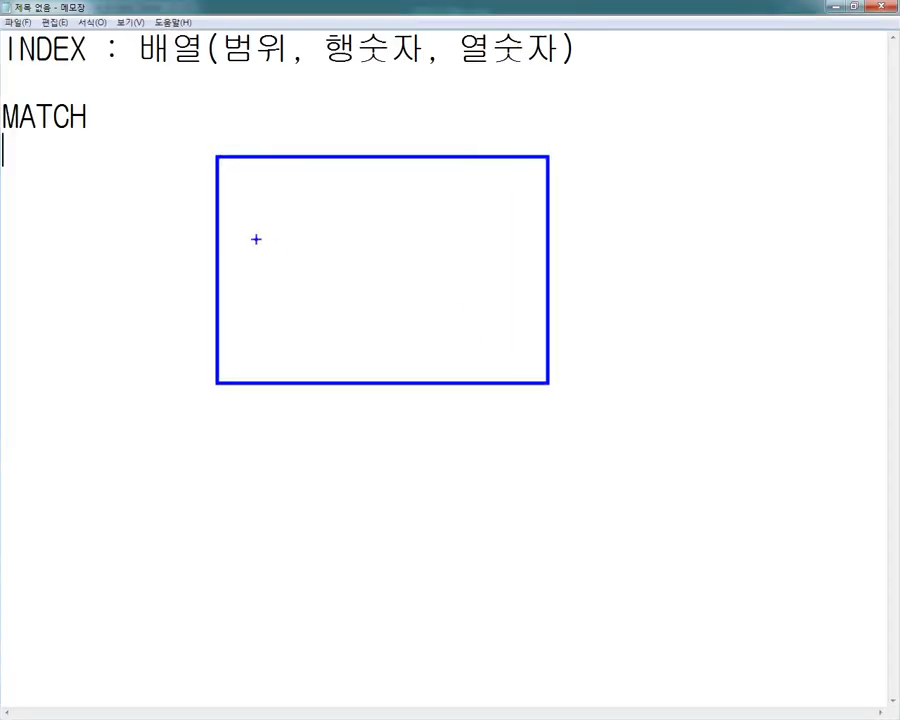
pyautogui.moveTo(221, 217); pyautogui.dragTo(544, 218)
pyautogui.moveTo(224, 277); pyautogui.dragTo(546, 277)
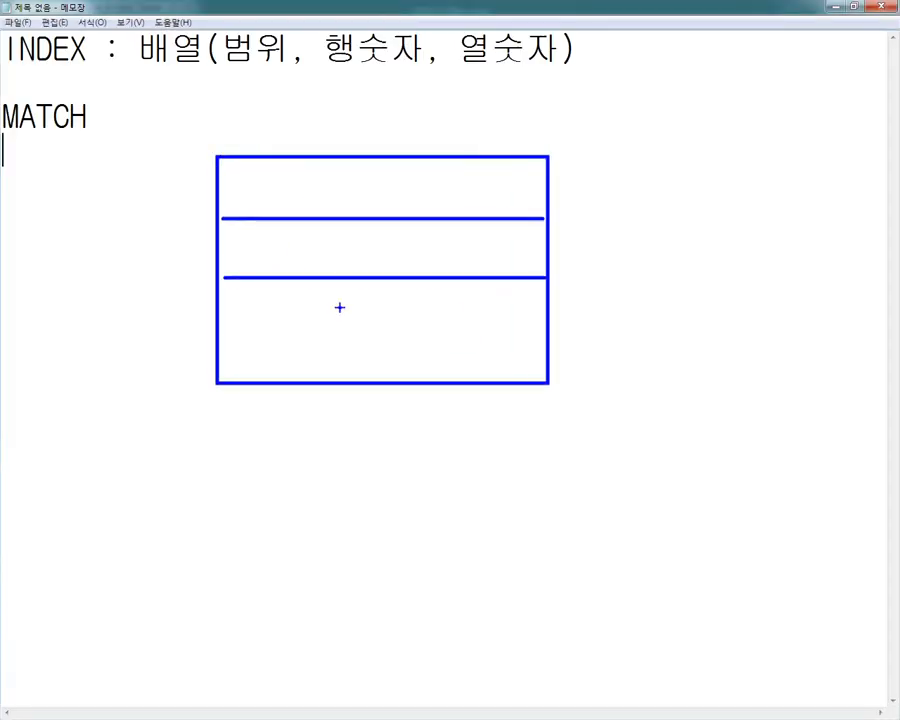
pyautogui.moveTo(219, 322); pyautogui.dragTo(536, 322)
pyautogui.moveTo(298, 158); pyautogui.dragTo(298, 377)
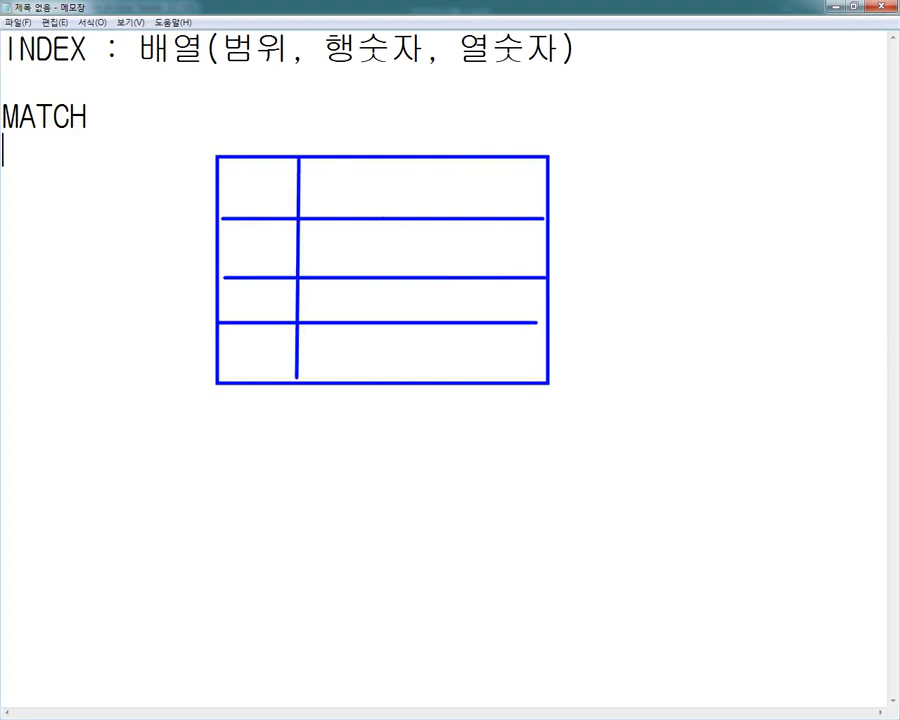
pyautogui.moveTo(360, 157); pyautogui.dragTo(360, 381)
pyautogui.moveTo(436, 160); pyautogui.dragTo(433, 380)
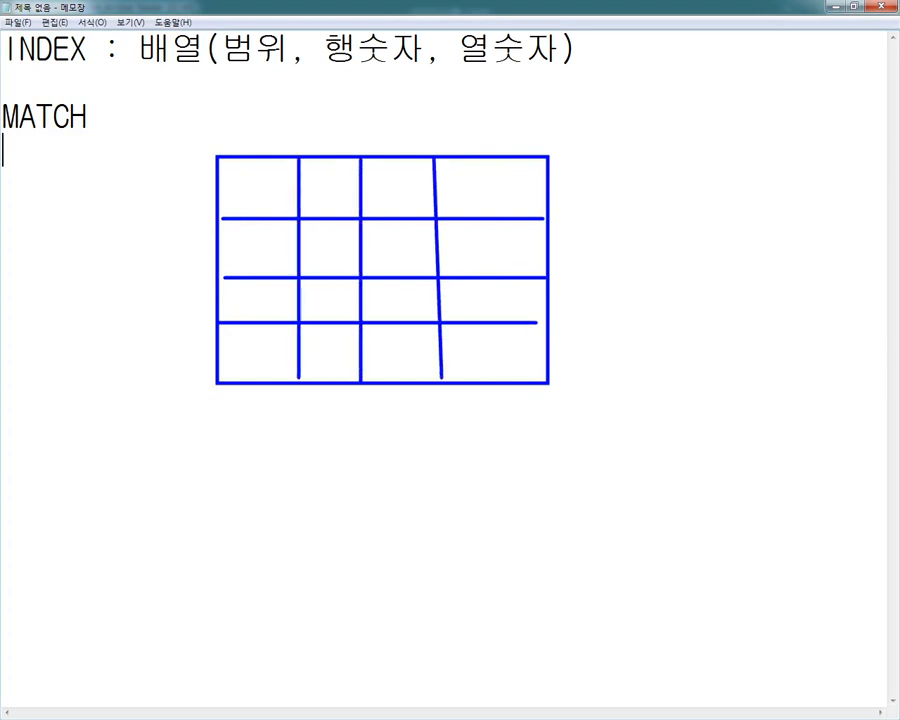
pyautogui.moveTo(478, 162); pyautogui.dragTo(482, 372)
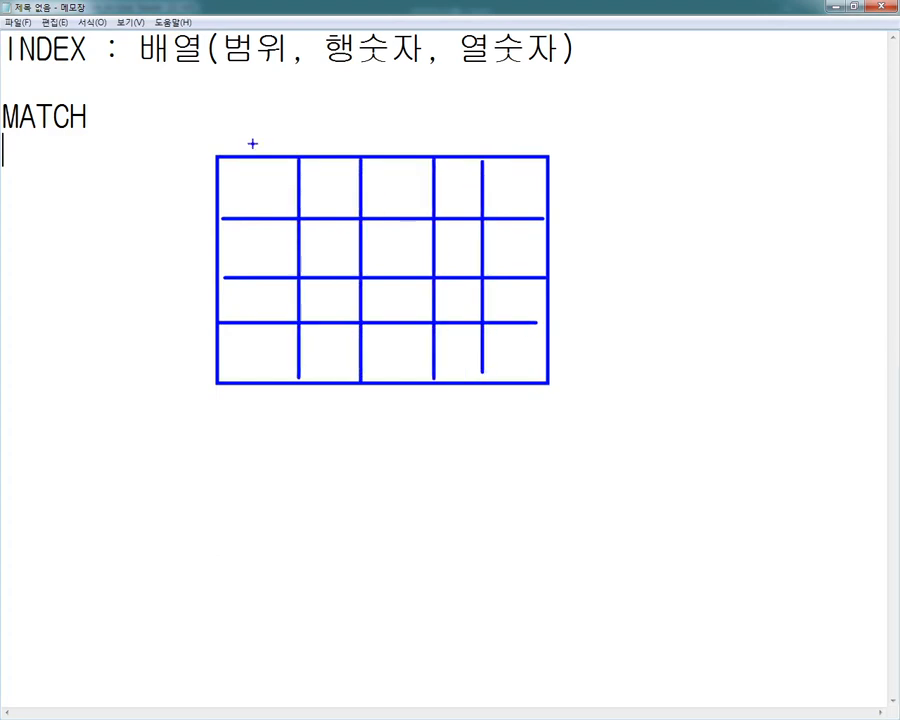
# Handwrite 1.1, 1.2 and 1.3 in the grid's first row and 2.1 and 2.2 in its second row.
pyautogui.moveTo(230, 212)
pyautogui.mouseDown()
pyautogui.moveTo(247, 186)
pyautogui.moveTo(268, 212)
pyautogui.mouseUp()
pyautogui.click(320, 206)
pyautogui.moveTo(313, 186)
pyautogui.mouseDown()
pyautogui.moveTo(311, 208)
pyautogui.moveTo(340, 194)
pyautogui.moveTo(409, 209)
pyautogui.mouseUp()
pyautogui.moveTo(240, 244)
pyautogui.mouseDown()
pyautogui.moveTo(246, 264)
pyautogui.moveTo(347, 268)
pyautogui.mouseUp()
pyautogui.click(266, 268)
pyautogui.click(330, 265)
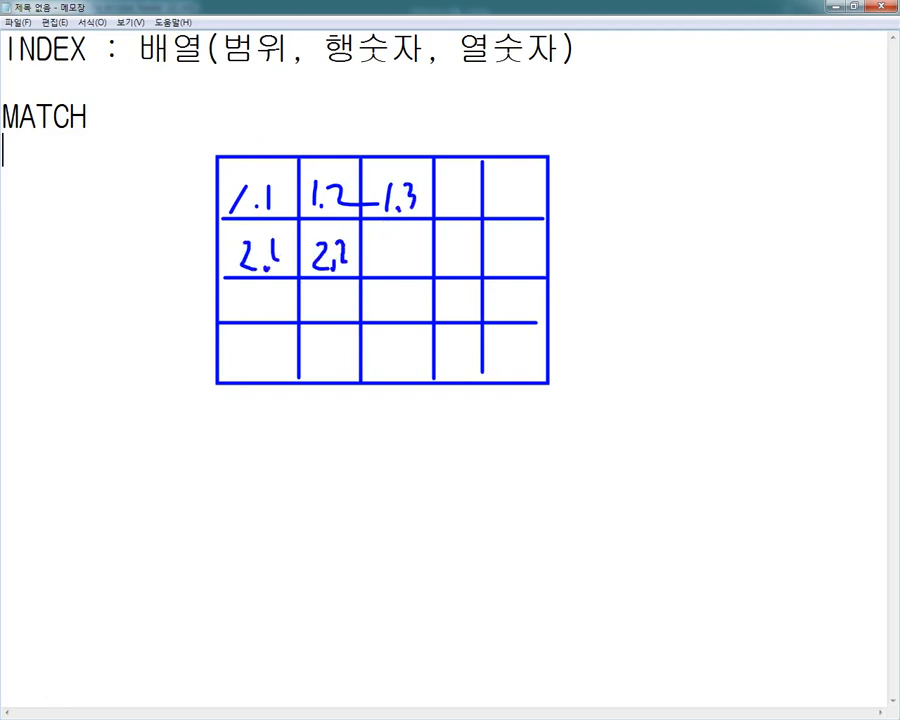
# Handwrite 3.1 and 3.2 in the grid's third row and 4.1, 4.2 and 4.5 in its fourth row.
pyautogui.moveTo(233, 294)
pyautogui.mouseDown()
pyautogui.moveTo(236, 316)
pyautogui.moveTo(263, 321)
pyautogui.mouseUp()
pyautogui.click(254, 315)
pyautogui.click(327, 314)
pyautogui.moveTo(316, 301)
pyautogui.mouseDown()
pyautogui.moveTo(308, 316)
pyautogui.moveTo(347, 310)
pyautogui.mouseUp()
pyautogui.moveTo(240, 345)
pyautogui.mouseDown()
pyautogui.moveTo(225, 361)
pyautogui.moveTo(256, 371)
pyautogui.mouseUp()
pyautogui.moveTo(244, 349)
pyautogui.mouseDown()
pyautogui.moveTo(247, 381)
pyautogui.moveTo(276, 373)
pyautogui.mouseUp()
pyautogui.click(257, 380)
pyautogui.moveTo(317, 344)
pyautogui.mouseDown()
pyautogui.moveTo(327, 368)
pyautogui.moveTo(318, 384)
pyautogui.moveTo(351, 377)
pyautogui.mouseUp()
pyautogui.click(325, 380)
pyautogui.moveTo(516, 348)
pyautogui.mouseDown()
pyautogui.moveTo(524, 376)
pyautogui.moveTo(538, 373)
pyautogui.mouseUp()
pyautogui.click(527, 372)
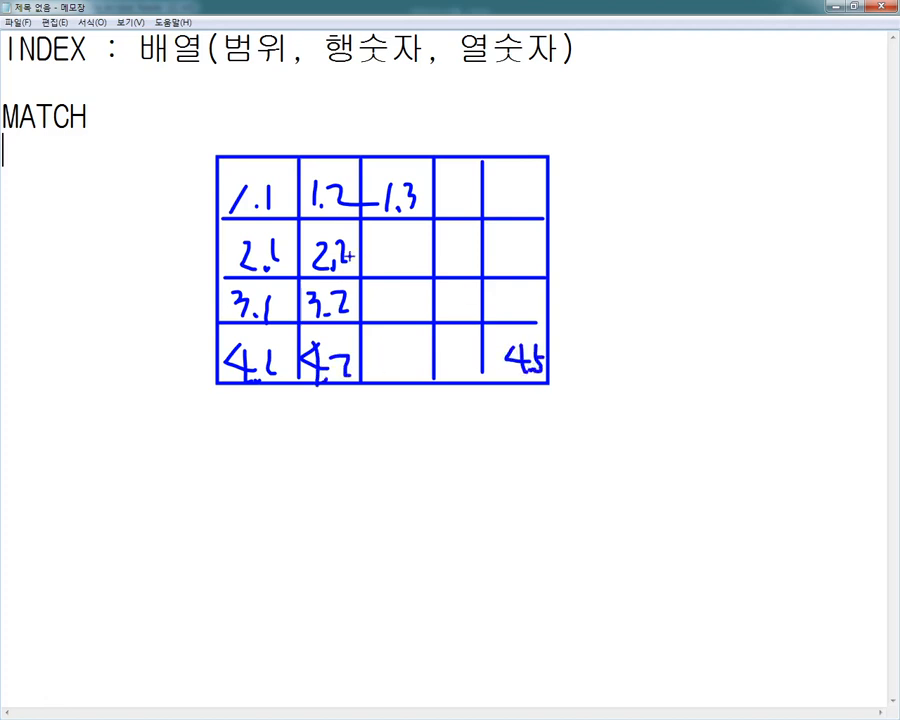
# Circle 범위 and frame the whole grid, with 2 written under 행숫자 and 3 under 열숫자.
pyautogui.moveTo(250, 72)
pyautogui.mouseDown()
pyautogui.moveTo(290, 39)
pyautogui.moveTo(272, 74)
pyautogui.mouseUp()
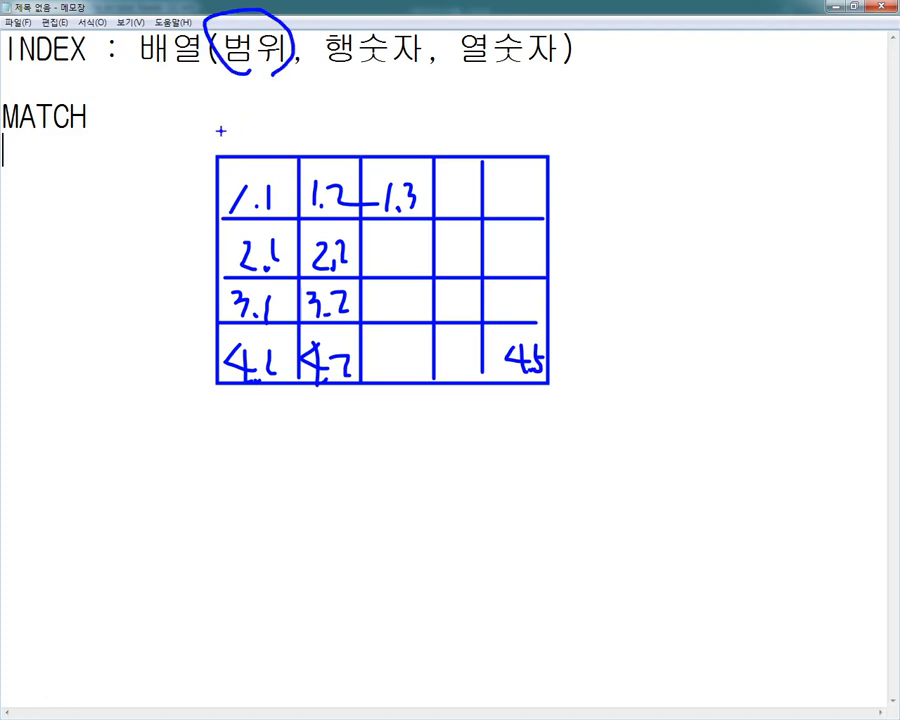
pyautogui.moveTo(203, 142); pyautogui.dragTo(556, 392)
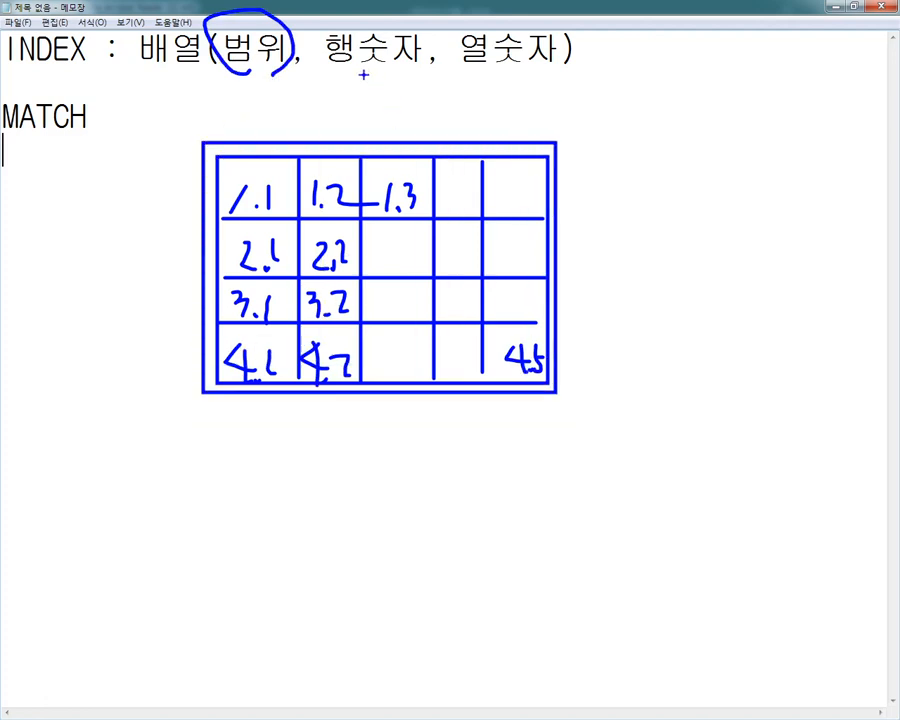
pyautogui.moveTo(357, 86); pyautogui.dragTo(418, 118)
pyautogui.moveTo(505, 87)
pyautogui.mouseDown()
pyautogui.moveTo(522, 100)
pyautogui.moveTo(506, 112)
pyautogui.mouseUp()
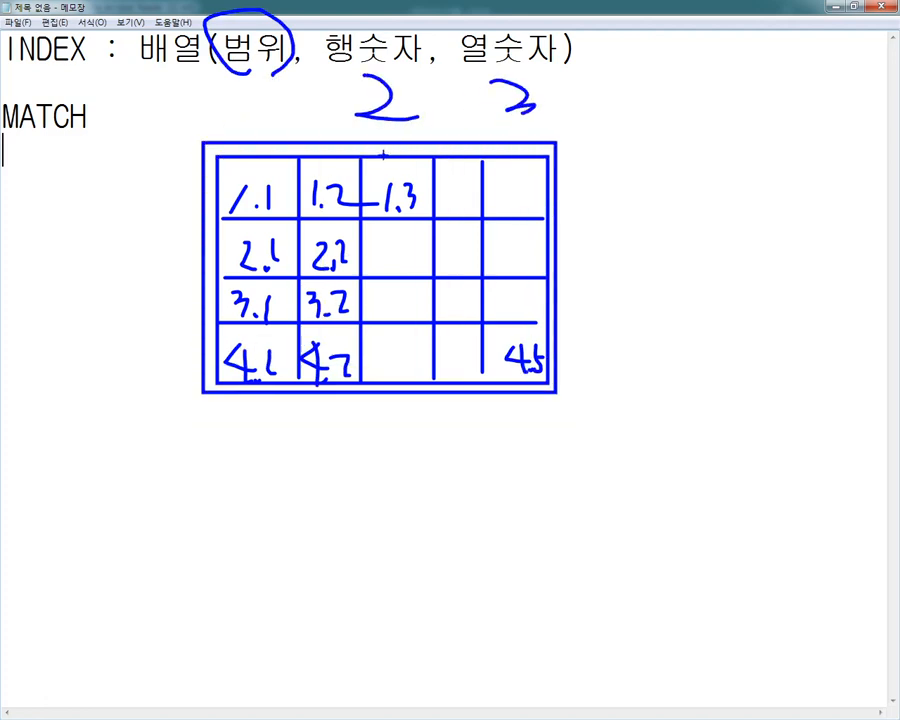
# Mark the path to row 2, column 3 with red arrows, circle that cell and underline the INDEX note, ending by clearing the drawings.
pyautogui.moveTo(193, 173)
pyautogui.mouseDown()
pyautogui.moveTo(228, 190)
pyautogui.moveTo(226, 238)
pyautogui.mouseUp()
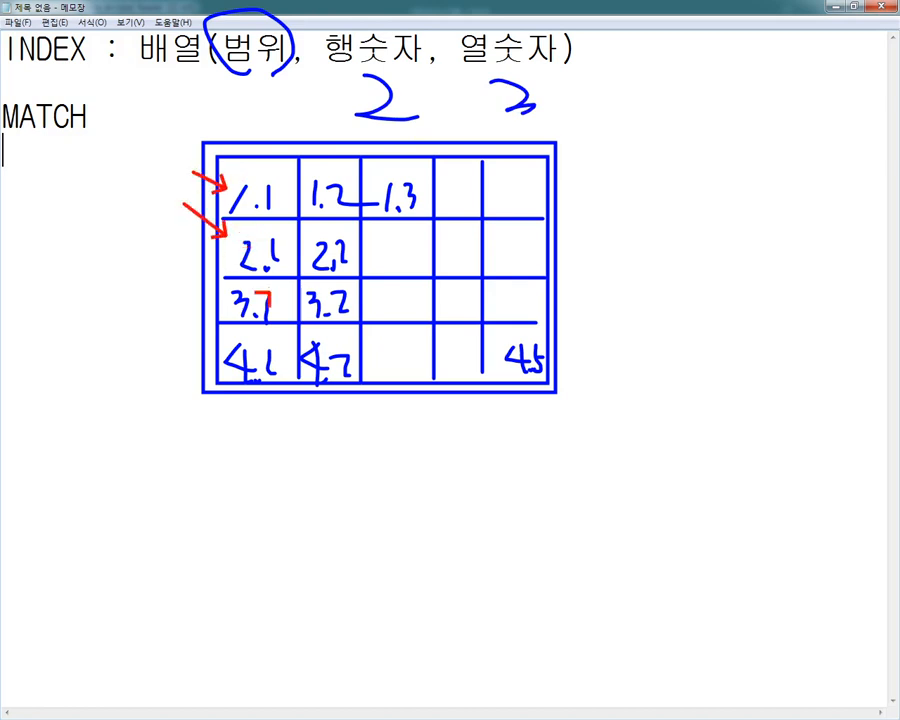
pyautogui.moveTo(266, 292); pyautogui.dragTo(276, 248)
pyautogui.moveTo(324, 290); pyautogui.dragTo(336, 250)
pyautogui.moveTo(378, 303)
pyautogui.mouseDown()
pyautogui.moveTo(395, 265)
pyautogui.moveTo(430, 246)
pyautogui.moveTo(431, 286)
pyautogui.mouseUp()
pyautogui.moveTo(24, 73); pyautogui.dragTo(610, 73)
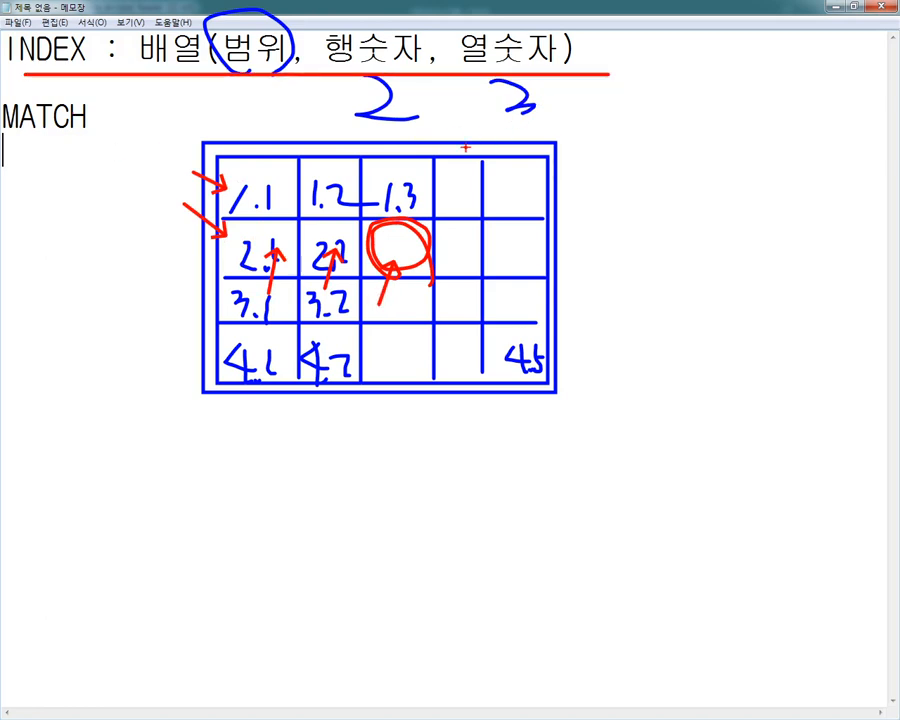
pyautogui.press('Escape')
# Complete the MATCH line as "MATCH : 찾고자 하는 글자나 숫자가 있는 위치".
pyautogui.click(112, 115)
pyautogui.write(':')
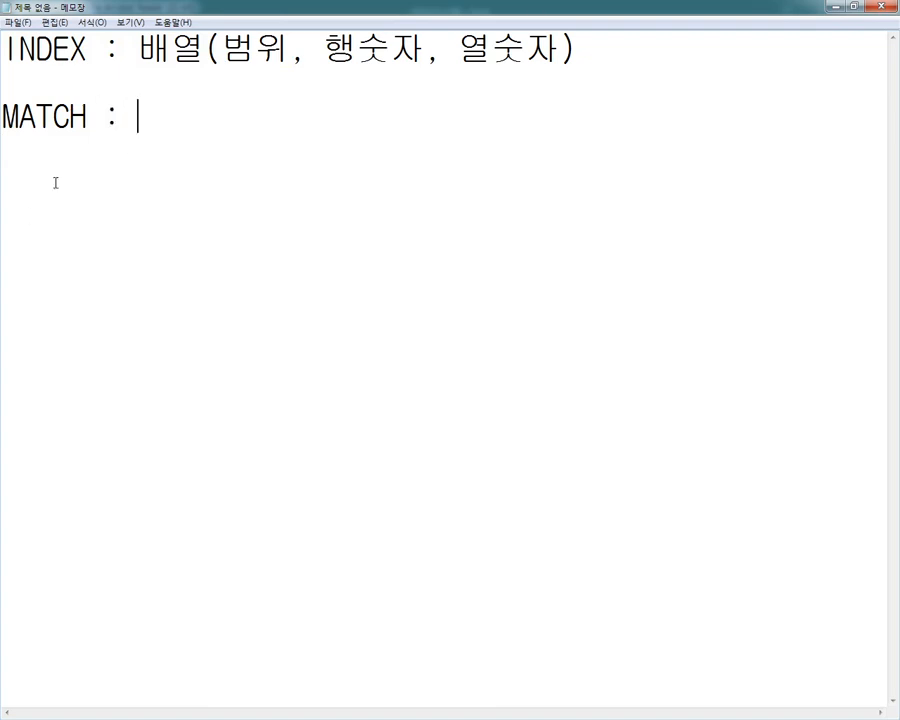
pyautogui.write('찾')
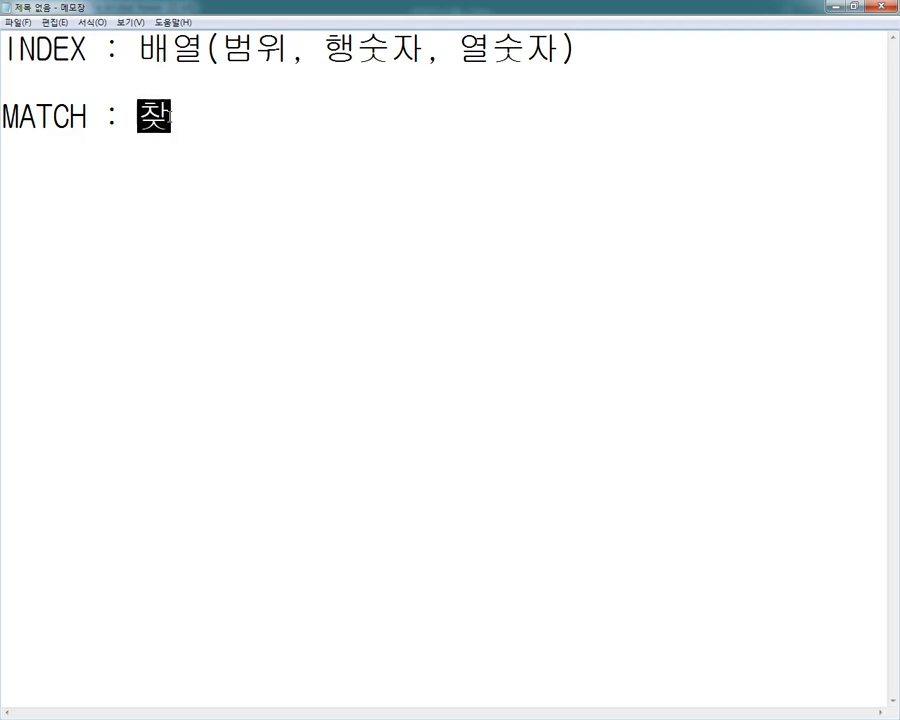
pyautogui.write('고자 하는 글자가 이')
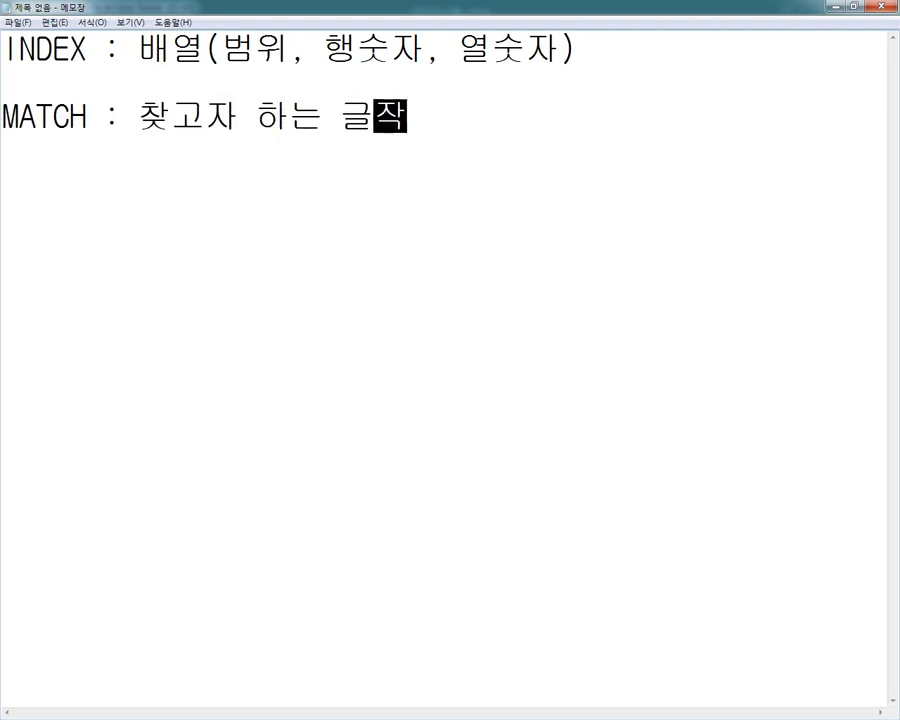
pyautogui.press('BackSpace')
pyautogui.press('BackSpace')
pyautogui.press('BackSpace')
pyautogui.write('나')
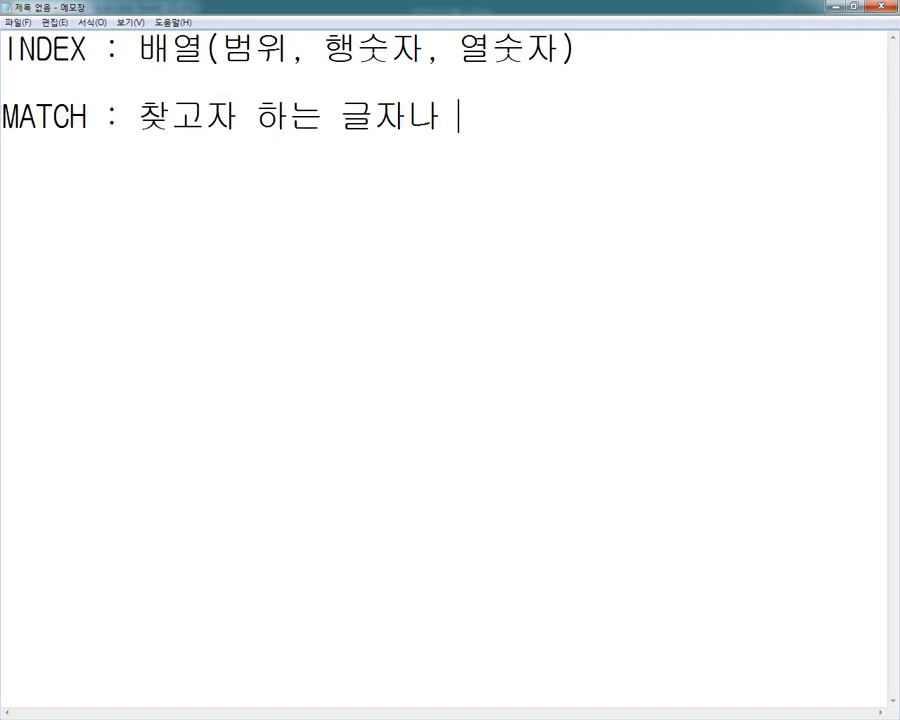
pyautogui.write(' 숫자가 있는 위치')
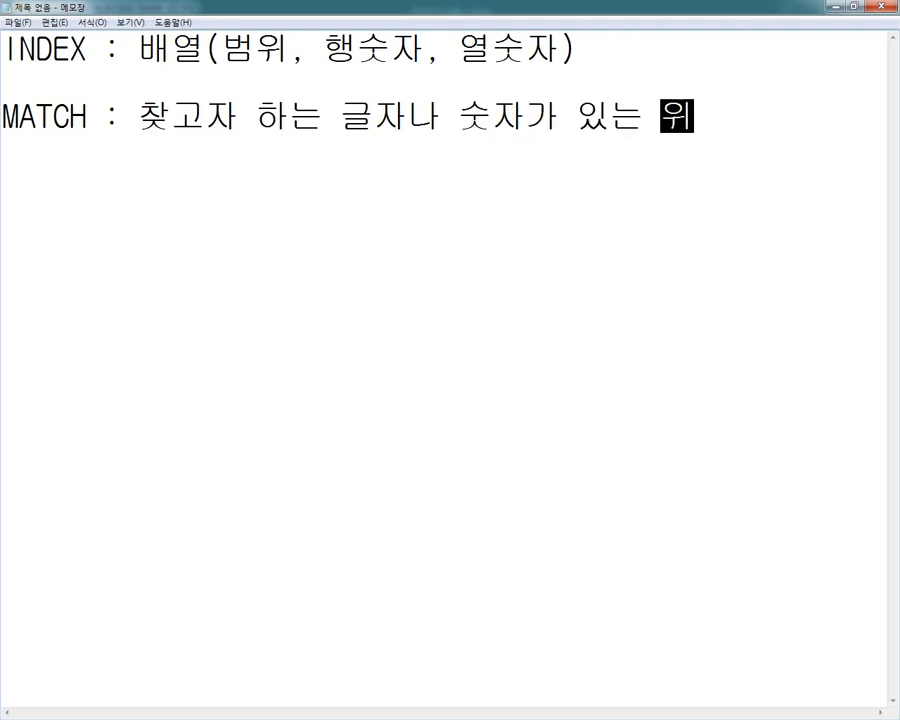
# Change the MATCH note's ending to "셀의 위치값" and add an indented second line reading "숫자로 반환".
pyautogui.press('Left')
pyautogui.press('Left')
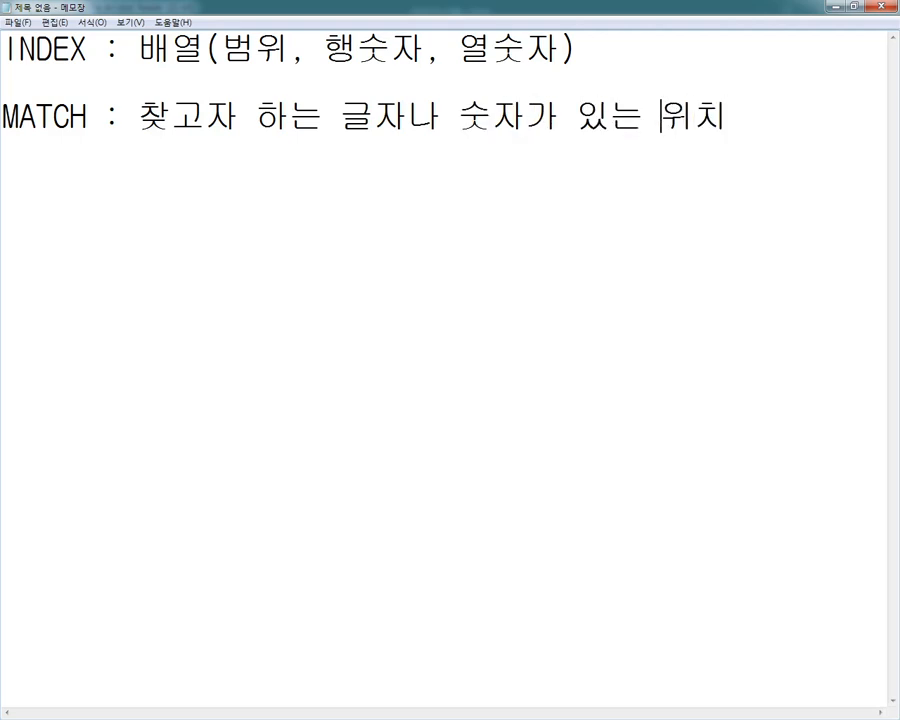
pyautogui.write('셀의')
pyautogui.press('End')
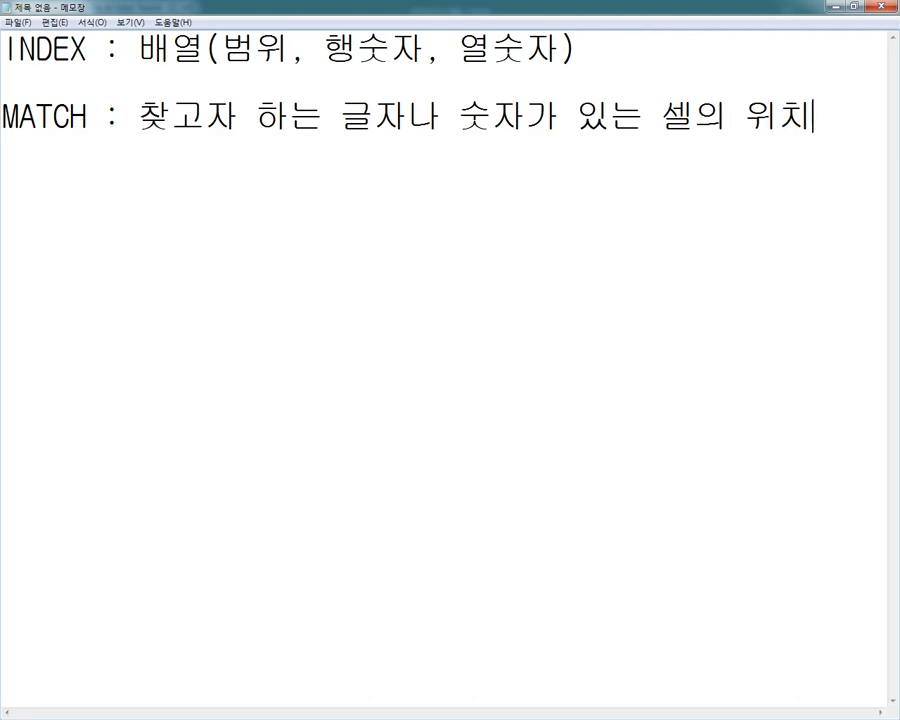
pyautogui.write('값')
pyautogui.press('Return')
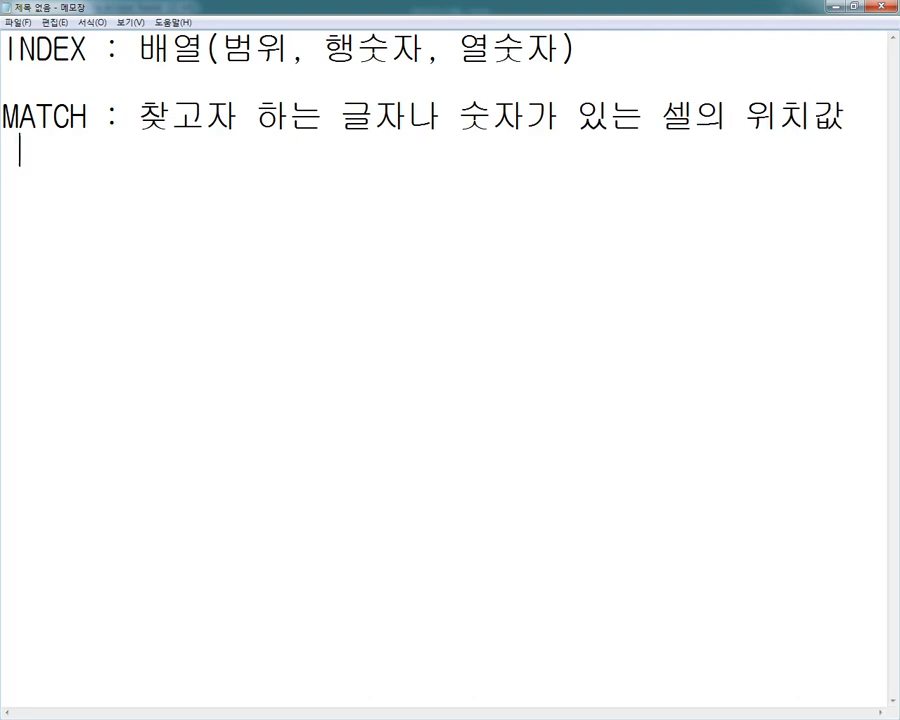
pyautogui.write('숫자로')
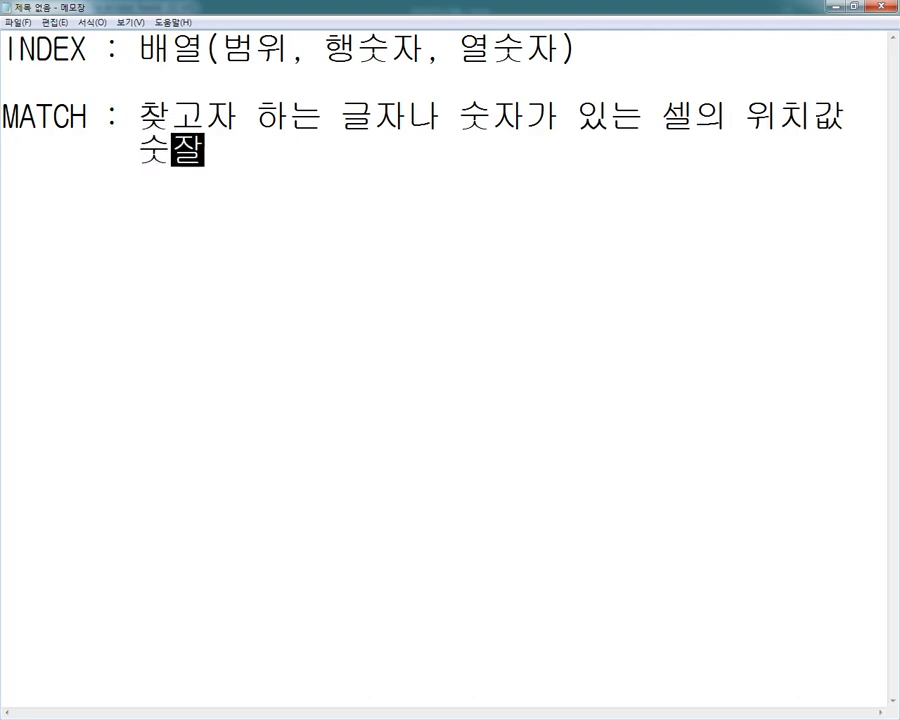
pyautogui.write(' 반환')
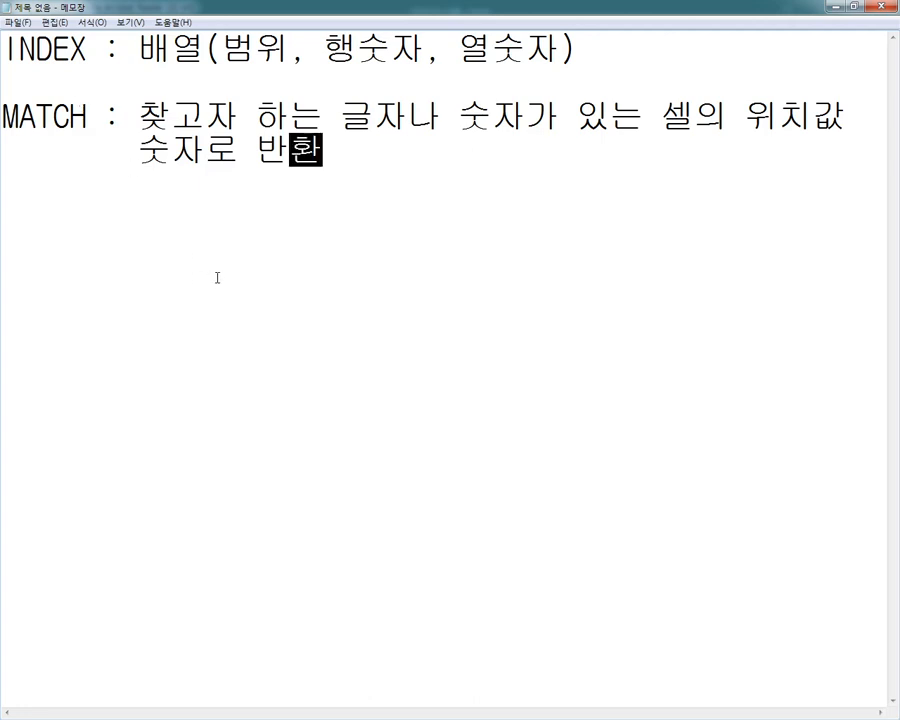
pyautogui.press('Escape')
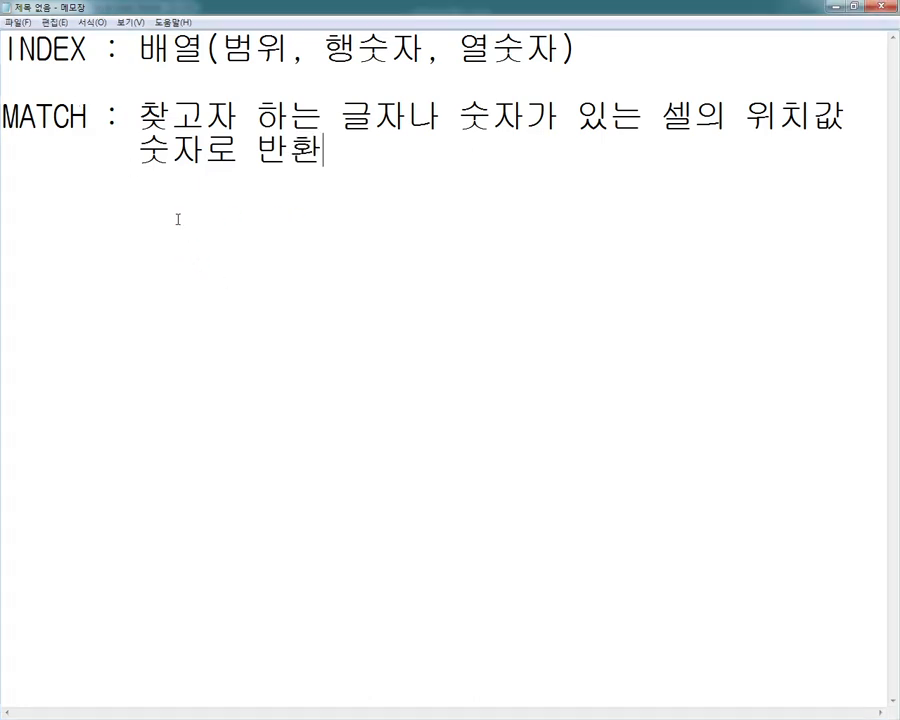
# Draw a red 100 below the MATCH note and, beside it, a tall one-column box divided by horizontal lines.
pyautogui.hotkey('ctrl', '2')
pyautogui.moveTo(160, 226)
pyautogui.mouseDown()
pyautogui.moveTo(159, 250)
pyautogui.moveTo(209, 245)
pyautogui.moveTo(214, 236)
pyautogui.mouseUp()
pyautogui.moveTo(363, 225)
pyautogui.mouseDown()
pyautogui.moveTo(414, 458)
pyautogui.moveTo(425, 472)
pyautogui.mouseUp()
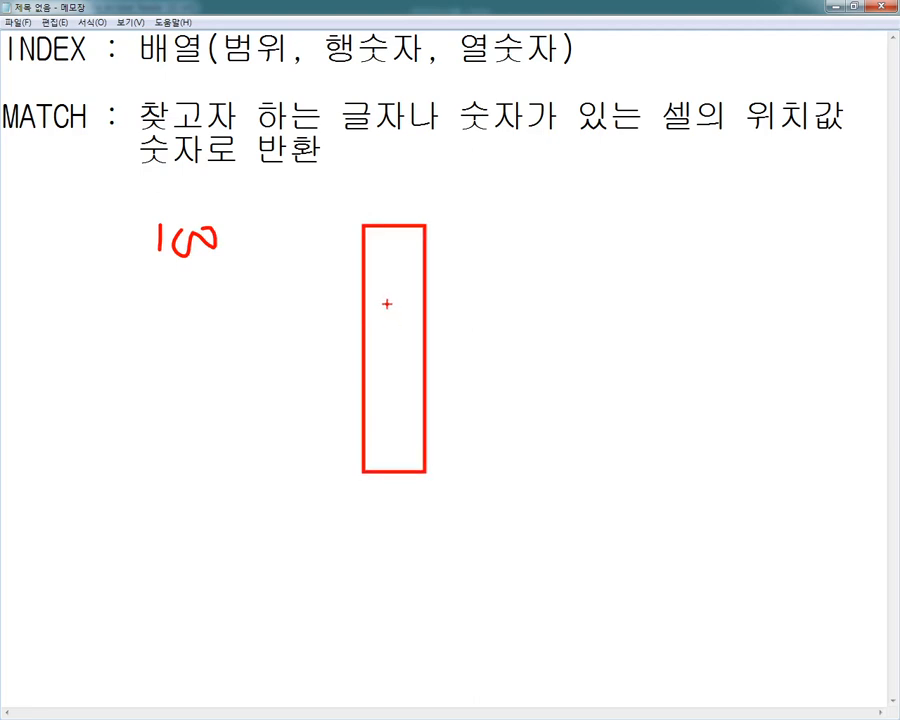
pyautogui.moveTo(366, 274); pyautogui.dragTo(432, 274)
pyautogui.moveTo(366, 321); pyautogui.dragTo(438, 322)
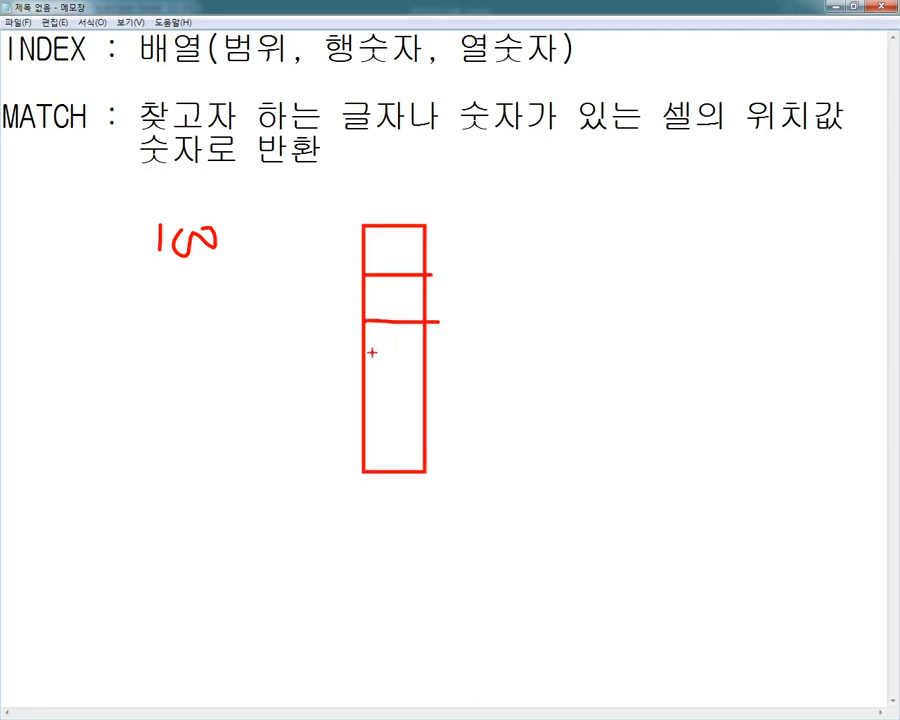
pyautogui.moveTo(371, 350); pyautogui.dragTo(412, 365)
pyautogui.moveTo(349, 416); pyautogui.dragTo(432, 413)
# Handwrite 50, 60, 100, 90 and 80 down the column, and frame the column and the separate 100 in blue.
pyautogui.moveTo(390, 243)
pyautogui.mouseDown()
pyautogui.moveTo(383, 266)
pyautogui.moveTo(397, 241)
pyautogui.moveTo(404, 252)
pyautogui.moveTo(385, 300)
pyautogui.moveTo(395, 292)
pyautogui.mouseUp()
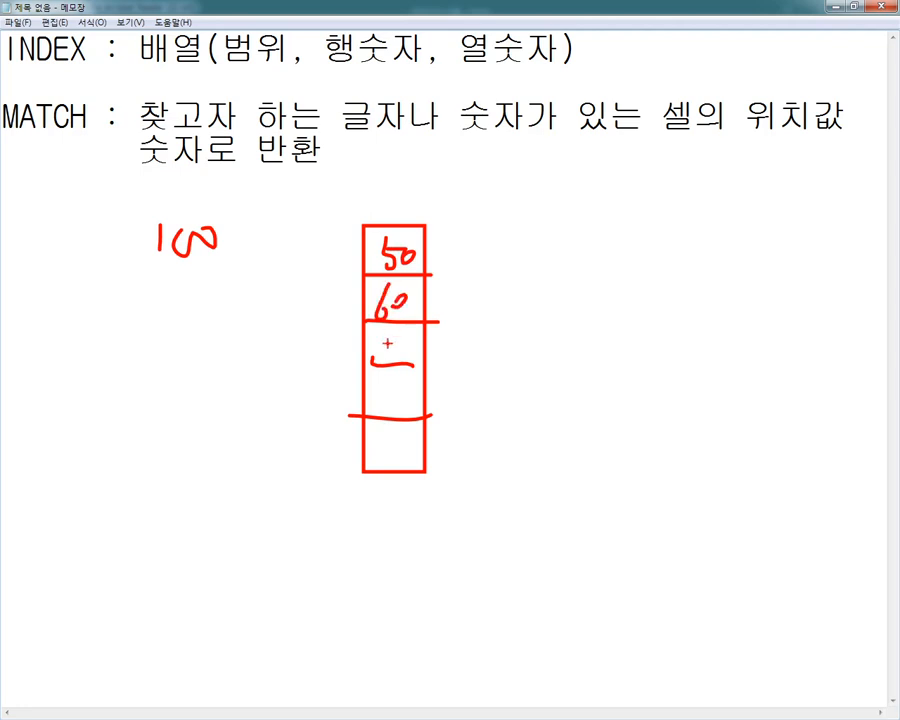
pyautogui.moveTo(377, 338)
pyautogui.mouseDown()
pyautogui.moveTo(376, 352)
pyautogui.moveTo(410, 344)
pyautogui.mouseUp()
pyautogui.moveTo(381, 388)
pyautogui.mouseDown()
pyautogui.moveTo(381, 405)
pyautogui.moveTo(408, 404)
pyautogui.mouseUp()
pyautogui.moveTo(382, 450)
pyautogui.mouseDown()
pyautogui.moveTo(376, 462)
pyautogui.moveTo(402, 443)
pyautogui.mouseUp()
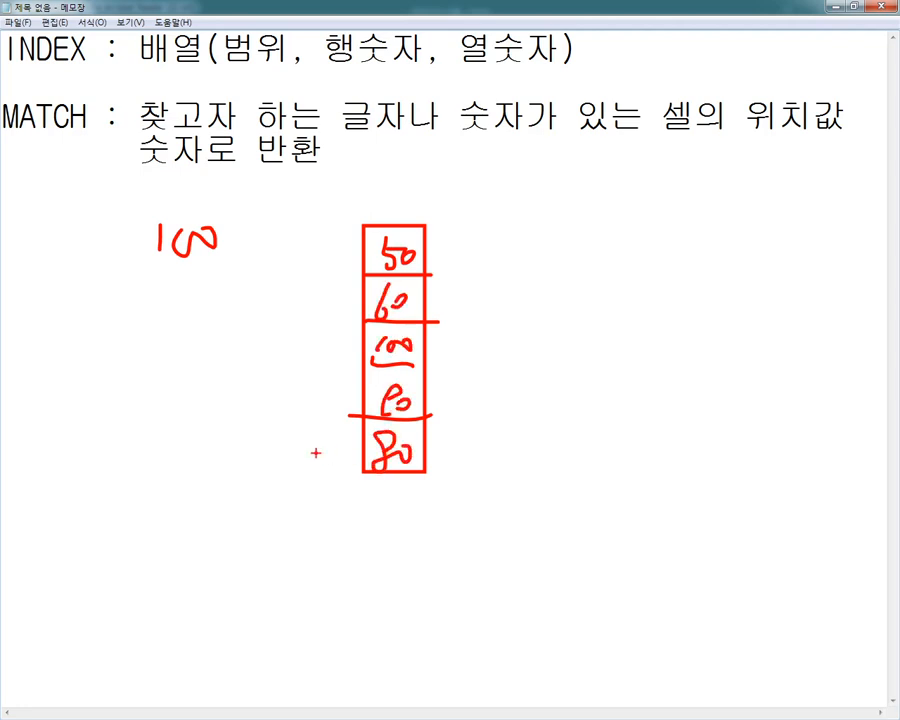
pyautogui.moveTo(354, 219); pyautogui.dragTo(428, 478)
pyautogui.moveTo(138, 215); pyautogui.dragTo(262, 275)
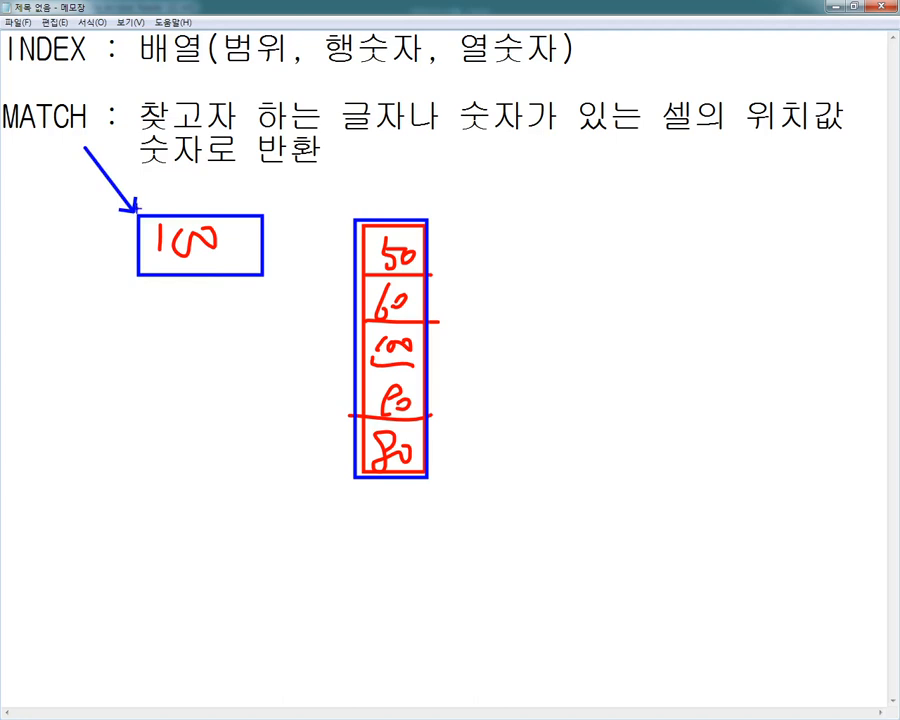
# Point a blue arrow at the number column and draw a box listing 0, 1 and -1, with 0 circled and labelled 정확.
pyautogui.moveTo(270, 392); pyautogui.dragTo(345, 341)
pyautogui.moveTo(541, 219); pyautogui.dragTo(594, 432)
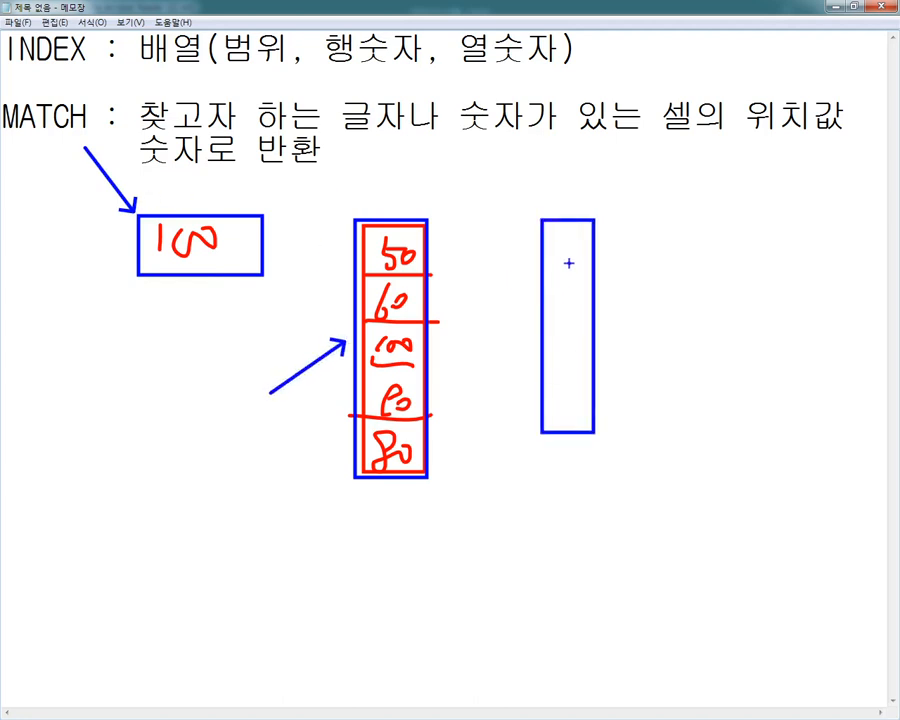
pyautogui.moveTo(564, 311); pyautogui.dragTo(574, 401)
pyautogui.moveTo(562, 249)
pyautogui.mouseDown()
pyautogui.moveTo(530, 290)
pyautogui.moveTo(566, 248)
pyautogui.moveTo(640, 276)
pyautogui.moveTo(629, 286)
pyautogui.moveTo(680, 289)
pyautogui.moveTo(690, 300)
pyautogui.moveTo(700, 262)
pyautogui.moveTo(706, 300)
pyautogui.moveTo(722, 285)
pyautogui.moveTo(733, 290)
pyautogui.mouseUp()
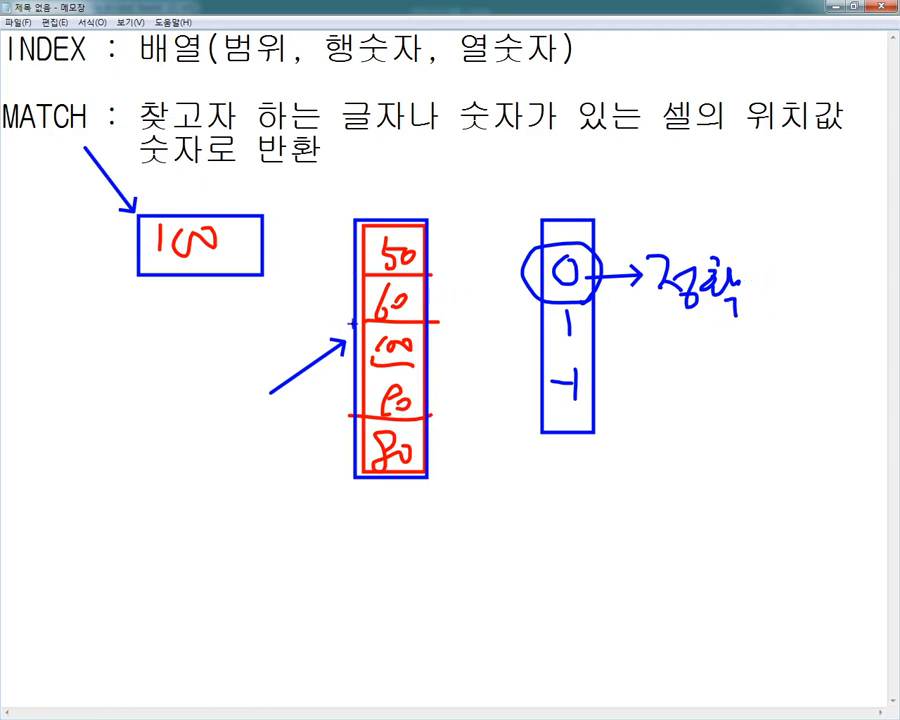
# Frame 100 in the column, handwrite 3 beside 숫자로 반환, underline 셀의 위치값, and tick the column's first three numbers.
pyautogui.moveTo(350, 323)
pyautogui.mouseDown()
pyautogui.moveTo(420, 368)
pyautogui.moveTo(342, 323)
pyautogui.mouseUp()
pyautogui.moveTo(352, 149)
pyautogui.mouseDown()
pyautogui.moveTo(383, 153)
pyautogui.moveTo(405, 184)
pyautogui.mouseUp()
pyautogui.moveTo(632, 140); pyautogui.dragTo(836, 139)
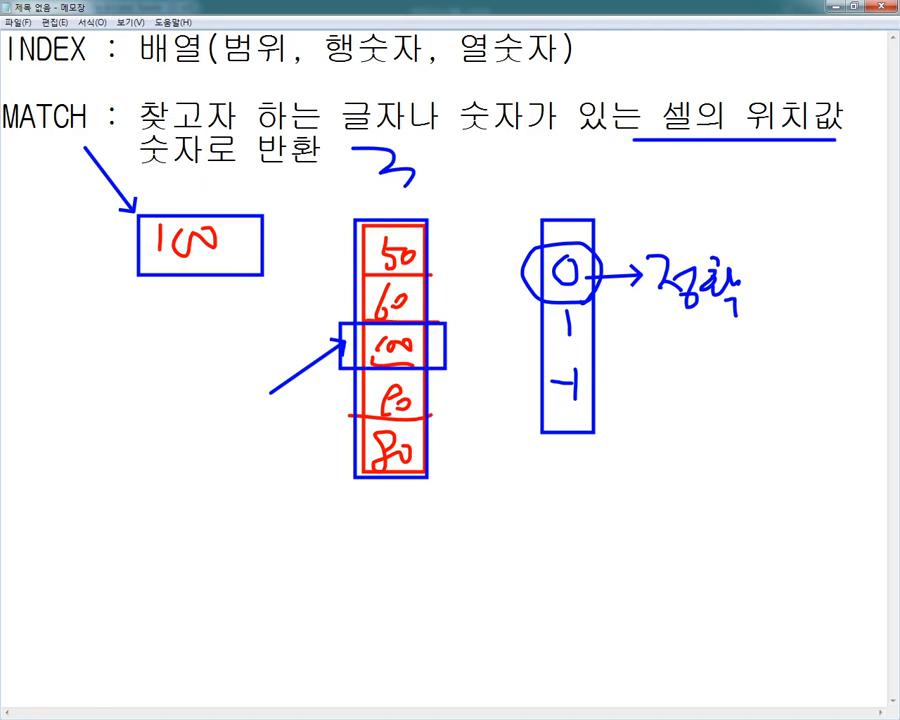
pyautogui.moveTo(430, 276); pyautogui.dragTo(460, 240)
pyautogui.moveTo(428, 303); pyautogui.dragTo(450, 278)
pyautogui.moveTo(432, 352); pyautogui.dragTo(456, 330)
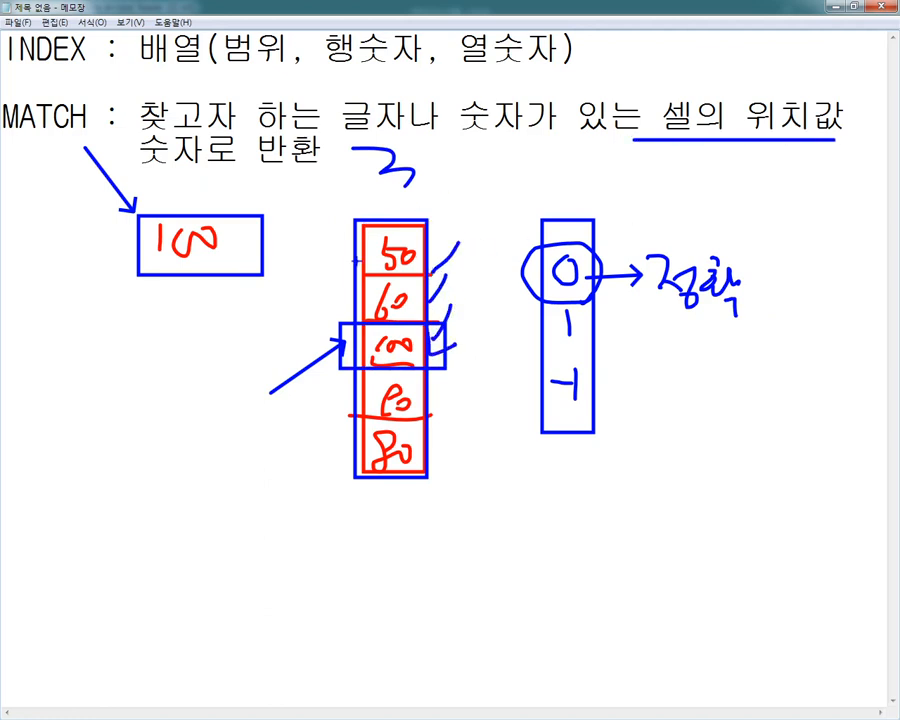
# Underline 숫자로 반환, clear the drawings over the notes, and switch to the GE11-12A.pdf exam sheet.
pyautogui.moveTo(129, 165)
pyautogui.mouseDown()
pyautogui.moveTo(152, 186)
pyautogui.moveTo(319, 176)
pyautogui.mouseUp()
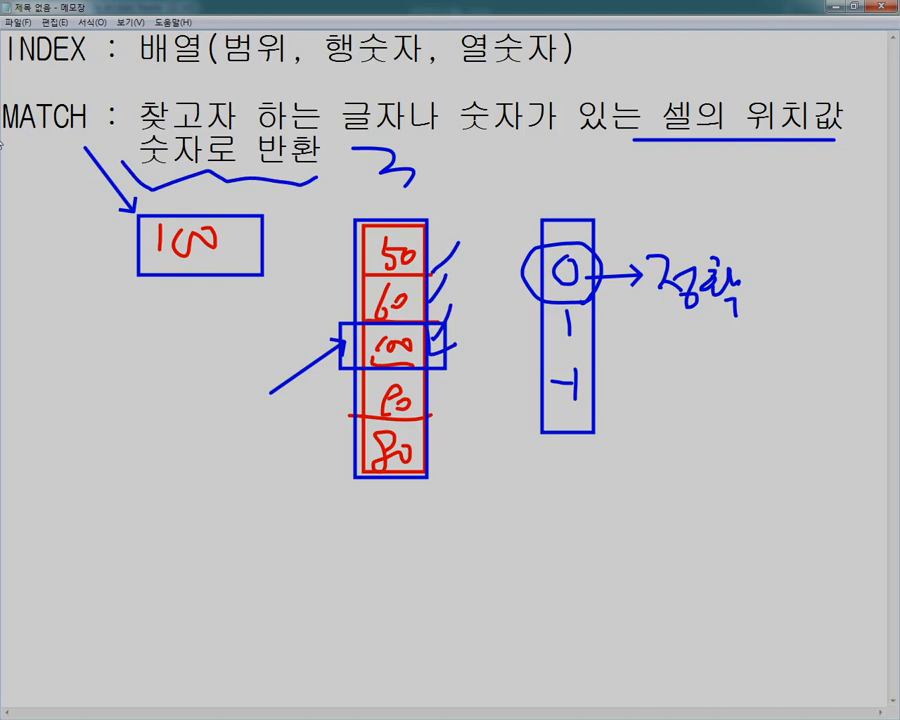
pyautogui.moveTo(24, 143); pyautogui.dragTo(93, 142)
pyautogui.press('Escape')
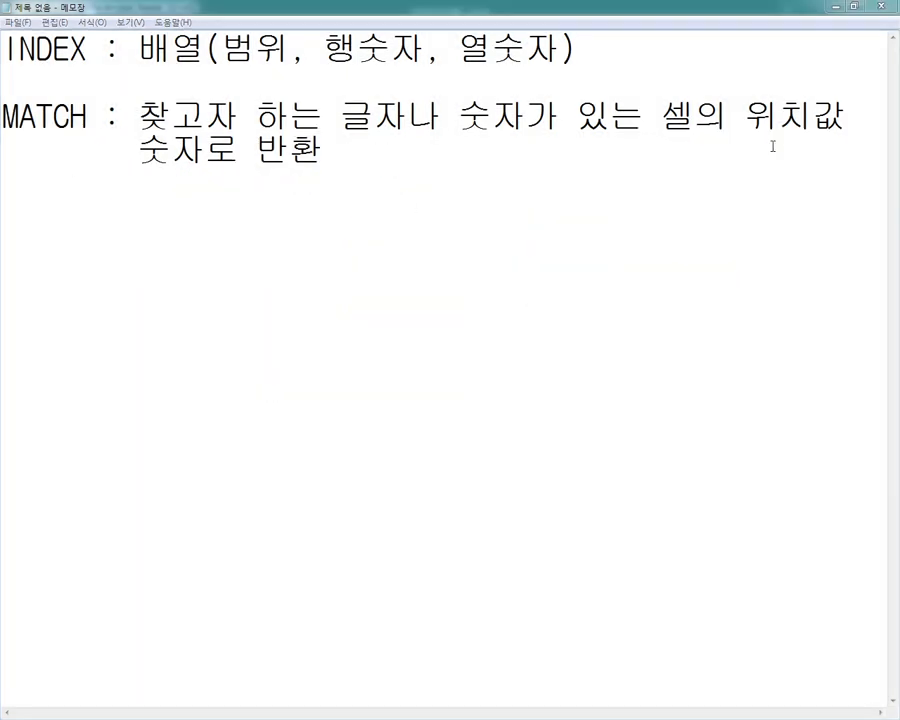
pyautogui.click(835, 6)
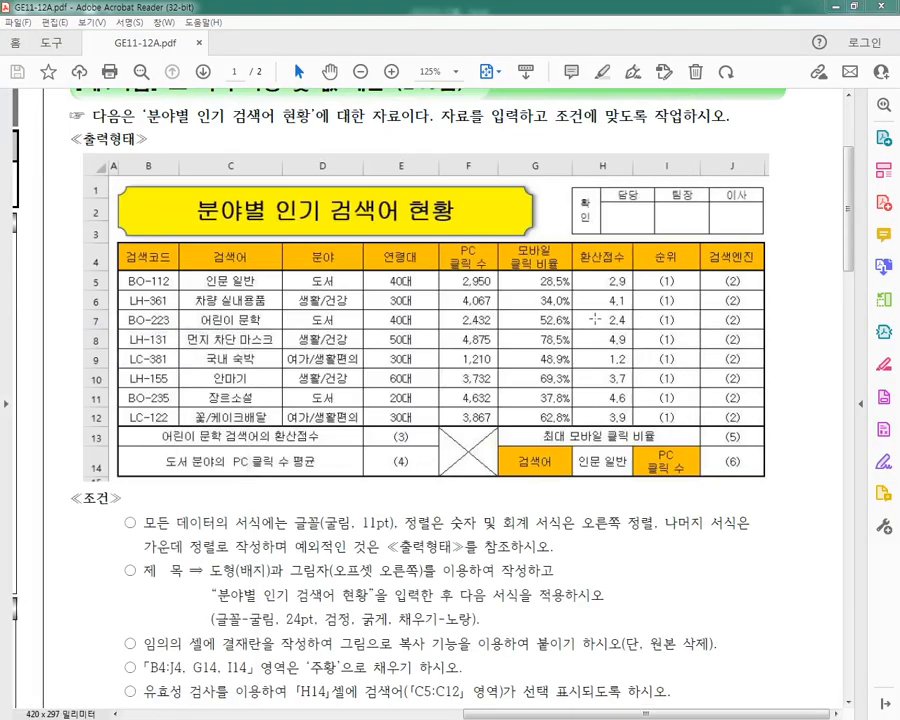
# Frame 어린이 문학 in blue, count down to it with the row number 3, and frame the data from 검색코드 through 환산점수.
pyautogui.moveTo(188, 311); pyautogui.dragTo(276, 331)
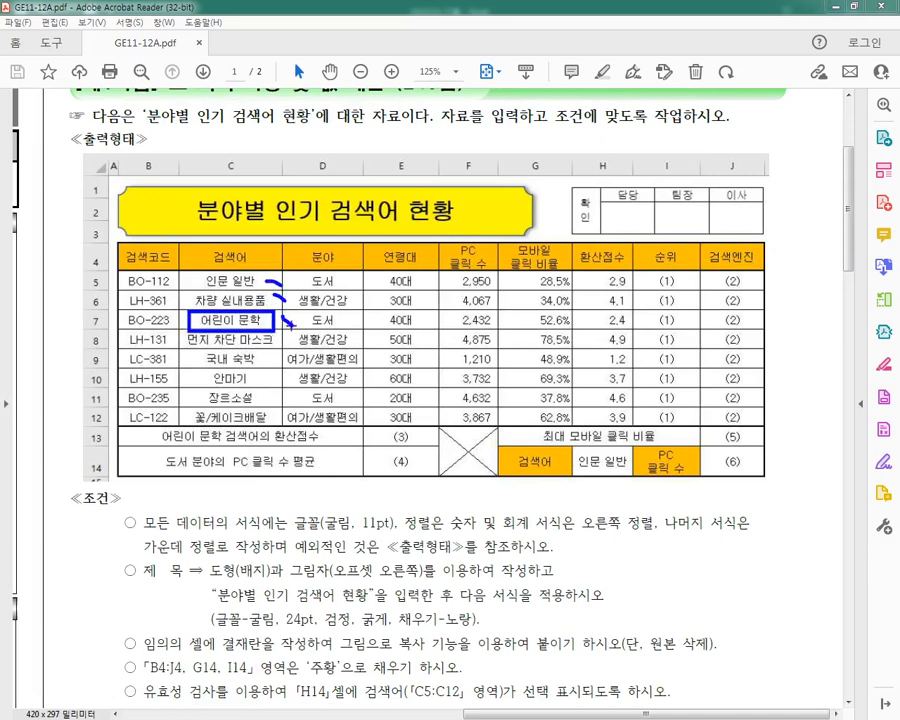
pyautogui.moveTo(162, 308)
pyautogui.mouseDown()
pyautogui.moveTo(182, 322)
pyautogui.moveTo(148, 318)
pyautogui.mouseUp()
pyautogui.moveTo(120, 269)
pyautogui.mouseDown()
pyautogui.moveTo(325, 402)
pyautogui.moveTo(654, 422)
pyautogui.moveTo(628, 424)
pyautogui.mouseUp()
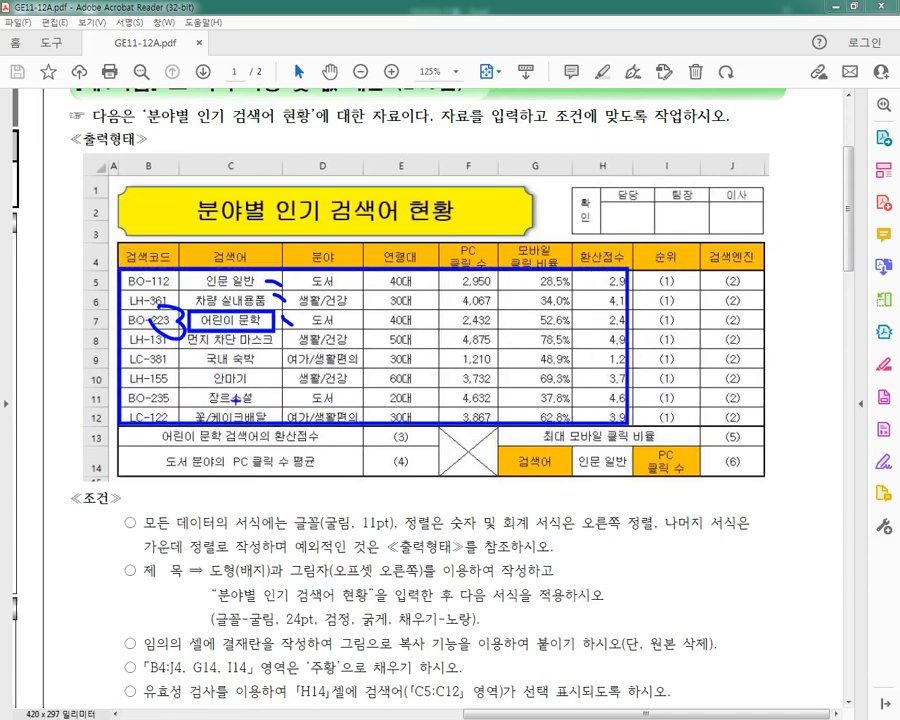
# Handwrite the column numbers 1 to 7 across the framed data, from 검색코드 to 환산점수.
pyautogui.moveTo(167, 382); pyautogui.dragTo(160, 402)
pyautogui.moveTo(212, 377); pyautogui.dragTo(303, 397)
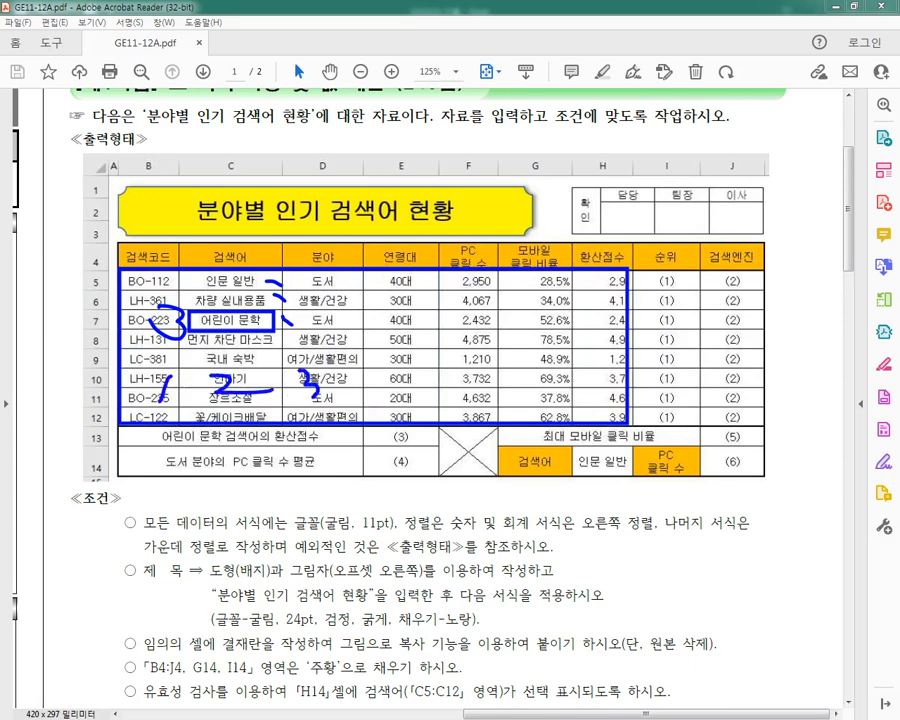
pyautogui.moveTo(382, 372); pyautogui.dragTo(418, 389)
pyautogui.moveTo(404, 373); pyautogui.dragTo(405, 399)
pyautogui.moveTo(463, 361); pyautogui.dragTo(462, 396)
pyautogui.moveTo(465, 369)
pyautogui.mouseDown()
pyautogui.moveTo(514, 374)
pyautogui.moveTo(552, 395)
pyautogui.mouseUp()
pyautogui.moveTo(610, 367); pyautogui.dragTo(626, 405)
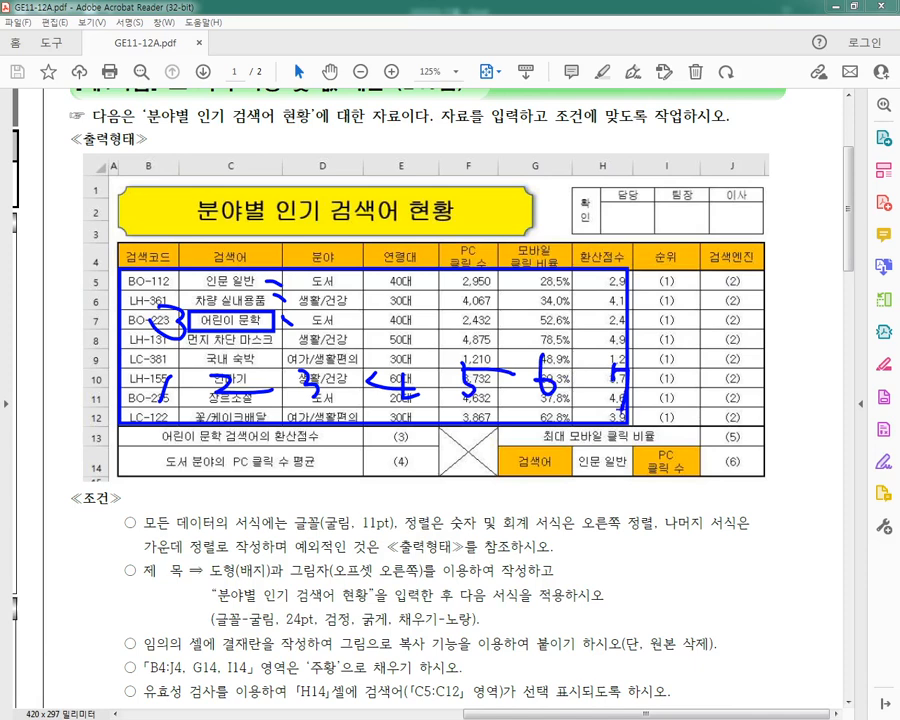
# Point an arrow at the 환산점수 header, circle 어린이 문학's score, and handwrite 3 and 7 in red beside it.
pyautogui.moveTo(598, 206); pyautogui.dragTo(598, 240)
pyautogui.moveTo(589, 228); pyautogui.dragTo(608, 228)
pyautogui.moveTo(624, 316); pyautogui.dragTo(626, 324)
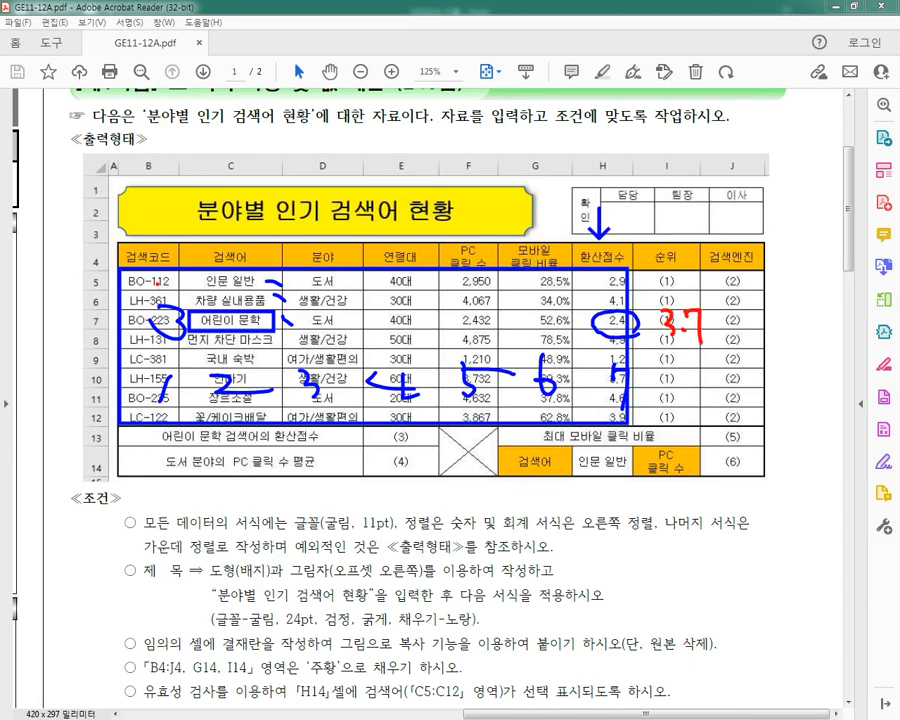
# Trace in red down to the third row and across to the seventh column of the framed data, and clear all drawings.
pyautogui.moveTo(210, 289); pyautogui.dragTo(206, 278)
pyautogui.moveTo(314, 274); pyautogui.dragTo(309, 276)
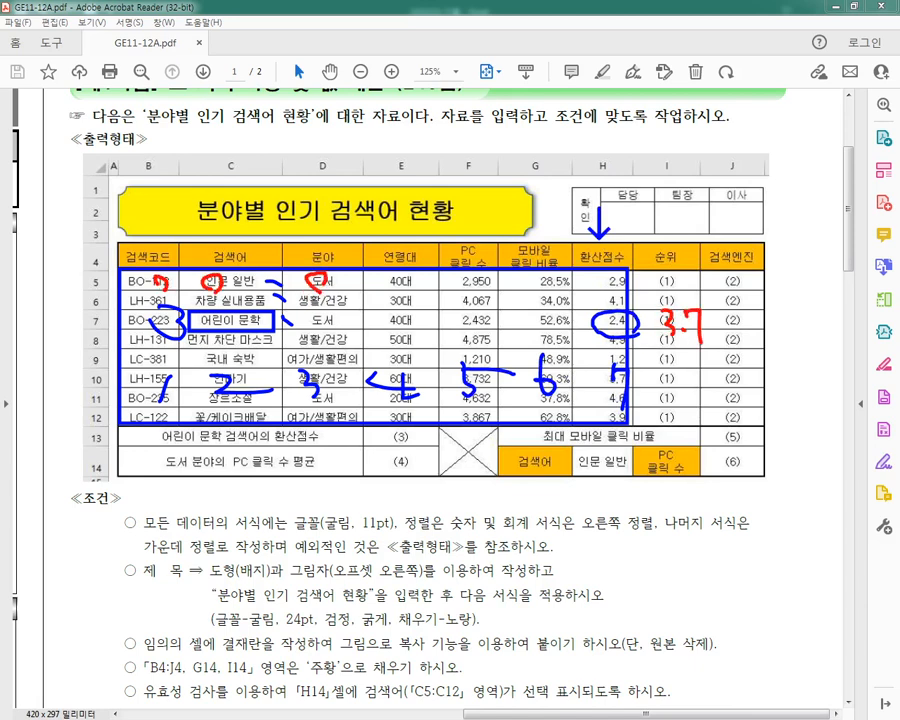
pyautogui.moveTo(150, 294); pyautogui.dragTo(157, 325)
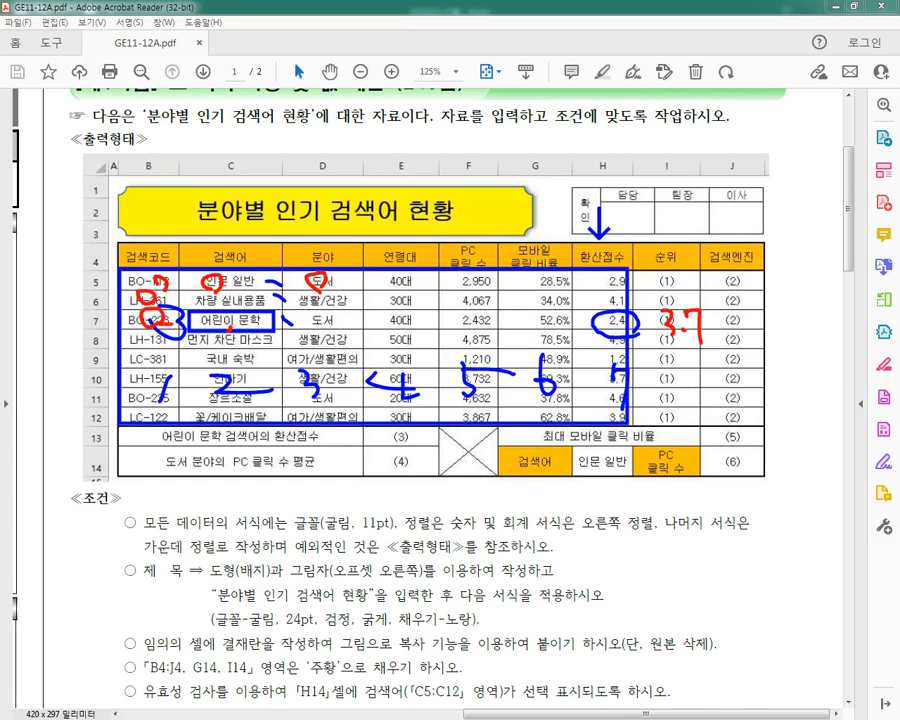
pyautogui.moveTo(231, 315); pyautogui.dragTo(270, 328)
pyautogui.moveTo(324, 314); pyautogui.dragTo(332, 325)
pyautogui.moveTo(390, 316)
pyautogui.mouseDown()
pyautogui.moveTo(409, 322)
pyautogui.moveTo(389, 327)
pyautogui.mouseUp()
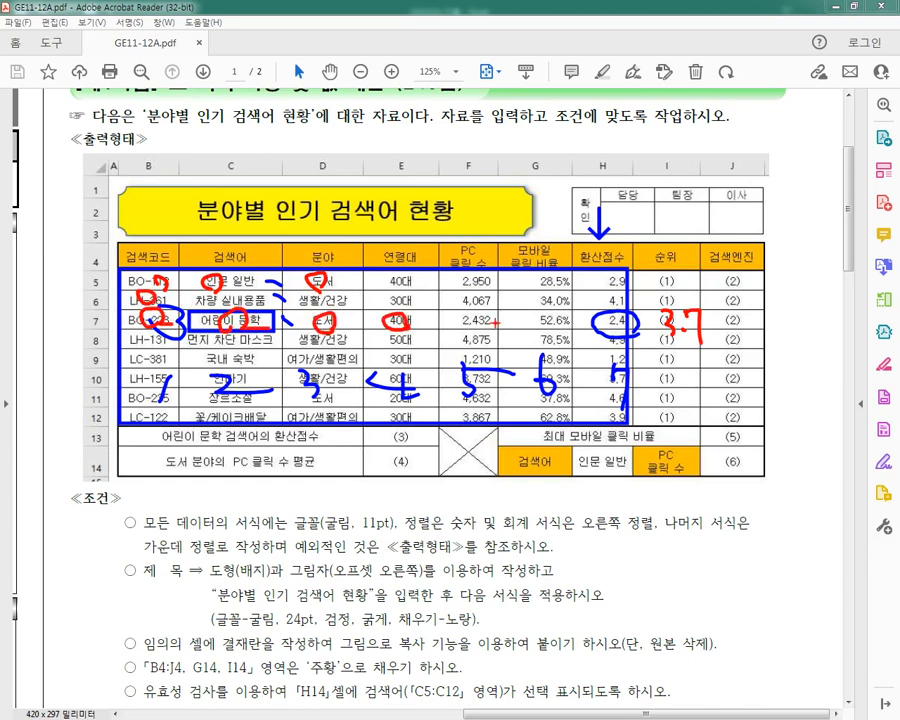
pyautogui.moveTo(494, 323); pyautogui.dragTo(492, 325)
pyautogui.moveTo(555, 326); pyautogui.dragTo(559, 324)
pyautogui.moveTo(624, 325)
pyautogui.mouseDown()
pyautogui.moveTo(597, 328)
pyautogui.moveTo(656, 323)
pyautogui.mouseUp()
pyautogui.moveTo(648, 316)
pyautogui.mouseDown()
pyautogui.moveTo(648, 330)
pyautogui.moveTo(705, 346)
pyautogui.mouseUp()
pyautogui.moveTo(674, 355); pyautogui.dragTo(690, 353)
pyautogui.press('Escape')
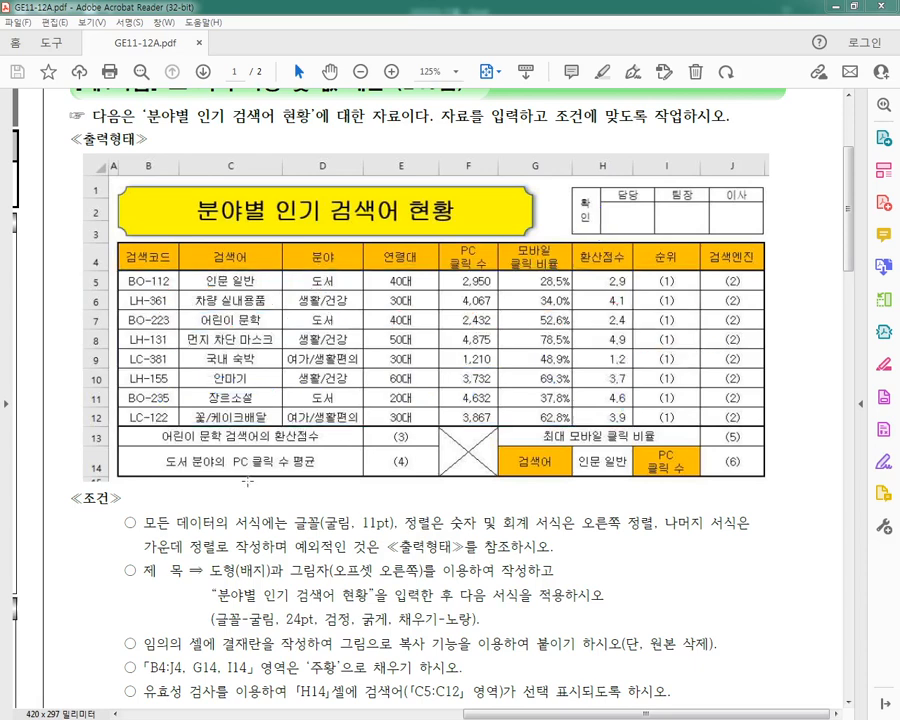
# Switch to the Excel workbook, start a MATCH function in cell E13, and open its function arguments.
pyautogui.hotkey('alt', 'Tab')
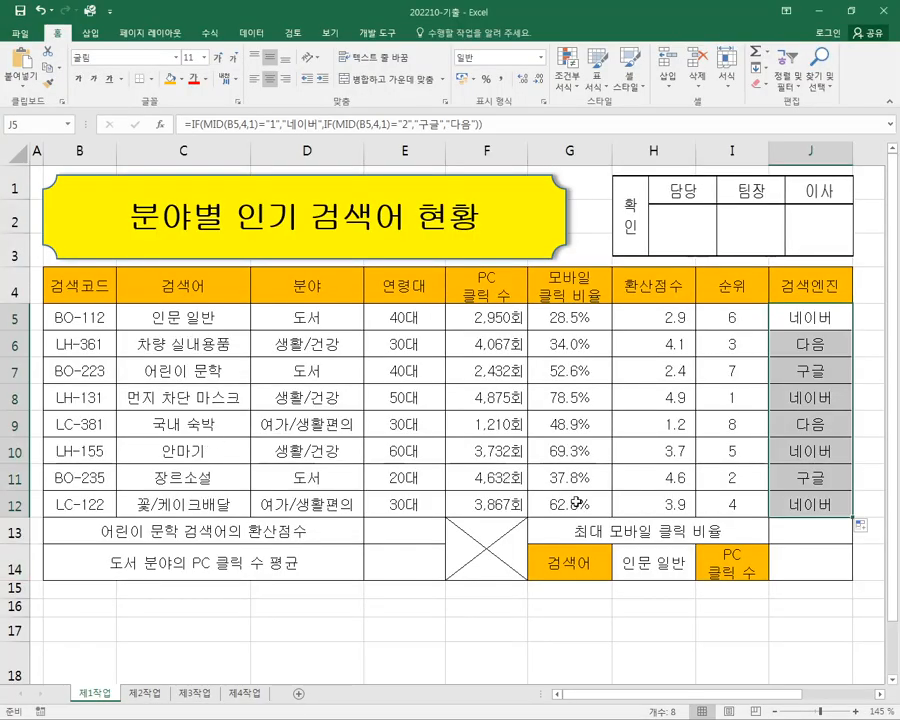
pyautogui.click(405, 527)
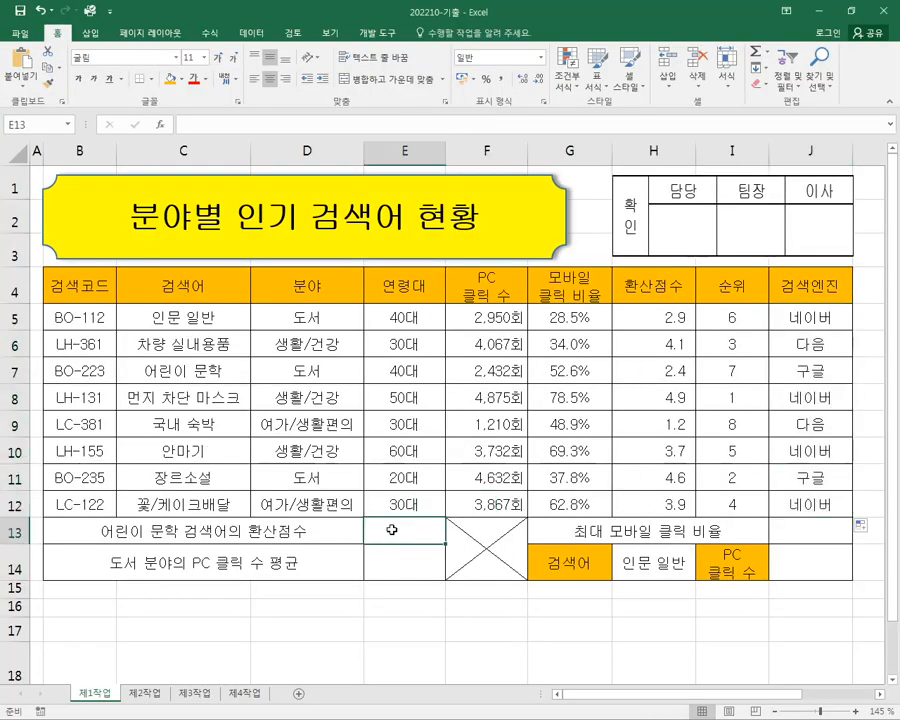
pyautogui.write('=')
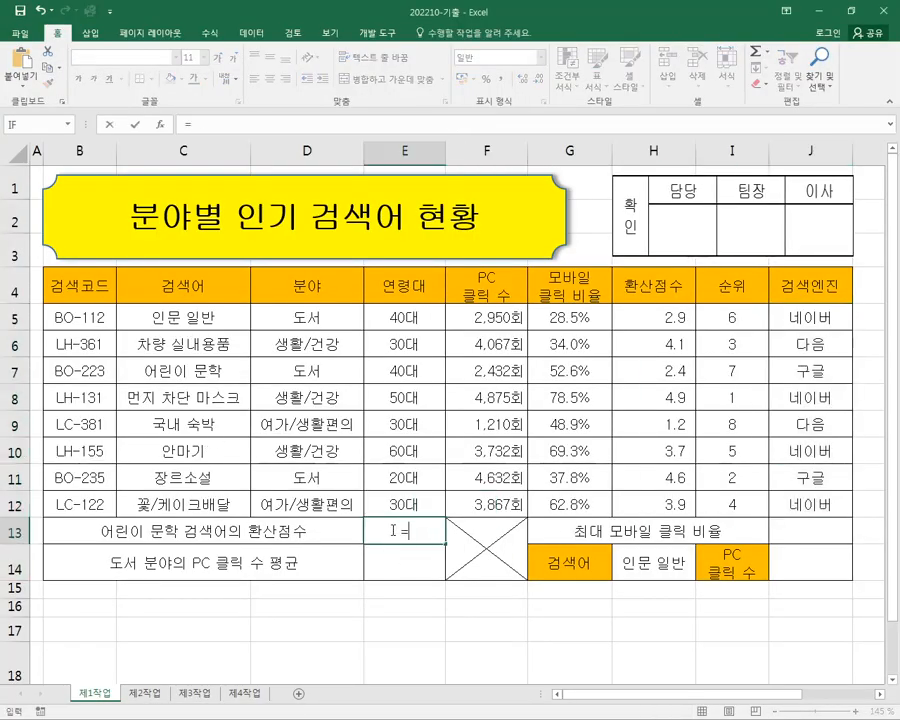
pyautogui.write('MAT')
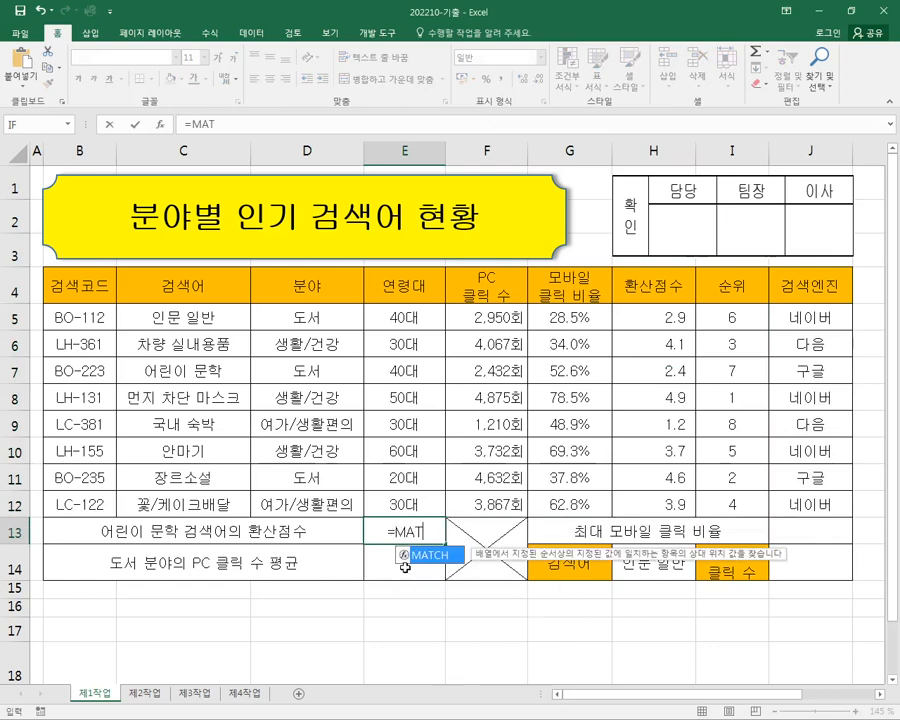
pyautogui.doubleClick(432, 556)
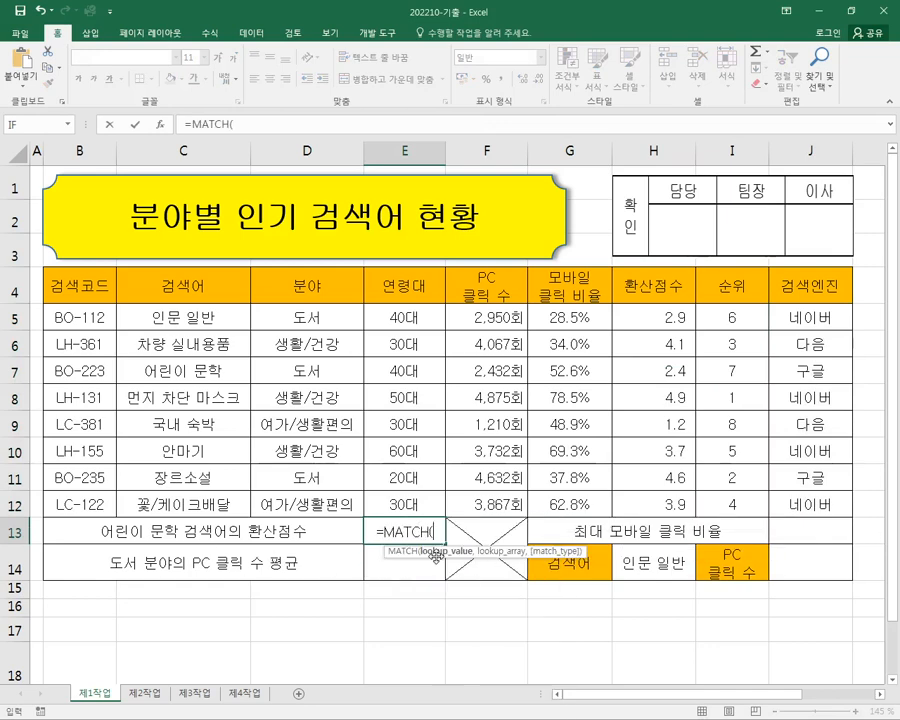
pyautogui.click(162, 126)
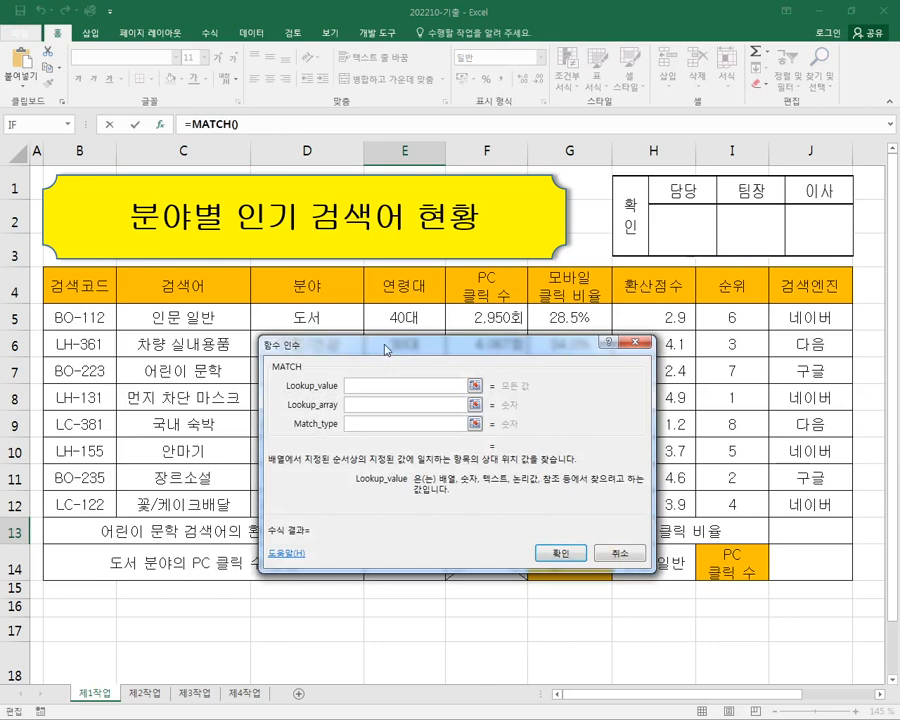
# Move the arguments dialog clear of the 검색어 column, set Lookup_value to C7, and activate Lookup_array.
pyautogui.moveTo(488, 344)
pyautogui.mouseDown()
pyautogui.moveTo(514, 281)
pyautogui.moveTo(492, 272)
pyautogui.mouseUp()
pyautogui.moveTo(383, 312); pyautogui.dragTo(447, 311)
pyautogui.press('Escape')
pyautogui.click(193, 372)
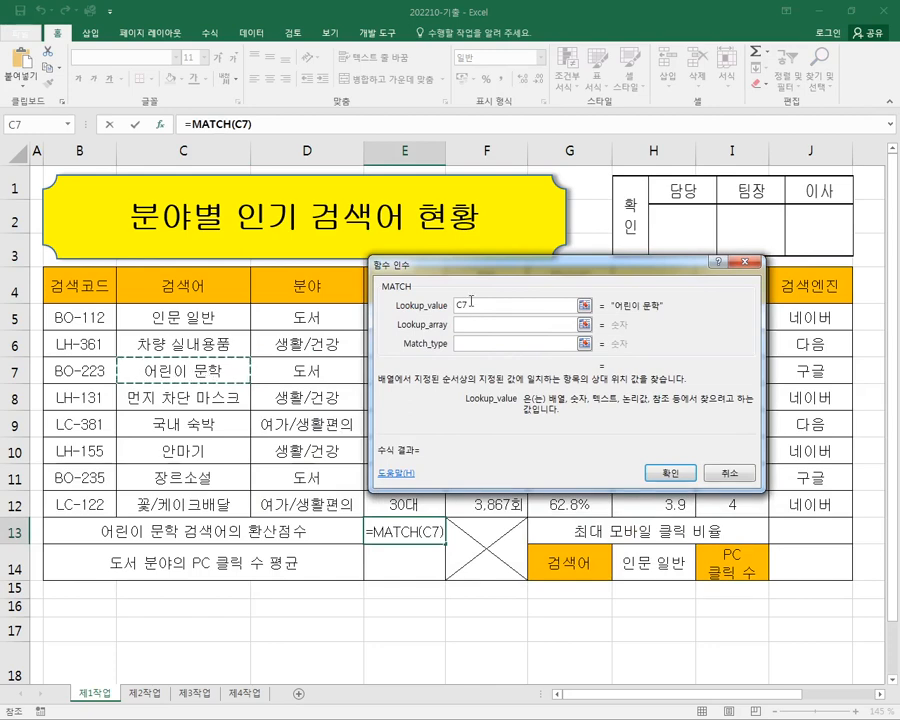
pyautogui.click(466, 324)
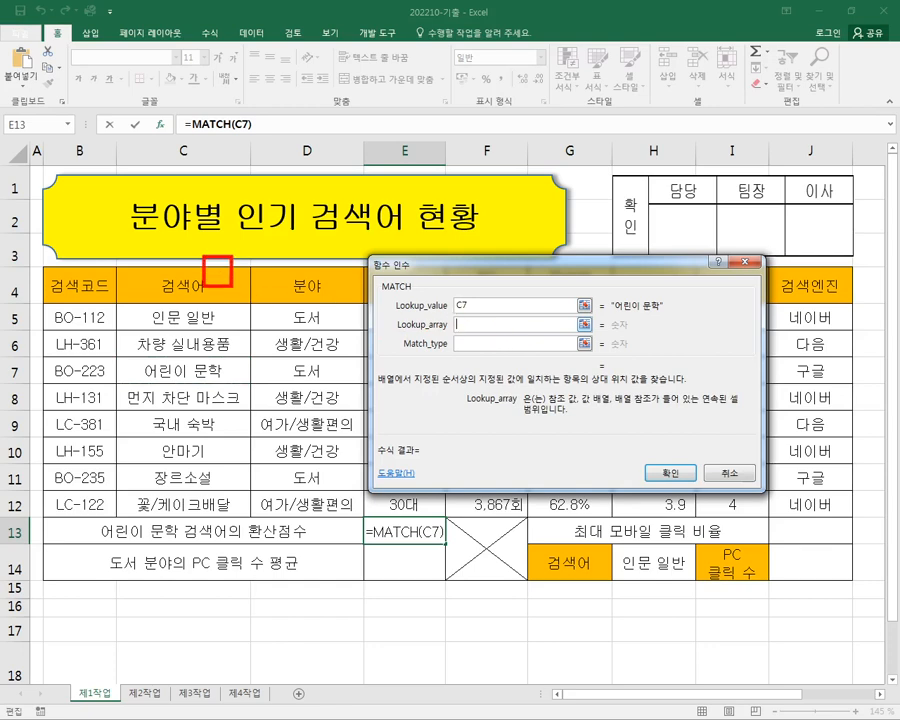
# Sketch a divided red column with an arrow to Lookup_value to illustrate looking up 어린이 문학, and clear the sketch.
pyautogui.moveTo(558, 291); pyautogui.dragTo(600, 436)
pyautogui.moveTo(549, 332); pyautogui.dragTo(596, 336)
pyautogui.moveTo(546, 360)
pyautogui.mouseDown()
pyautogui.moveTo(580, 363)
pyautogui.moveTo(600, 386)
pyautogui.mouseUp()
pyautogui.moveTo(234, 268); pyautogui.dragTo(448, 305)
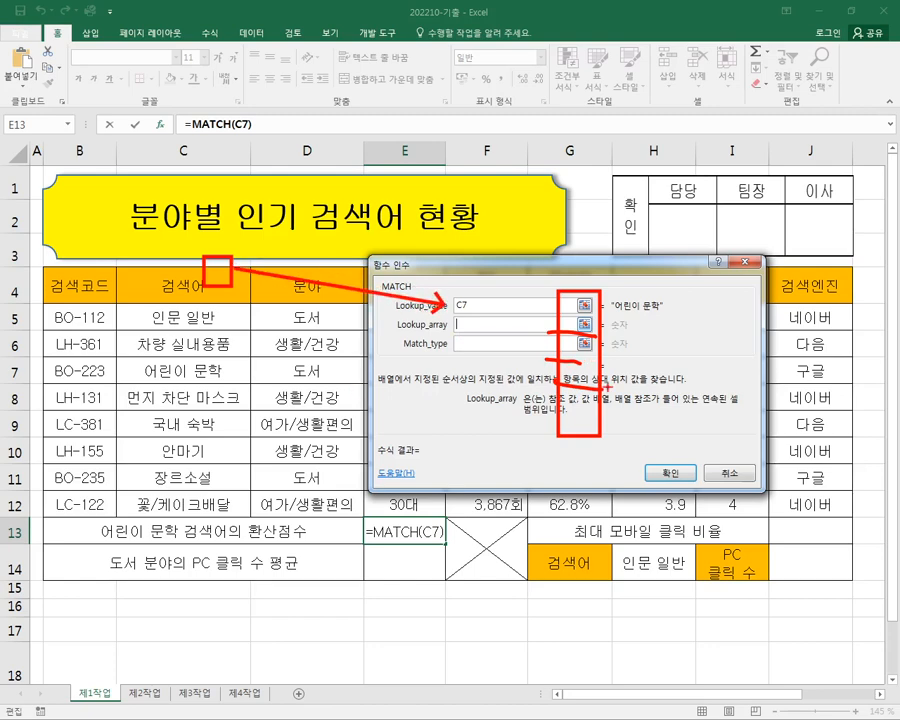
pyautogui.moveTo(592, 458)
pyautogui.mouseDown()
pyautogui.moveTo(554, 427)
pyautogui.moveTo(643, 383)
pyautogui.moveTo(585, 487)
pyautogui.mouseUp()
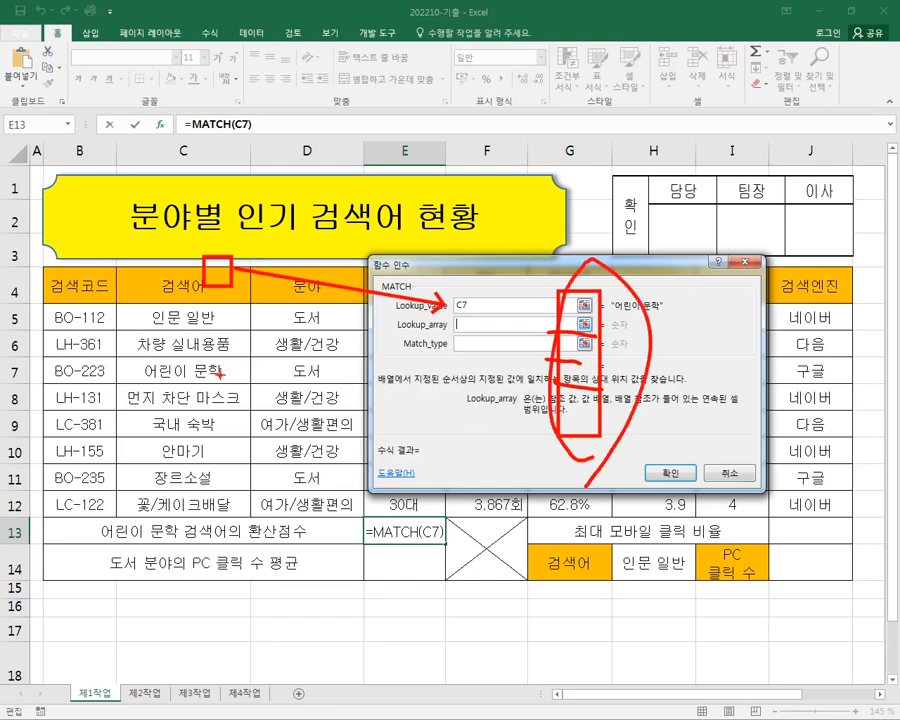
pyautogui.moveTo(219, 371); pyautogui.dragTo(556, 368)
pyautogui.press('Escape')
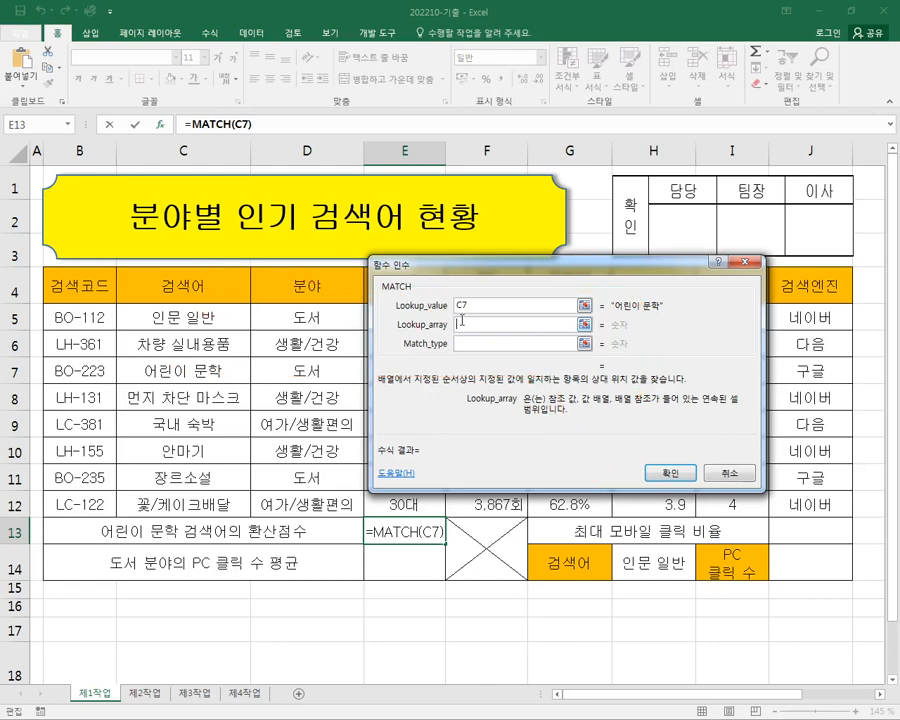
# Set MATCH's Lookup_array to the 검색어 range C5:C12.
pyautogui.moveTo(168, 318); pyautogui.dragTo(241, 502)
pyautogui.moveTo(219, 414); pyautogui.dragTo(216, 473)
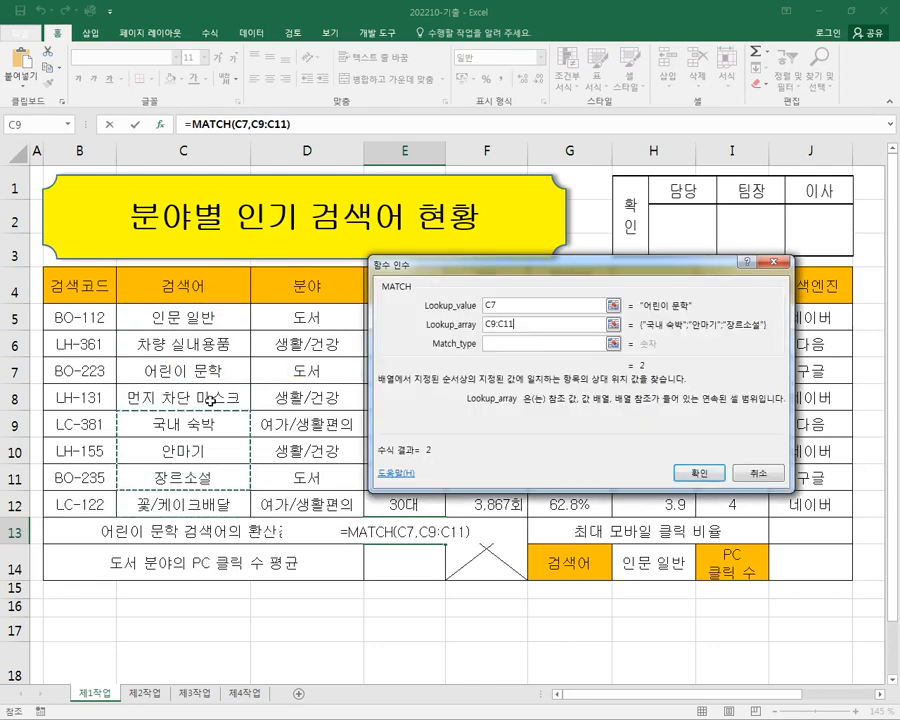
pyautogui.moveTo(205, 320); pyautogui.dragTo(186, 490)
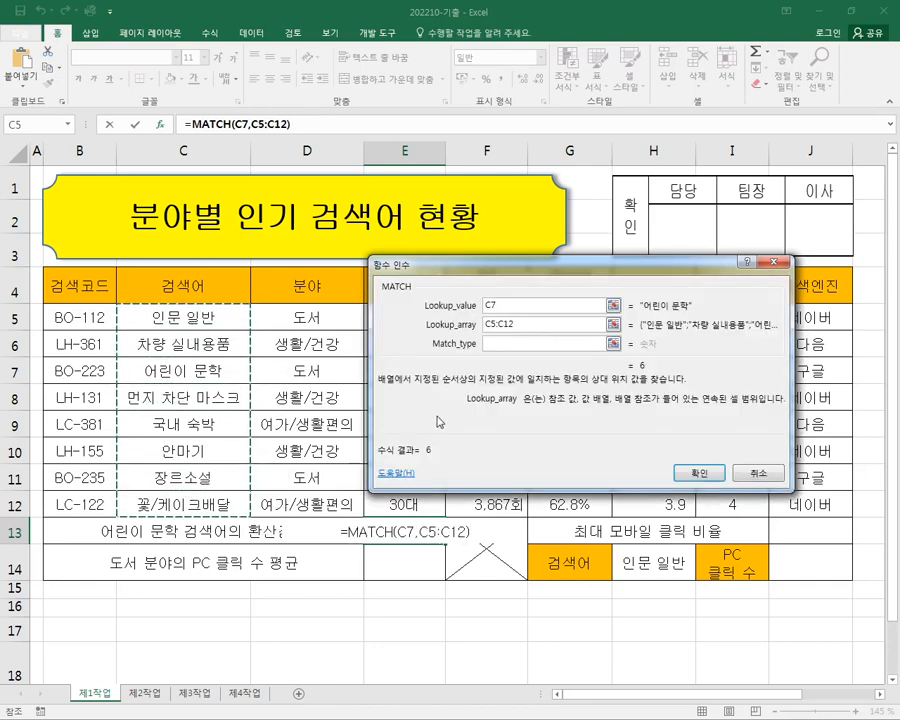
# Set Match_type to 0 for an exact match and confirm the MATCH formula in E13.
pyautogui.click(501, 346)
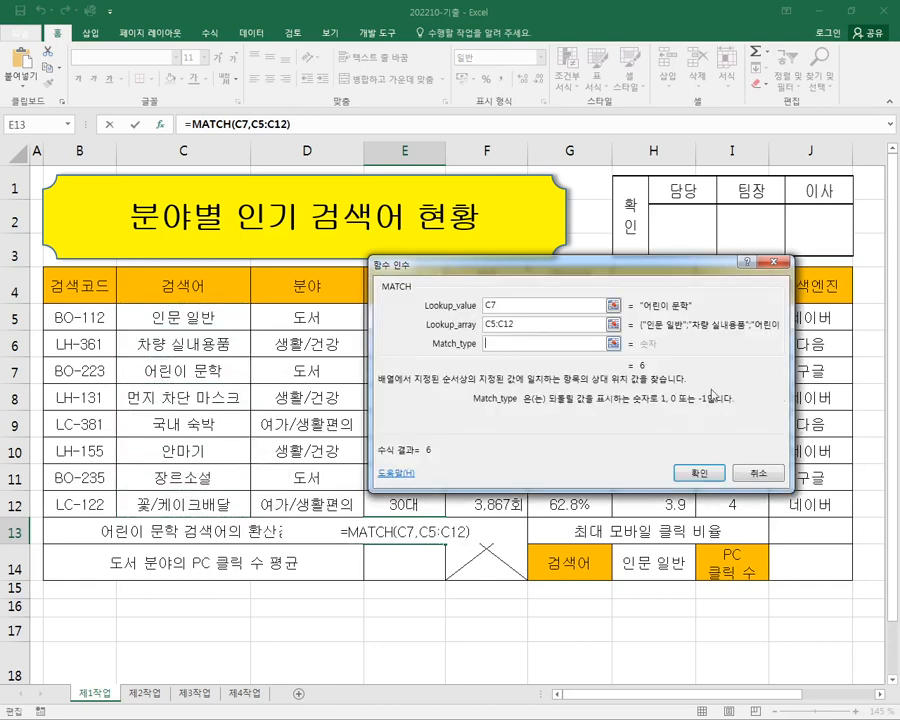
pyautogui.moveTo(660, 407); pyautogui.dragTo(725, 407)
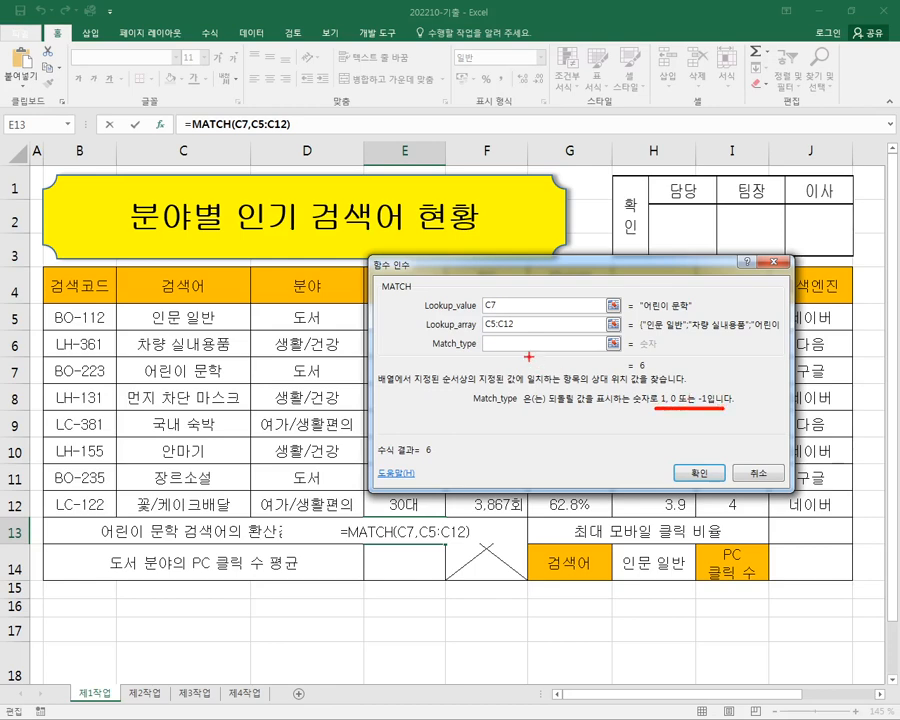
pyautogui.press('Escape')
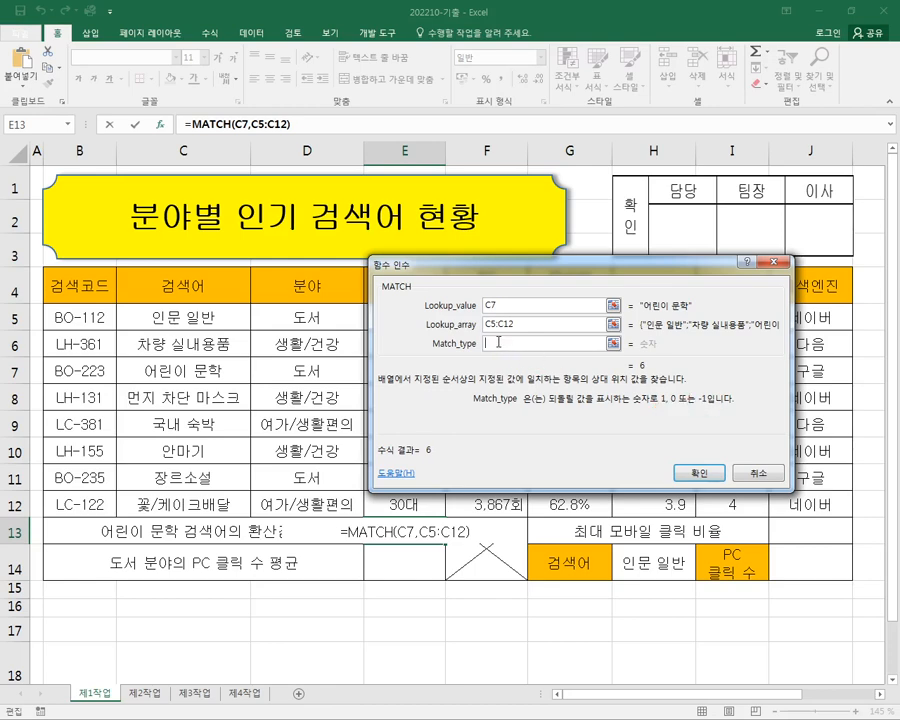
pyautogui.write('0')
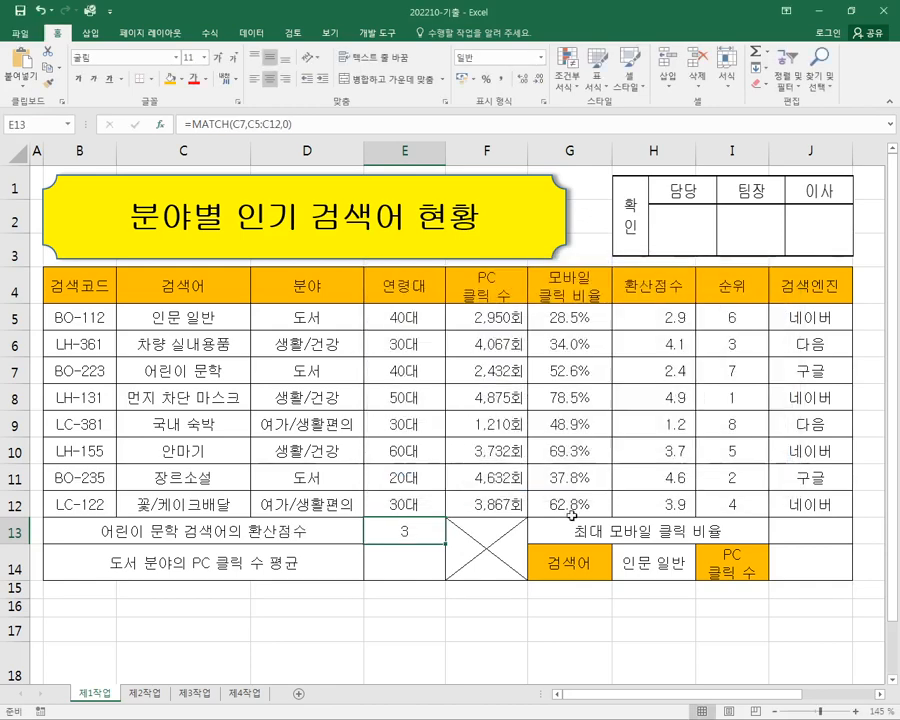
pyautogui.press('Return')
# Frame 어린이 문학, mark its third position in the list, draw a link to the result in E13, and clear the marks.
pyautogui.moveTo(118, 362); pyautogui.dragTo(216, 390)
pyautogui.moveTo(236, 316)
pyautogui.mouseDown()
pyautogui.moveTo(247, 327)
pyautogui.moveTo(246, 404)
pyautogui.mouseUp()
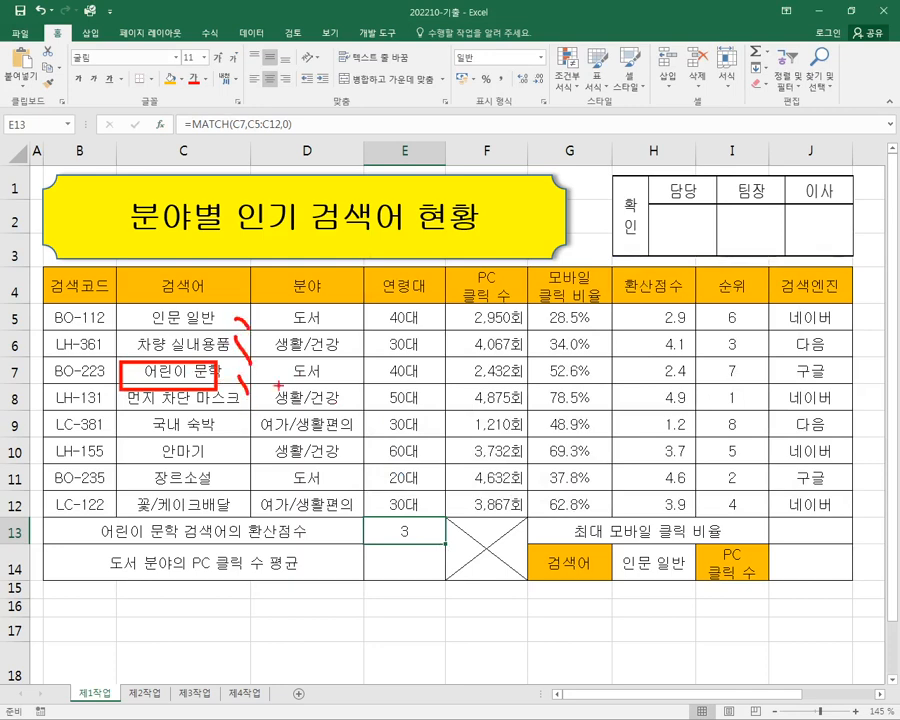
pyautogui.moveTo(303, 352)
pyautogui.mouseDown()
pyautogui.moveTo(312, 372)
pyautogui.moveTo(306, 388)
pyautogui.mouseUp()
pyautogui.moveTo(322, 394)
pyautogui.mouseDown()
pyautogui.moveTo(345, 412)
pyautogui.moveTo(332, 463)
pyautogui.moveTo(369, 527)
pyautogui.mouseUp()
pyautogui.press('Escape')
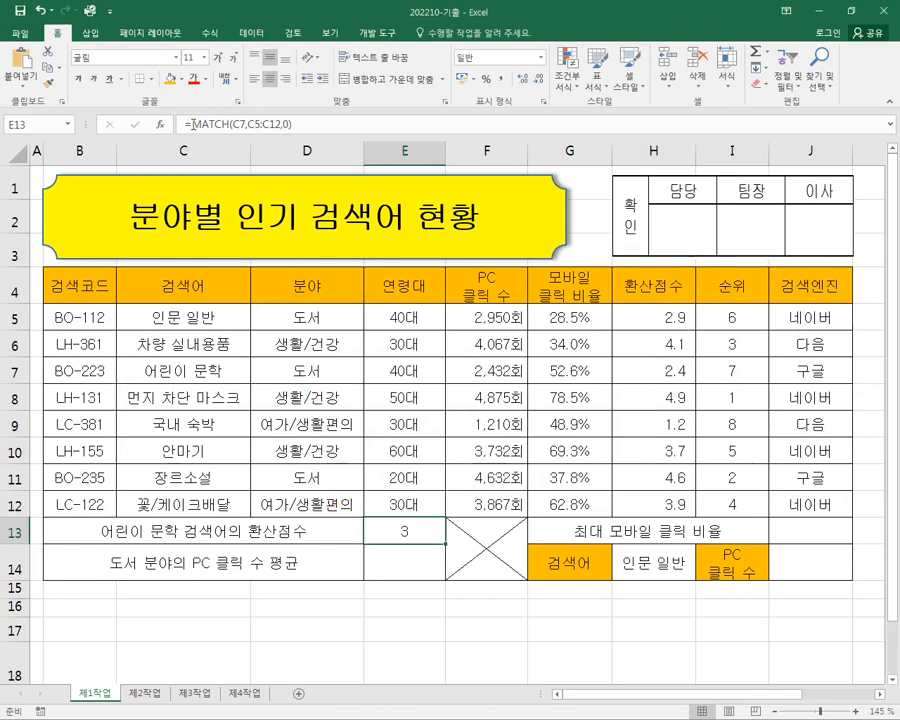
# Cut the MATCH expression from E13's formula and start INDEX in its place with the array,row_num,column_num argument form.
pyautogui.moveTo(191, 124); pyautogui.dragTo(302, 130)
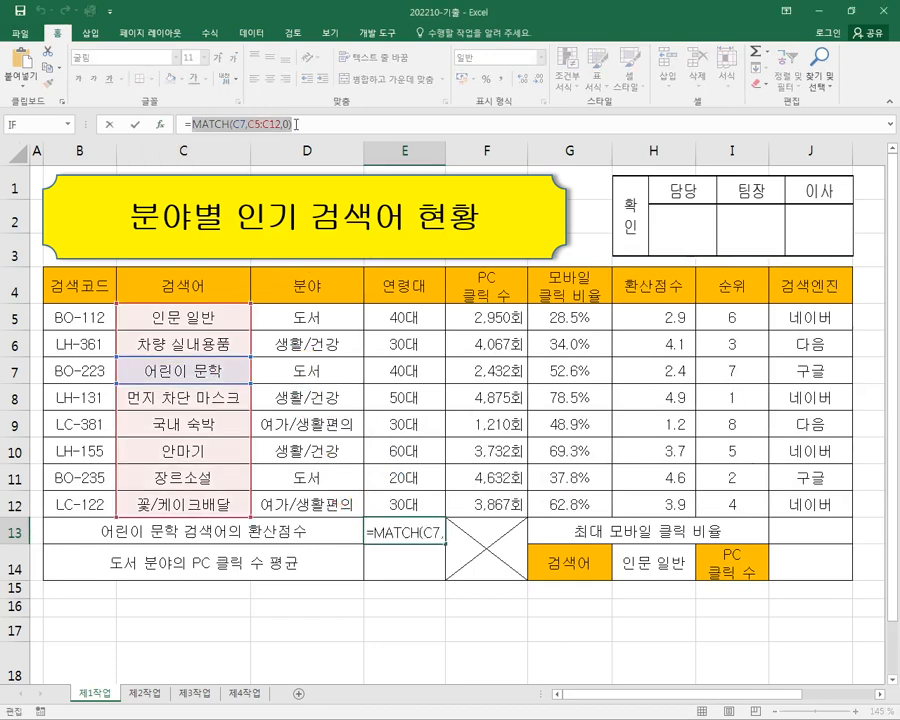
pyautogui.rightClick(274, 120)
pyautogui.click(313, 130)
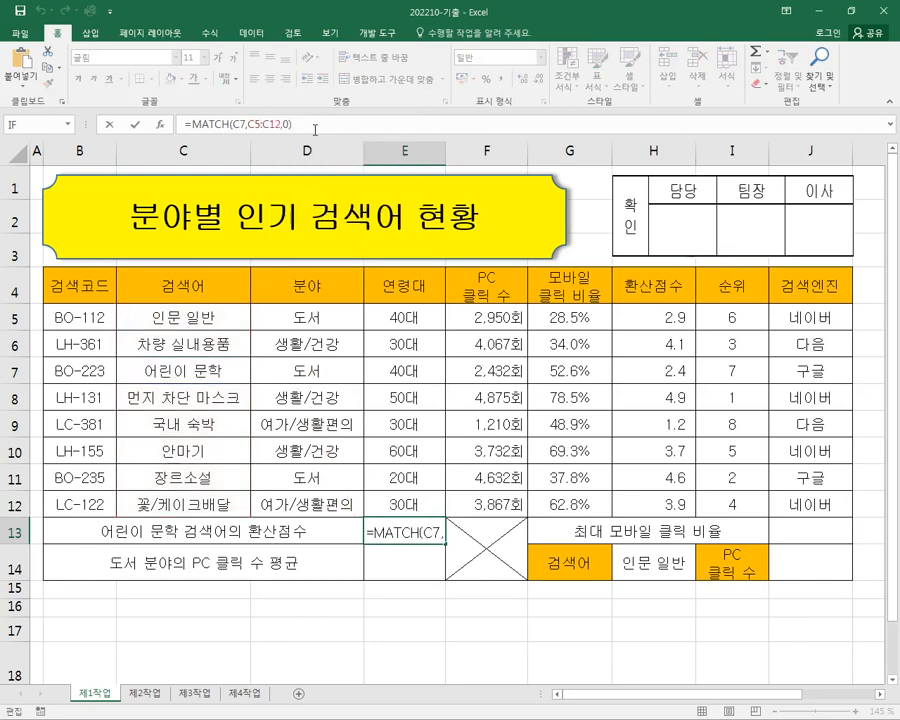
pyautogui.write('IND')
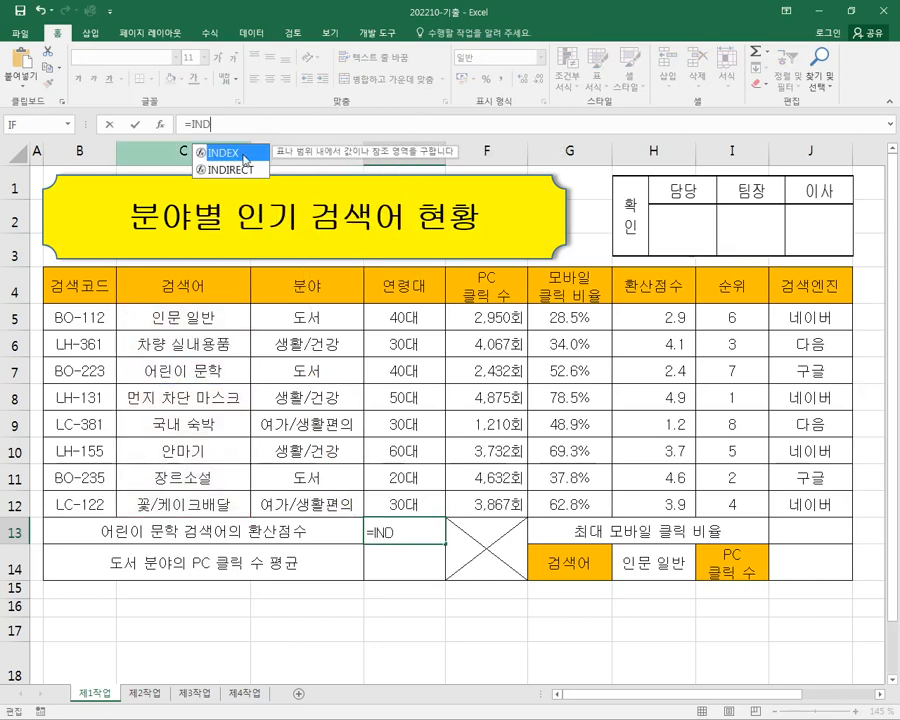
pyautogui.doubleClick(246, 155)
pyautogui.click(160, 125)
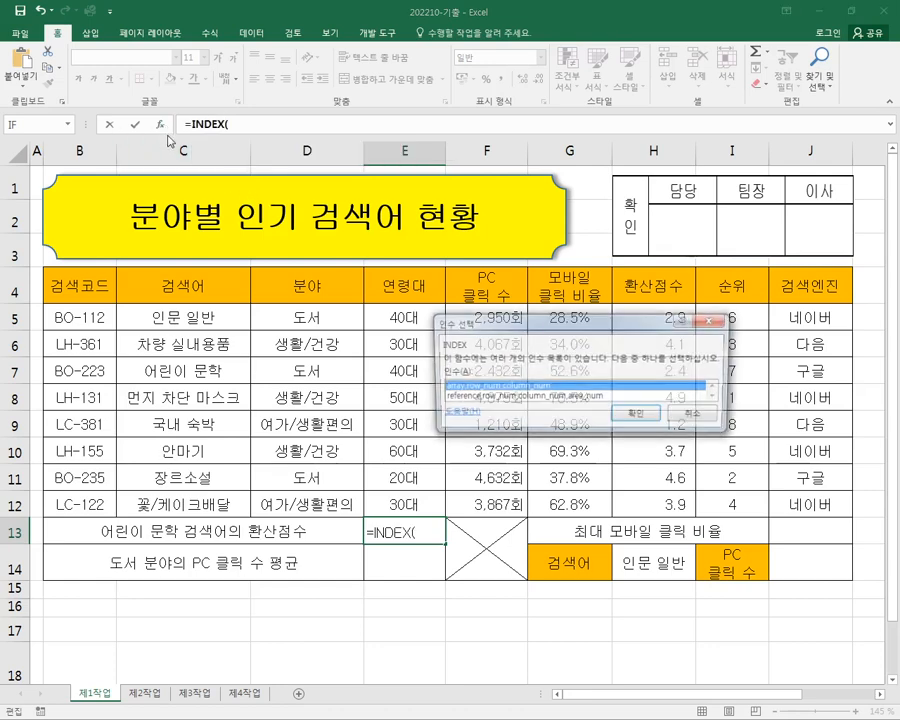
pyautogui.moveTo(541, 324); pyautogui.dragTo(292, 310)
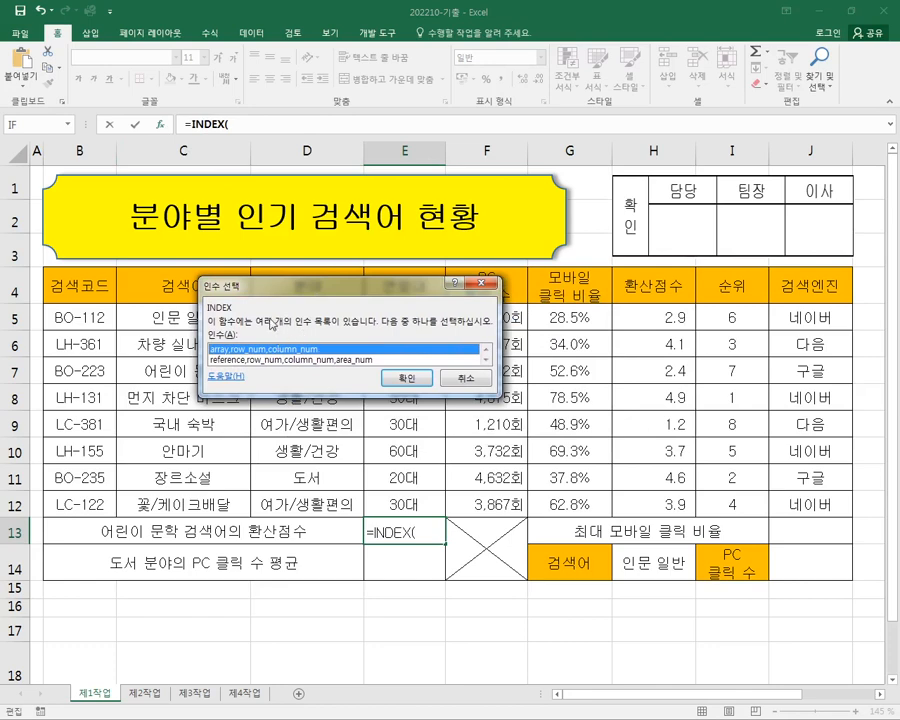
pyautogui.click(404, 380)
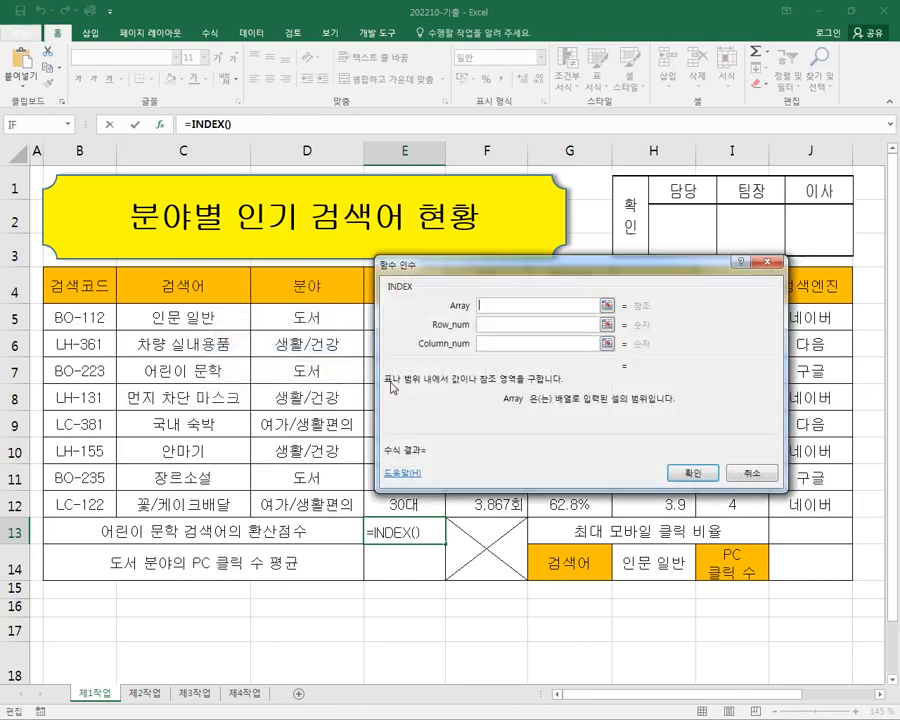
# Set INDEX's Array to the data range B5:H12 and move the arguments dialog clear of the table.
pyautogui.moveTo(462, 299); pyautogui.dragTo(378, 374)
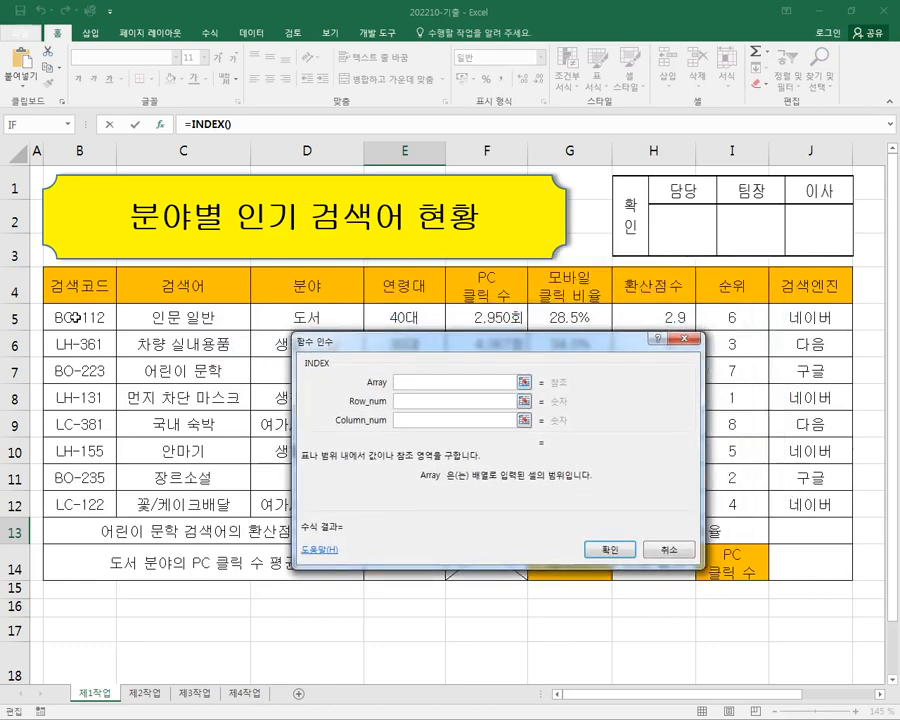
pyautogui.click(78, 285)
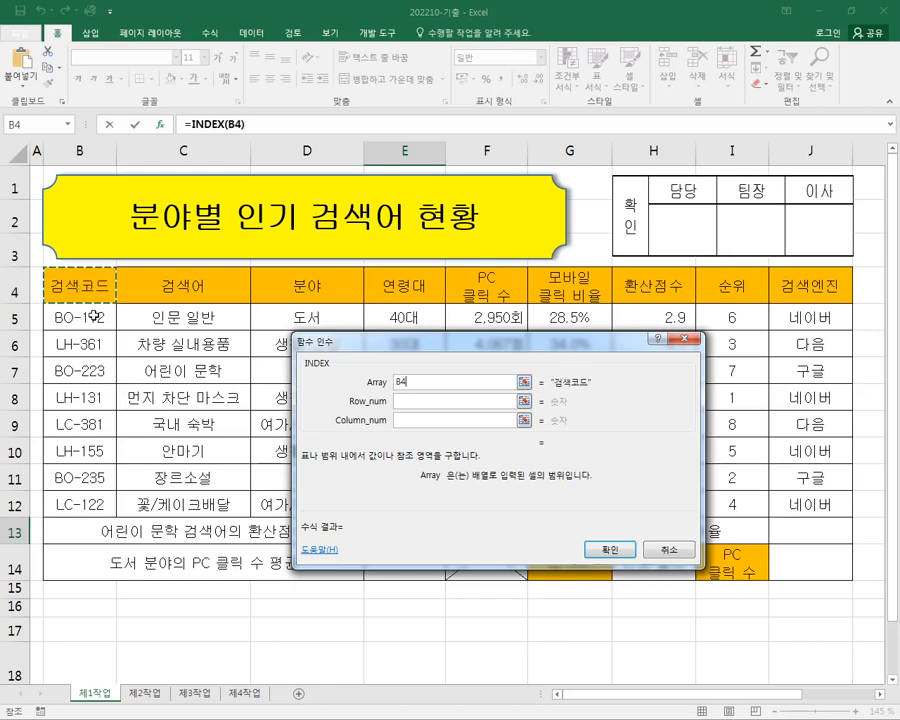
pyautogui.moveTo(74, 316); pyautogui.dragTo(676, 502)
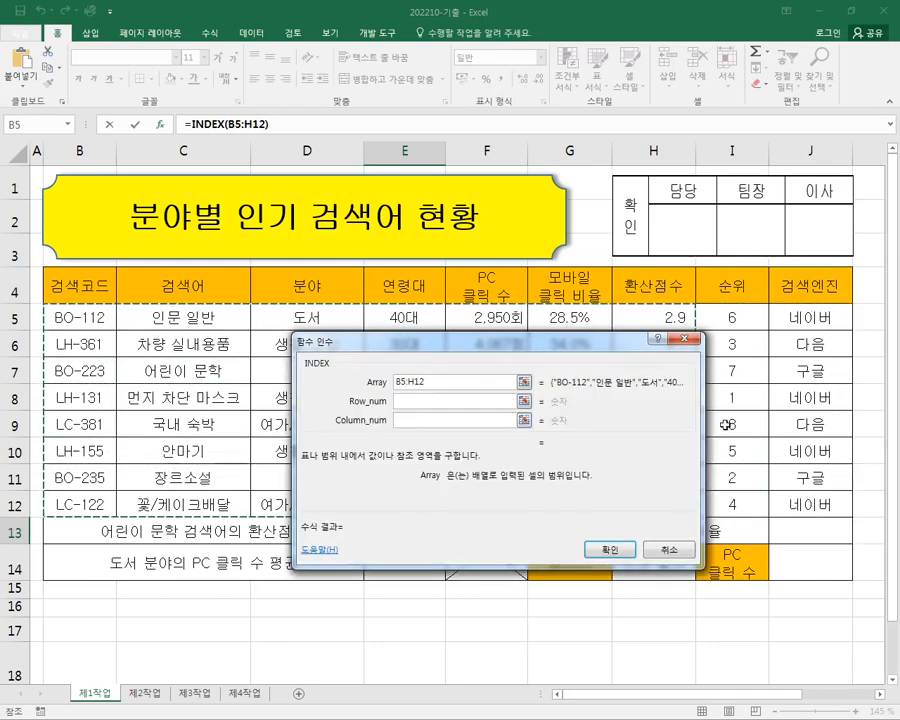
pyautogui.moveTo(572, 345); pyautogui.dragTo(544, 543)
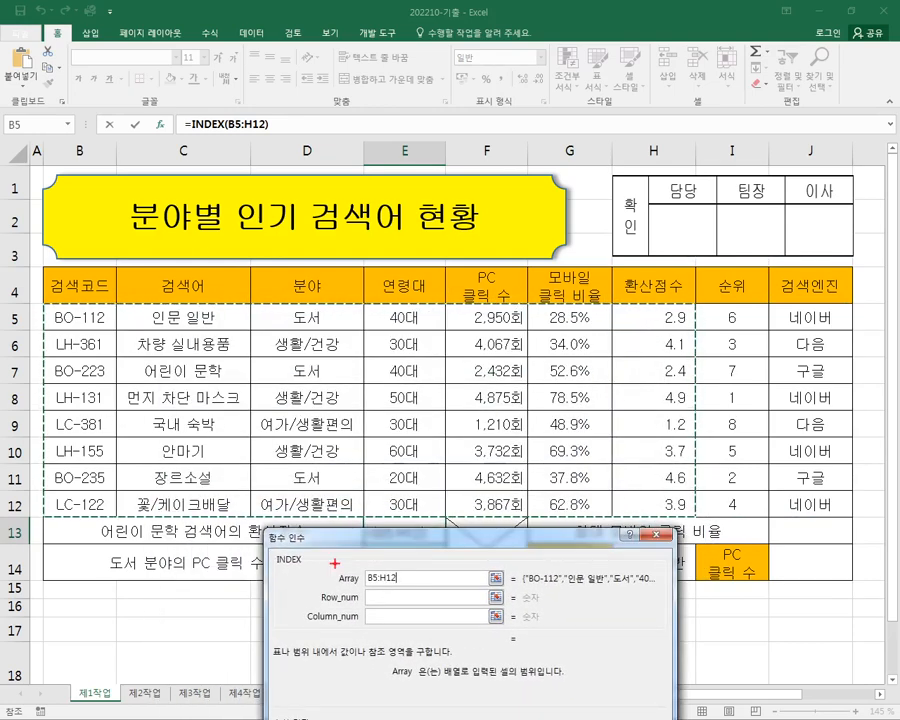
# Frame the Array argument, link it with an arrow to its underlined description, and mark individual cells in B5:H12.
pyautogui.moveTo(335, 563); pyautogui.dragTo(411, 586)
pyautogui.moveTo(444, 684); pyautogui.dragTo(569, 685)
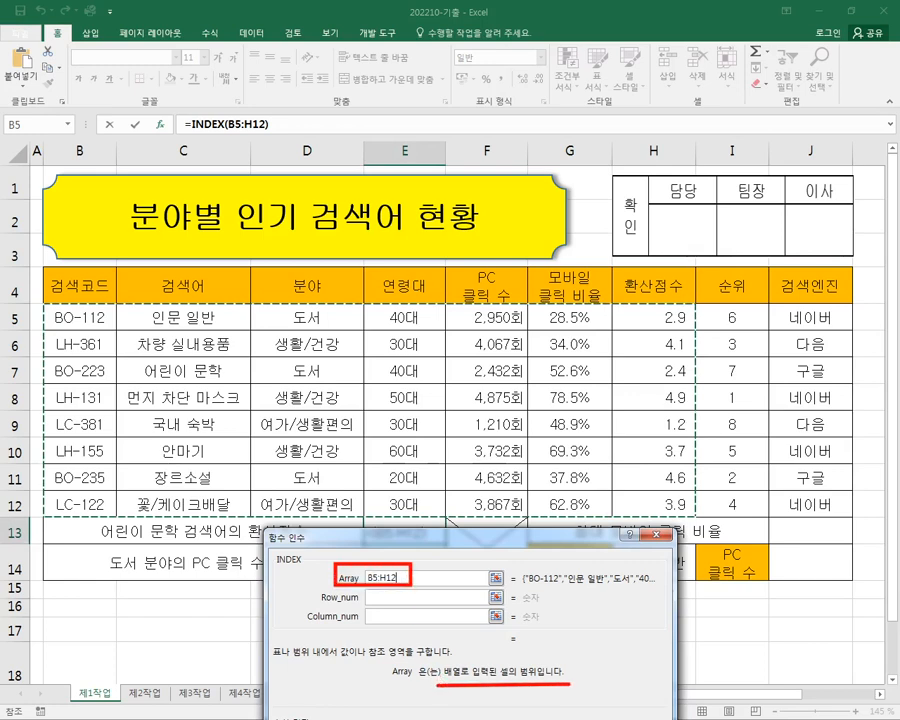
pyautogui.moveTo(407, 585); pyautogui.dragTo(512, 663)
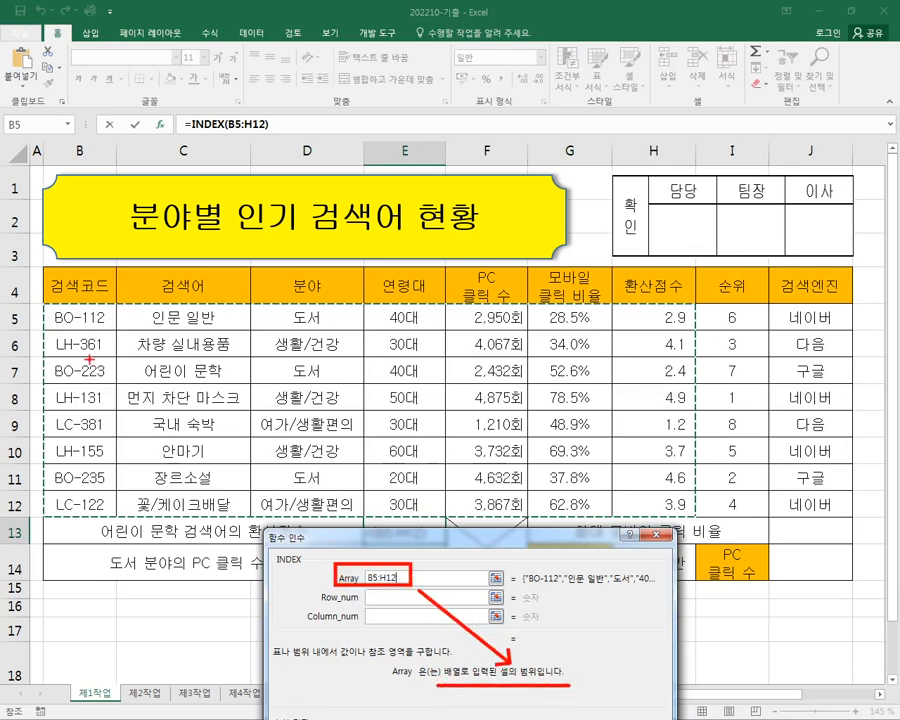
pyautogui.moveTo(146, 313); pyautogui.dragTo(178, 325)
pyautogui.moveTo(284, 313); pyautogui.dragTo(312, 326)
pyautogui.moveTo(94, 334); pyautogui.dragTo(108, 347)
pyautogui.moveTo(62, 394); pyautogui.dragTo(72, 403)
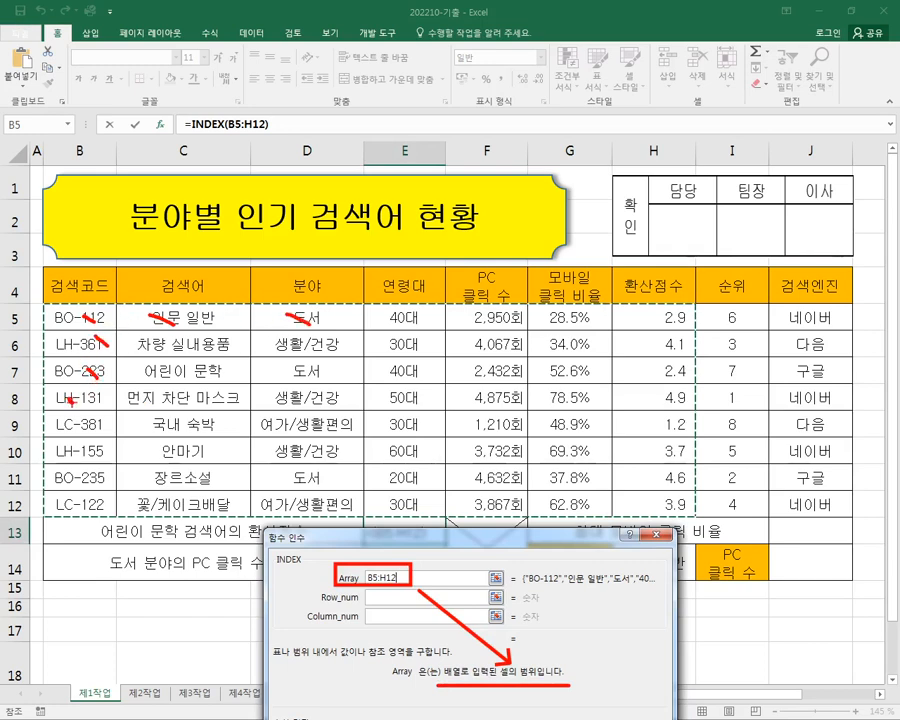
# Underline Row_num, sketch strokes, arrows and a 3 over the table to illustrate the row position, and clear the marks.
pyautogui.click(385, 601)
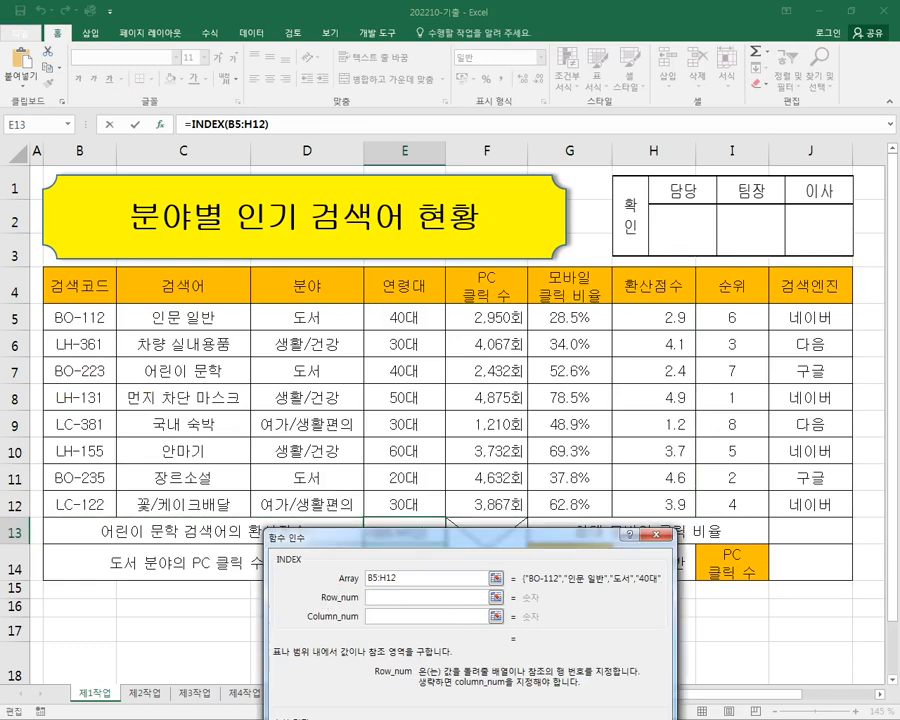
pyautogui.moveTo(306, 602); pyautogui.dragTo(372, 602)
pyautogui.moveTo(140, 312); pyautogui.dragTo(174, 334)
pyautogui.moveTo(160, 343)
pyautogui.mouseDown()
pyautogui.moveTo(172, 364)
pyautogui.moveTo(174, 427)
pyautogui.mouseUp()
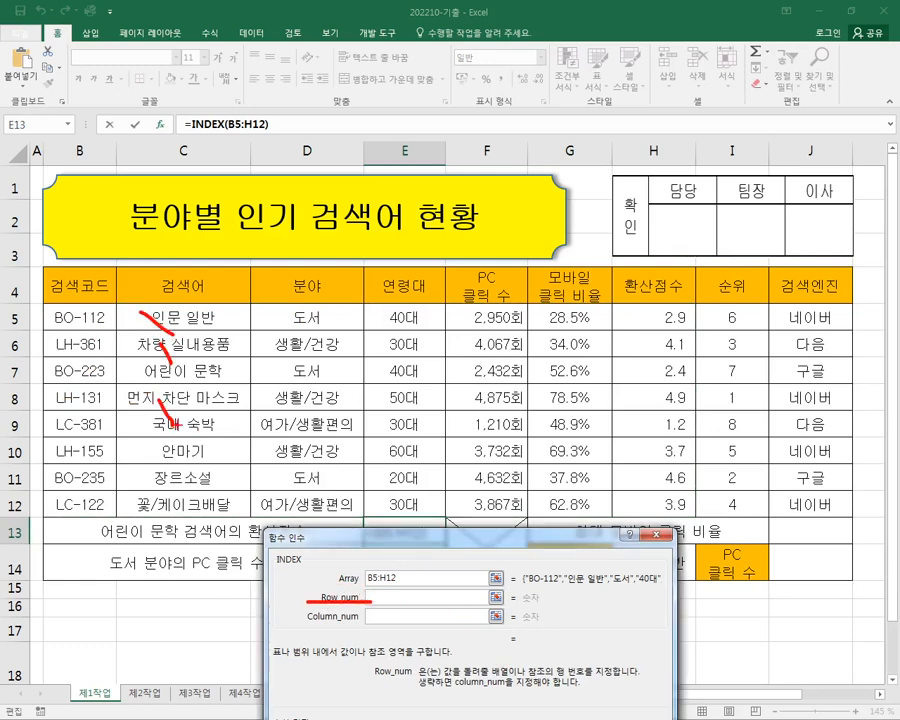
pyautogui.moveTo(110, 323); pyautogui.dragTo(112, 413)
pyautogui.moveTo(83, 376); pyautogui.dragTo(125, 388)
pyautogui.moveTo(128, 440)
pyautogui.mouseDown()
pyautogui.moveTo(166, 459)
pyautogui.moveTo(225, 459)
pyautogui.mouseUp()
pyautogui.moveTo(261, 453); pyautogui.dragTo(282, 462)
pyautogui.moveTo(258, 480); pyautogui.dragTo(398, 501)
pyautogui.moveTo(218, 350)
pyautogui.mouseDown()
pyautogui.moveTo(232, 385)
pyautogui.moveTo(226, 400)
pyautogui.mouseUp()
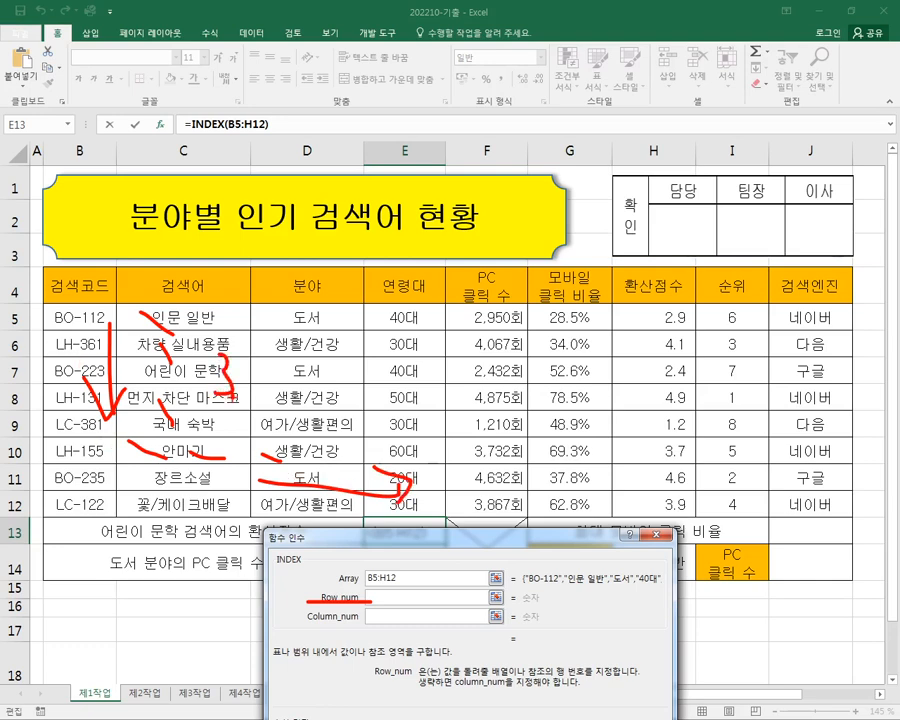
pyautogui.moveTo(256, 351)
pyautogui.mouseDown()
pyautogui.moveTo(266, 378)
pyautogui.moveTo(312, 400)
pyautogui.mouseUp()
pyautogui.moveTo(216, 270); pyautogui.dragTo(216, 327)
pyautogui.moveTo(250, 319); pyautogui.dragTo(336, 312)
pyautogui.moveTo(320, 304); pyautogui.dragTo(322, 322)
pyautogui.press('Escape')
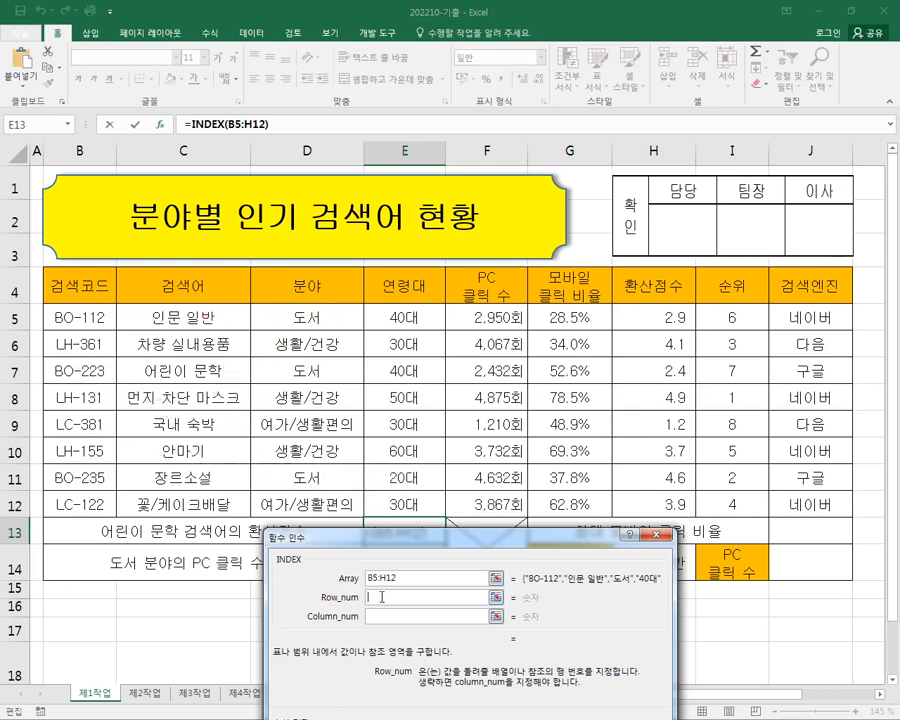
# Set Row_num to MATCH(C7,C5:C12,0) and Column_num to 7, and confirm the INDEX formula in E13.
pyautogui.write('MATCH(C7,C5:C12,0)')
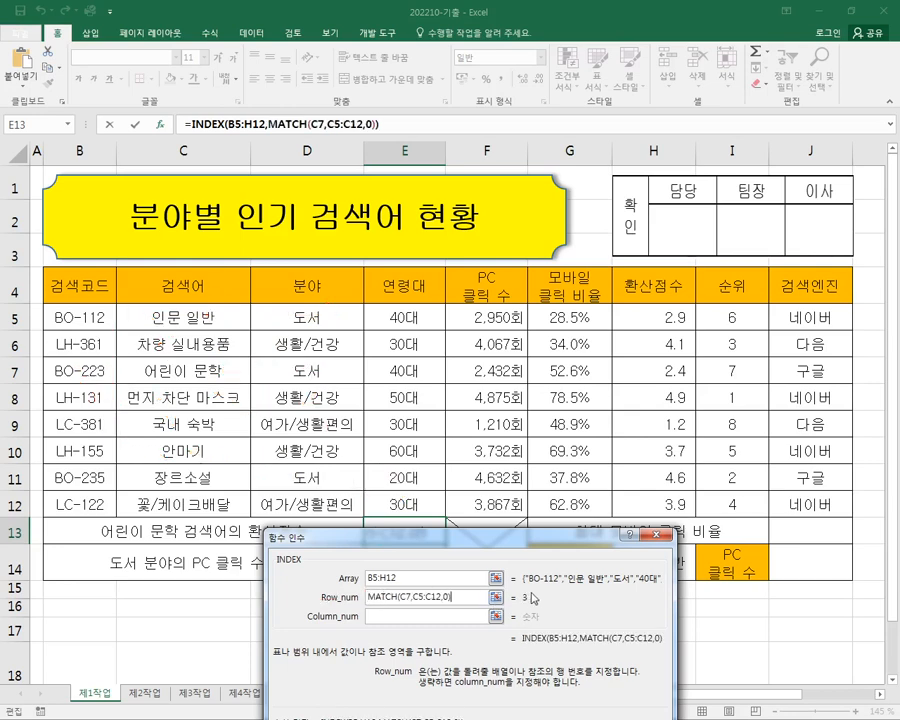
pyautogui.click(394, 618)
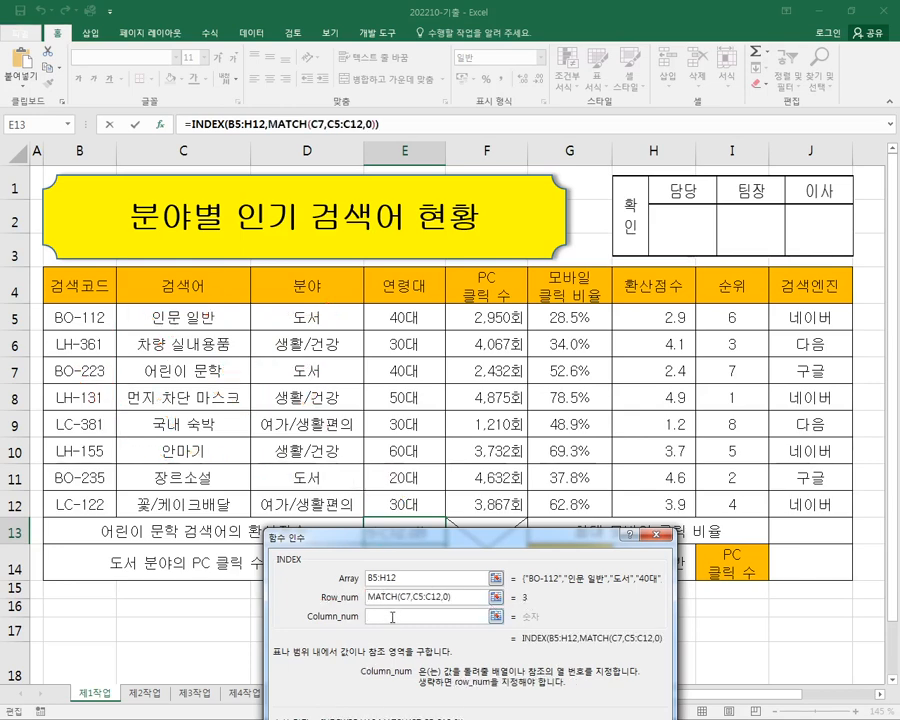
pyautogui.write('7')
pyautogui.moveTo(408, 543); pyautogui.dragTo(289, 268)
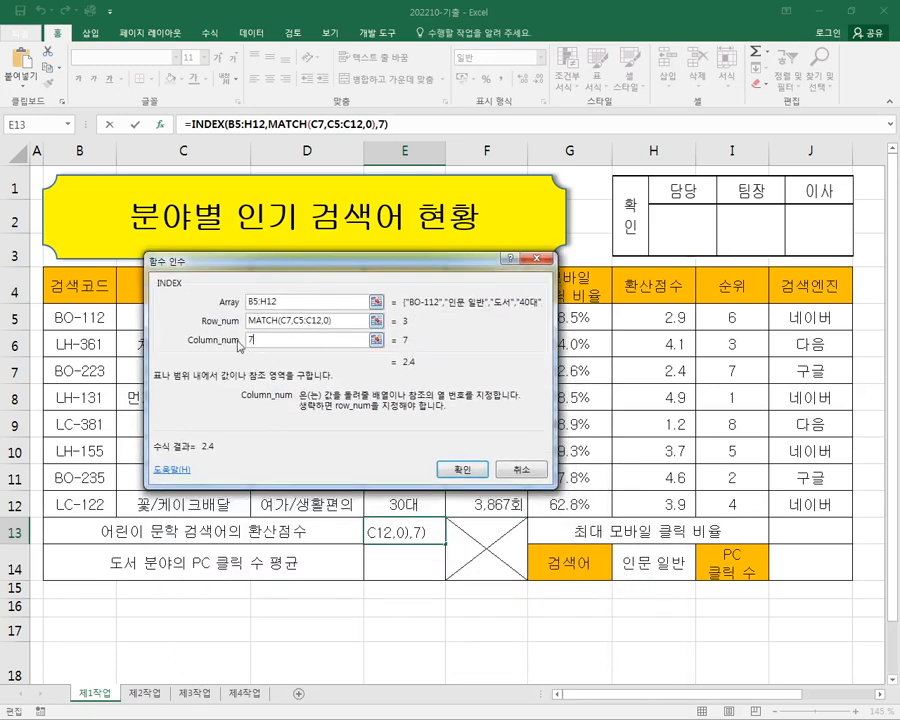
pyautogui.click(461, 471)
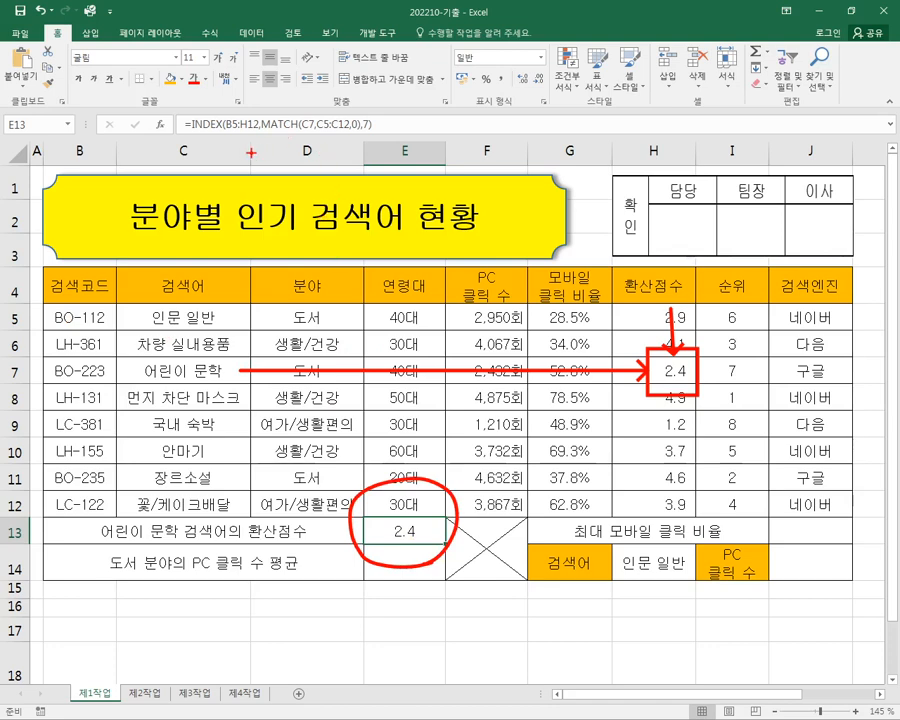
pyautogui.press('Escape')
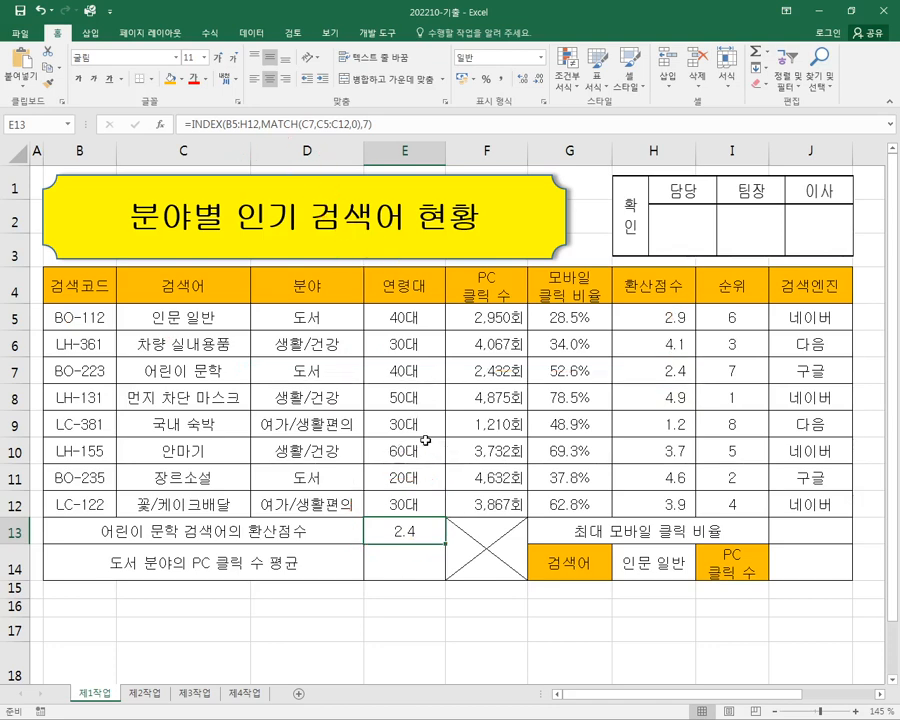
# Switch to the exam sheet GE11-12A.pdf in Acrobat Reader and underline condition (3) on the 어린이 문학 환산점수.
pyautogui.hotkey('alt', 'Tab')
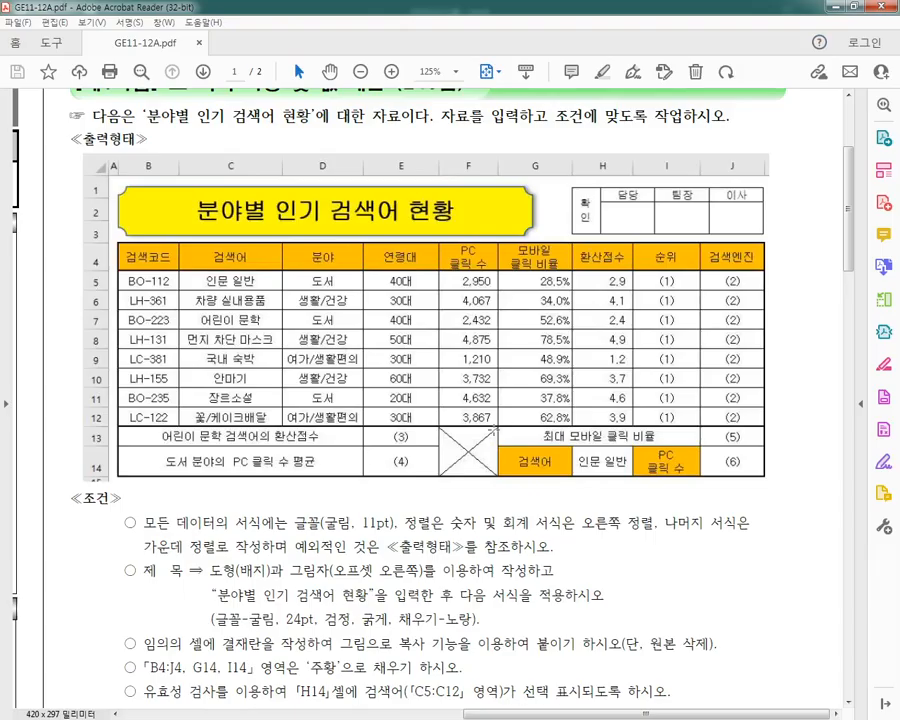
pyautogui.scroll(-5, 379, 429)
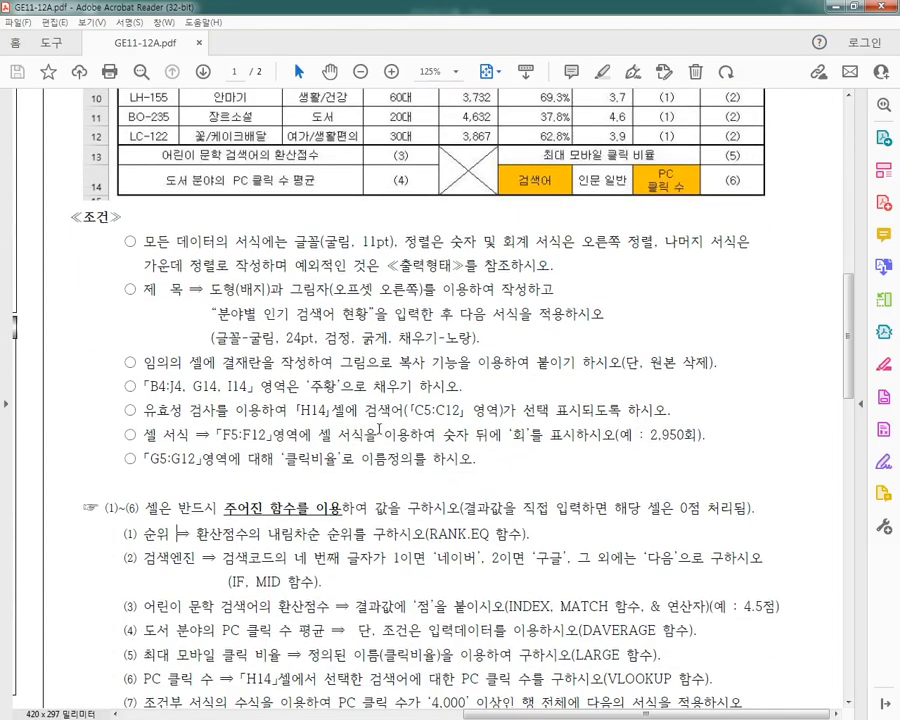
pyautogui.scroll(-2, 379, 429)
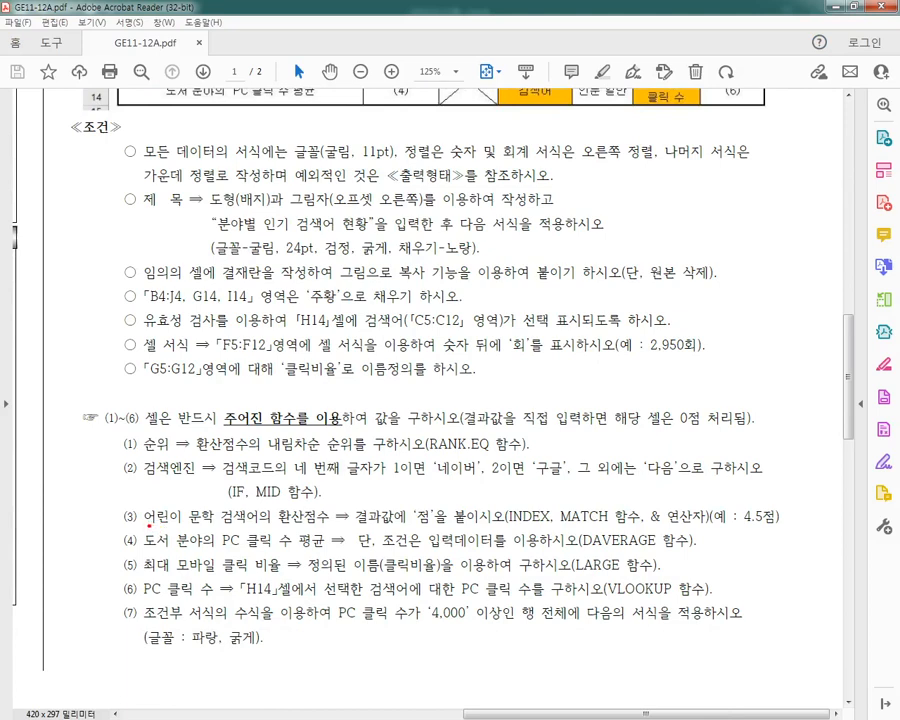
pyautogui.moveTo(149, 524); pyautogui.dragTo(779, 522)
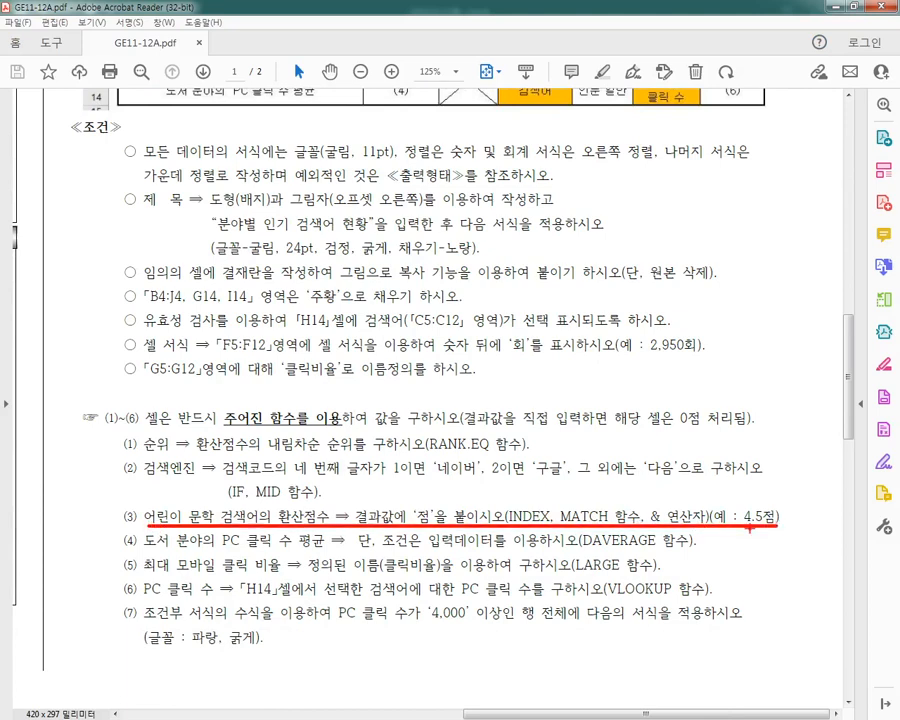
# Underline the RANK.EQ, IF/MID, LARGE, VLOOKUP and DAVERAGE functions in the conditions and frame conditional-formatting condition (7).
pyautogui.moveTo(382, 461); pyautogui.dragTo(521, 460)
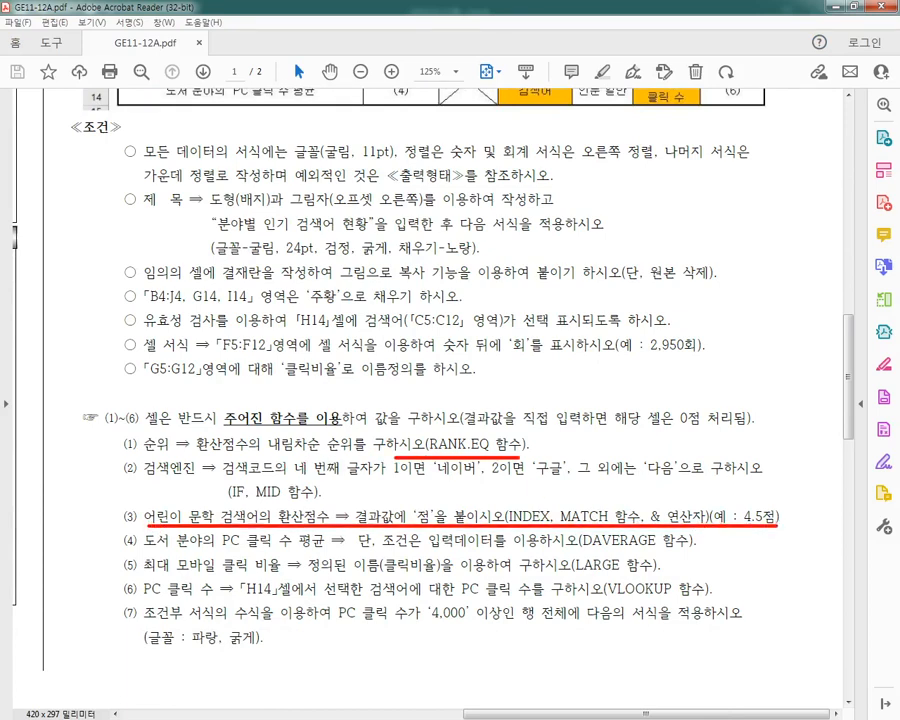
pyautogui.moveTo(212, 507); pyautogui.dragTo(340, 505)
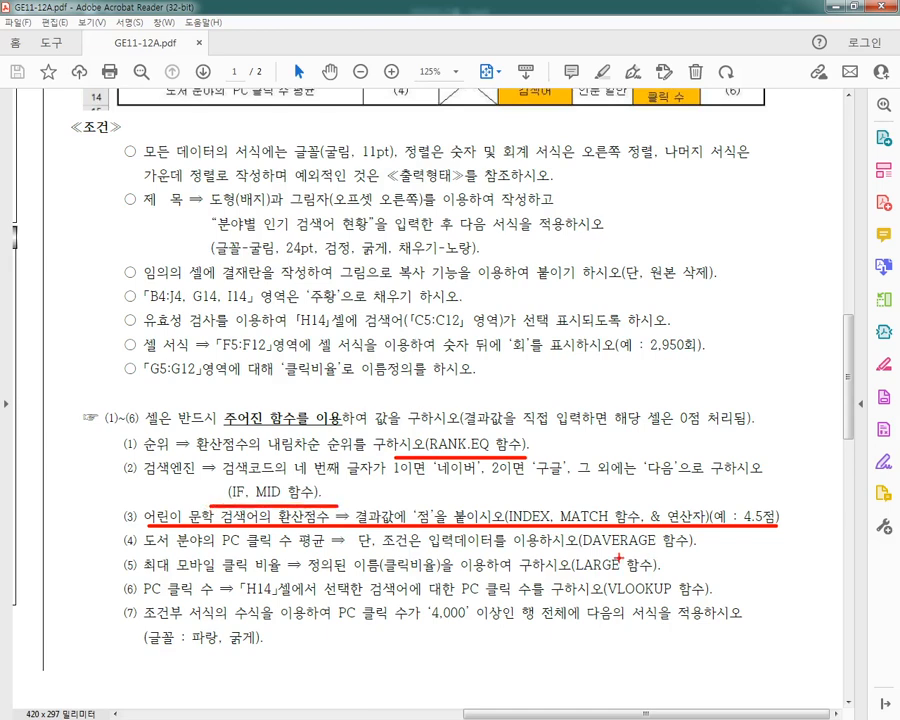
pyautogui.moveTo(568, 574); pyautogui.dragTo(664, 574)
pyautogui.moveTo(588, 599); pyautogui.dragTo(750, 600)
pyautogui.moveTo(578, 547); pyautogui.dragTo(686, 547)
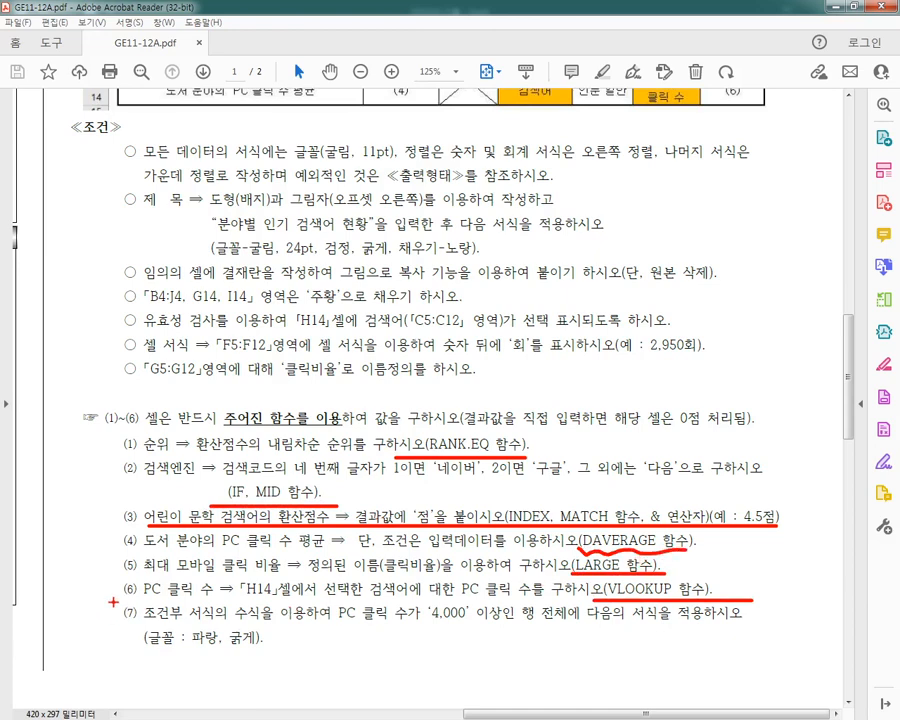
pyautogui.moveTo(111, 601)
pyautogui.mouseDown()
pyautogui.moveTo(772, 667)
pyautogui.moveTo(760, 664)
pyautogui.mouseUp()
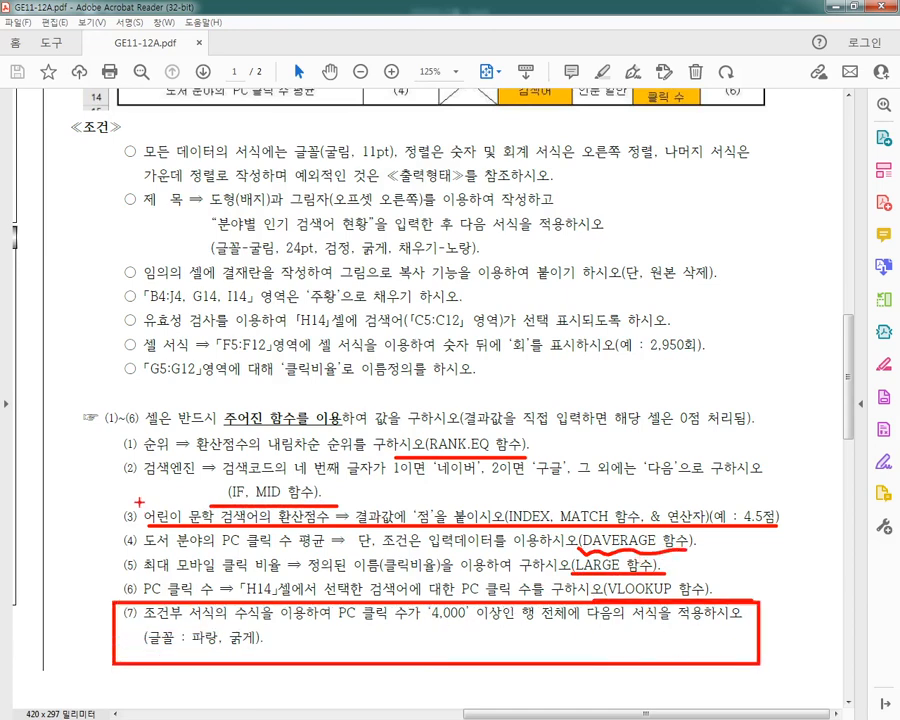
# Mark condition (3) with a circled star, and clear all marks from the exam sheet.
pyautogui.moveTo(142, 495)
pyautogui.mouseDown()
pyautogui.moveTo(100, 524)
pyautogui.moveTo(155, 521)
pyautogui.mouseUp()
pyautogui.moveTo(116, 491)
pyautogui.mouseDown()
pyautogui.moveTo(152, 520)
pyautogui.moveTo(134, 520)
pyautogui.moveTo(140, 498)
pyautogui.mouseUp()
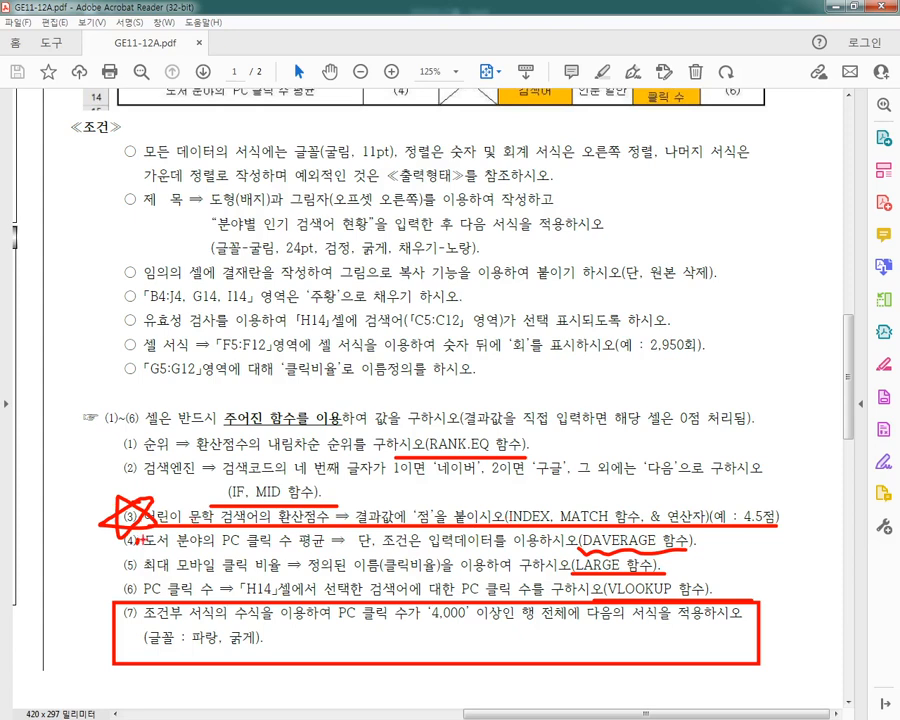
pyautogui.moveTo(108, 541)
pyautogui.mouseDown()
pyautogui.moveTo(80, 515)
pyautogui.moveTo(150, 482)
pyautogui.moveTo(105, 548)
pyautogui.mouseUp()
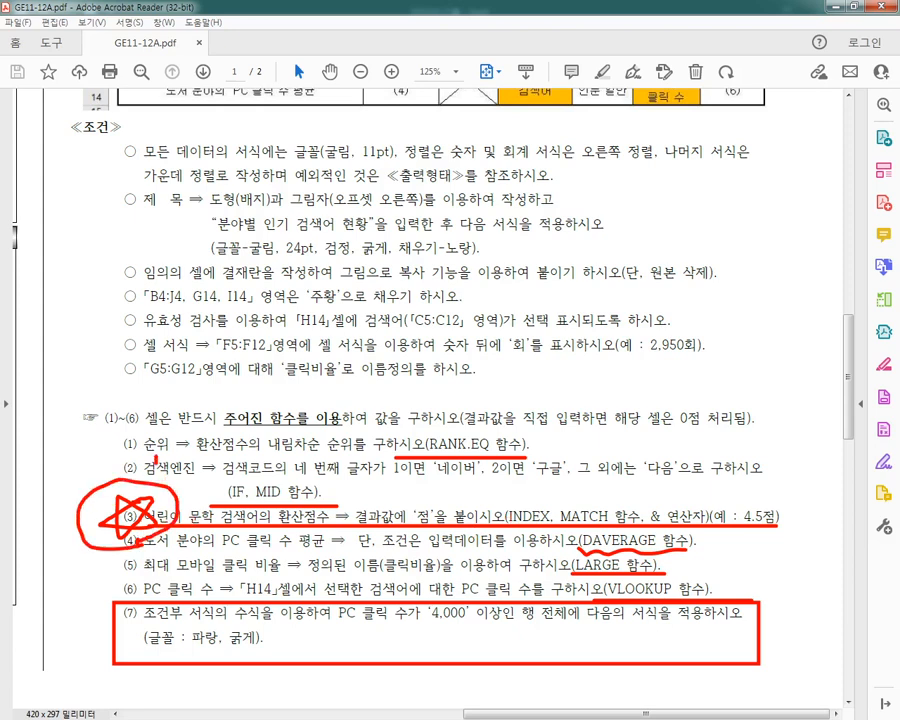
pyautogui.moveTo(177, 463); pyautogui.dragTo(163, 485)
pyautogui.press('Escape')
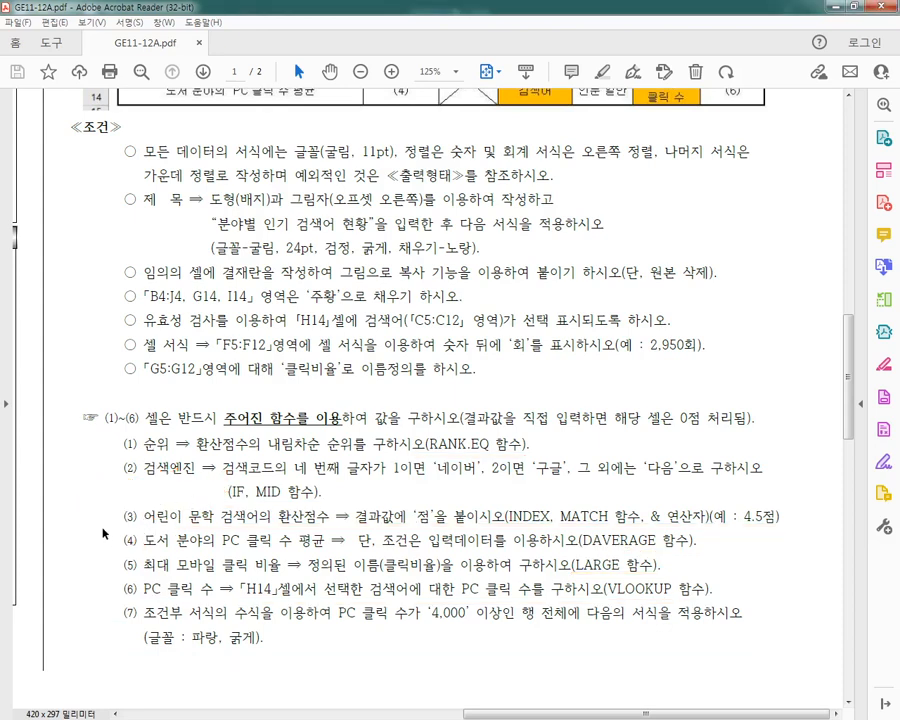